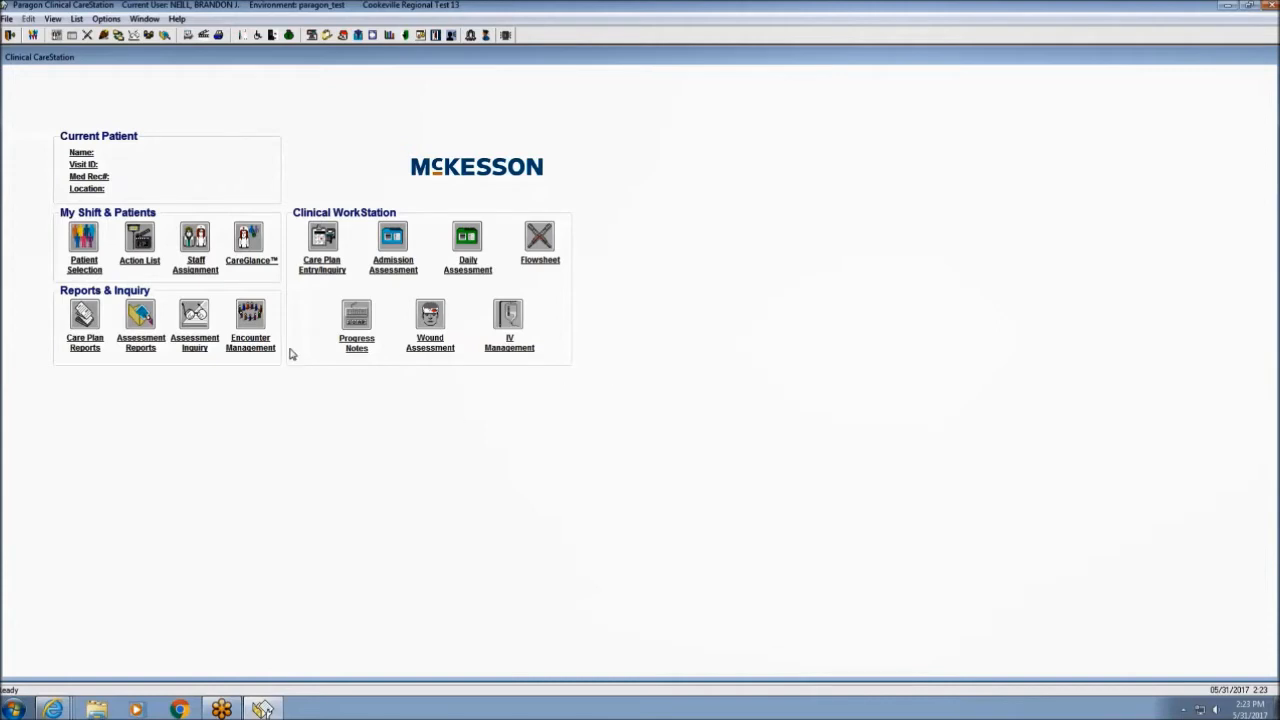
# Open CareGlance, set the location to 4 EAST, and retrieve its 24 patients.
pyautogui.click(249, 243)
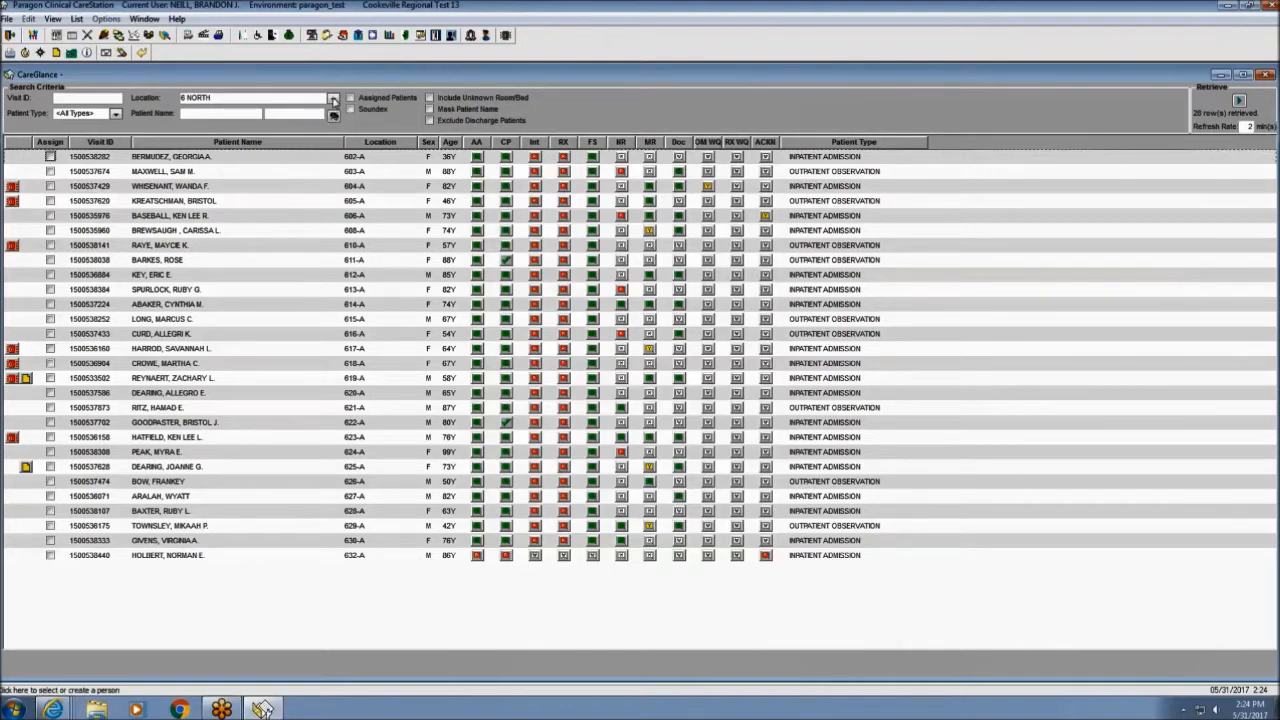
pyautogui.click(334, 101)
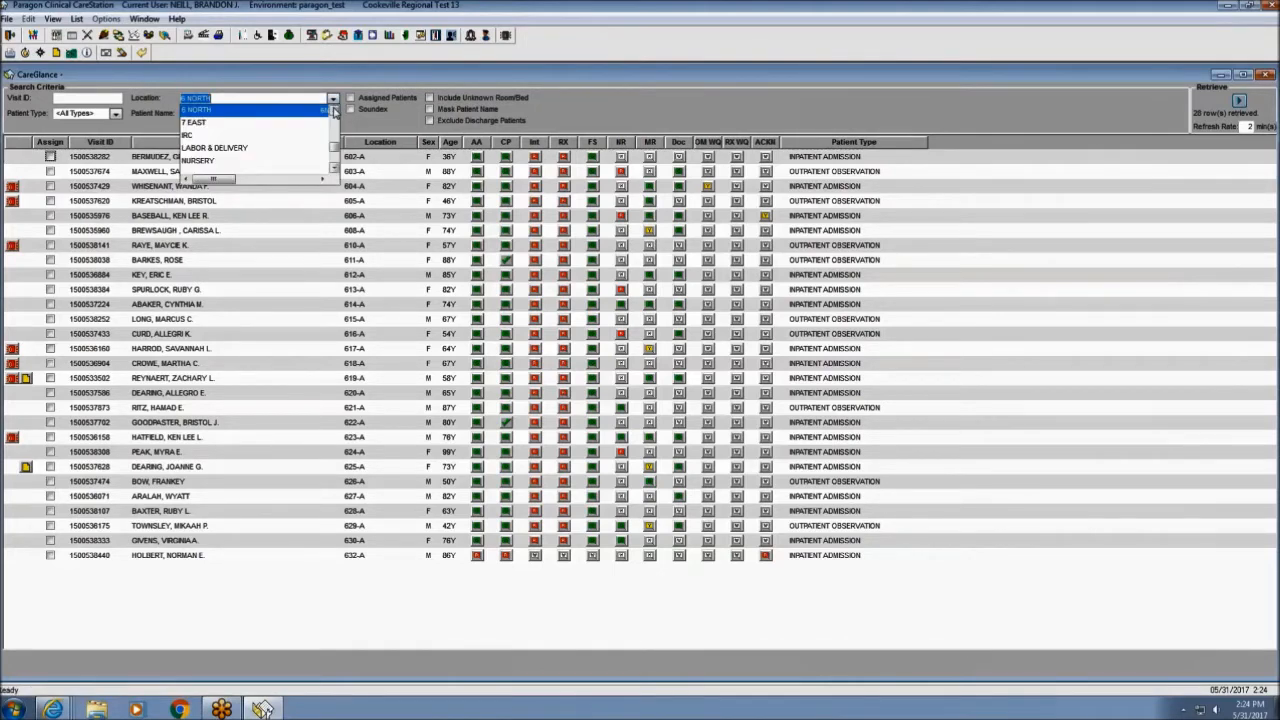
pyautogui.click(334, 111)
pyautogui.click(334, 111)
pyautogui.click(334, 111)
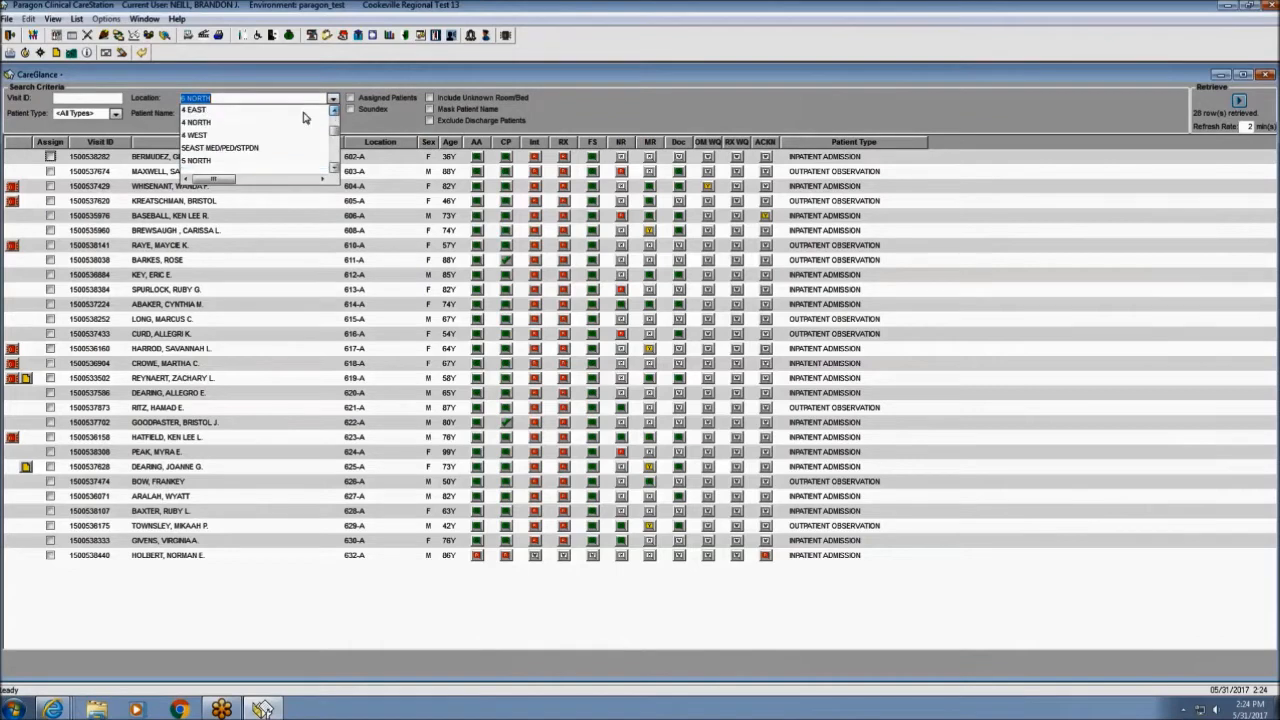
pyautogui.click(305, 110)
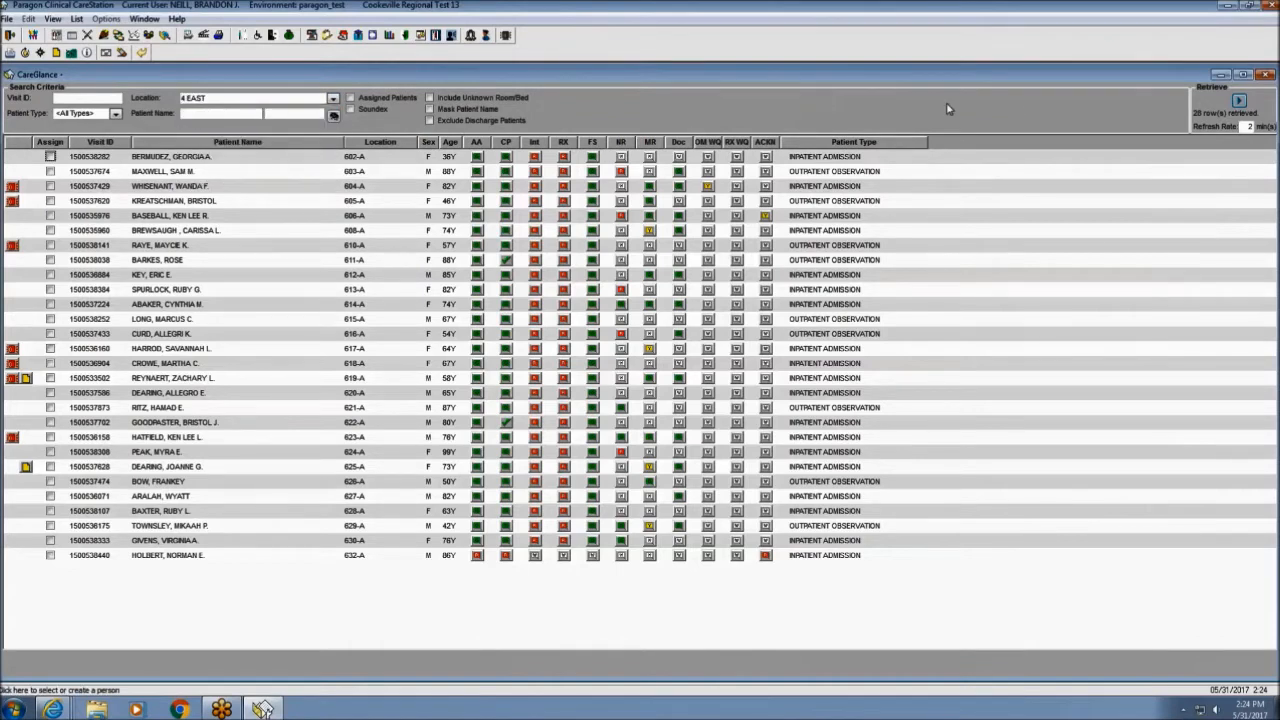
pyautogui.click(1217, 34)
pyautogui.click(1239, 100)
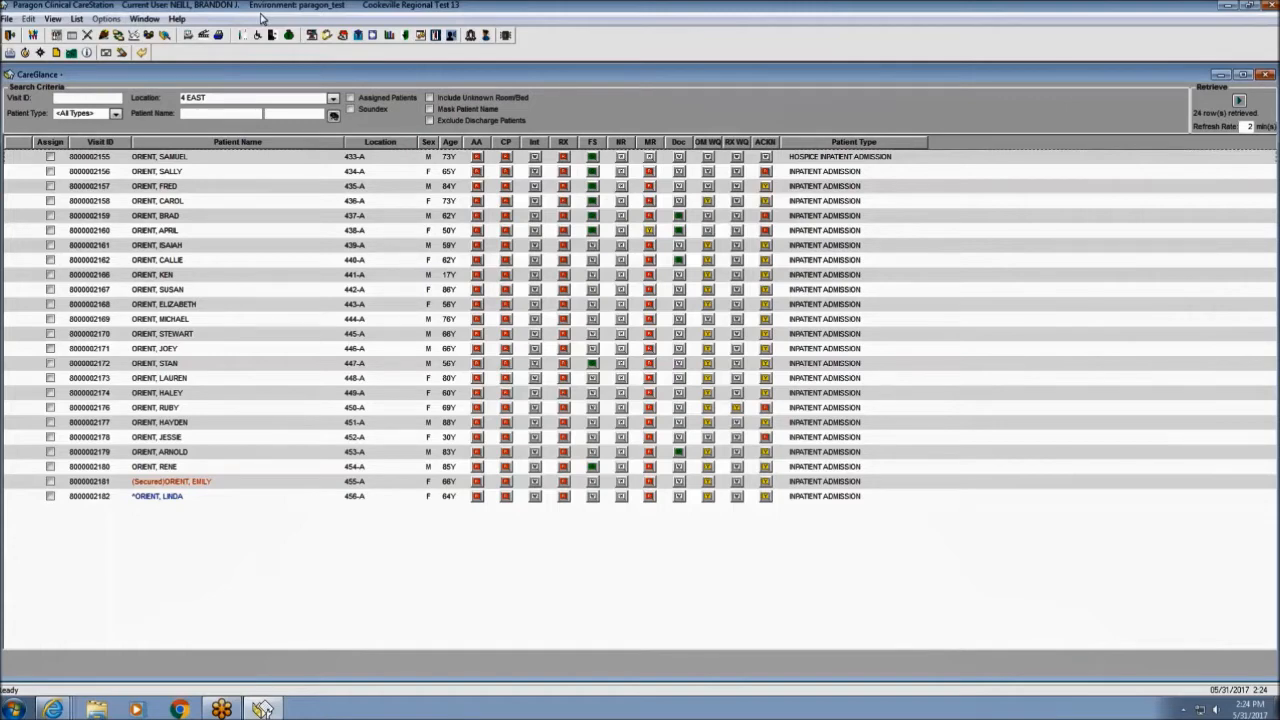
# Open the File menu to look through its commands.
pyautogui.click(9, 20)
pyautogui.moveTo(56, 22)
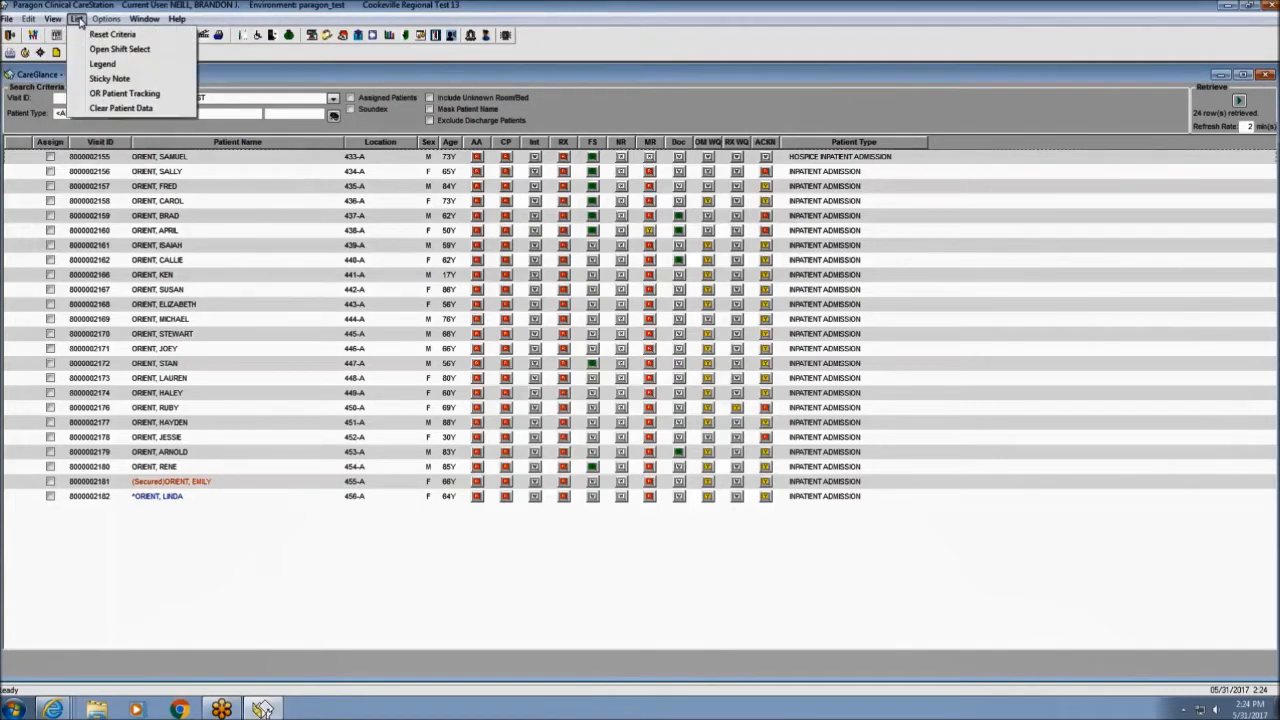
pyautogui.moveTo(141, 23)
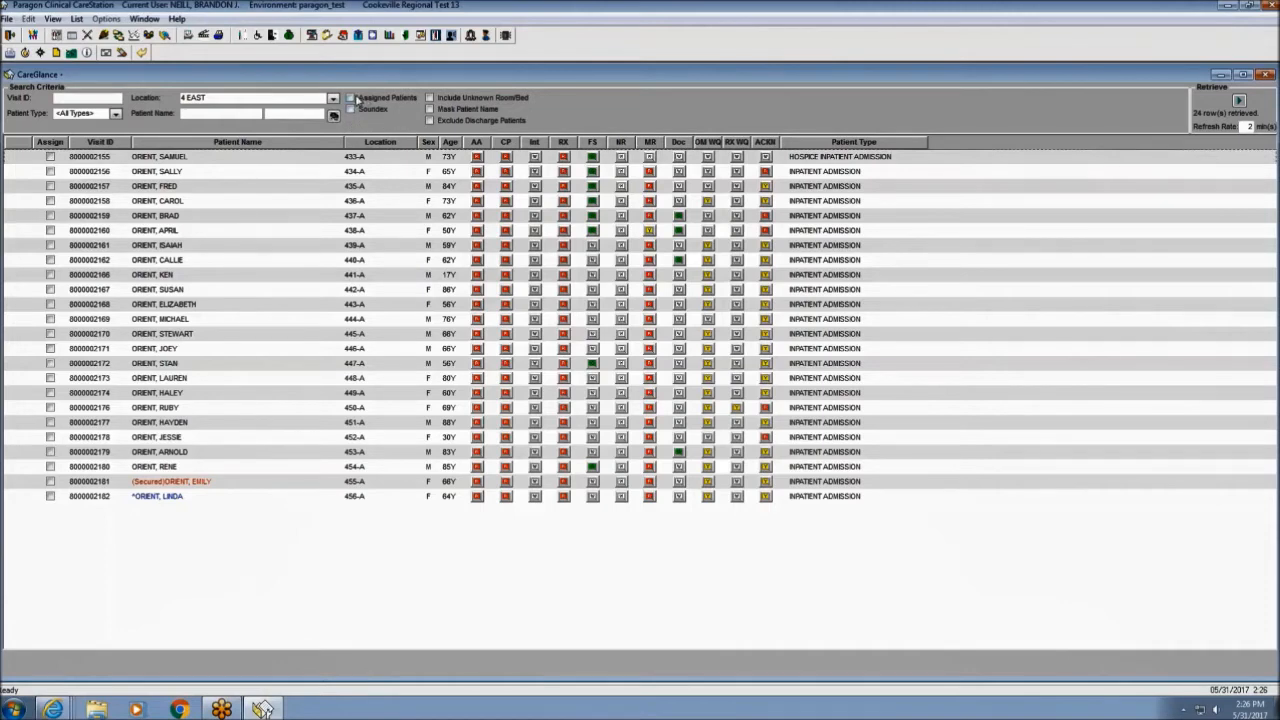
pyautogui.click(430, 109)
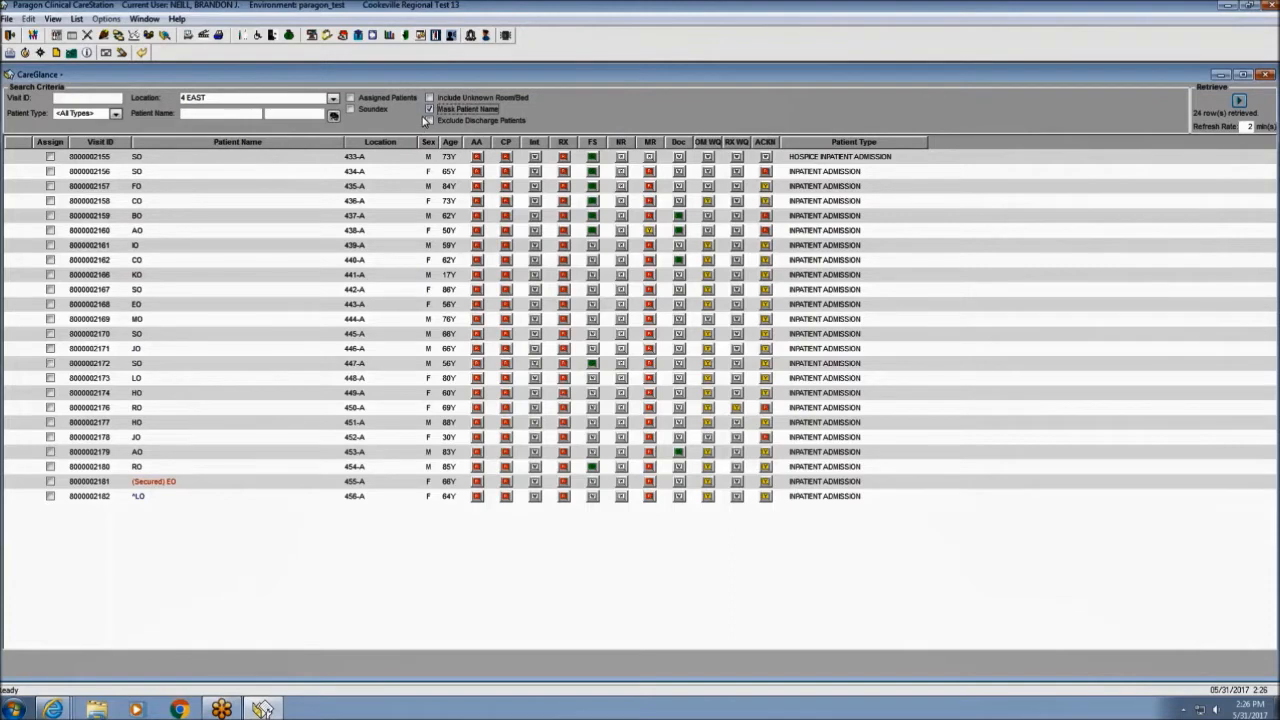
pyautogui.click(429, 109)
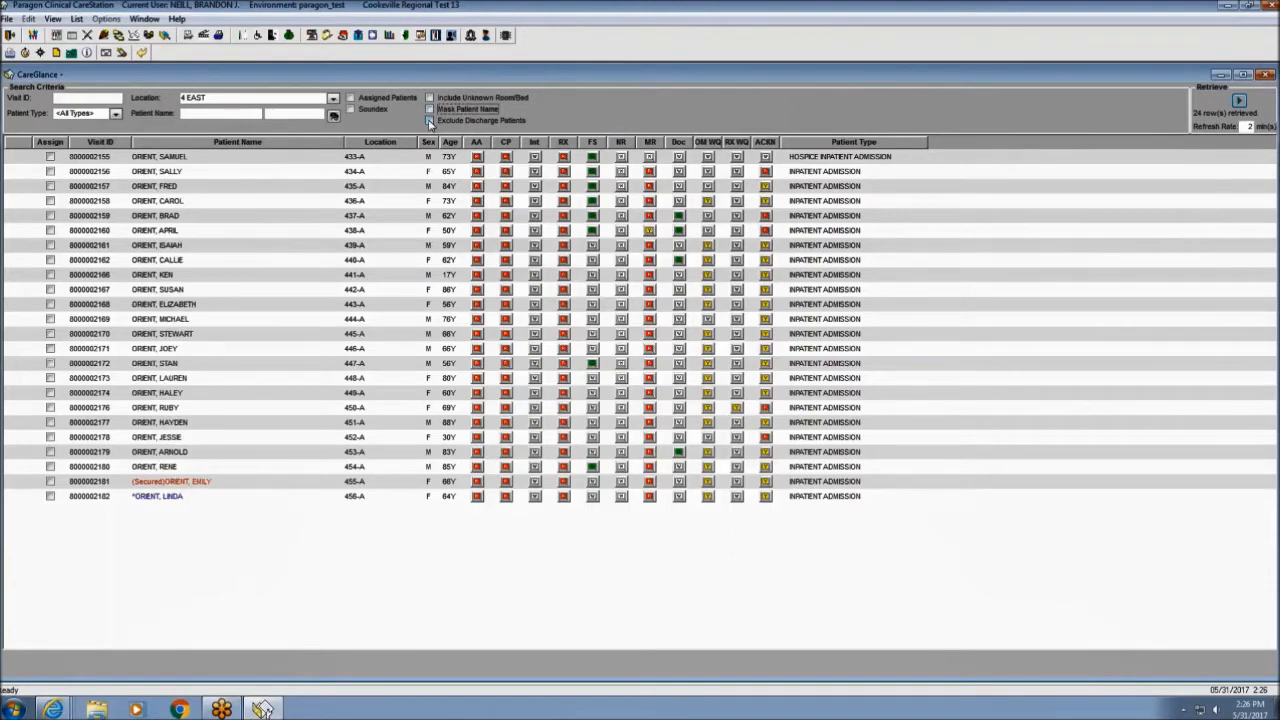
pyautogui.click(429, 121)
pyautogui.click(429, 121)
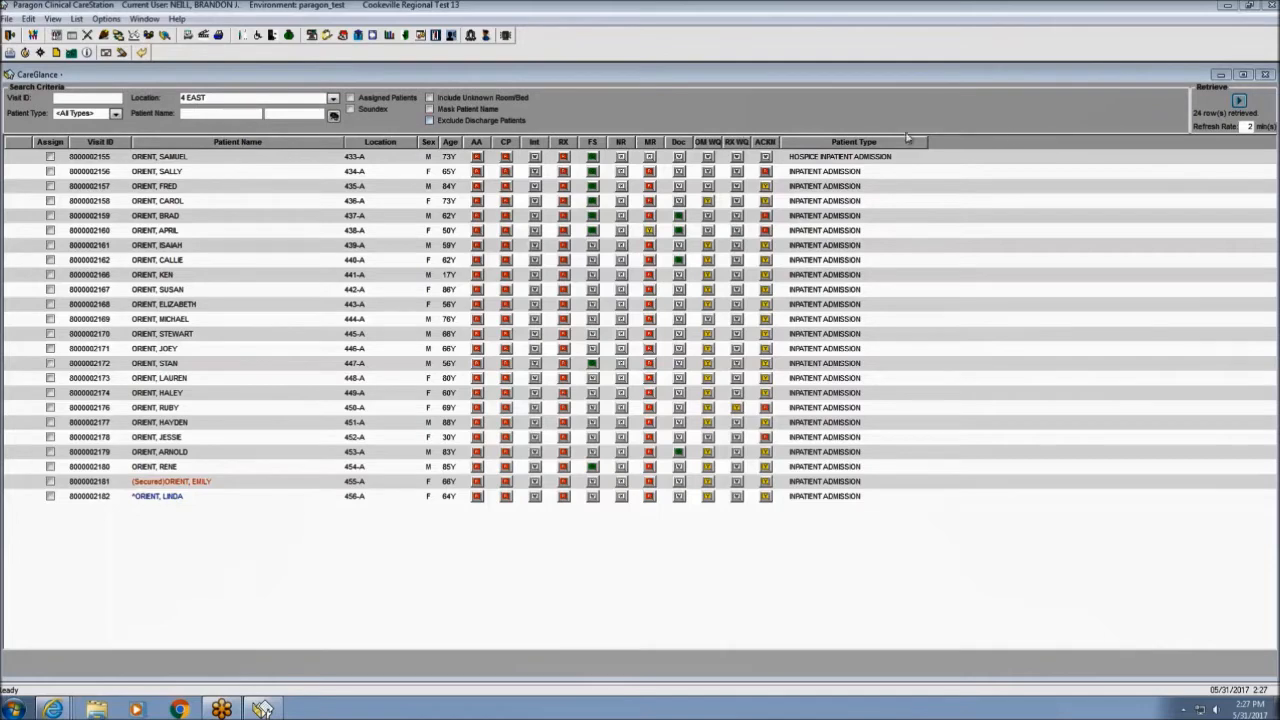
pyautogui.click(1239, 101)
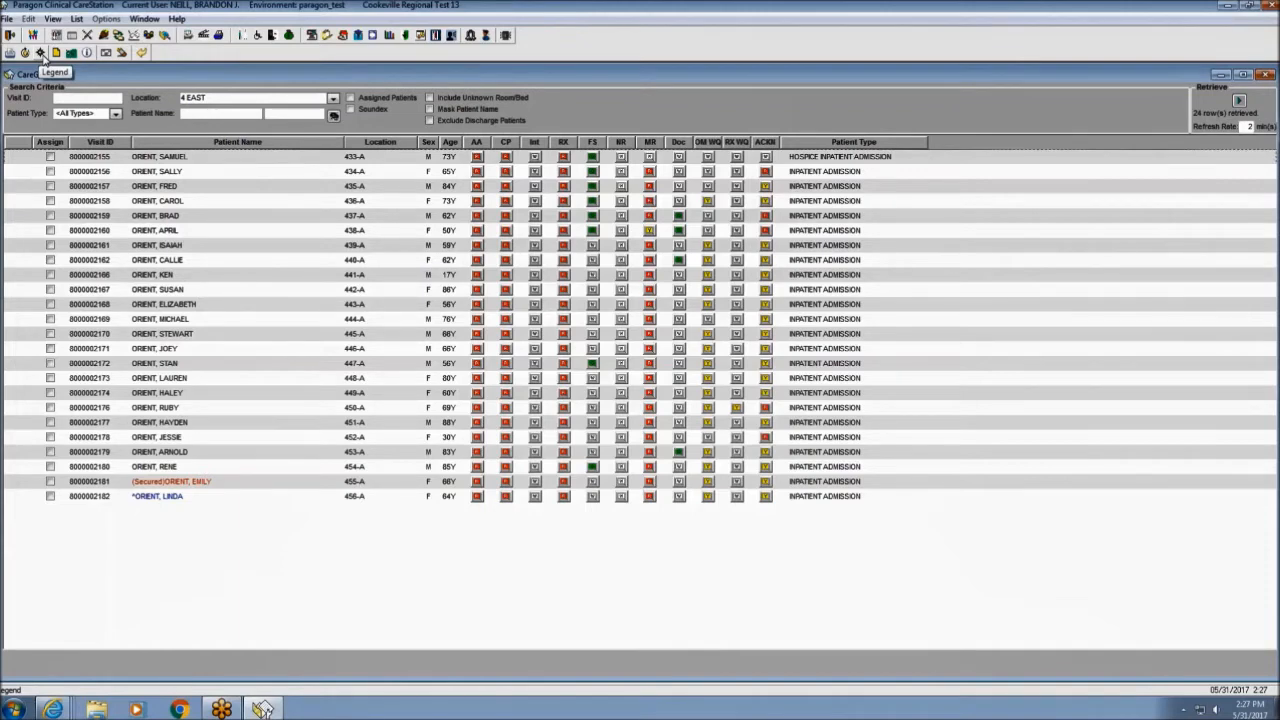
pyautogui.click(42, 55)
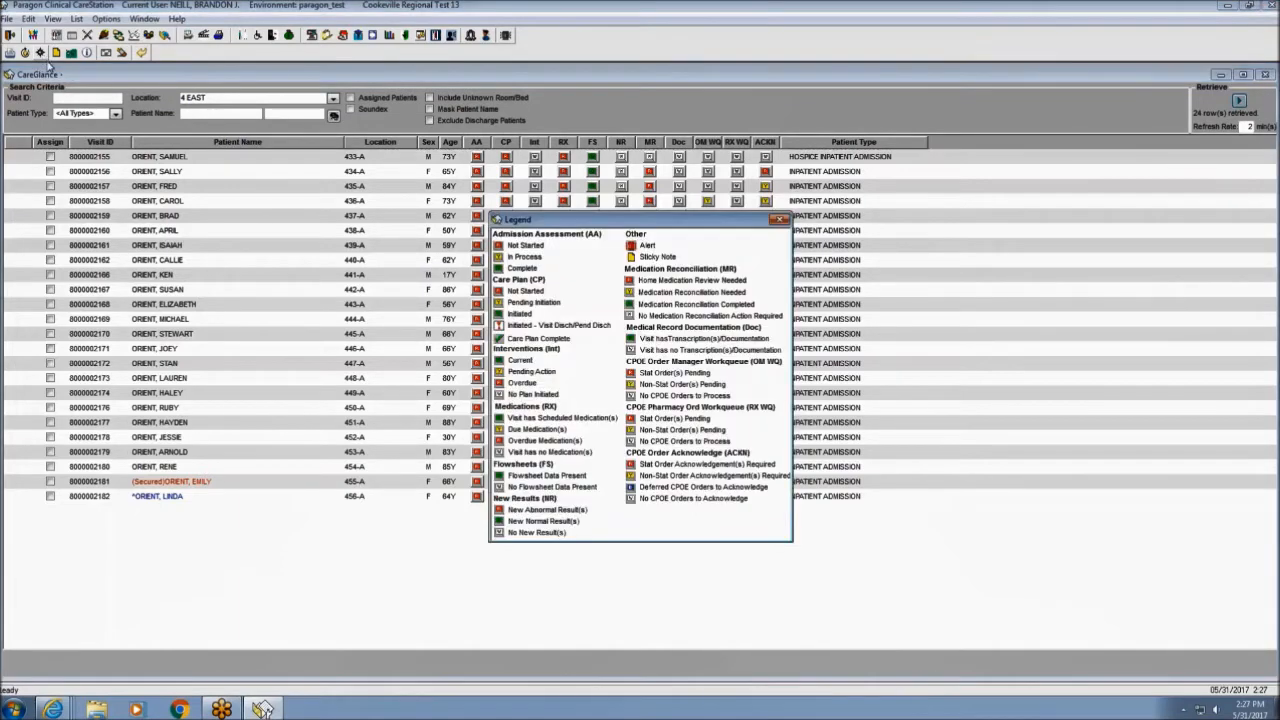
pyautogui.moveTo(639, 227); pyautogui.dragTo(274, 146)
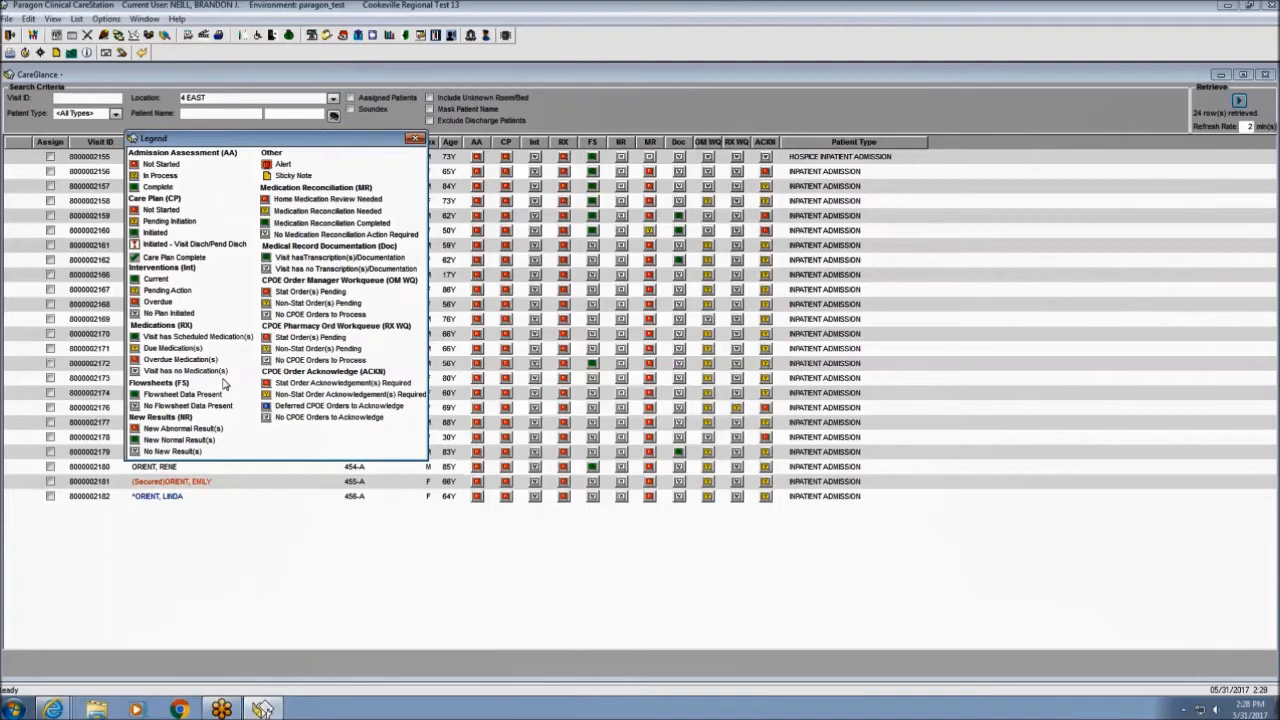
pyautogui.click(415, 138)
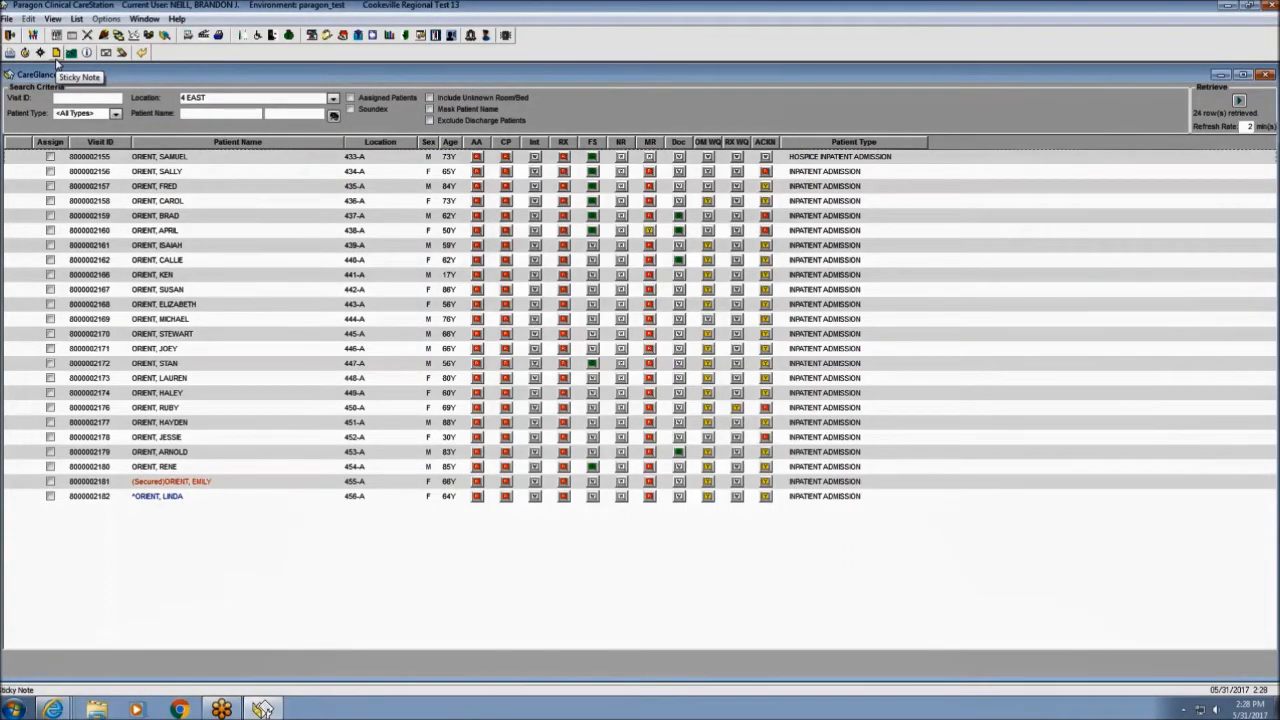
# Add the sticky note 'Patient's family is out of state' to room 433-A, then review it.
pyautogui.click(163, 161)
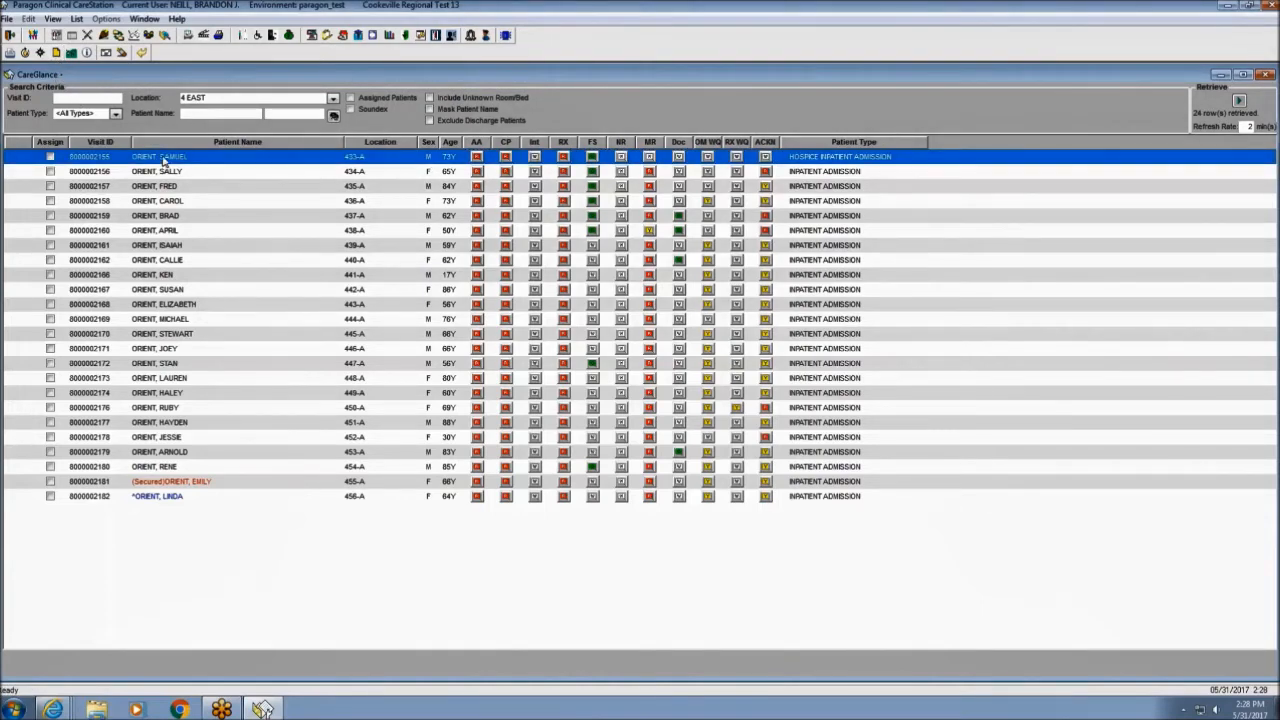
pyautogui.click(262, 709)
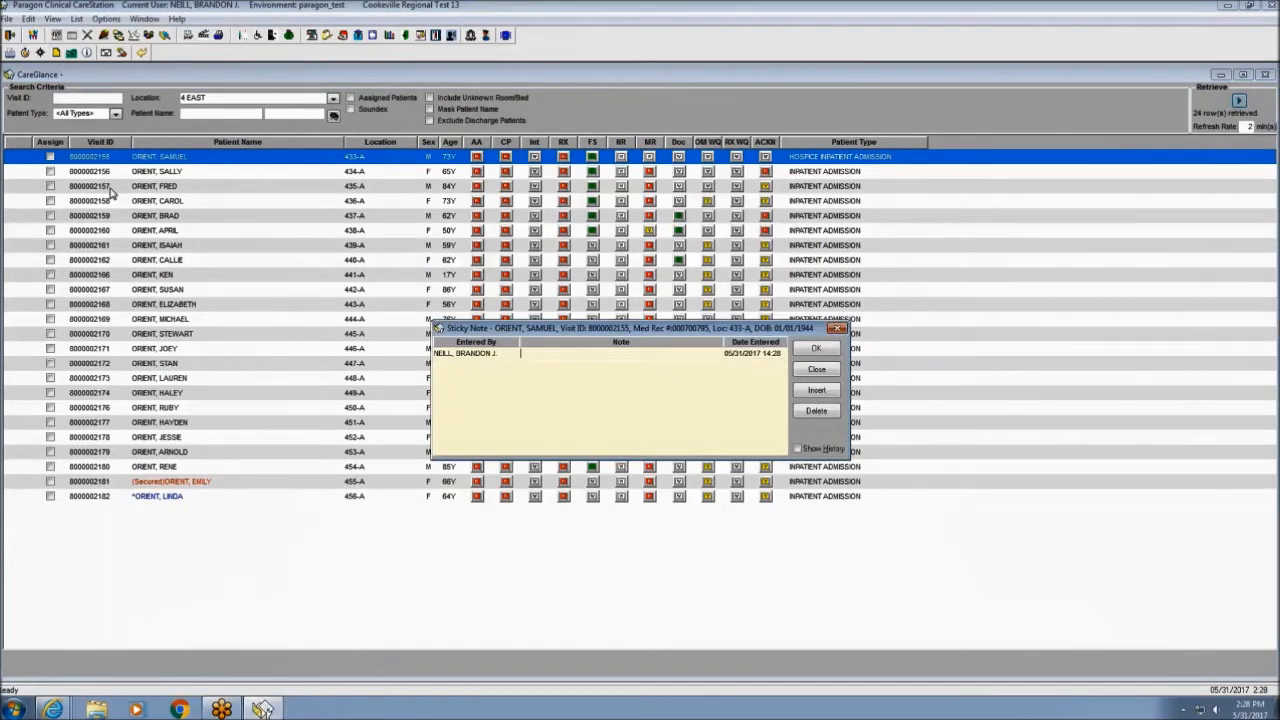
pyautogui.write("Patient's family is out of state")
pyautogui.click(815, 350)
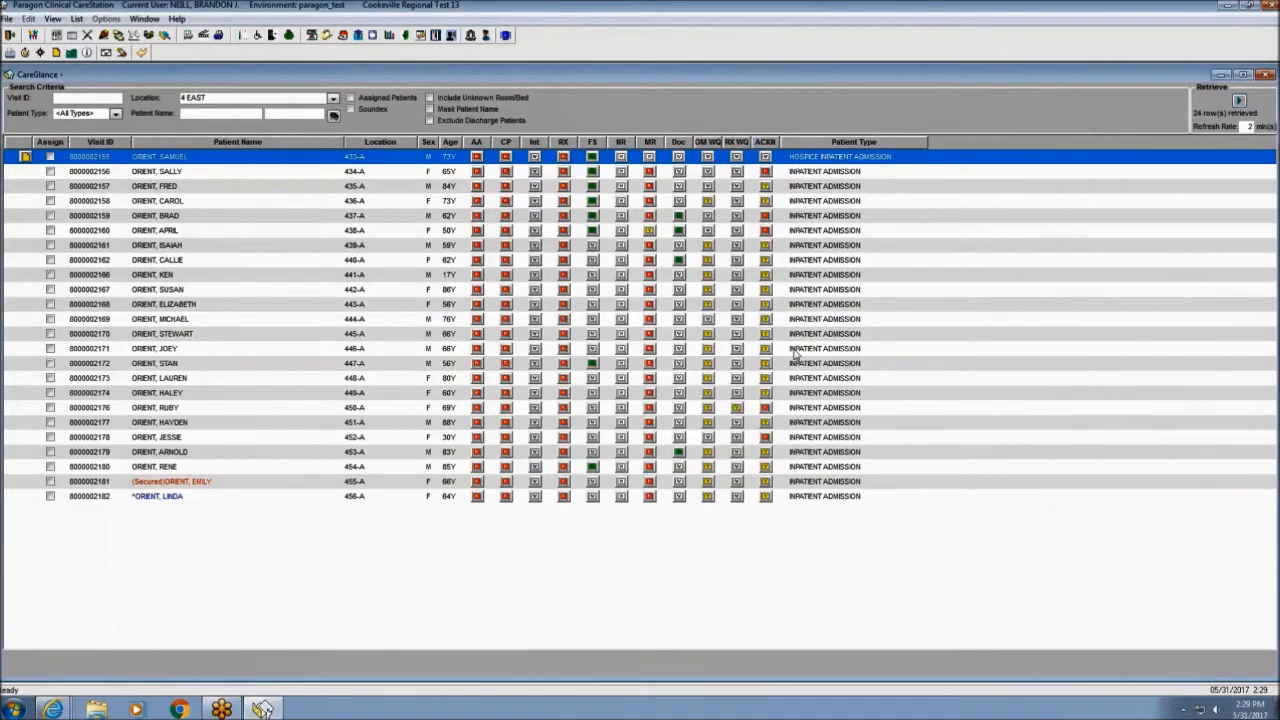
pyautogui.click(25, 158)
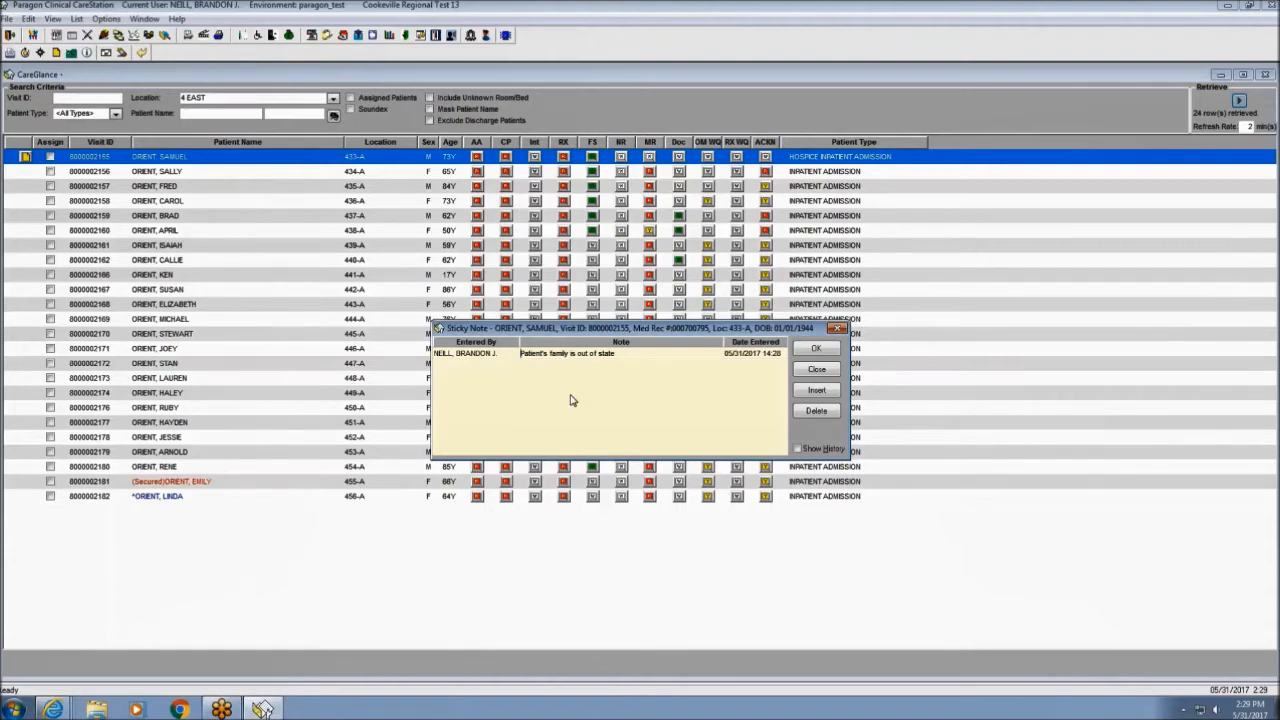
pyautogui.click(817, 369)
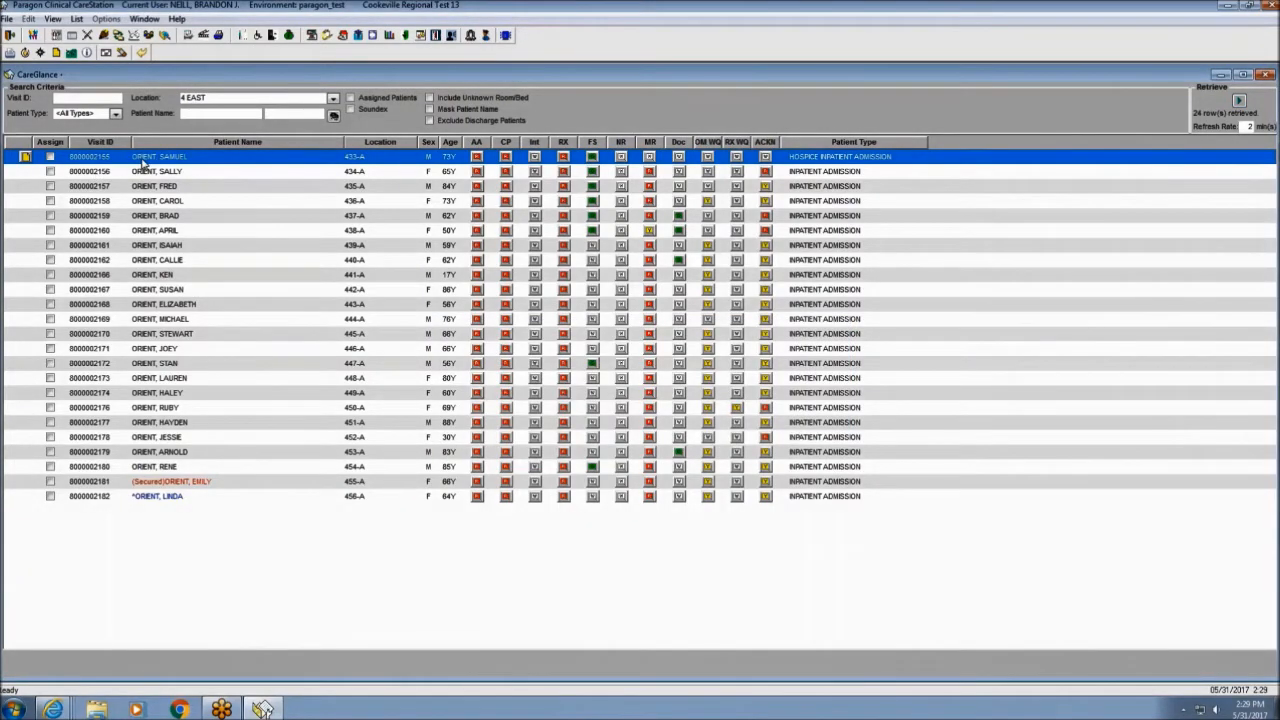
# Add a high-priority ELOPE alert for the selected patient and refresh the list.
pyautogui.click(506, 37)
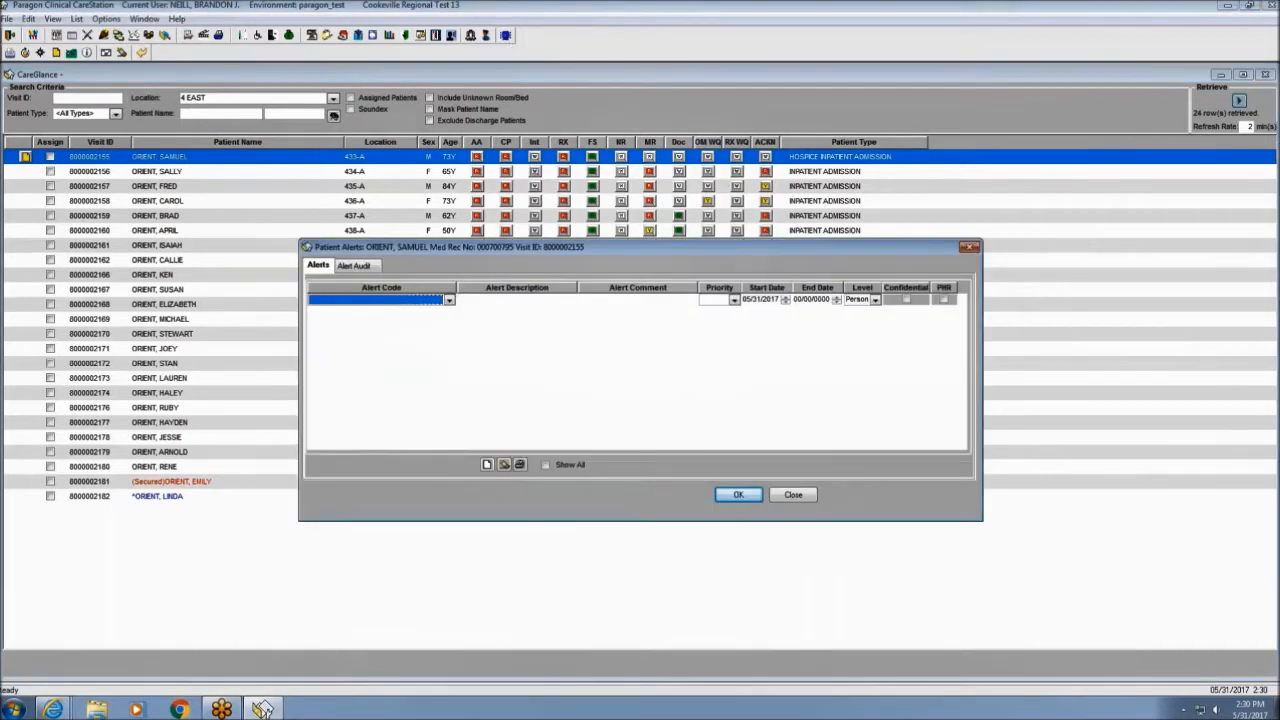
pyautogui.click(449, 300)
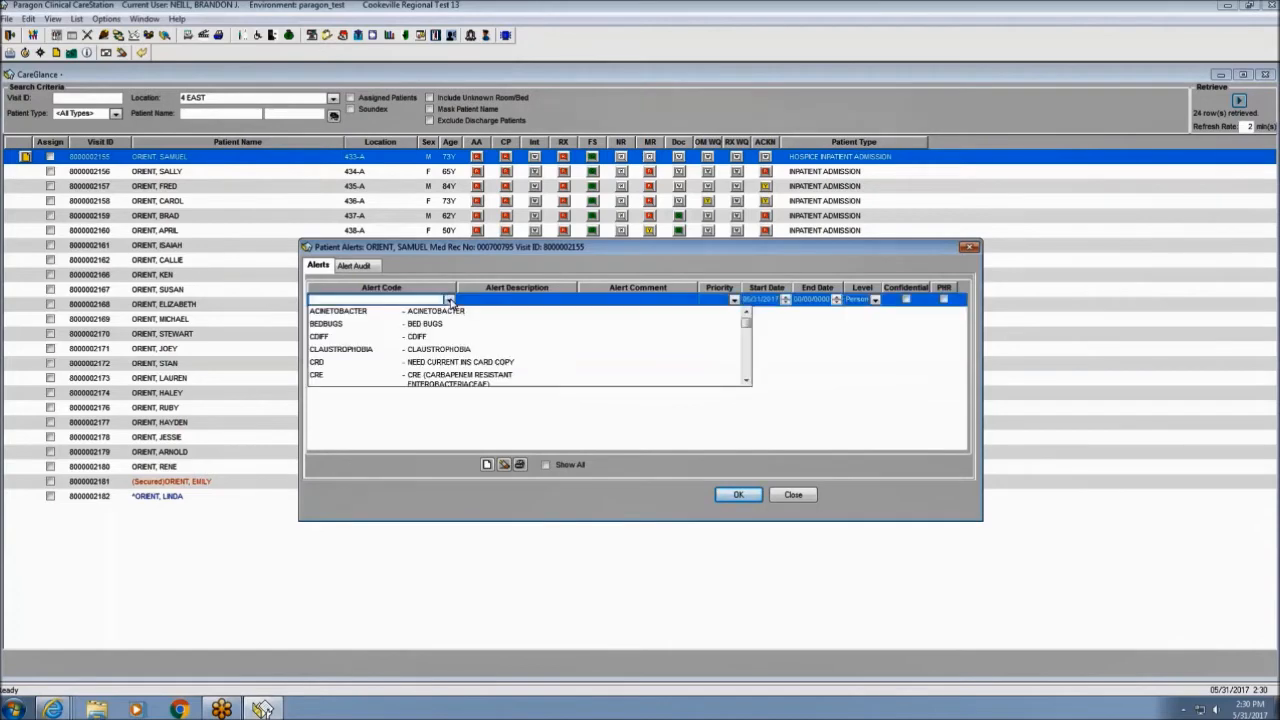
pyautogui.scroll(-1, 520, 340)
pyautogui.scroll(-1, 520, 340)
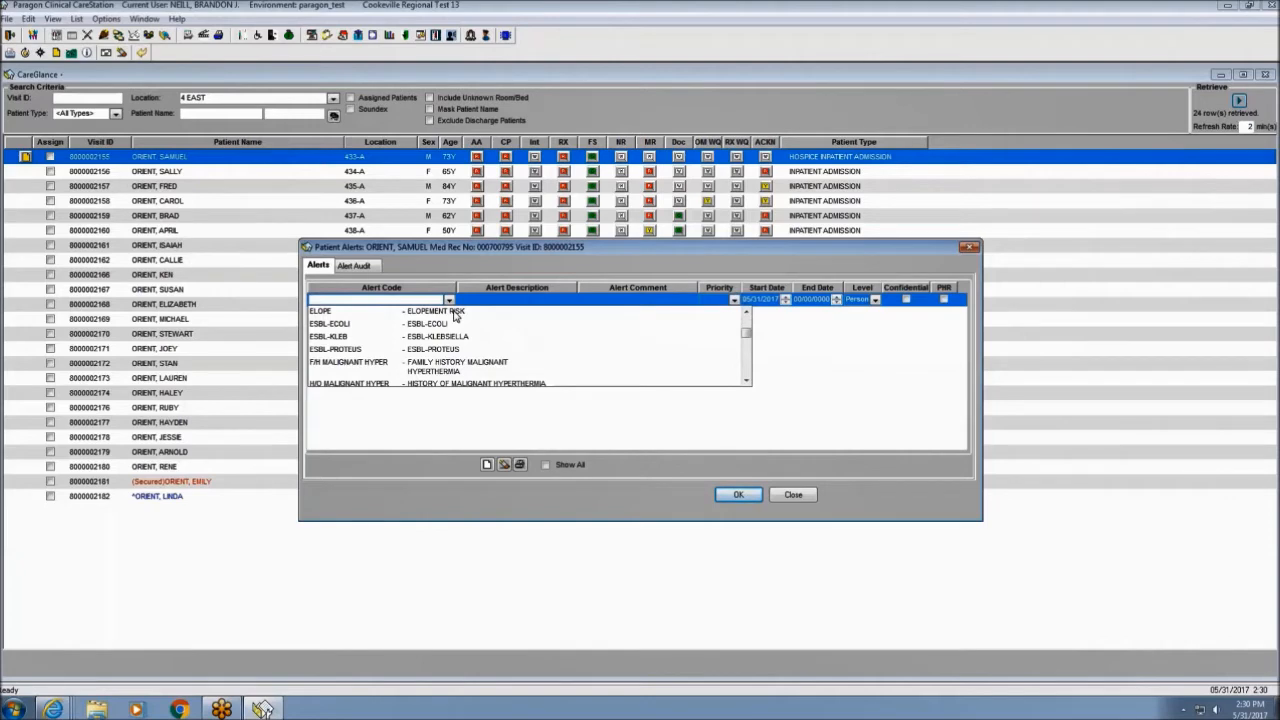
pyautogui.click(455, 312)
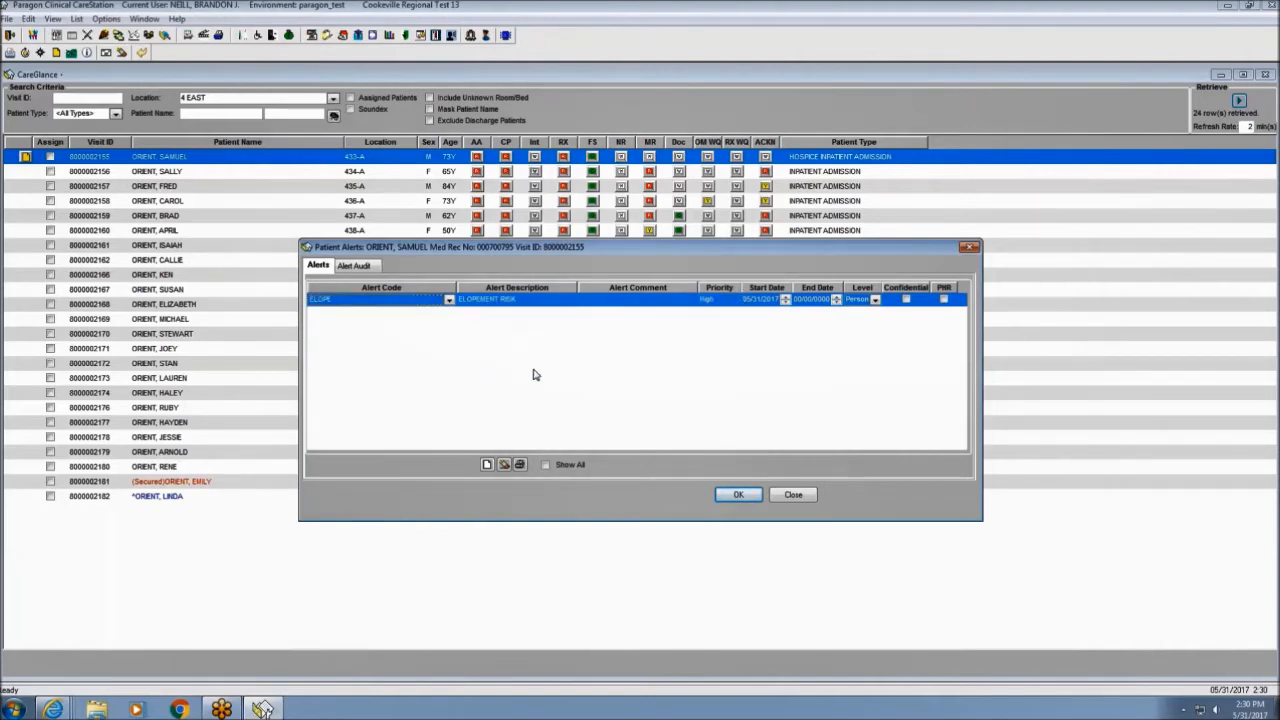
pyautogui.click(738, 494)
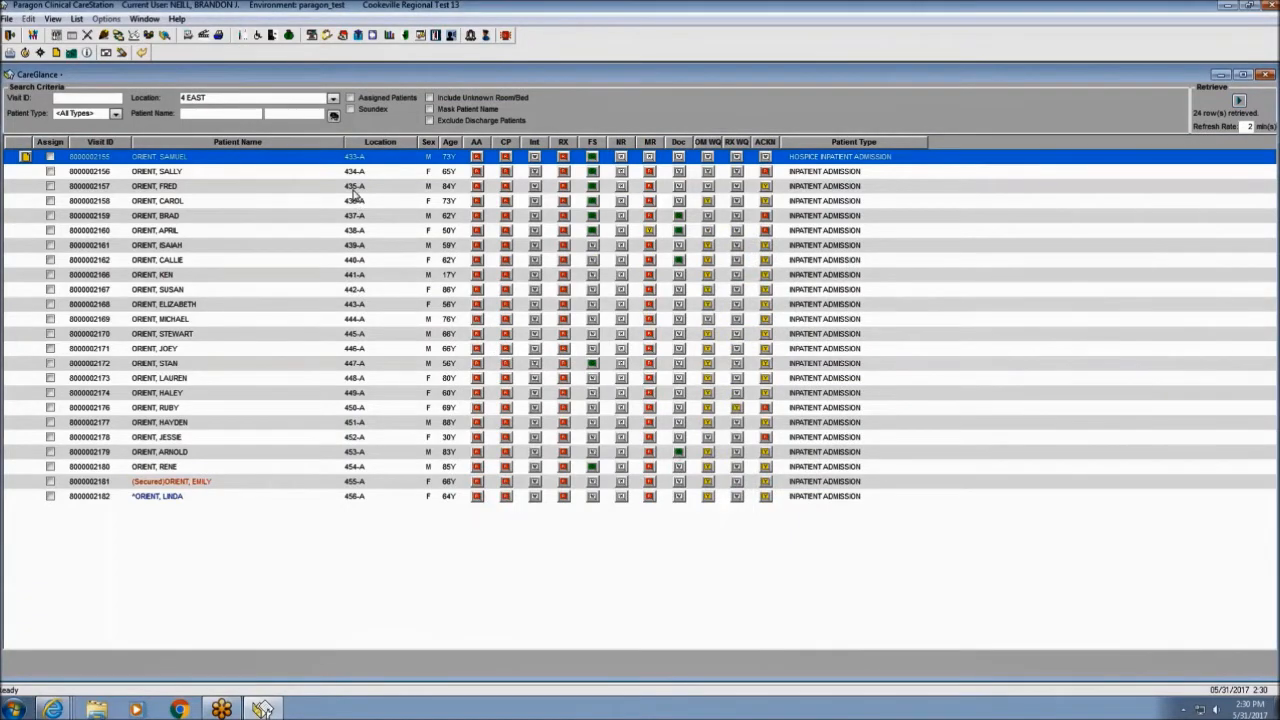
pyautogui.click(1238, 102)
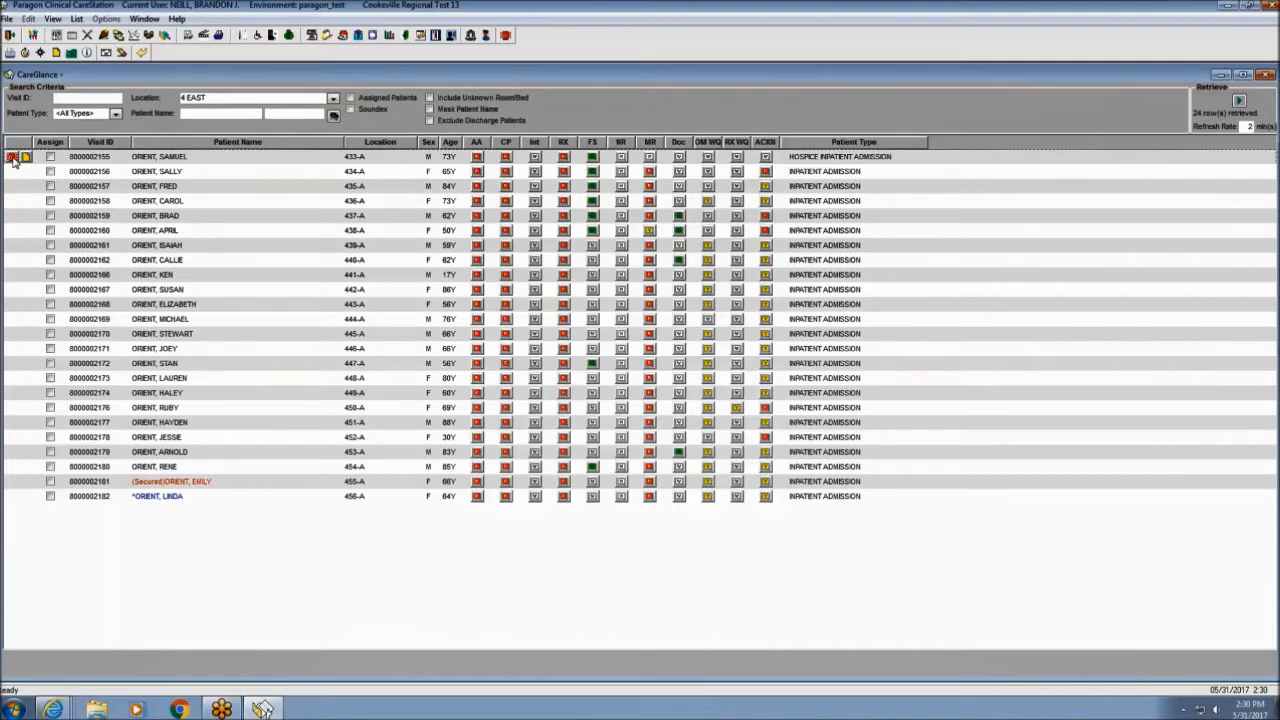
# Reopen room 433-A's alerts to check the ELOPE entry, then close them.
pyautogui.click(14, 162)
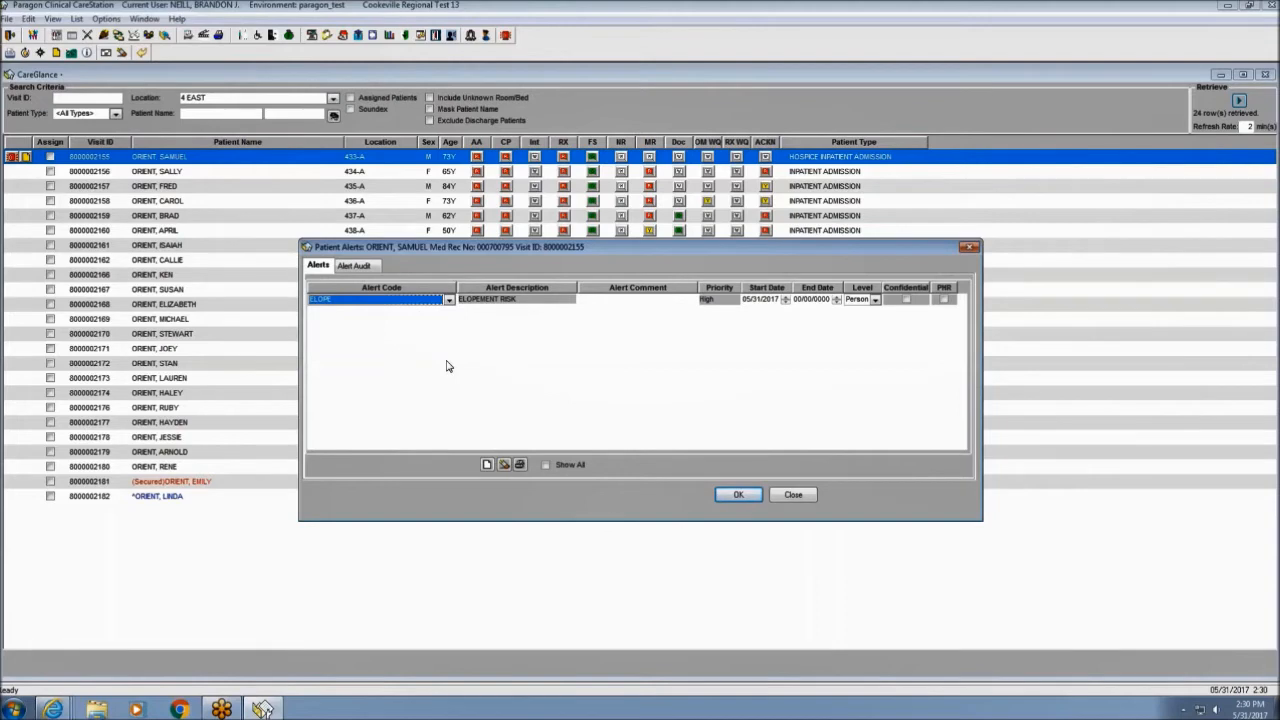
pyautogui.click(487, 465)
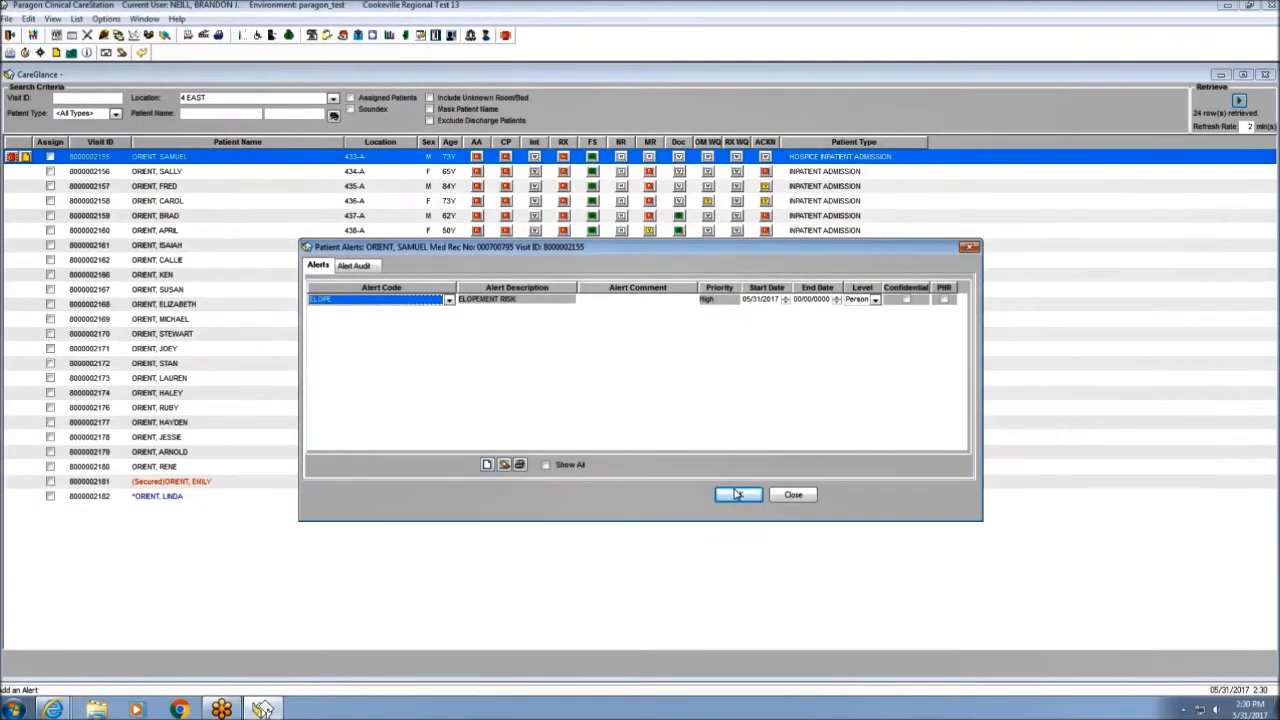
pyautogui.click(737, 494)
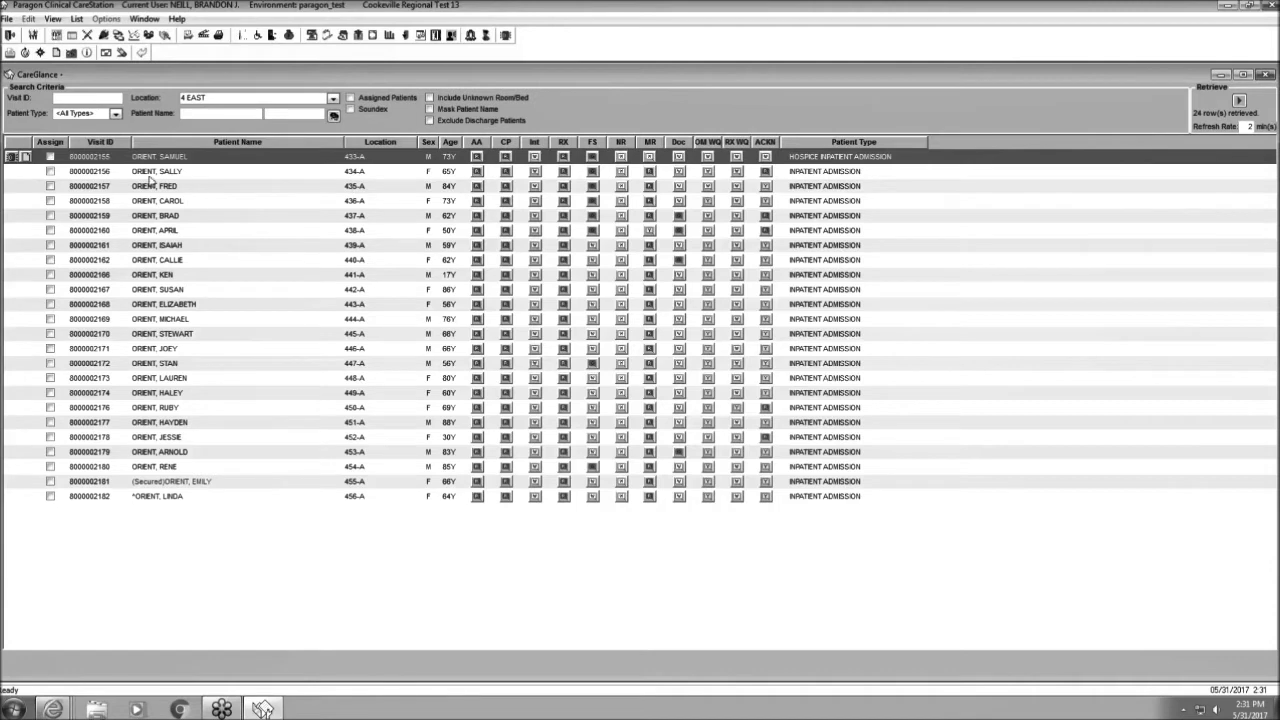
# Self-assign the patient in 433-A for the DAYS shift.
pyautogui.click(50, 157)
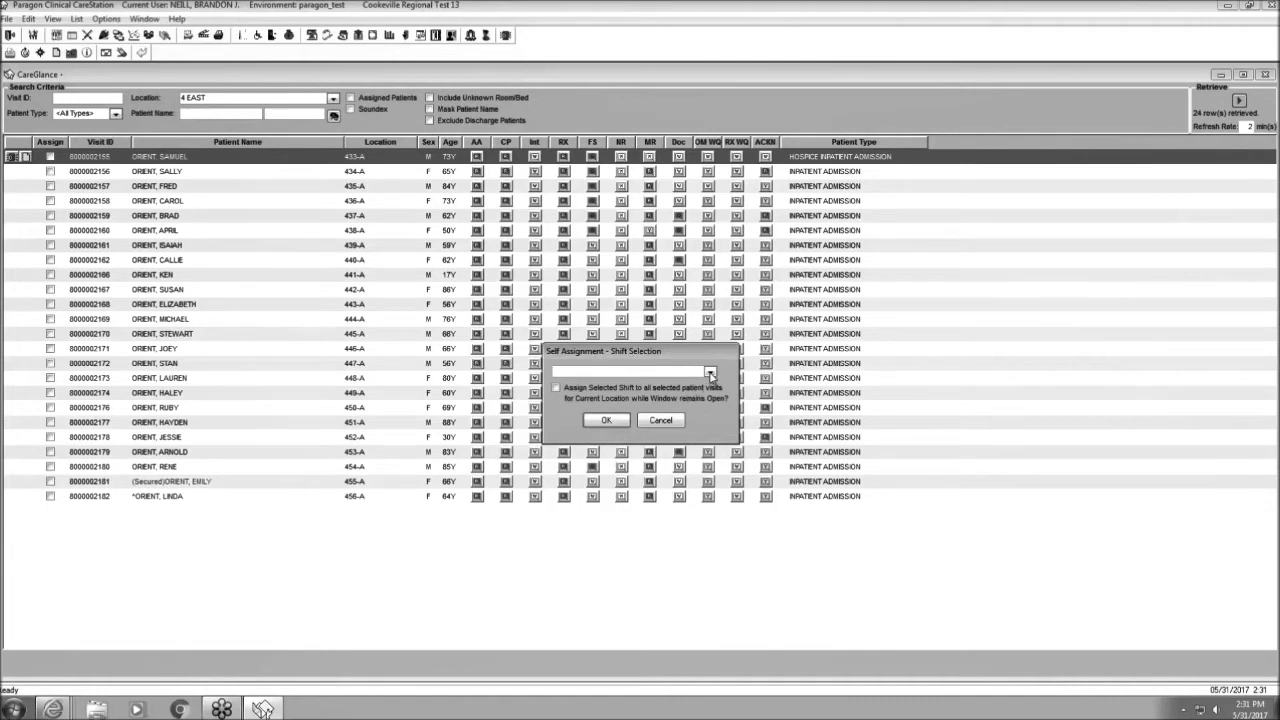
pyautogui.click(710, 372)
pyautogui.click(646, 384)
pyautogui.click(606, 420)
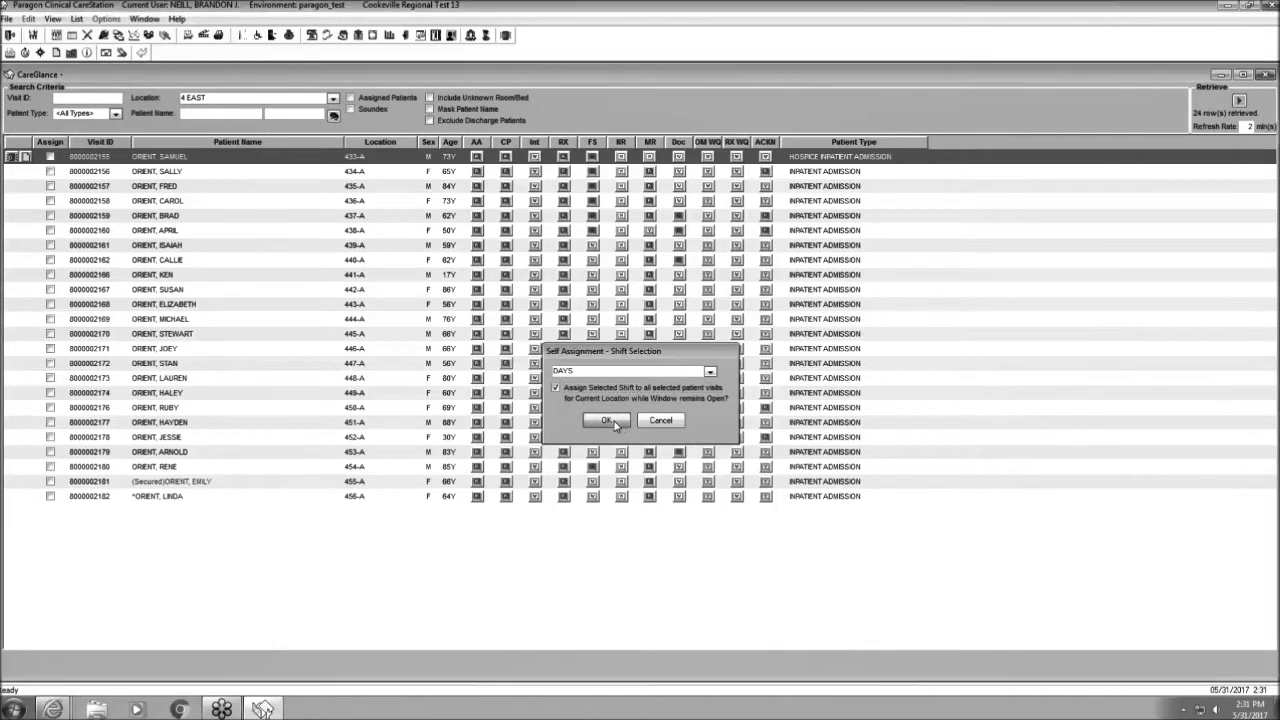
# Assign beds 434-A, 435-A and 436-A and show assigned patients only.
pyautogui.click(51, 172)
pyautogui.click(51, 186)
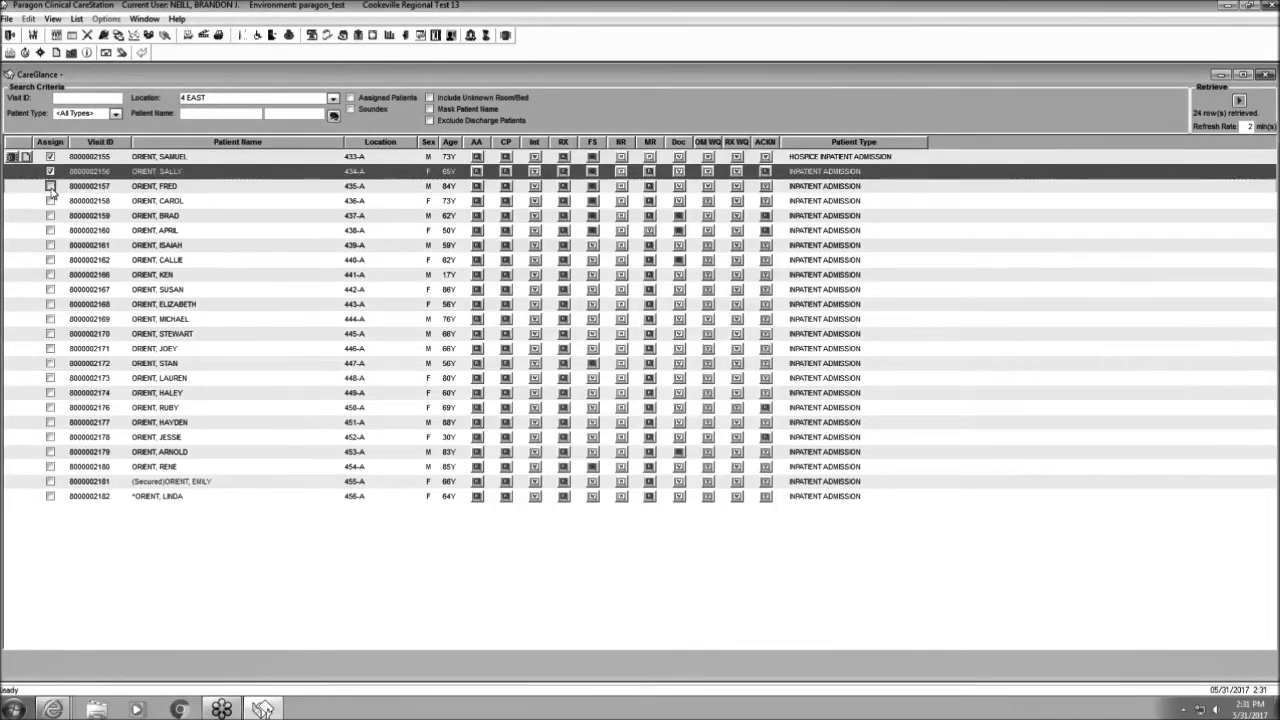
pyautogui.click(51, 201)
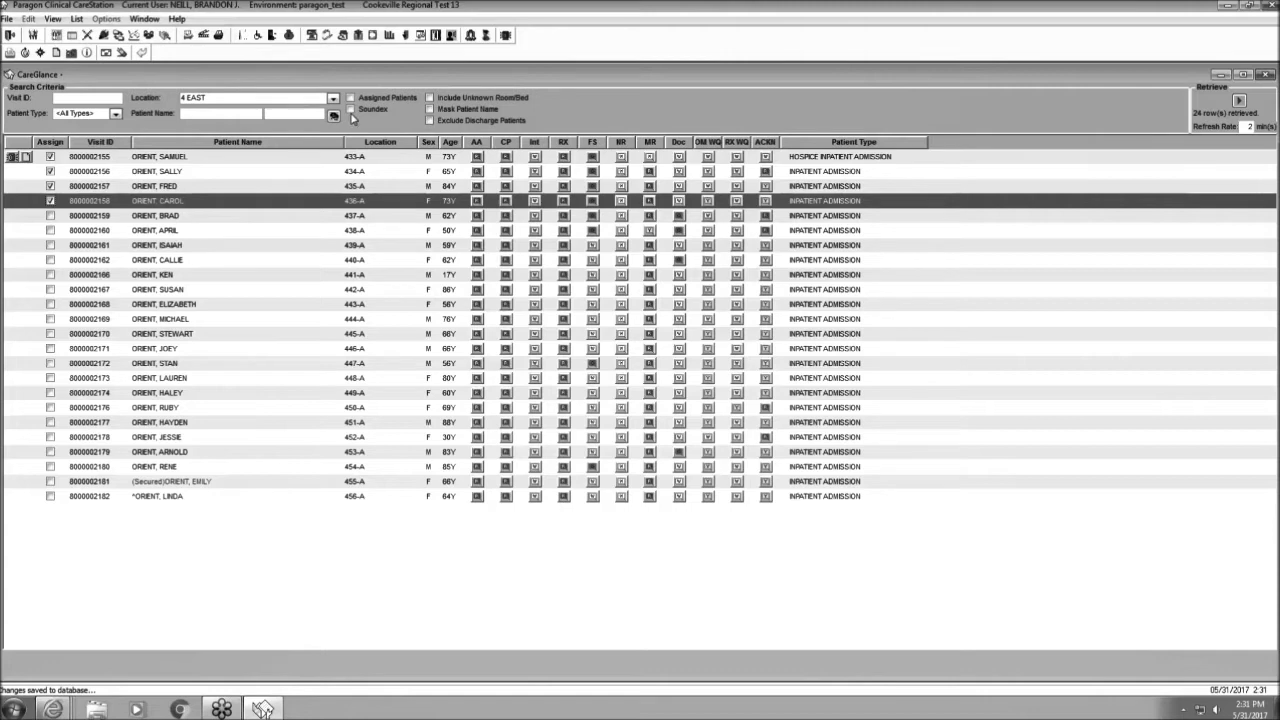
pyautogui.click(351, 98)
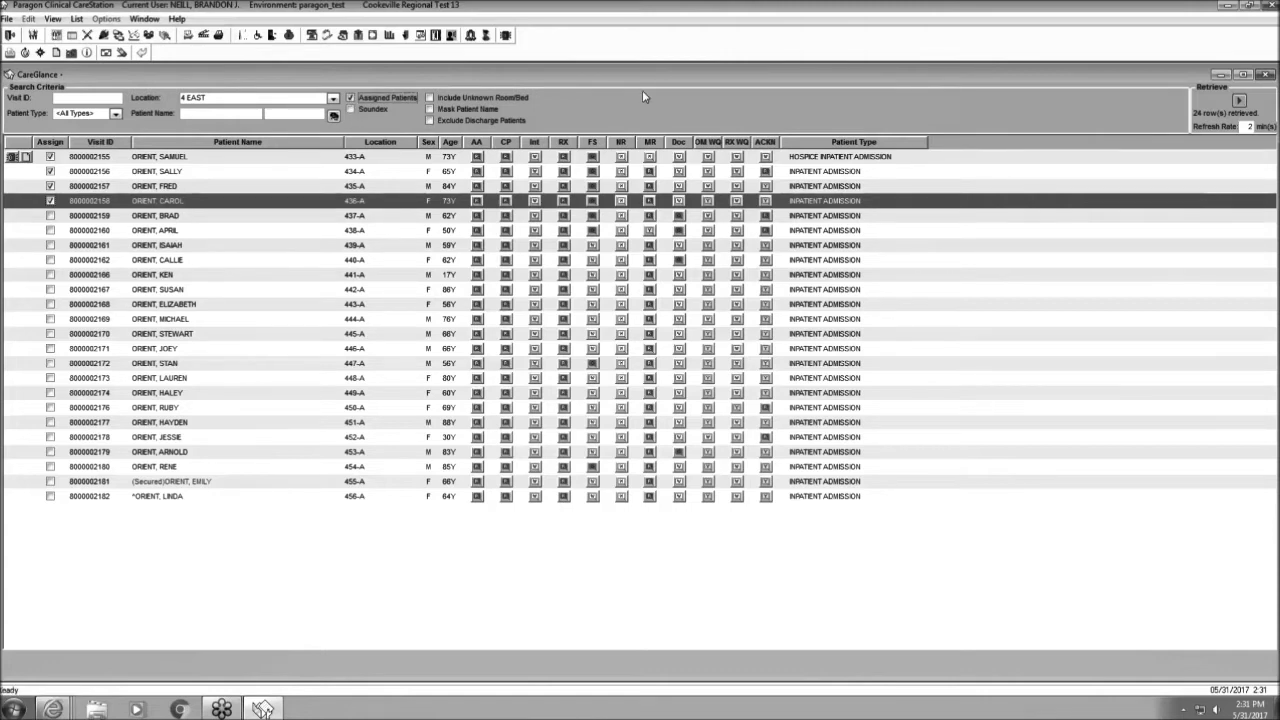
# Retrieve the four assigned patients and expand every section of 433-A's flowsheet.
pyautogui.click(1238, 100)
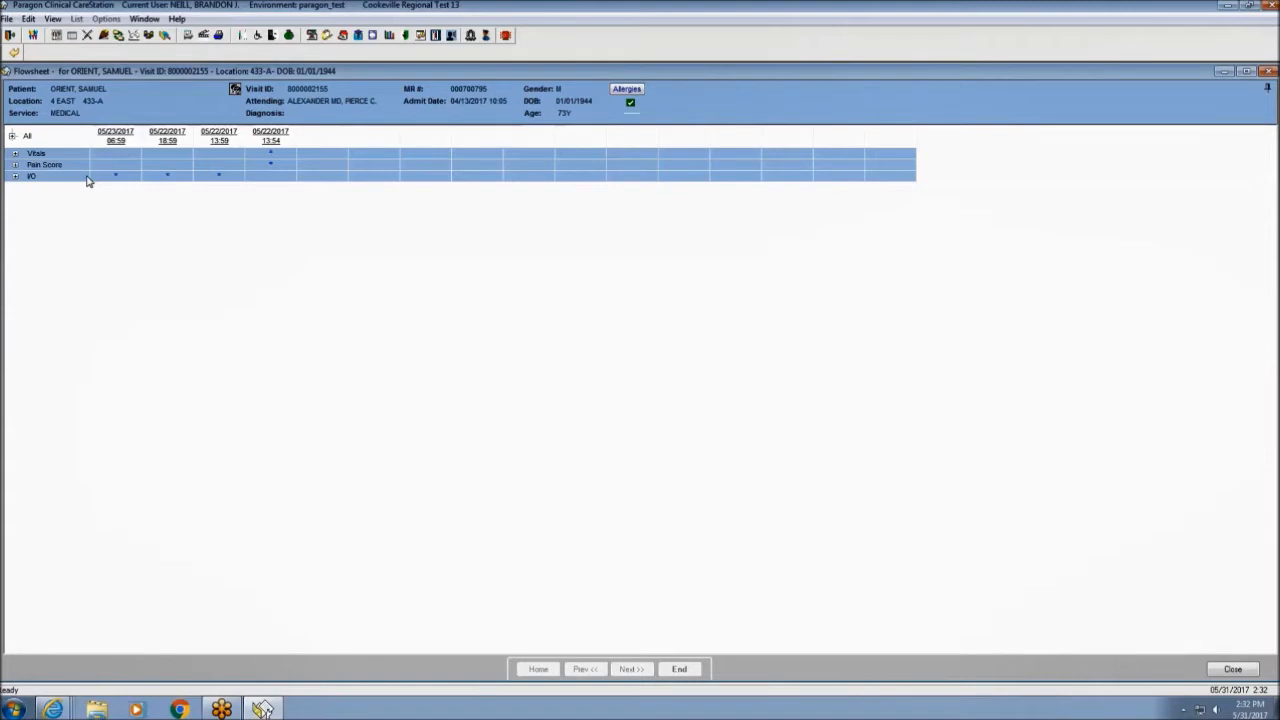
pyautogui.click(13, 137)
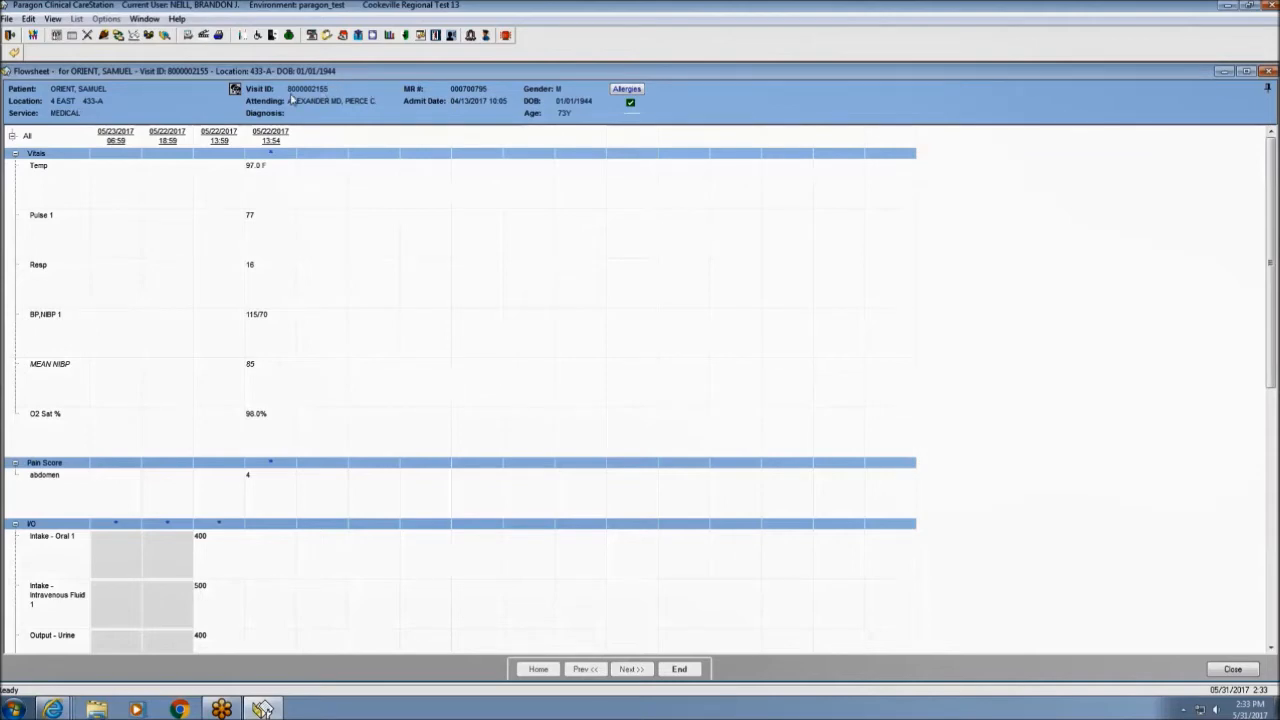
# Create a vital sign entry: Temp 98.5, HR 101, Resp 18, O2 Sat 96%, BP 135/78.
pyautogui.rightClick(138, 244)
pyautogui.moveTo(168, 250)
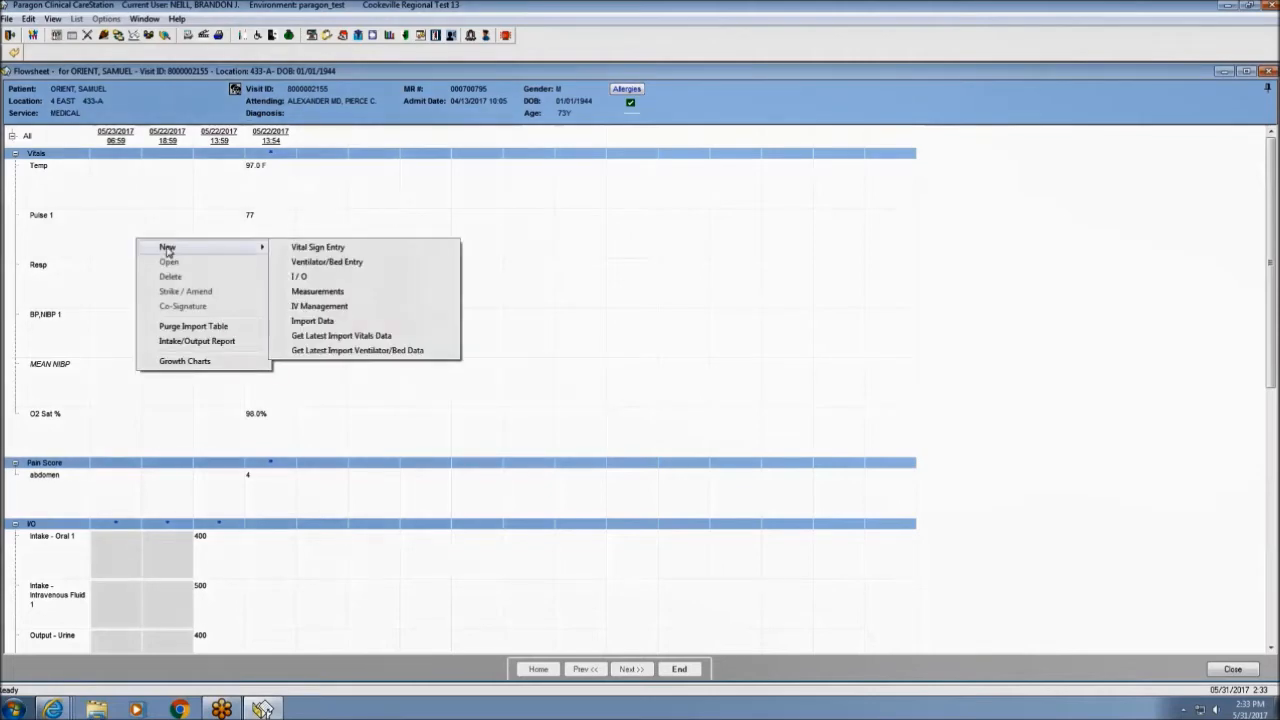
pyautogui.click(318, 248)
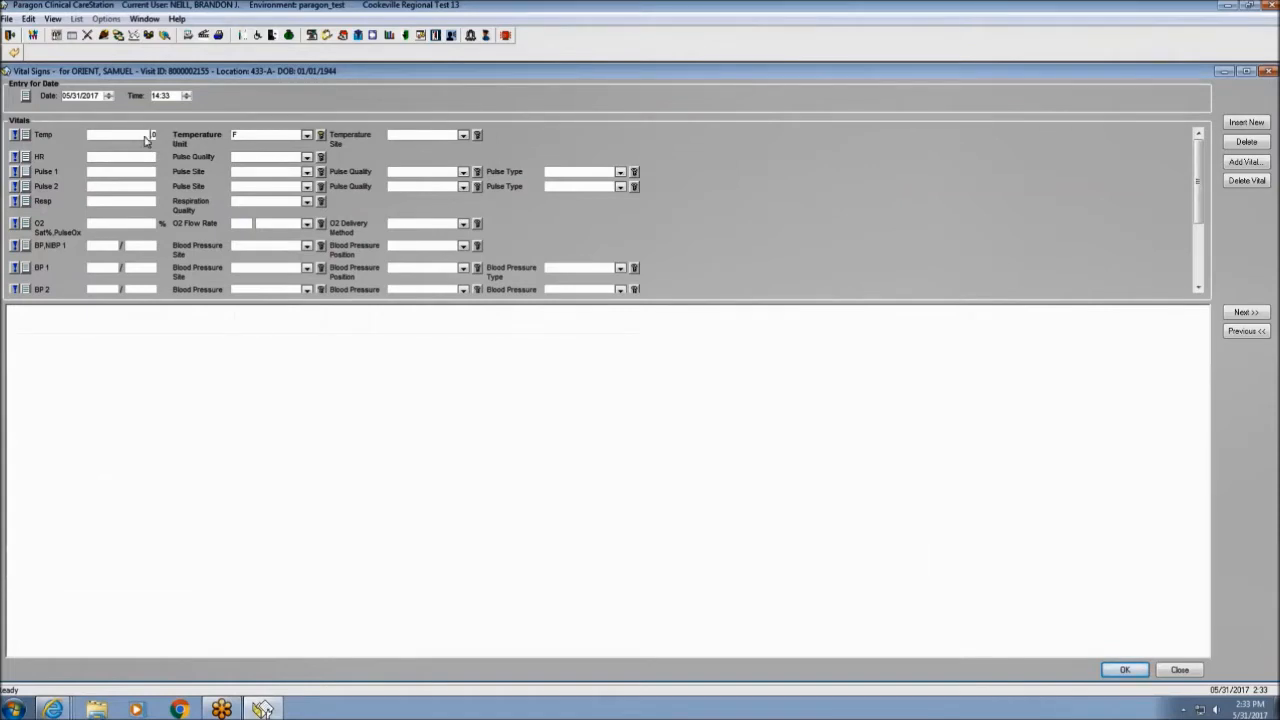
pyautogui.write('98.5')
pyautogui.write('101')
pyautogui.click(141, 208)
pyautogui.write('18')
pyautogui.click(141, 228)
pyautogui.write('96.0')
pyautogui.write('135')
pyautogui.write('78')
pyautogui.moveTo(1199, 156); pyautogui.dragTo(1206, 210)
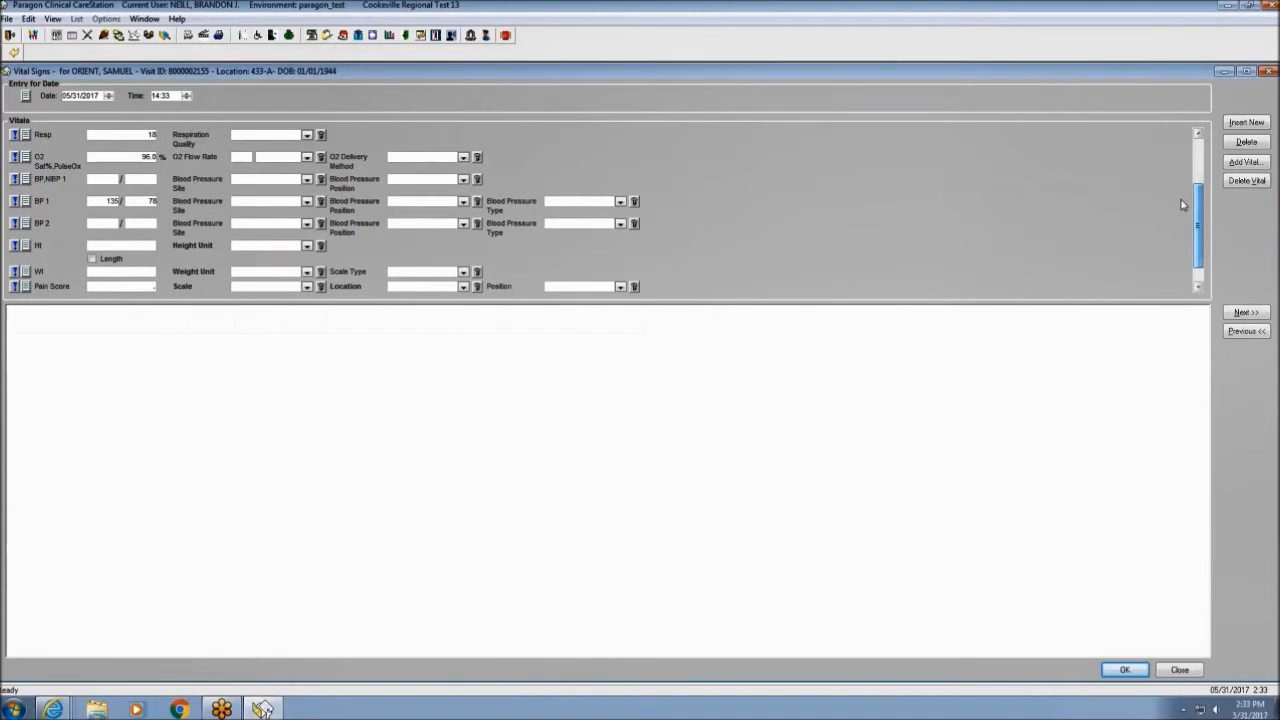
# Record pain score 0 on the Numeric scale at the abdomen and save the vitals.
pyautogui.click(146, 287)
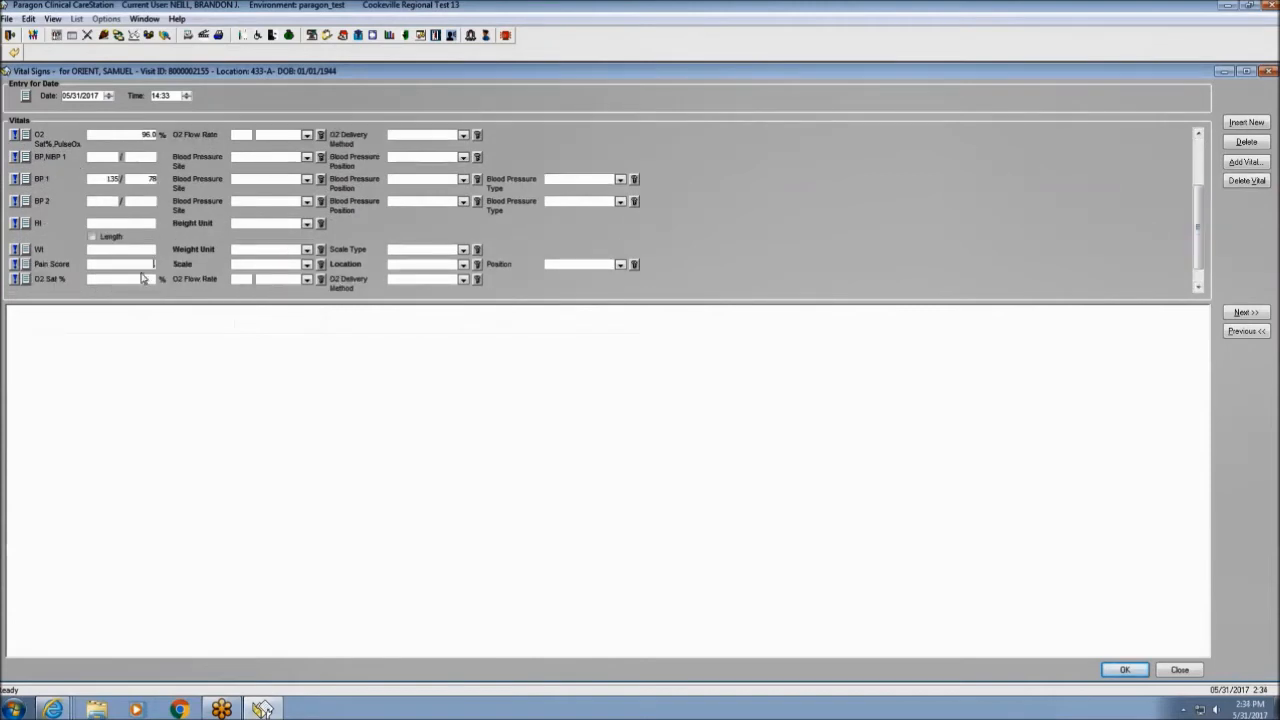
pyautogui.write('0')
pyautogui.click(307, 264)
pyautogui.click(266, 314)
pyautogui.click(430, 265)
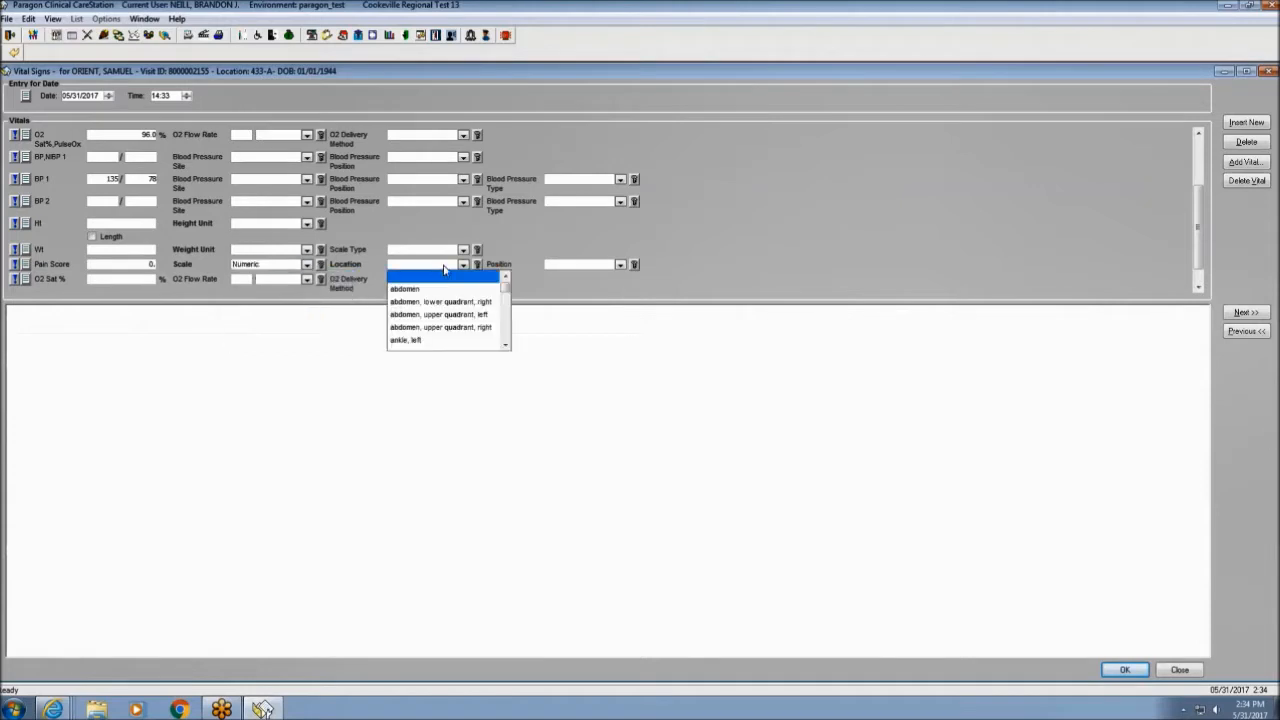
pyautogui.click(497, 288)
pyautogui.scroll(-1, 470, 290)
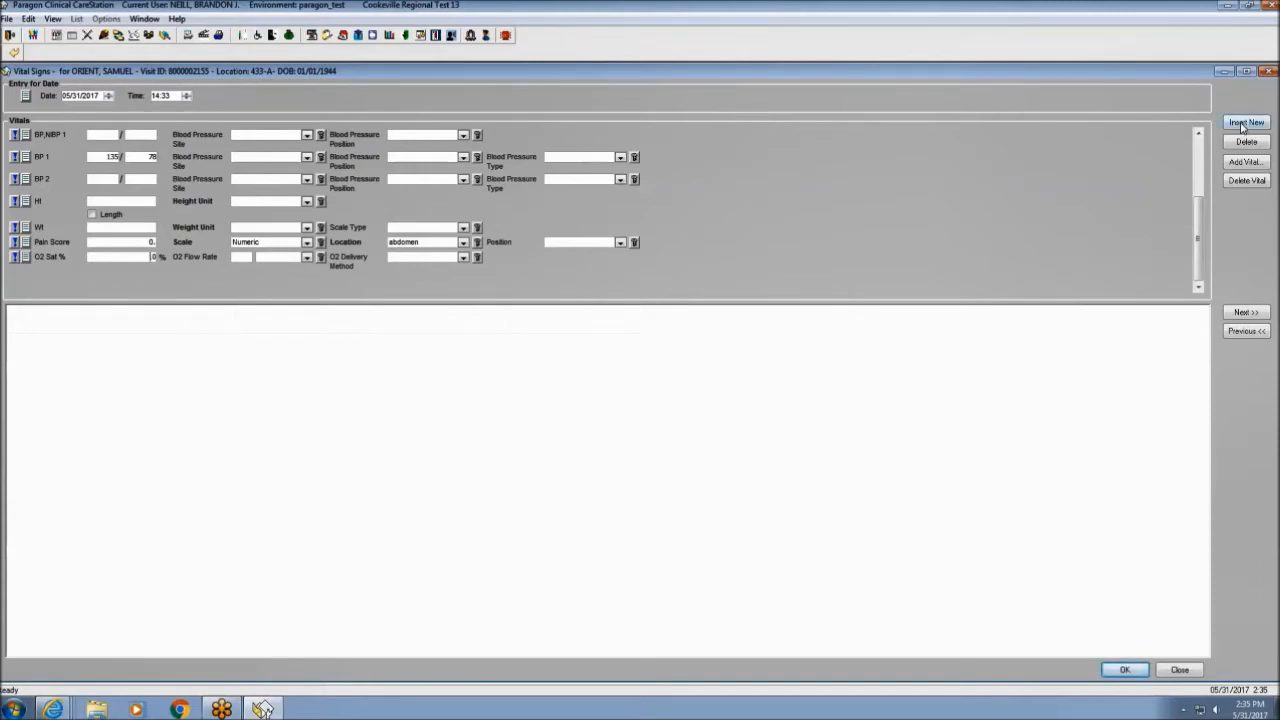
pyautogui.click(1125, 670)
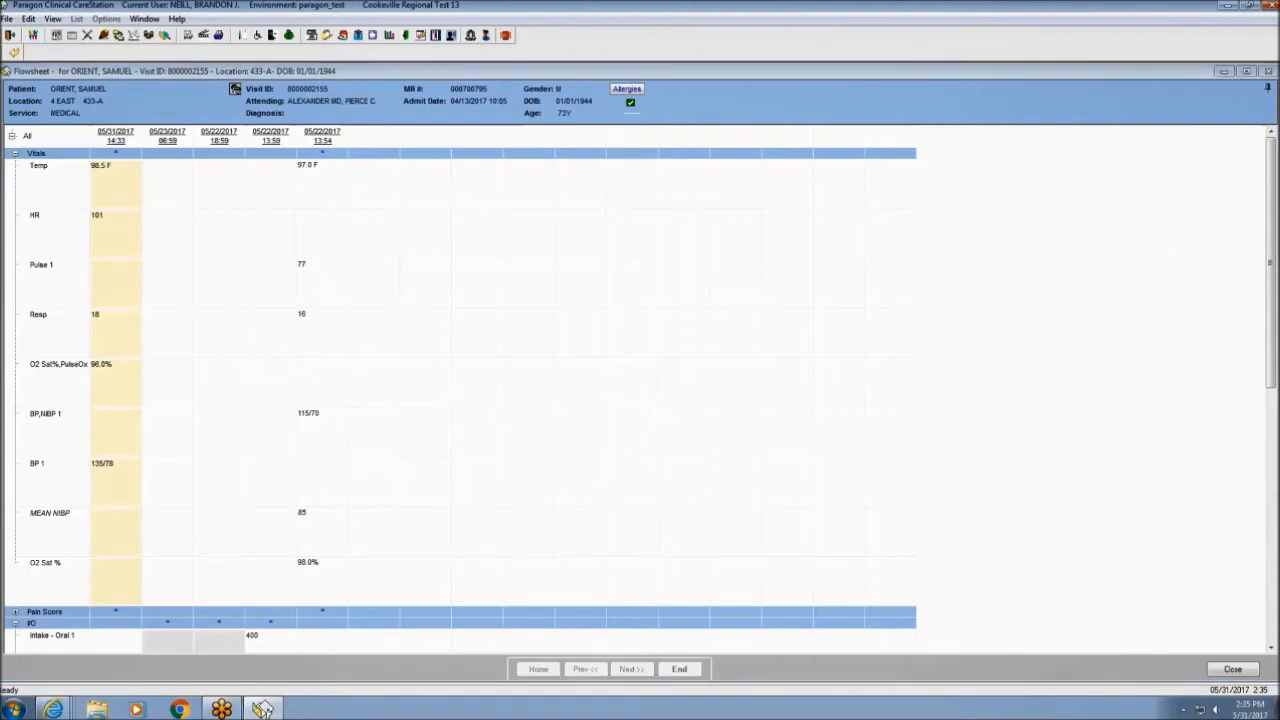
# Change the new BP reading's diastolic value to 80 and close the flowsheet.
pyautogui.doubleClick(108, 470)
pyautogui.click(598, 280)
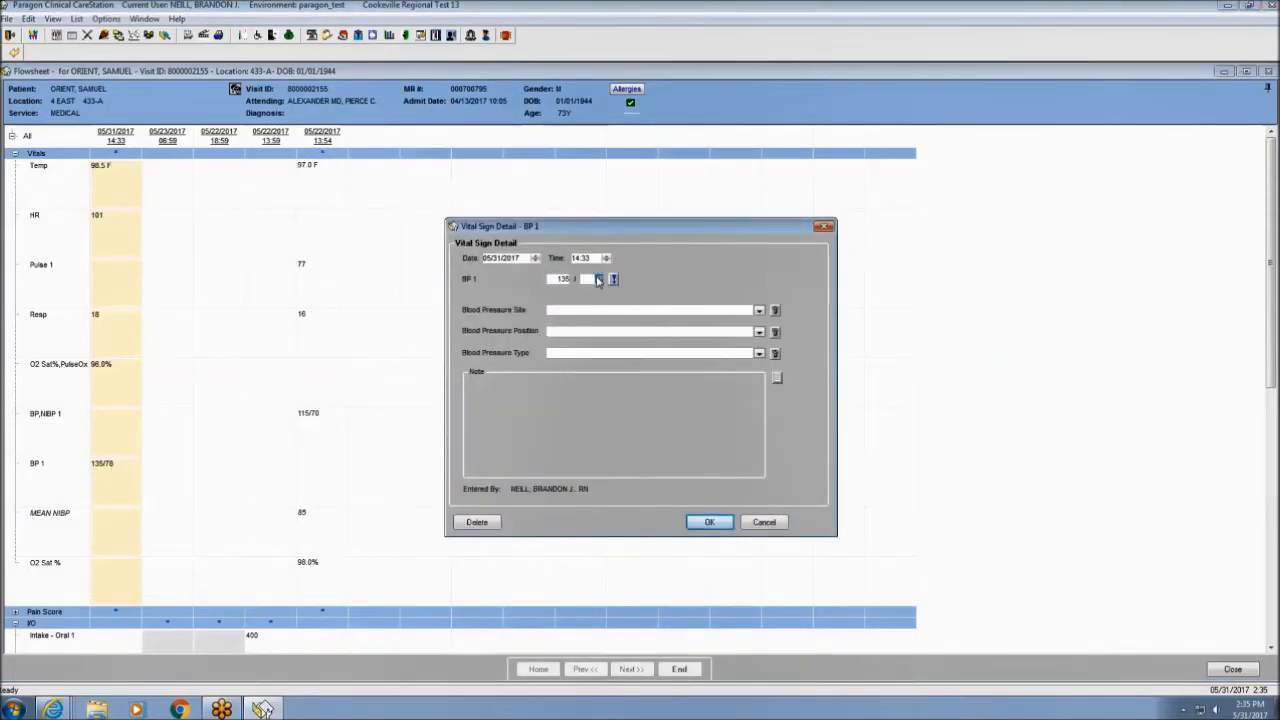
pyautogui.write('80')
pyautogui.click(708, 522)
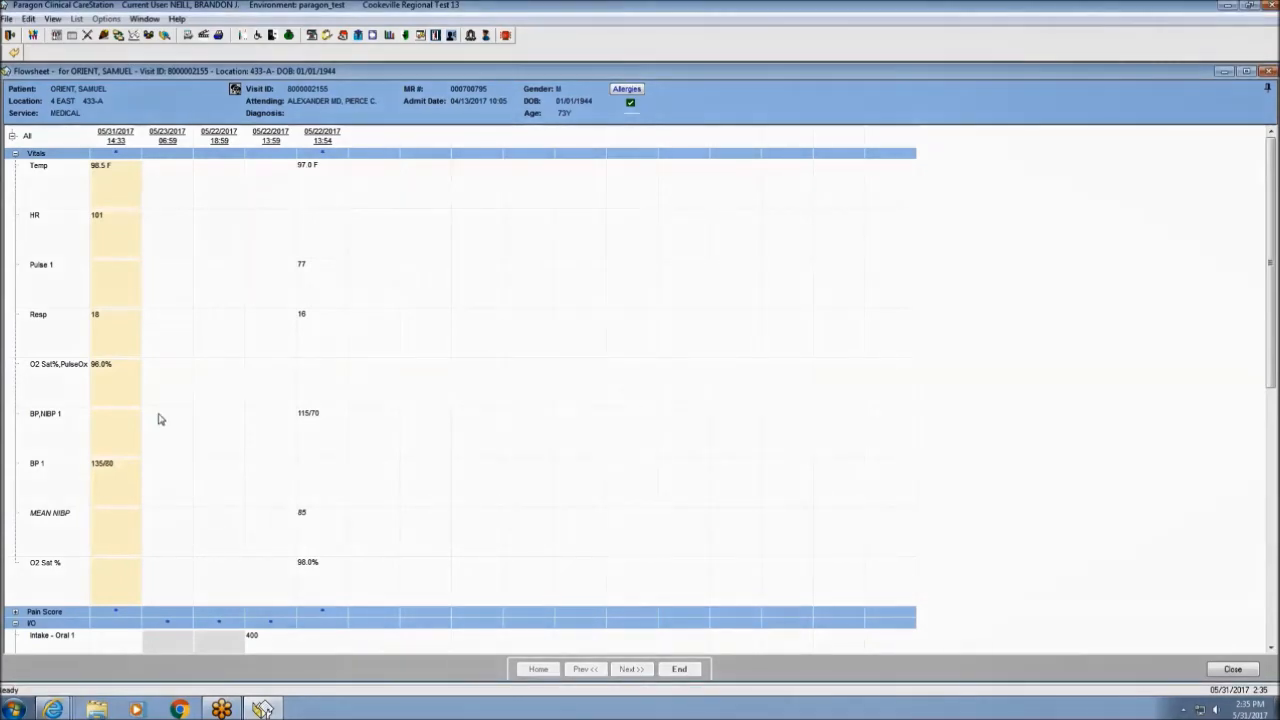
pyautogui.click(15, 55)
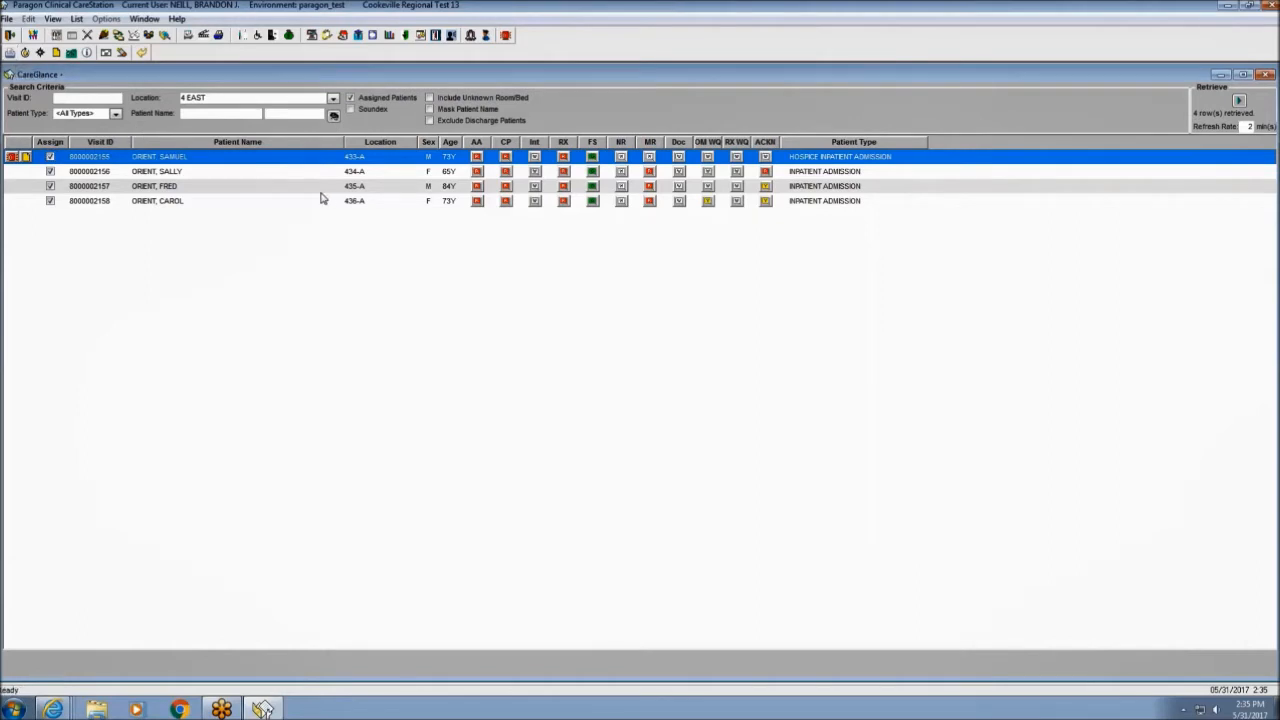
# Reopen 433-A's flowsheet and start a new I/O entry.
pyautogui.click(88, 53)
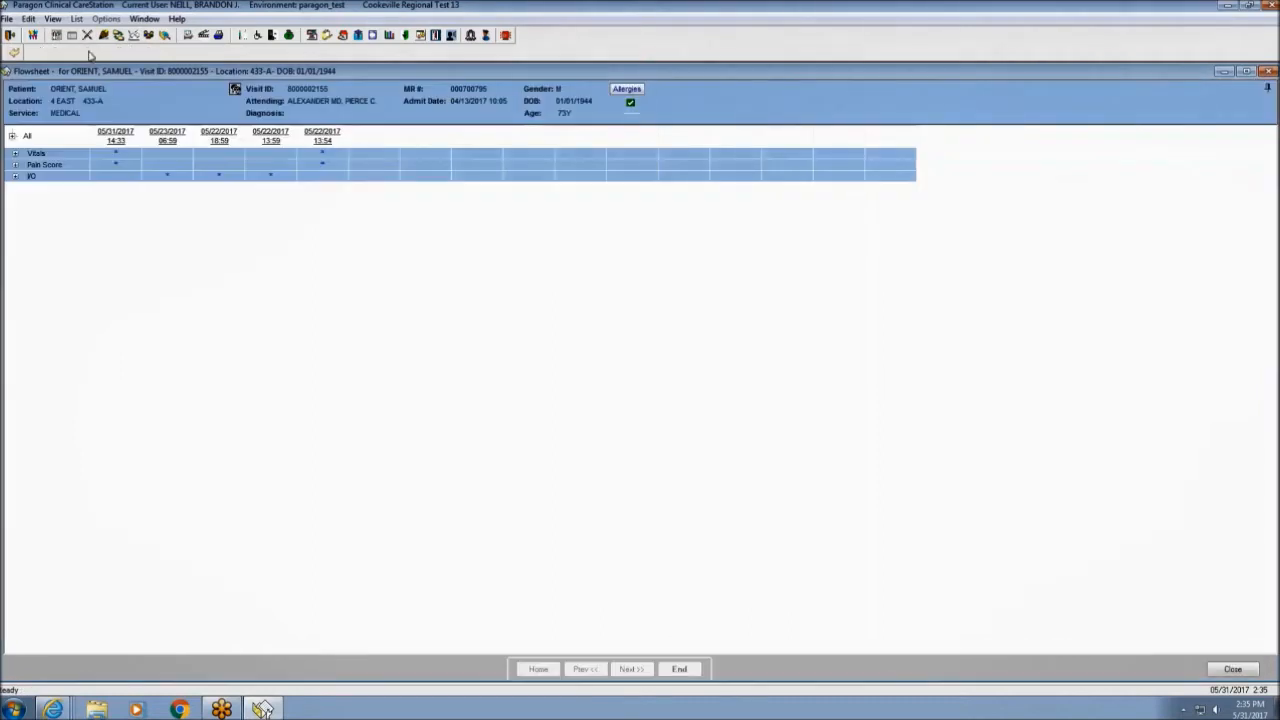
pyautogui.rightClick(105, 177)
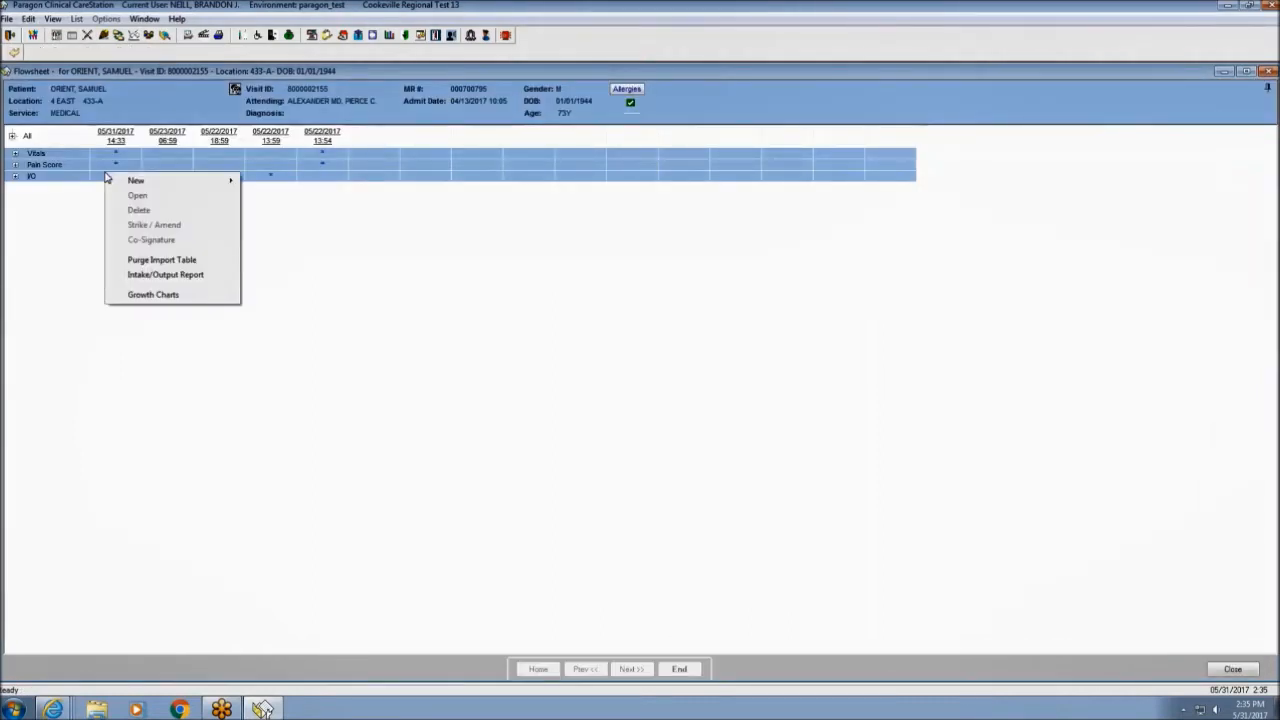
pyautogui.moveTo(184, 181)
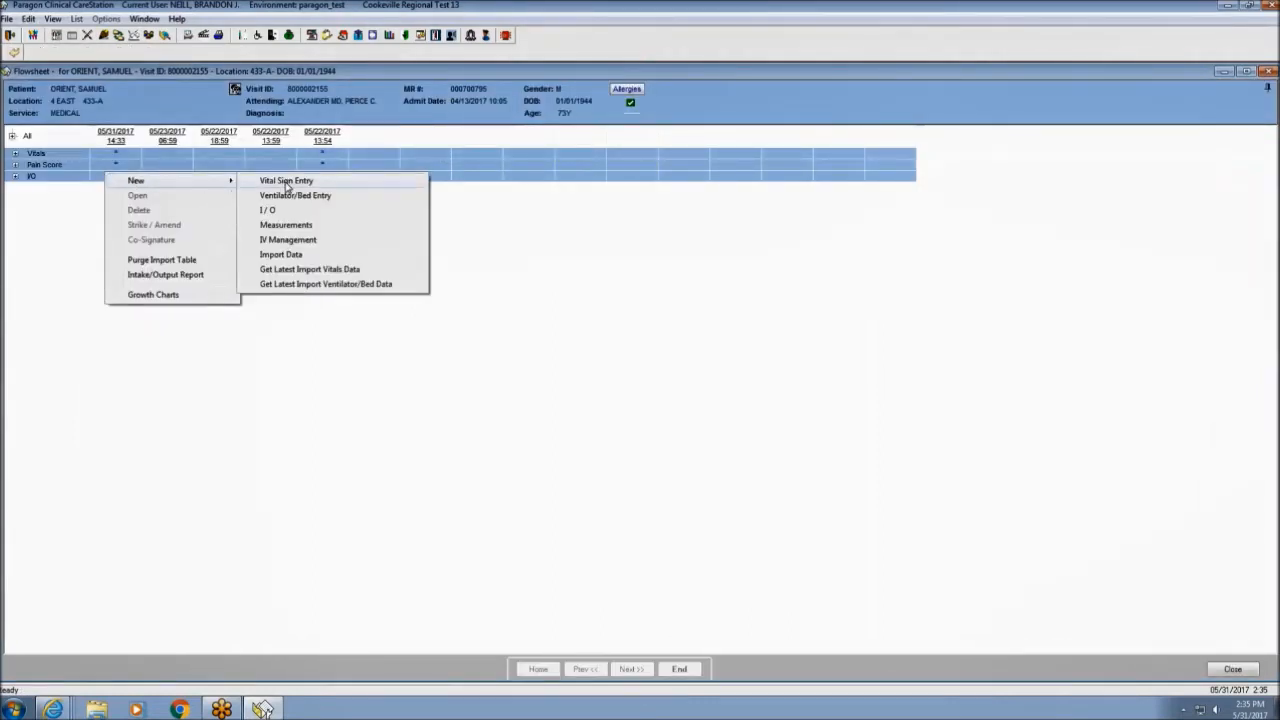
pyautogui.click(297, 217)
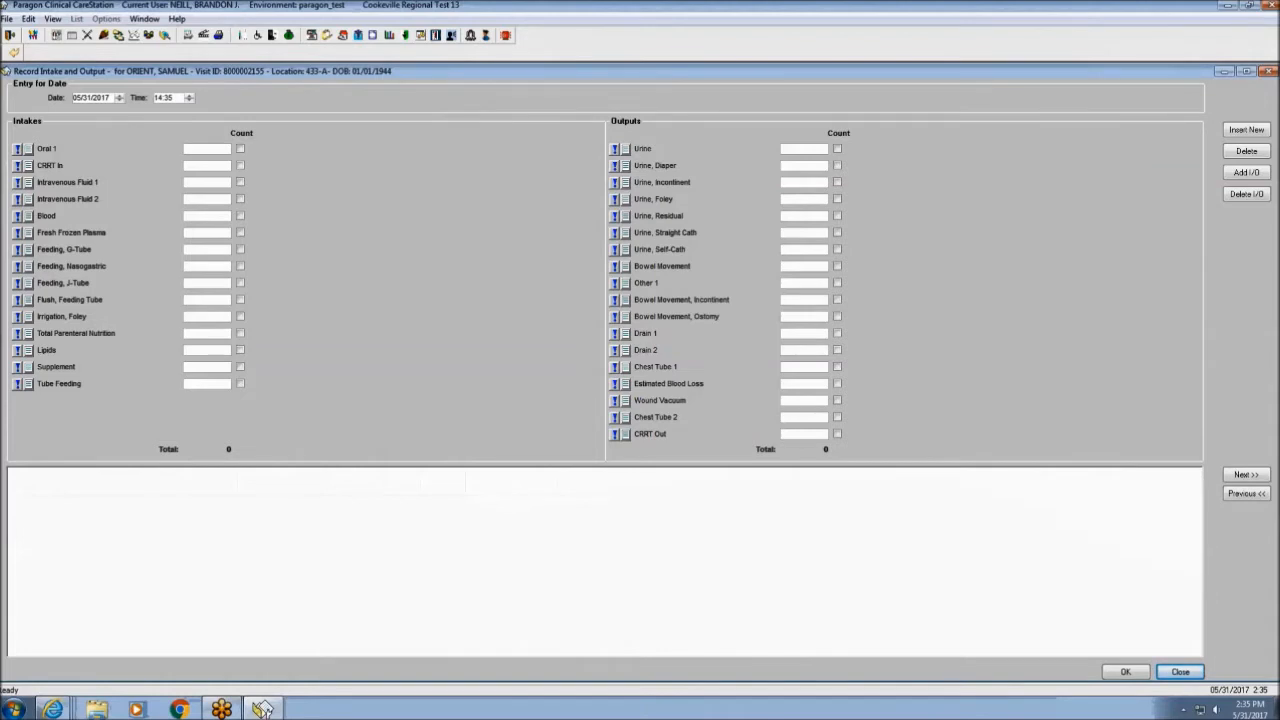
# Enter Oral 350, IV 500, Urine 500 and one bowel movement, then open Add I/O.
pyautogui.click(203, 150)
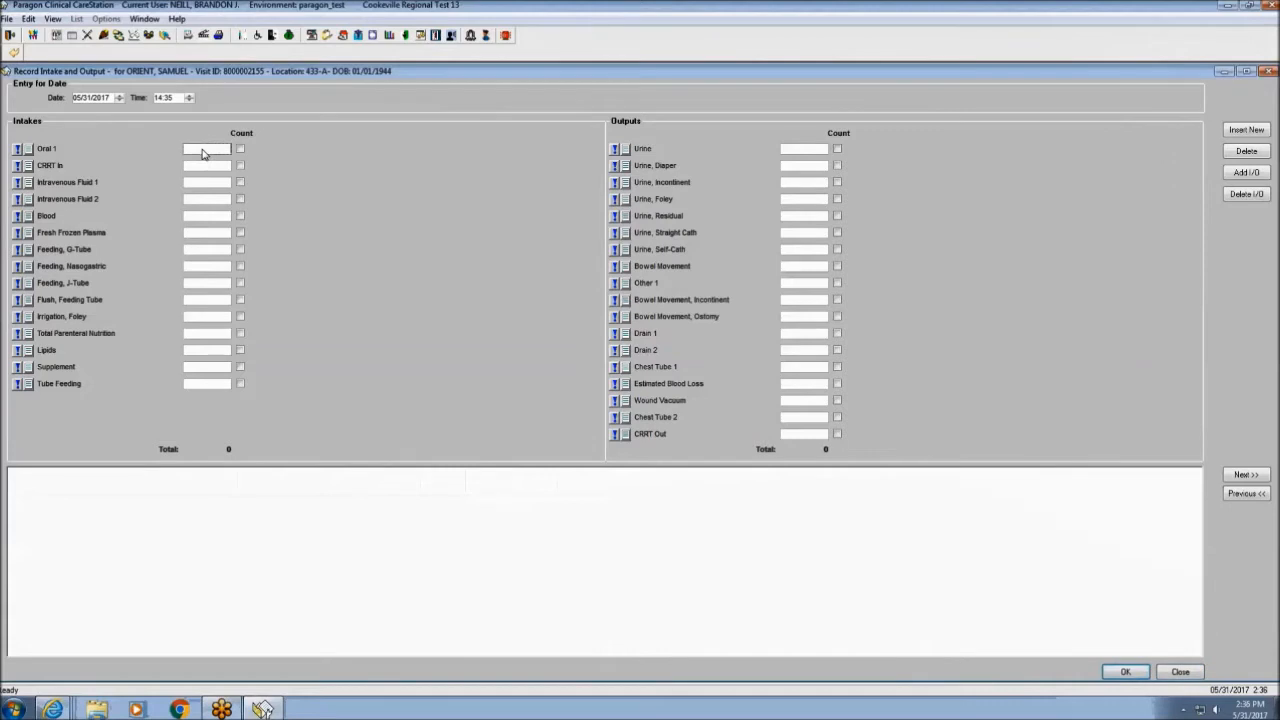
pyautogui.write('350')
pyautogui.click(207, 184)
pyautogui.write('500')
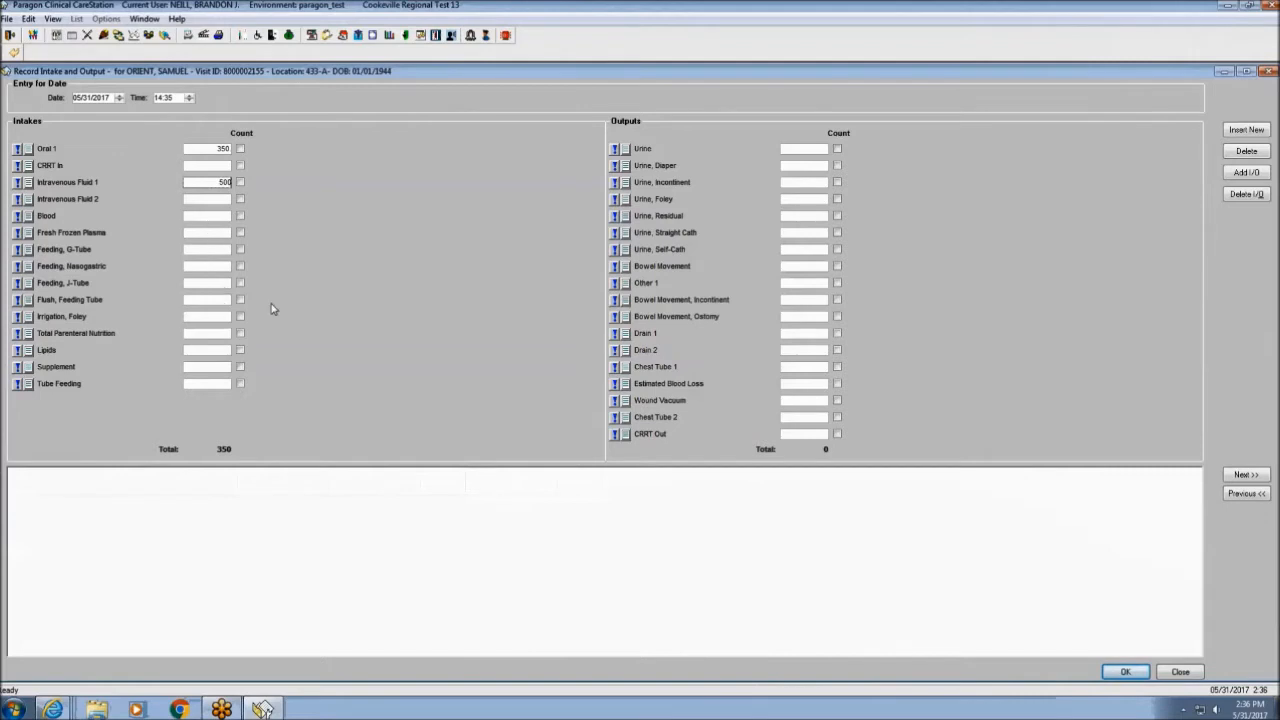
pyautogui.click(818, 153)
pyautogui.write('500')
pyautogui.click(811, 268)
pyautogui.click(837, 266)
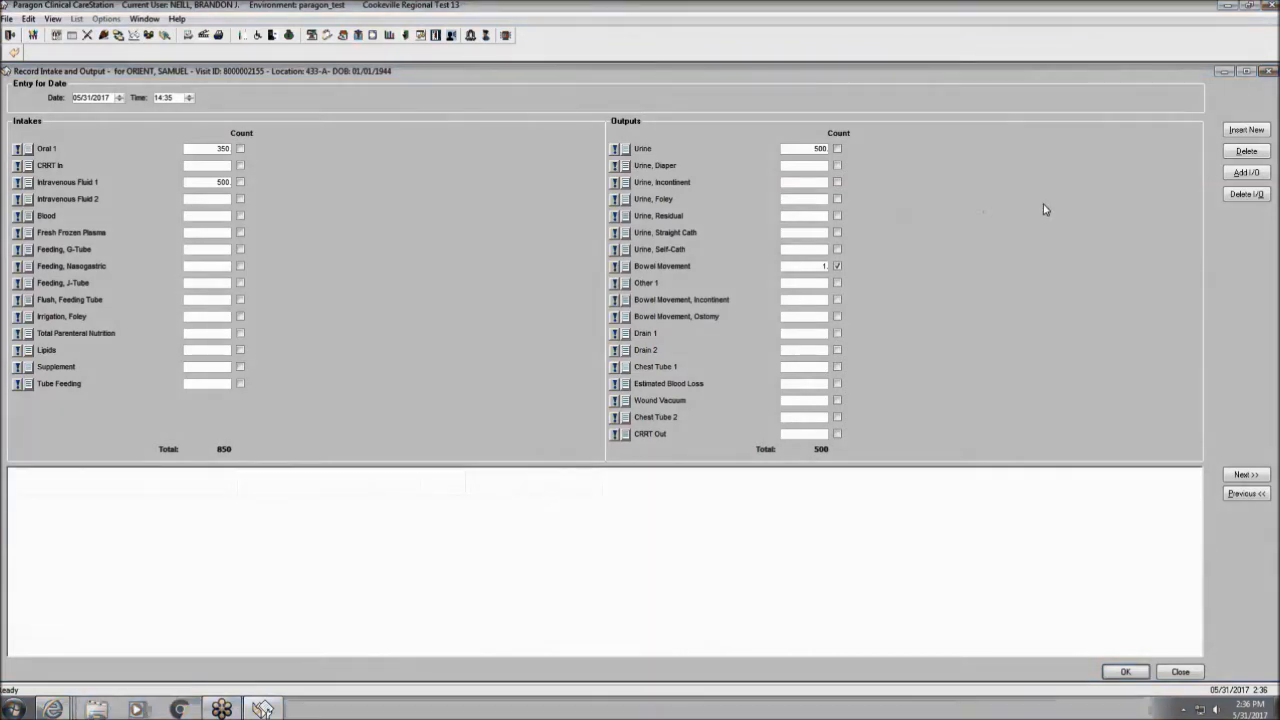
pyautogui.click(1245, 173)
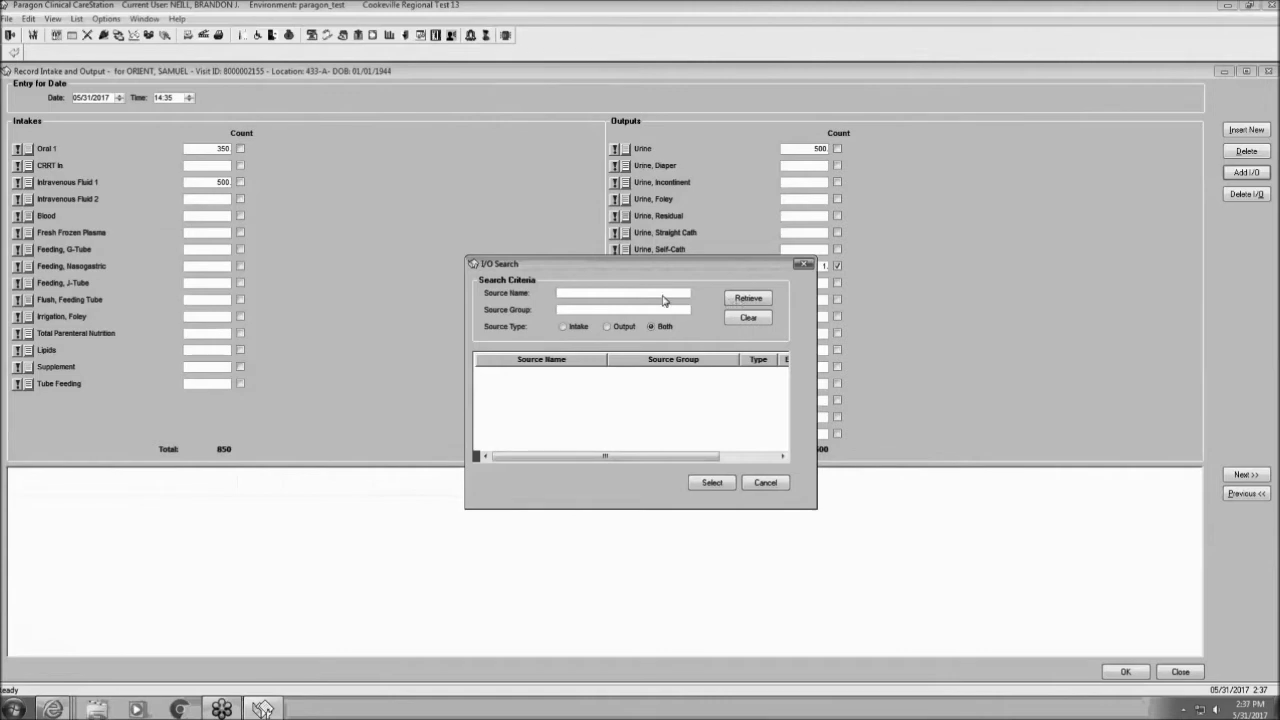
# Retrieve all I/O sources, add Dialysis to the outputs, and save the I/O entry.
pyautogui.click(746, 299)
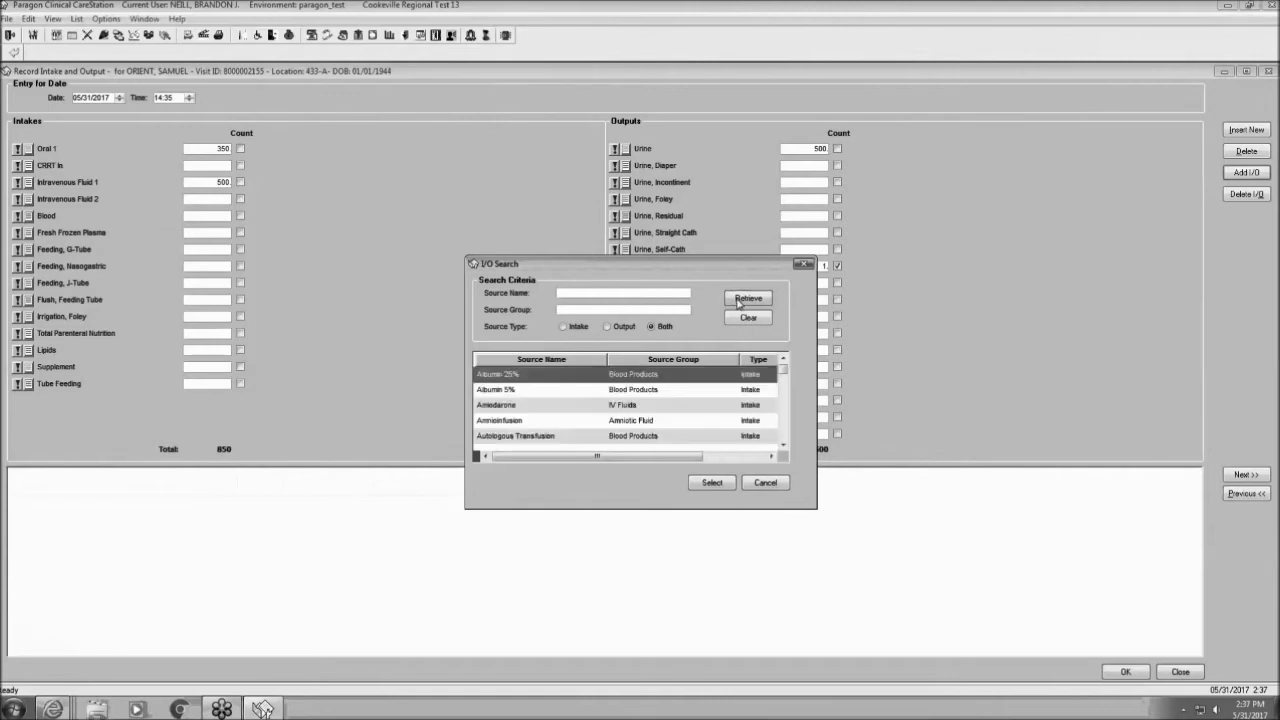
pyautogui.scroll(-3, 782, 373)
pyautogui.scroll(-3, 783, 375)
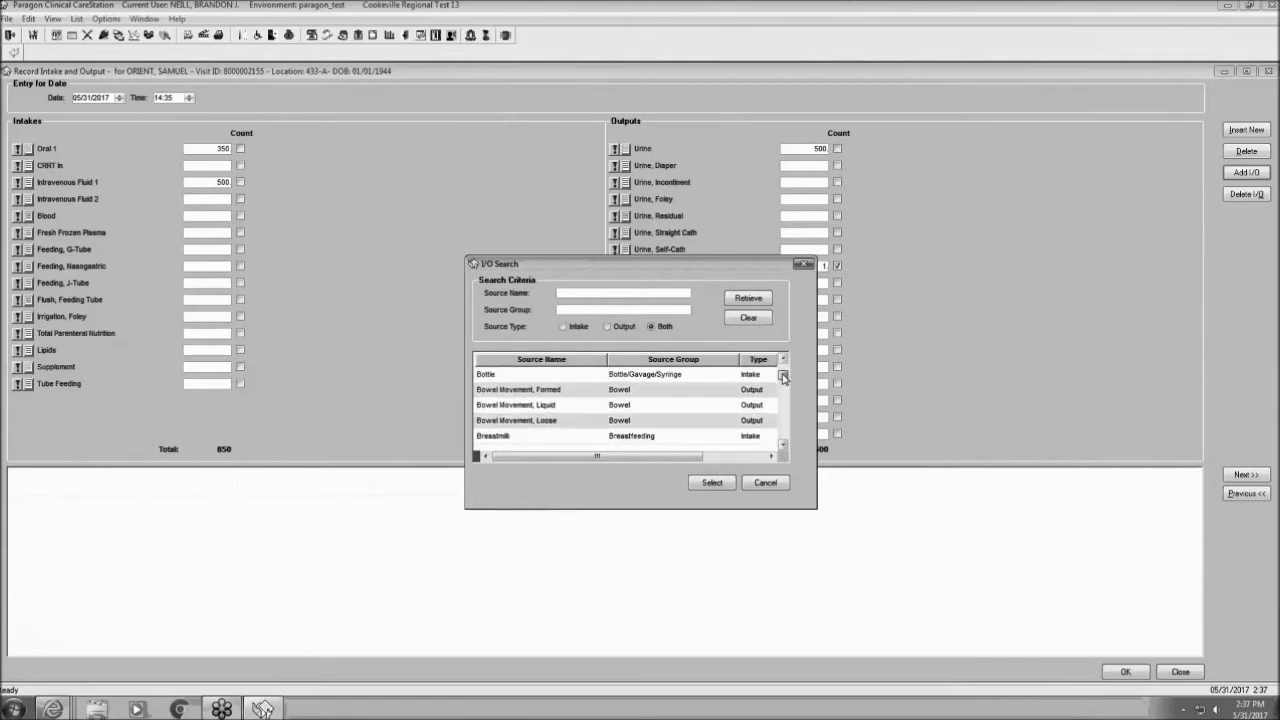
pyautogui.scroll(-4, 783, 381)
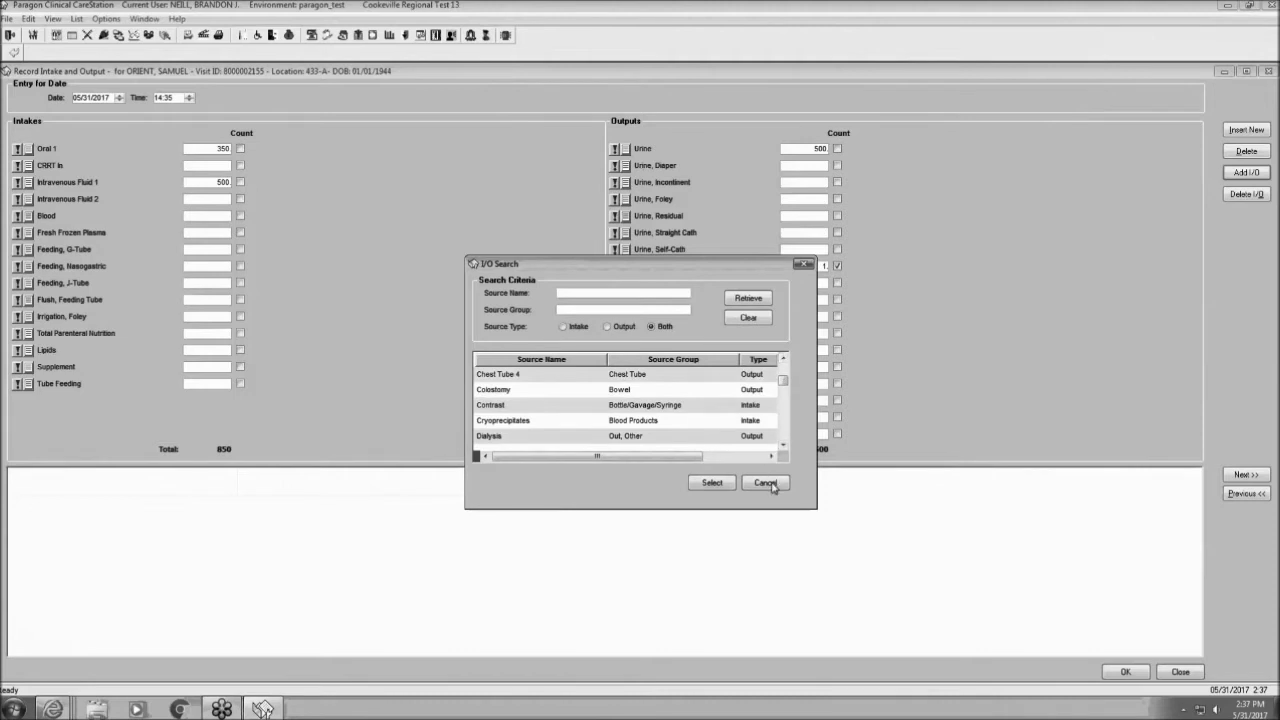
pyautogui.click(590, 438)
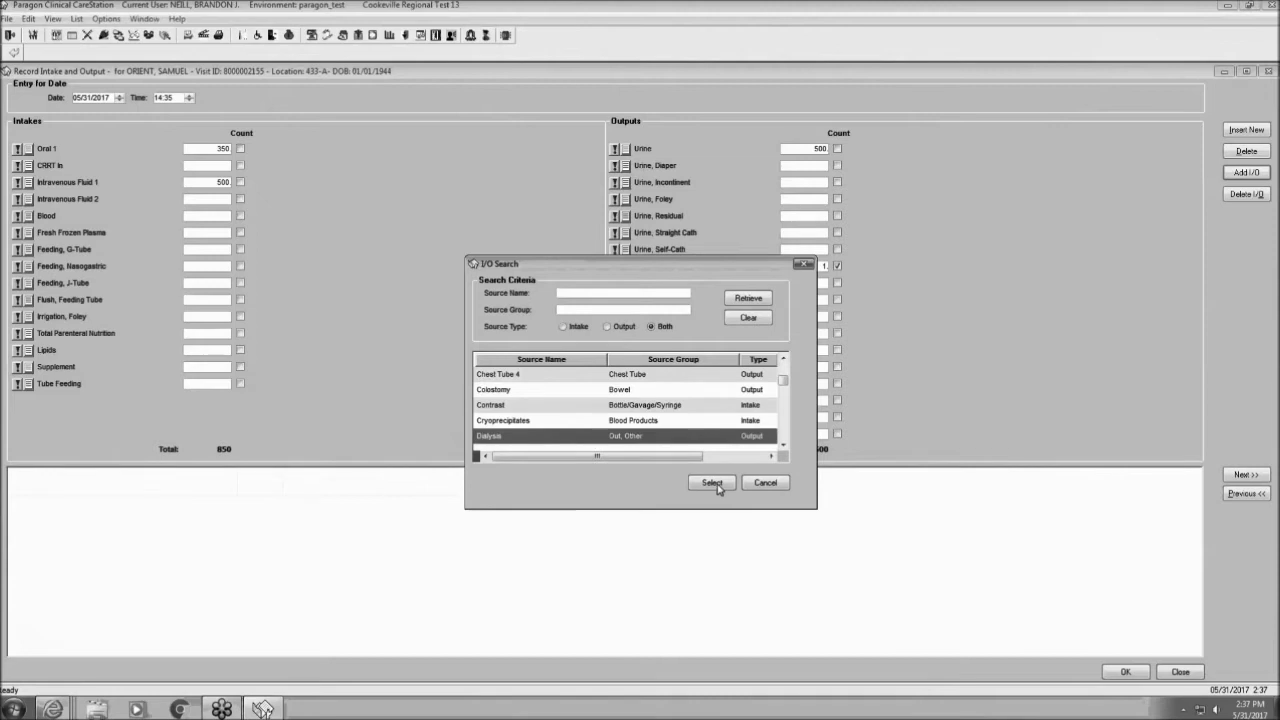
pyautogui.click(712, 483)
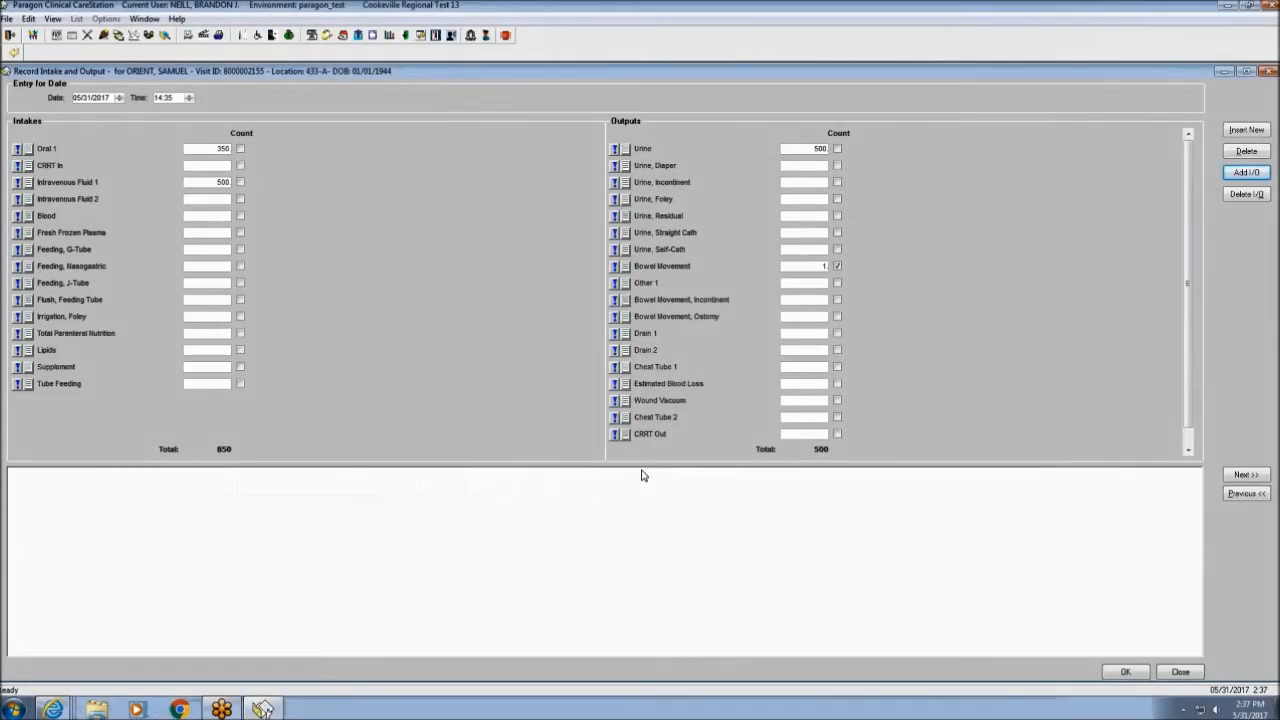
pyautogui.scroll(-1, 650, 455)
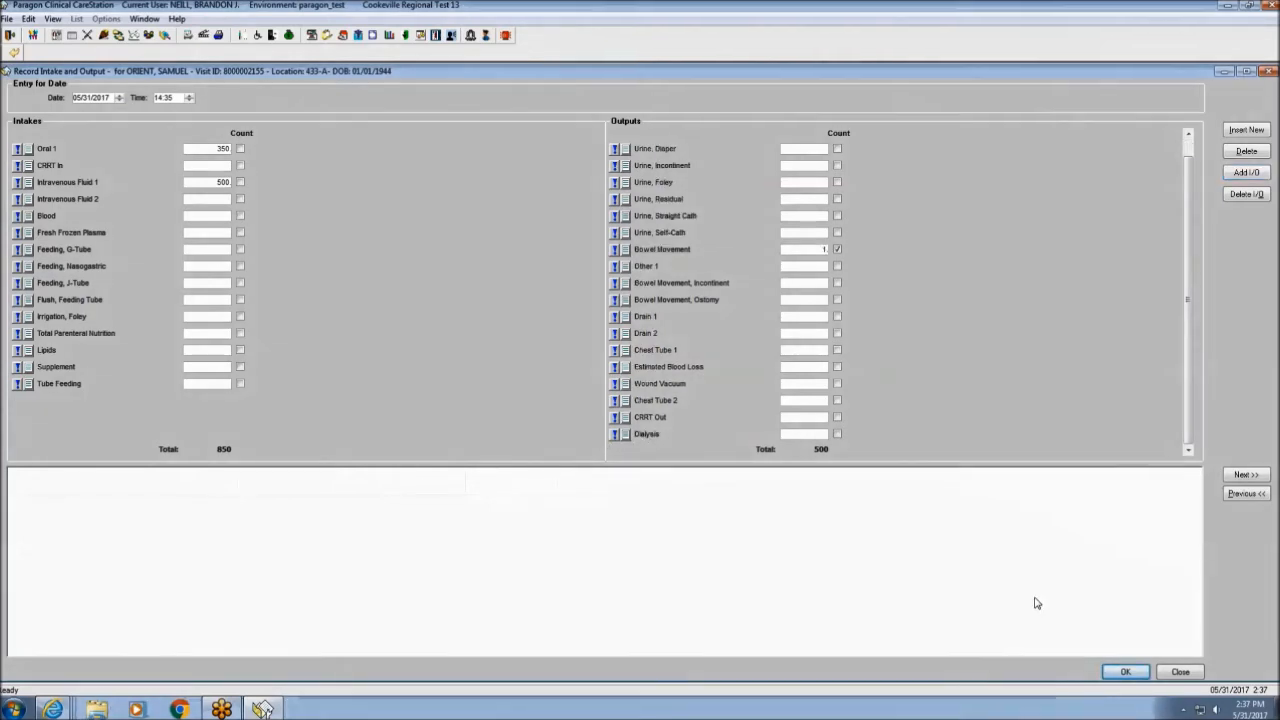
pyautogui.click(1126, 672)
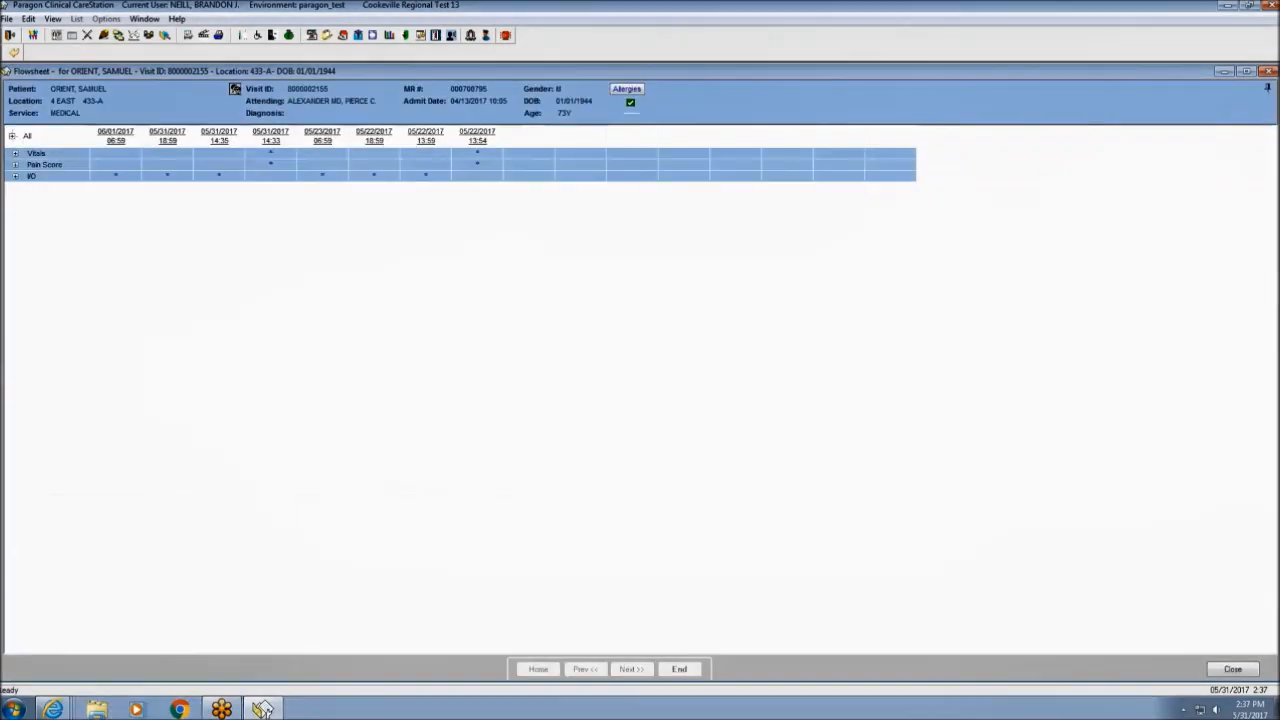
pyautogui.click(15, 177)
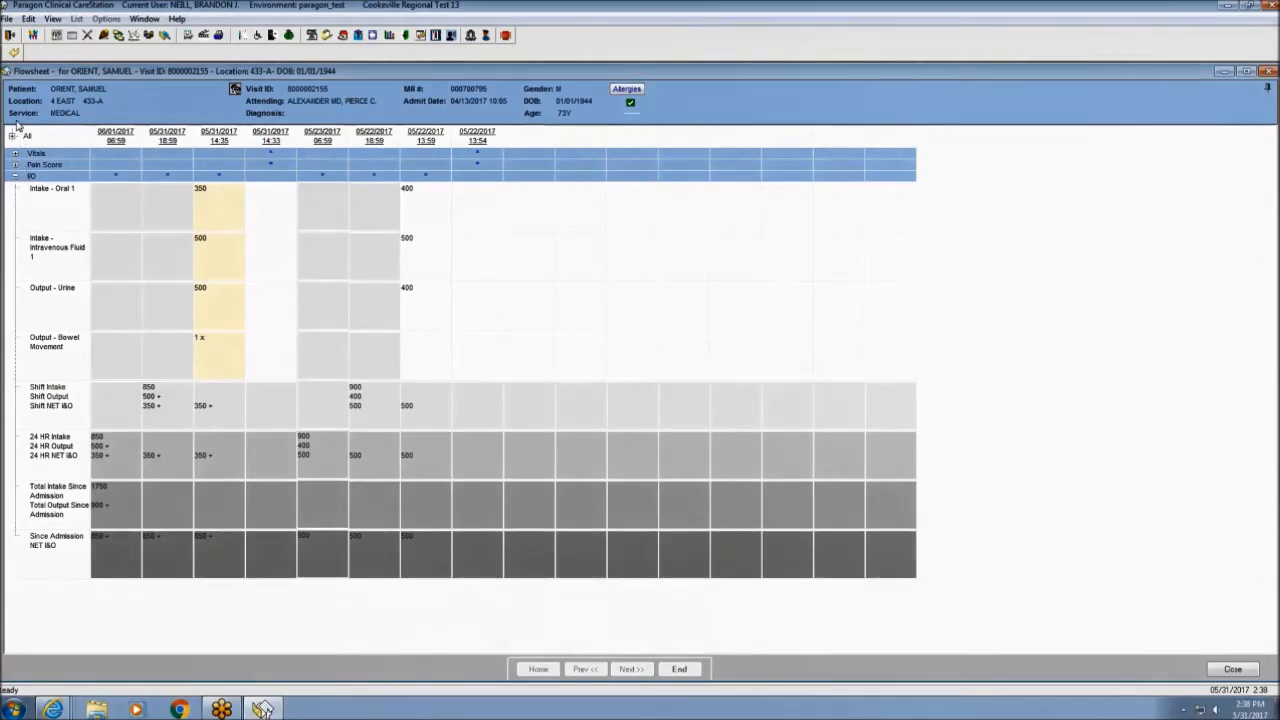
pyautogui.click(15, 52)
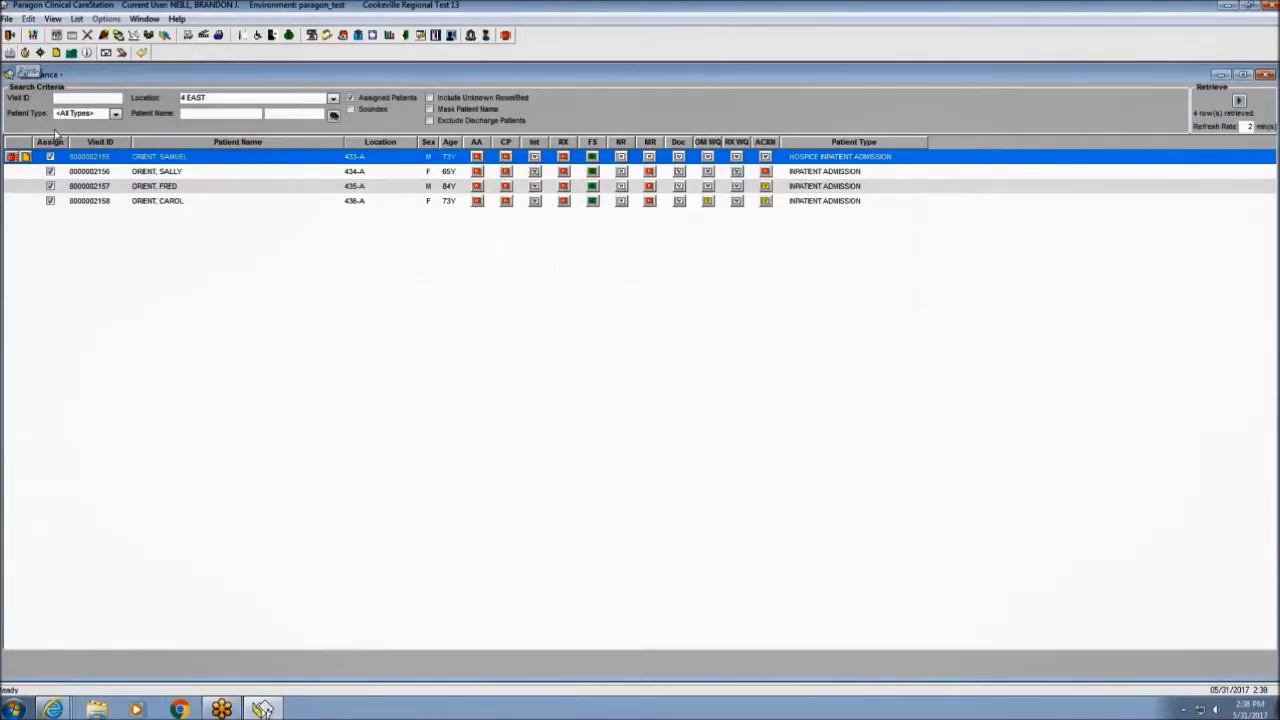
pyautogui.click(87, 38)
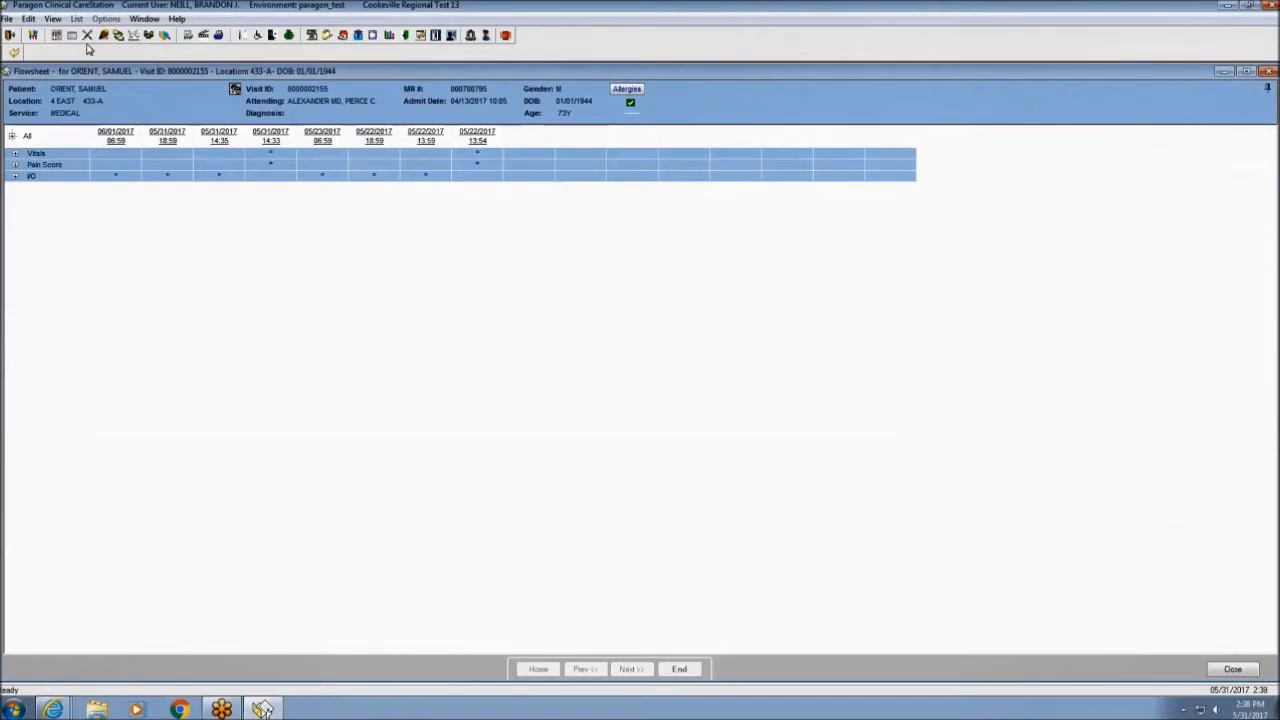
# Add a new measurement of Lunch% 75 with unit % and save it.
pyautogui.rightClick(87, 173)
pyautogui.moveTo(118, 175)
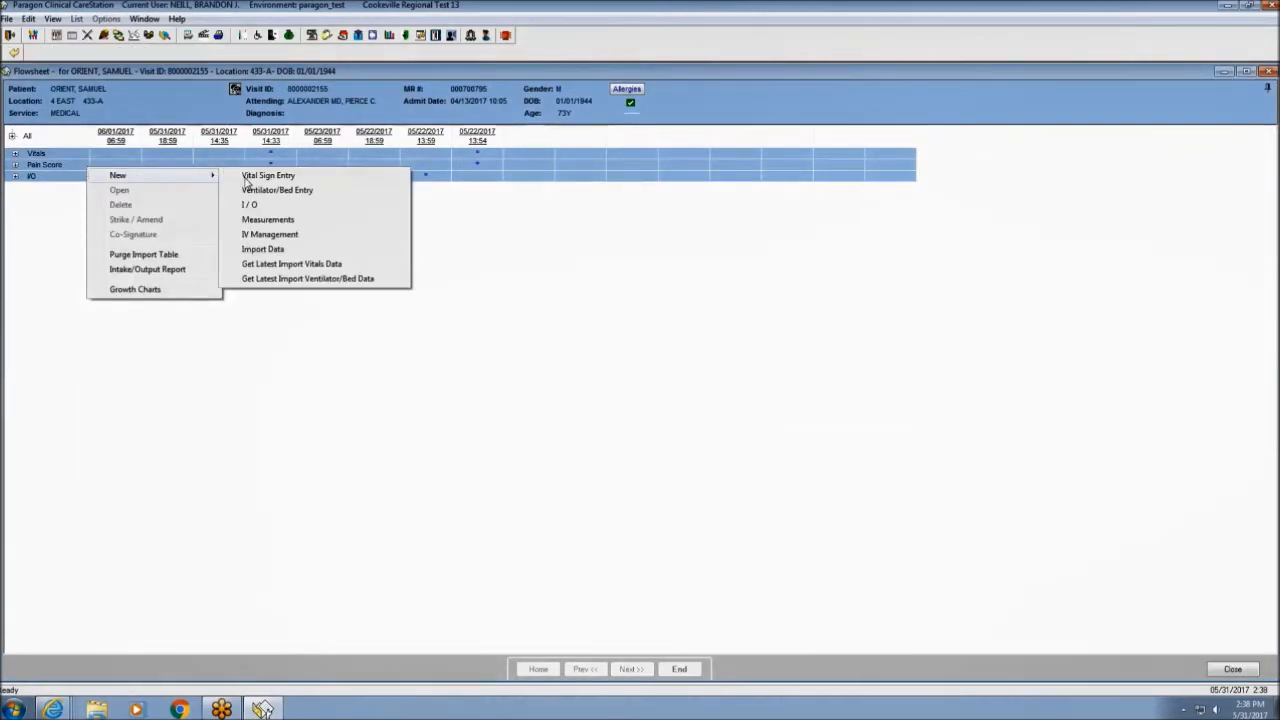
pyautogui.click(278, 224)
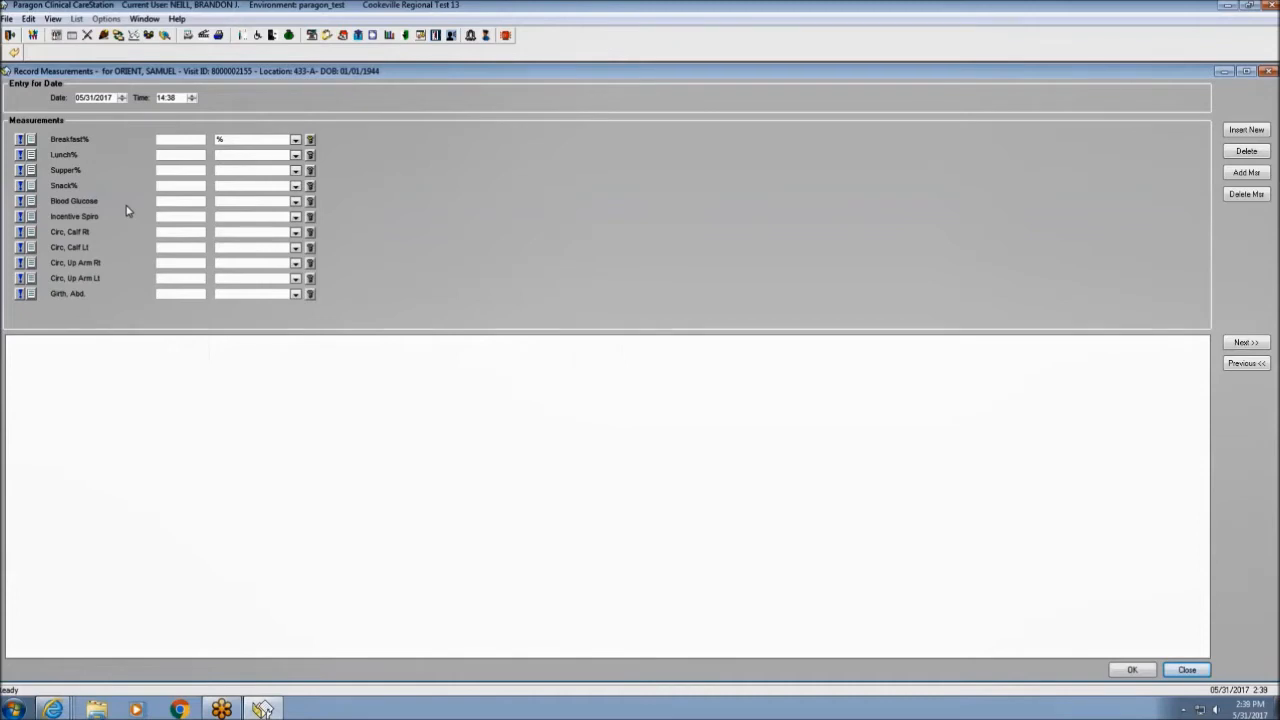
pyautogui.click(188, 142)
pyautogui.write('75')
pyautogui.click(296, 156)
pyautogui.click(277, 181)
pyautogui.click(1132, 670)
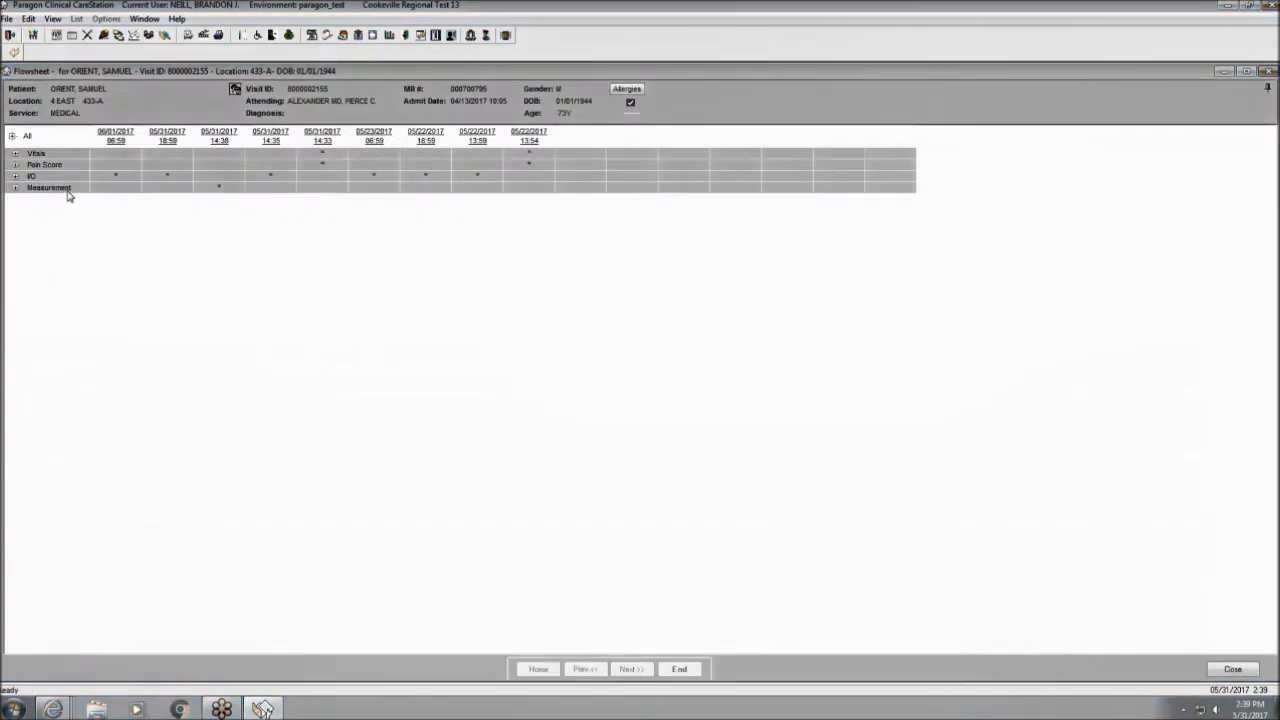
# Expand all flowsheet groups to review the entries, then close the flowsheet to CareGlance.
pyautogui.click(13, 137)
pyautogui.scroll(-8, 213, 414)
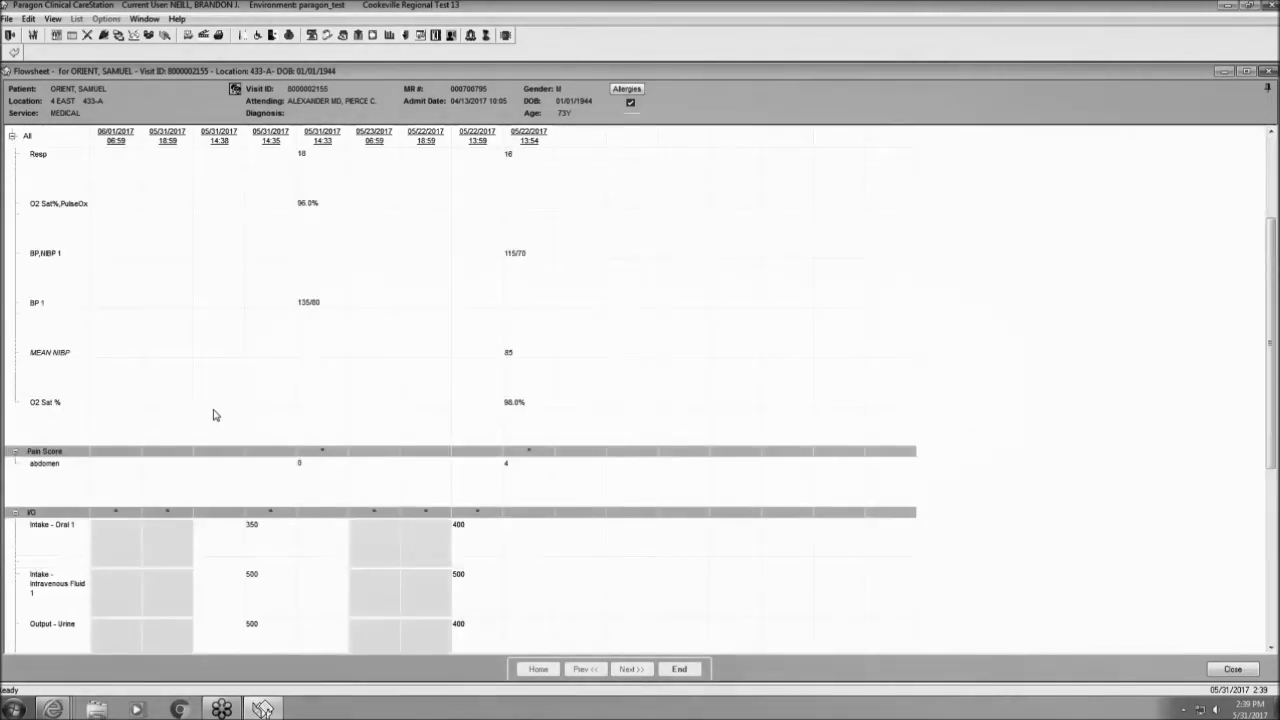
pyautogui.scroll(-1, 213, 414)
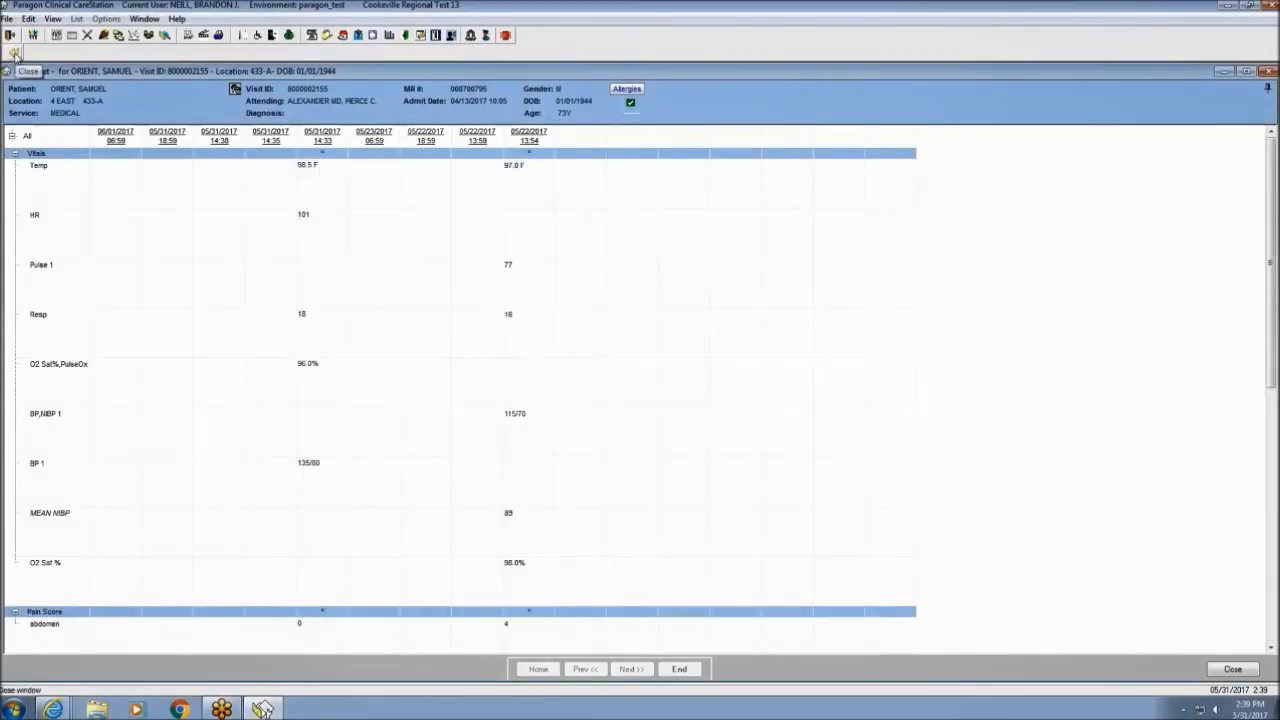
pyautogui.click(14, 52)
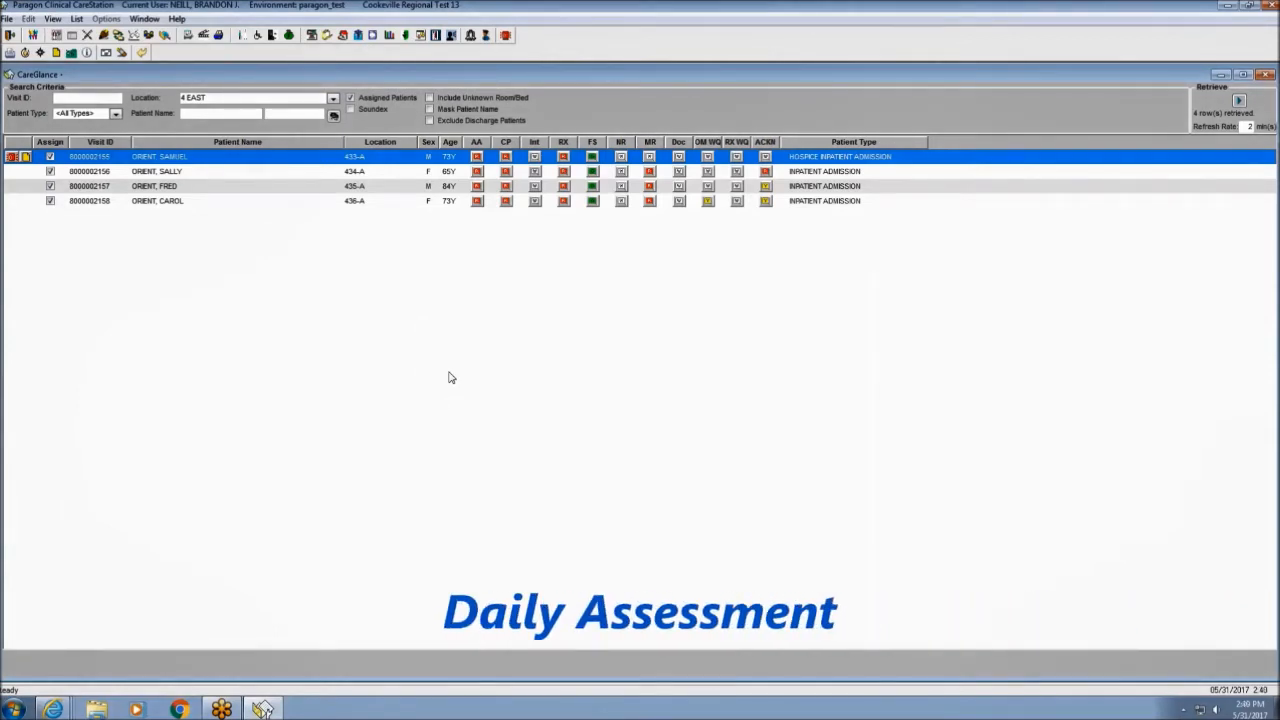
# Set the patient's service to Med / Surg.
pyautogui.click(118, 35)
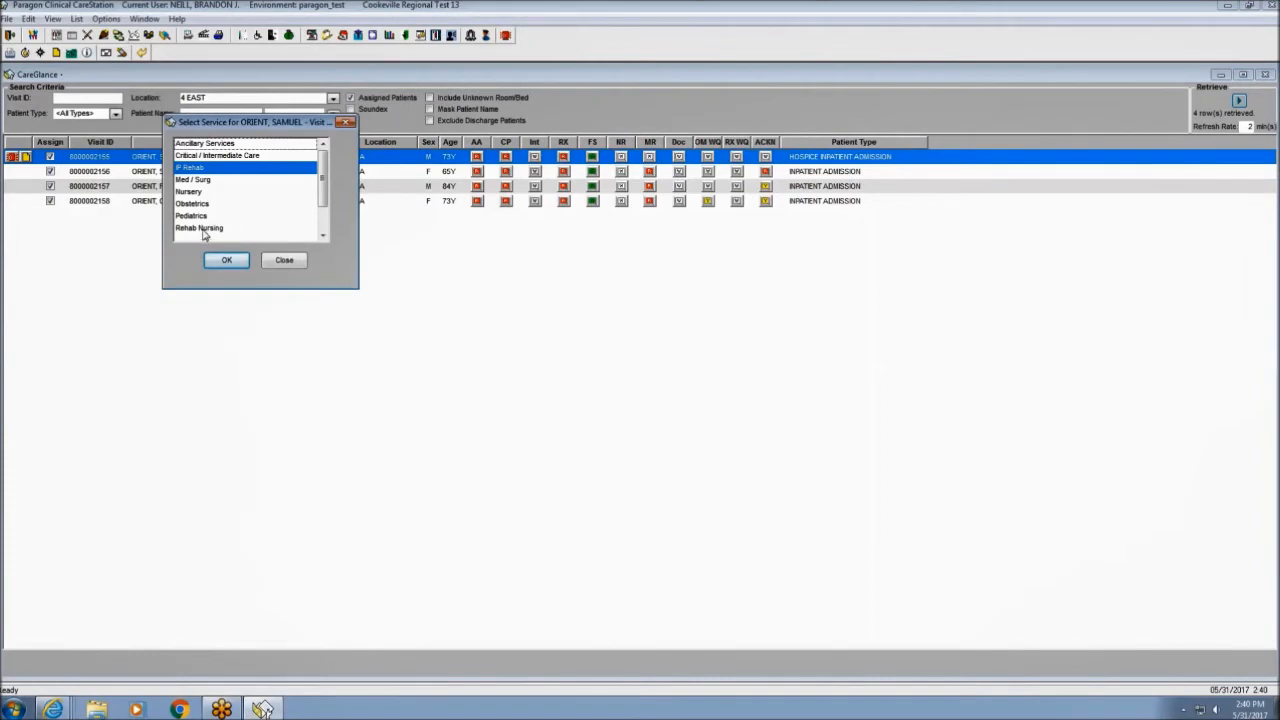
pyautogui.click(199, 180)
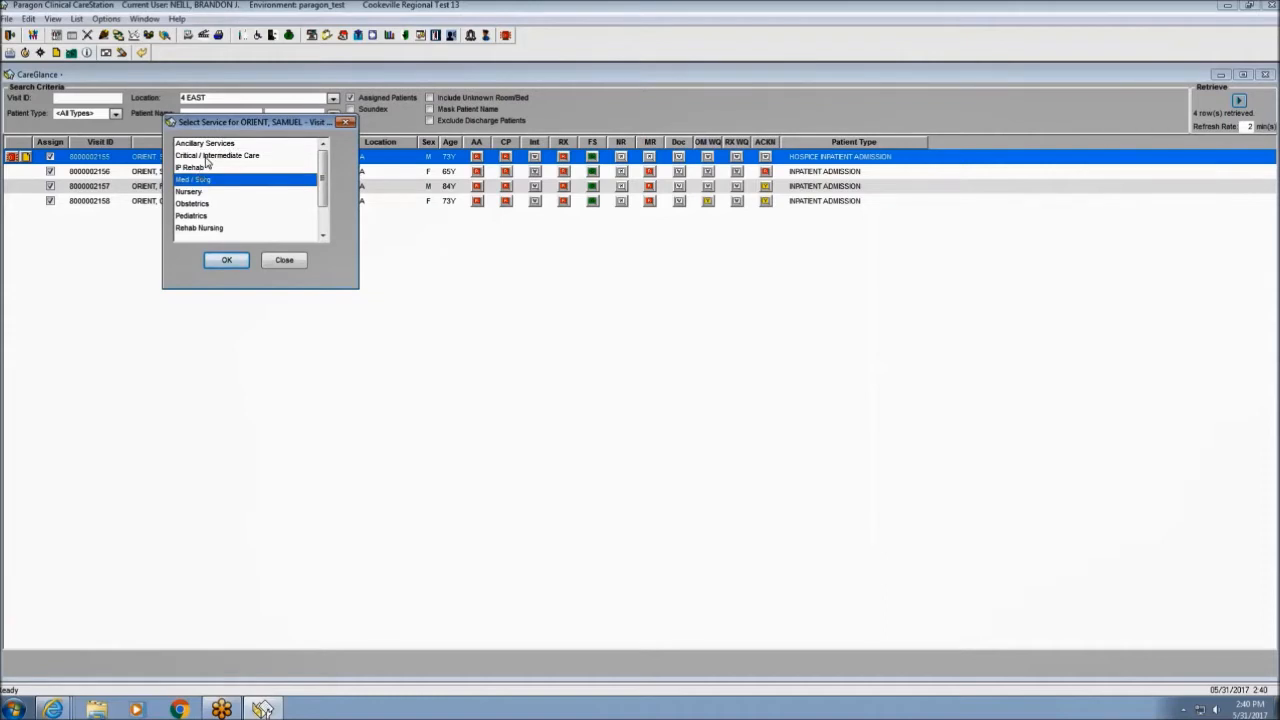
pyautogui.click(227, 262)
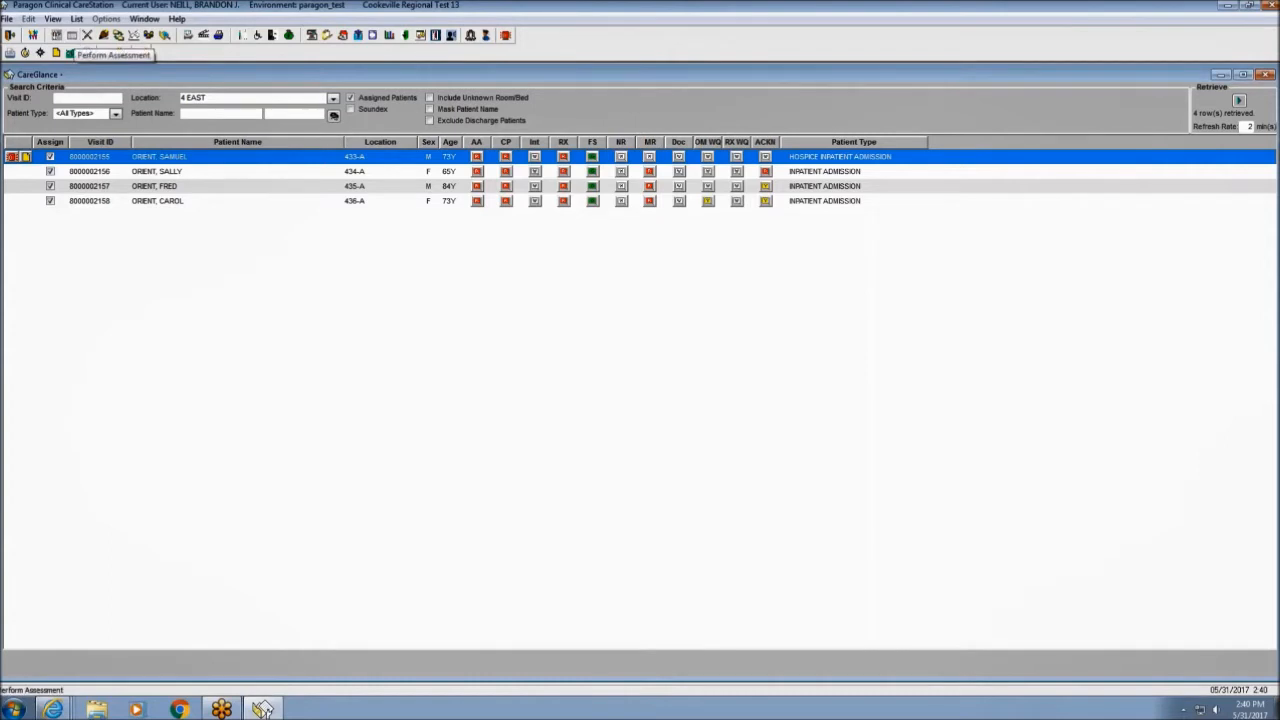
# Start a Daily Assessment, accepting the 05/31/2017 14:40 date.
pyautogui.click(70, 52)
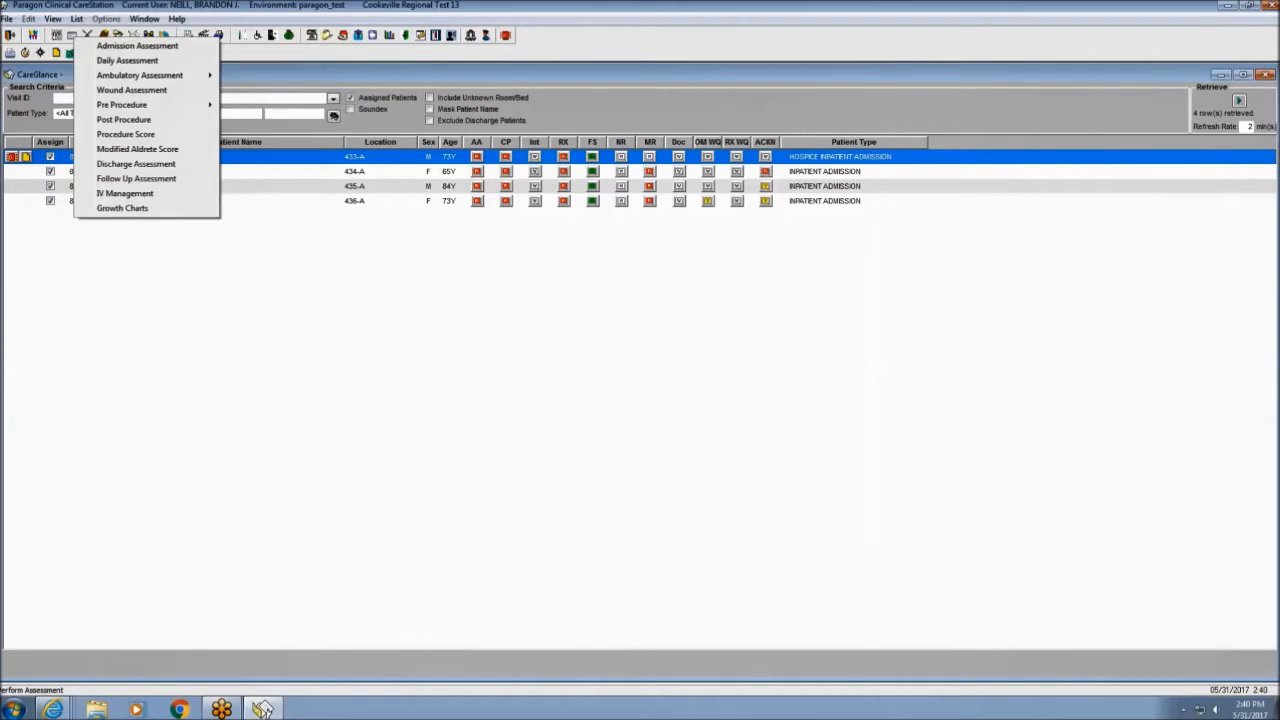
pyautogui.click(126, 61)
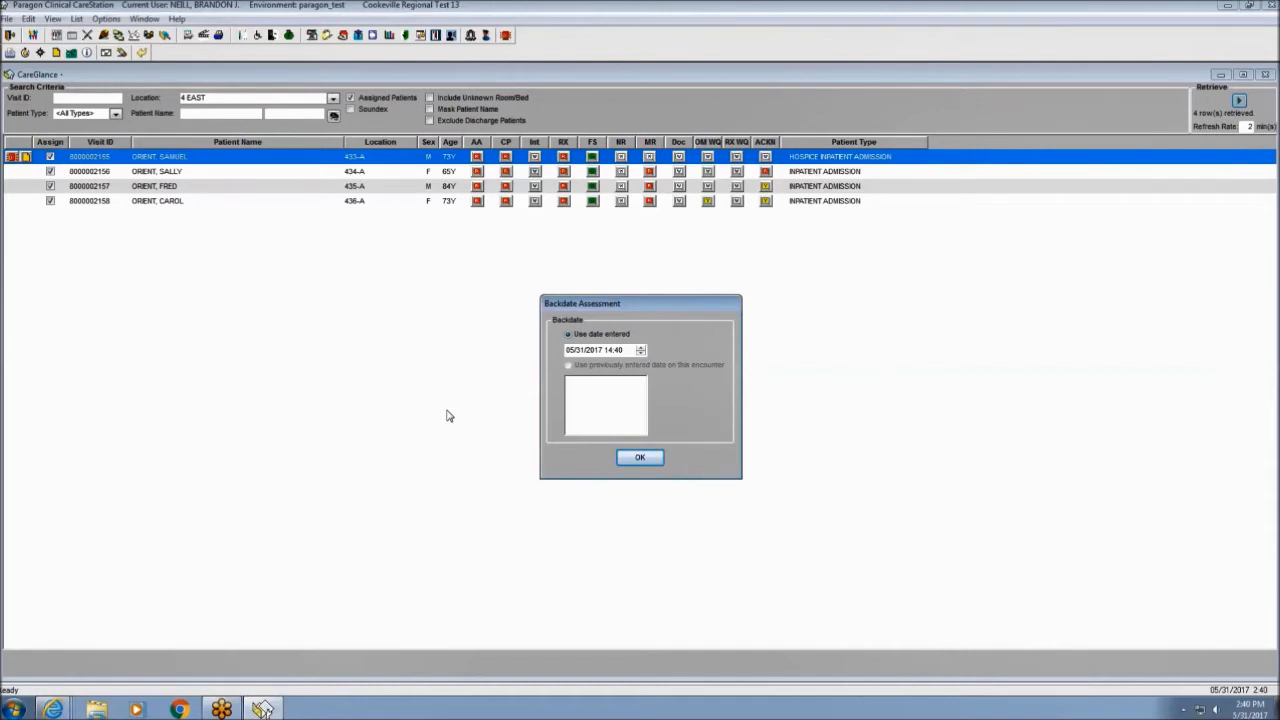
pyautogui.click(641, 459)
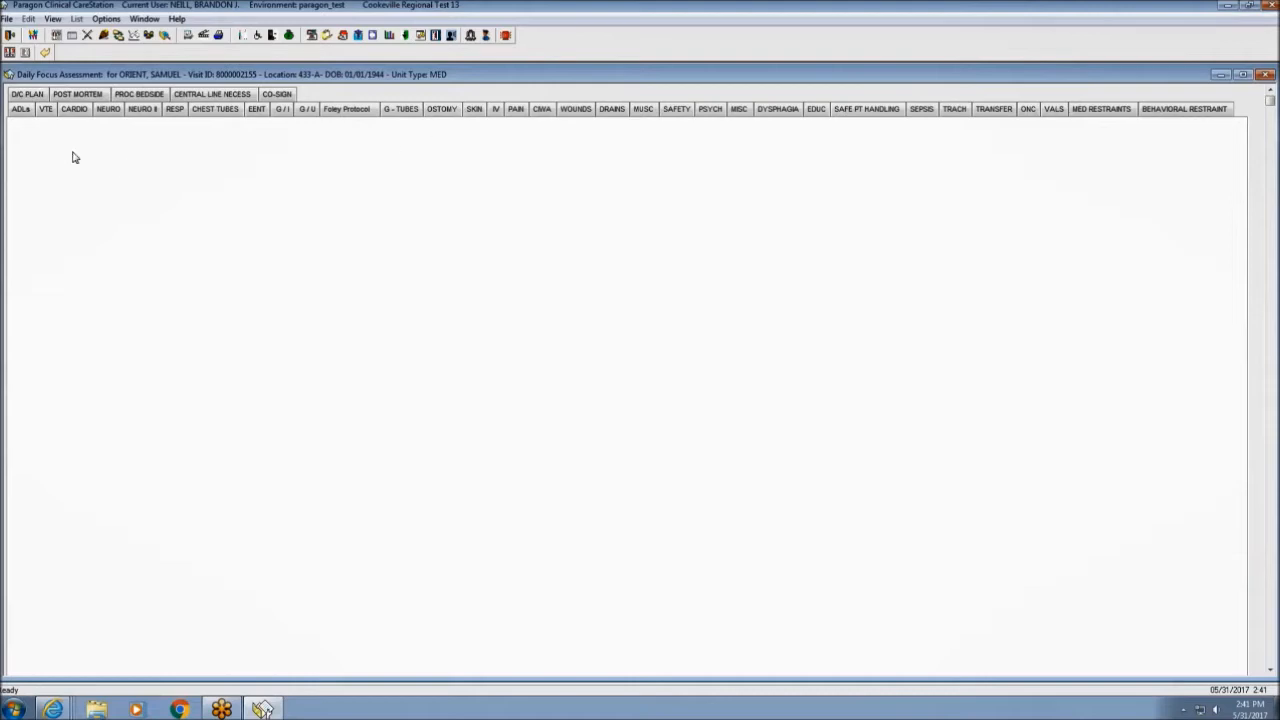
# On the ADLs page, mark the patient resting in bed with eyes closed.
pyautogui.click(22, 110)
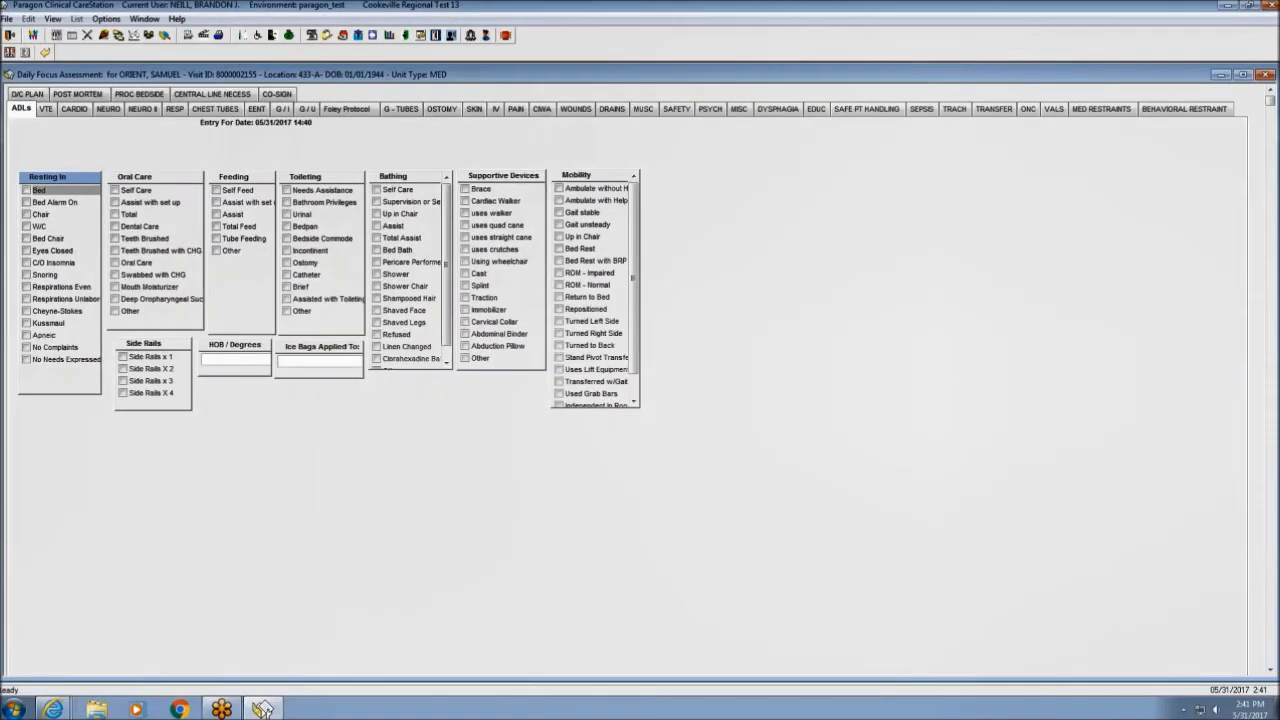
pyautogui.click(26, 190)
pyautogui.click(27, 251)
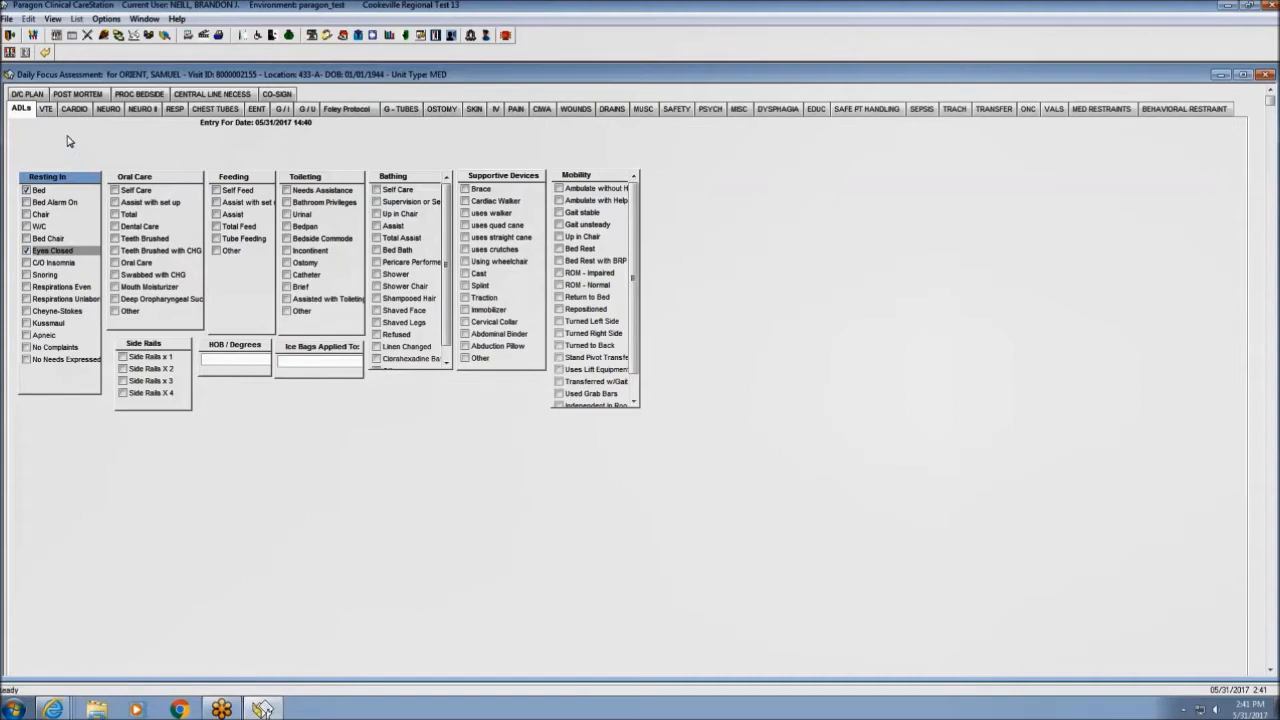
pyautogui.click(50, 110)
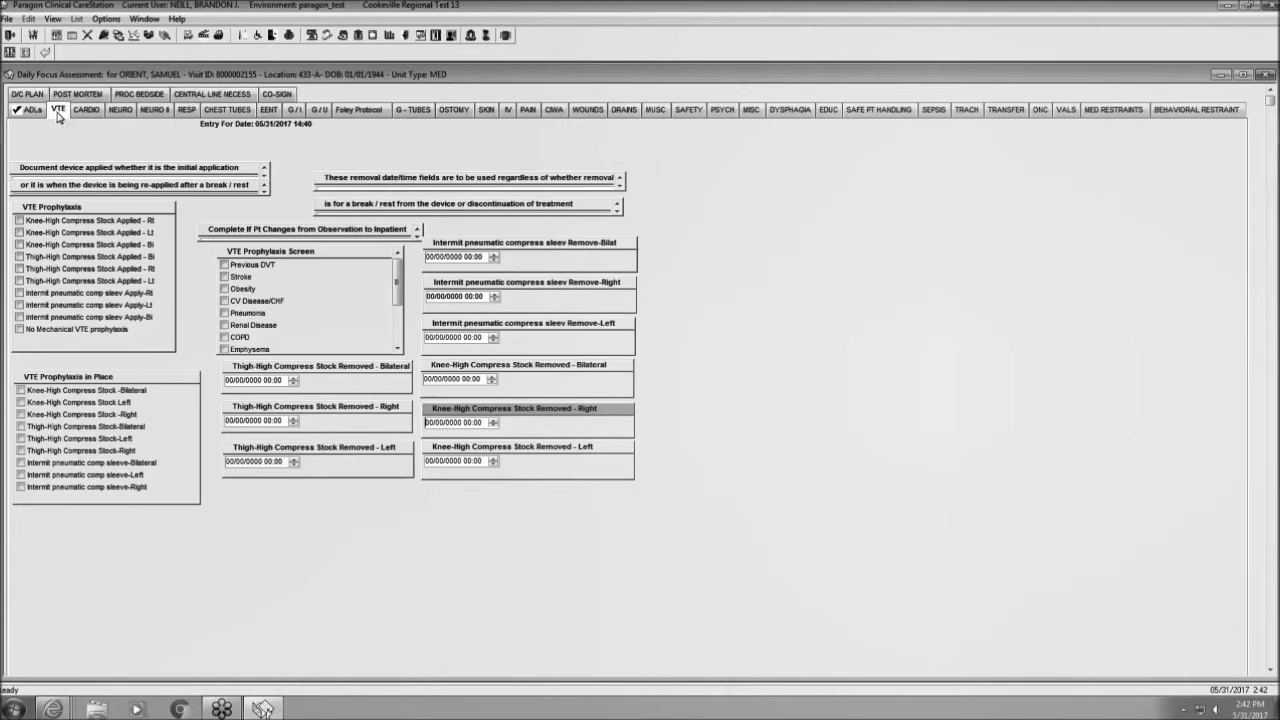
# On CARDIO, chart normal sinus rhythm with regular and irregular heart sounds.
pyautogui.click(80, 113)
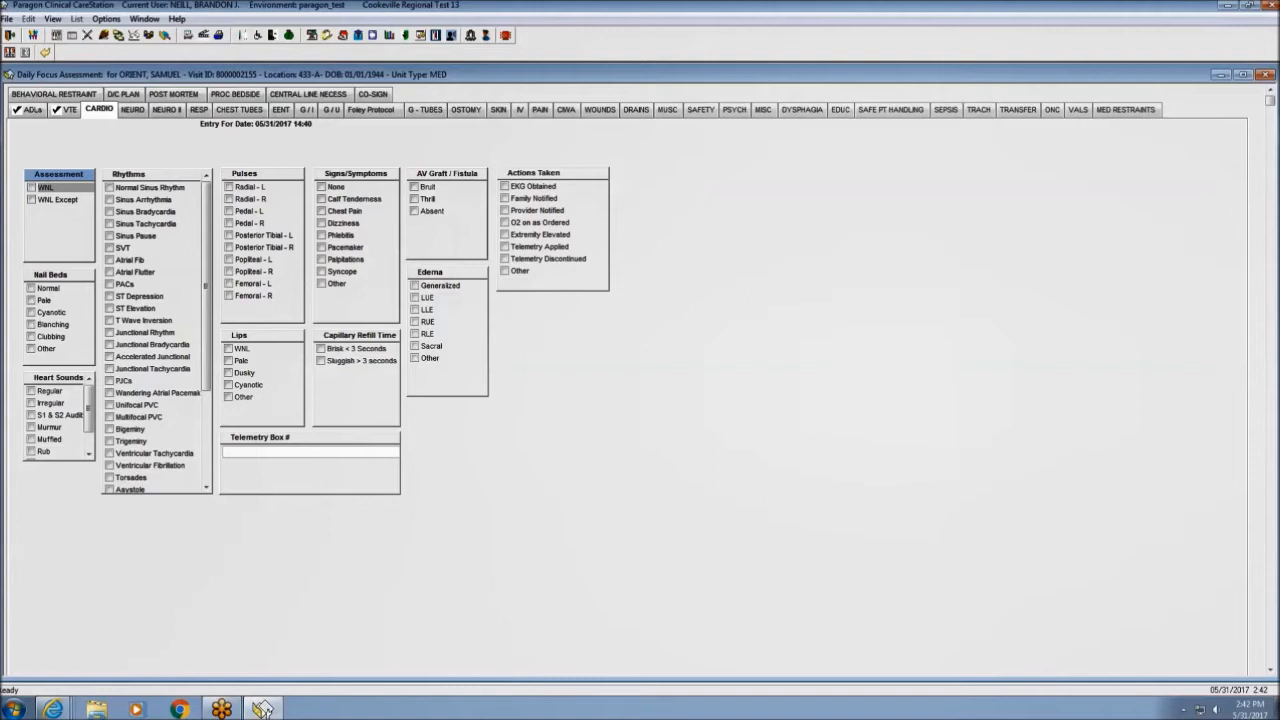
pyautogui.click(110, 188)
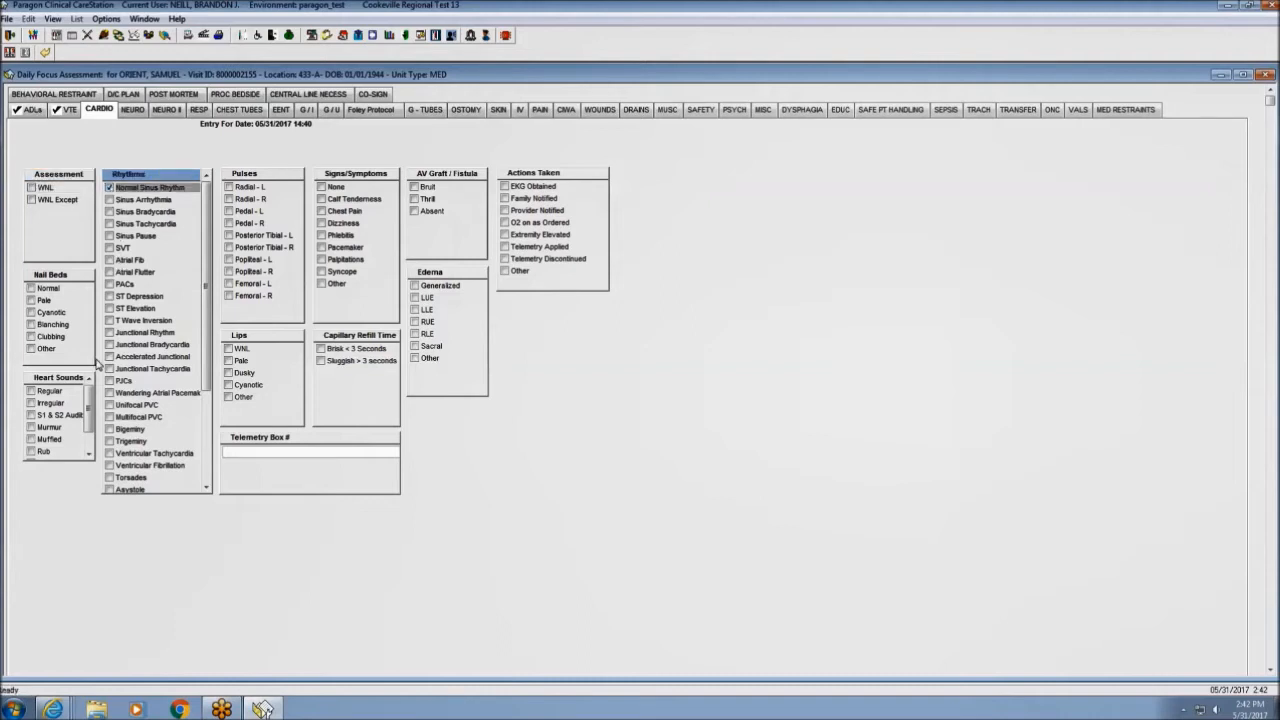
pyautogui.click(31, 391)
pyautogui.click(31, 403)
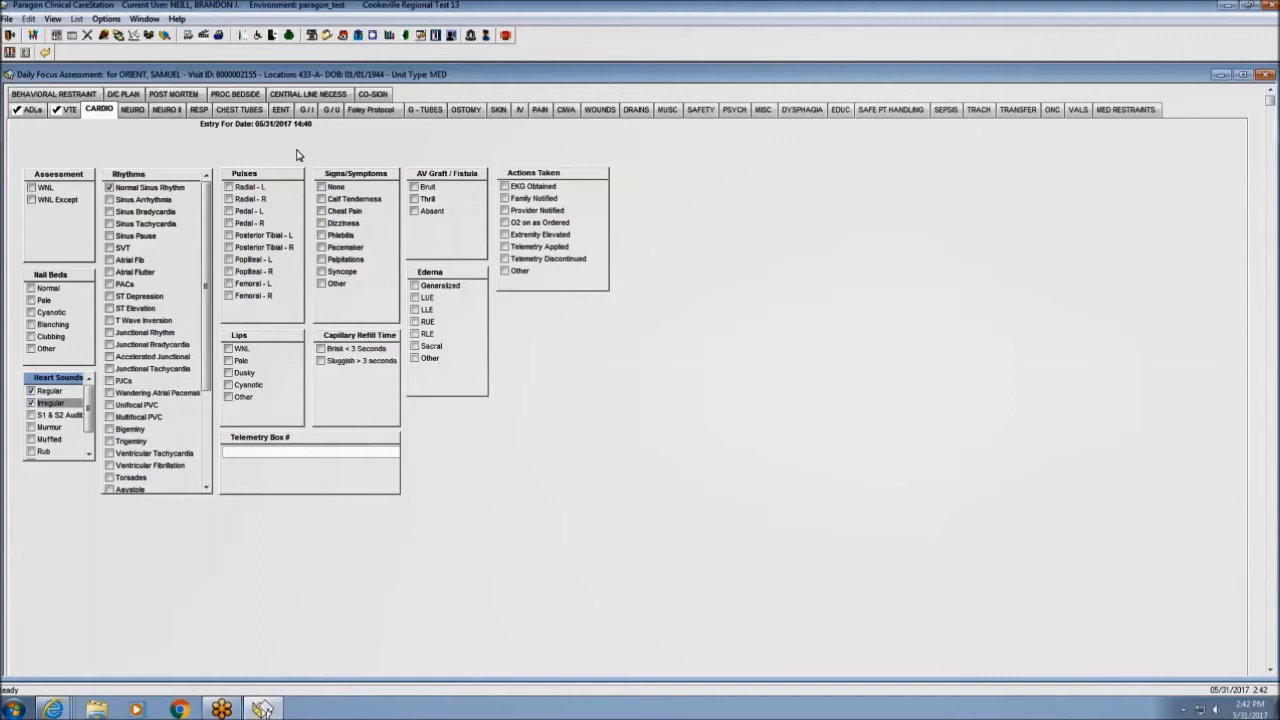
# Chart a 2+ normal left radial pulse and +2 generalized edema.
pyautogui.click(229, 188)
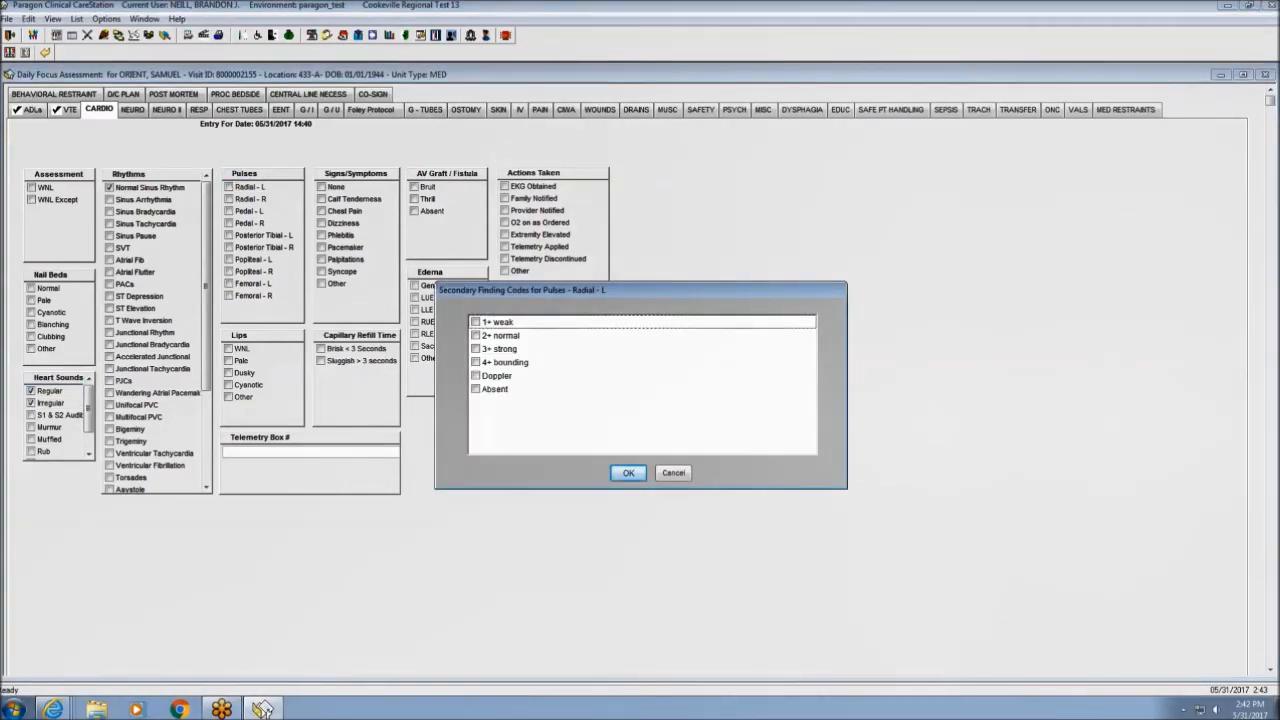
pyautogui.click(476, 337)
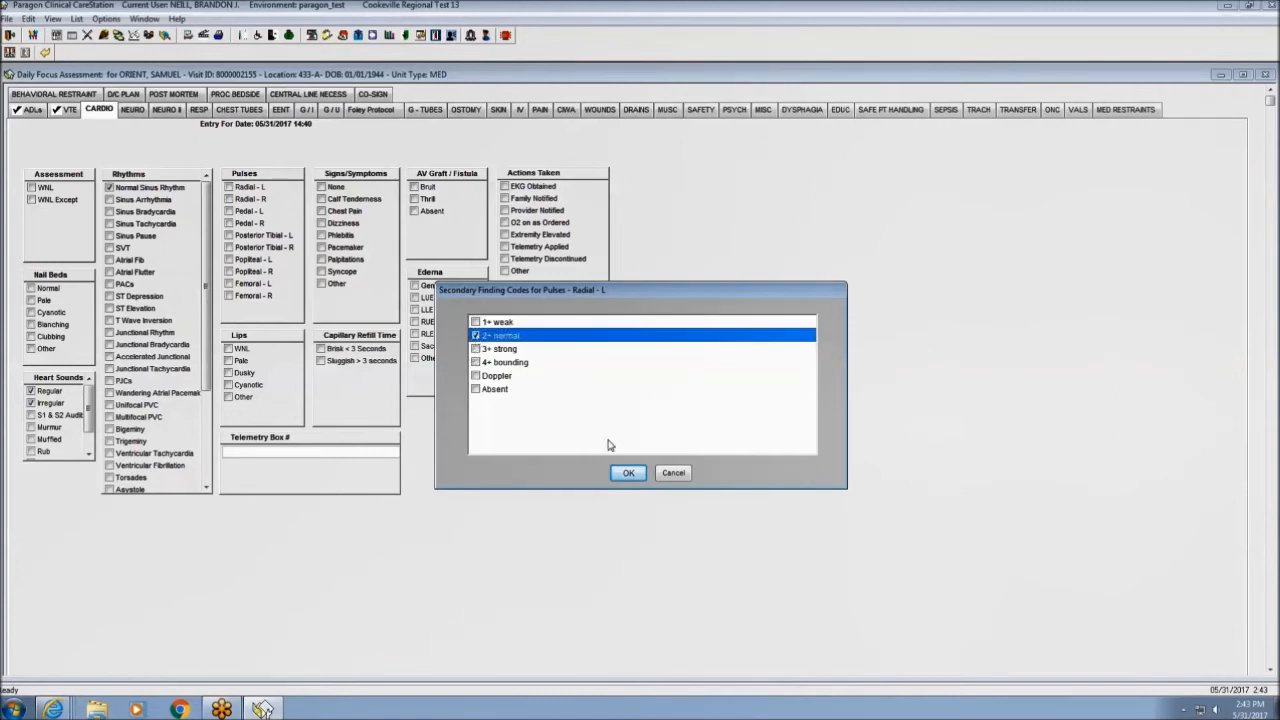
pyautogui.click(629, 474)
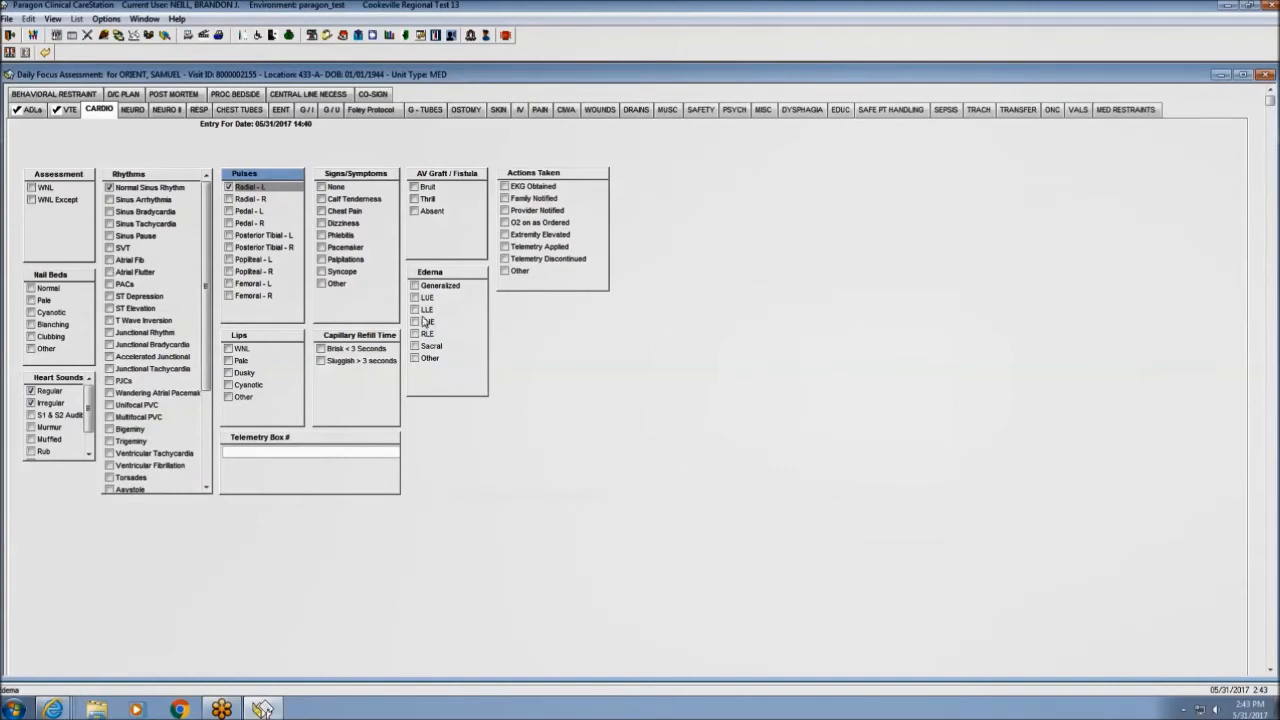
pyautogui.click(415, 286)
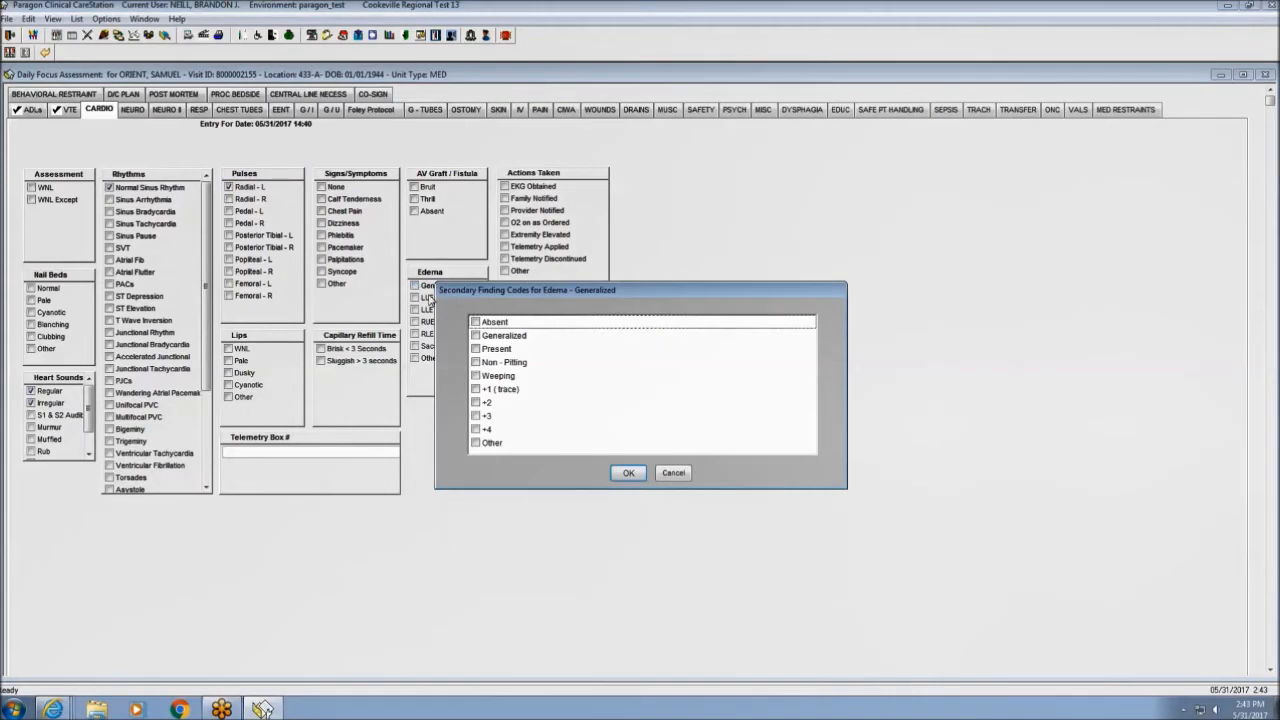
pyautogui.click(476, 402)
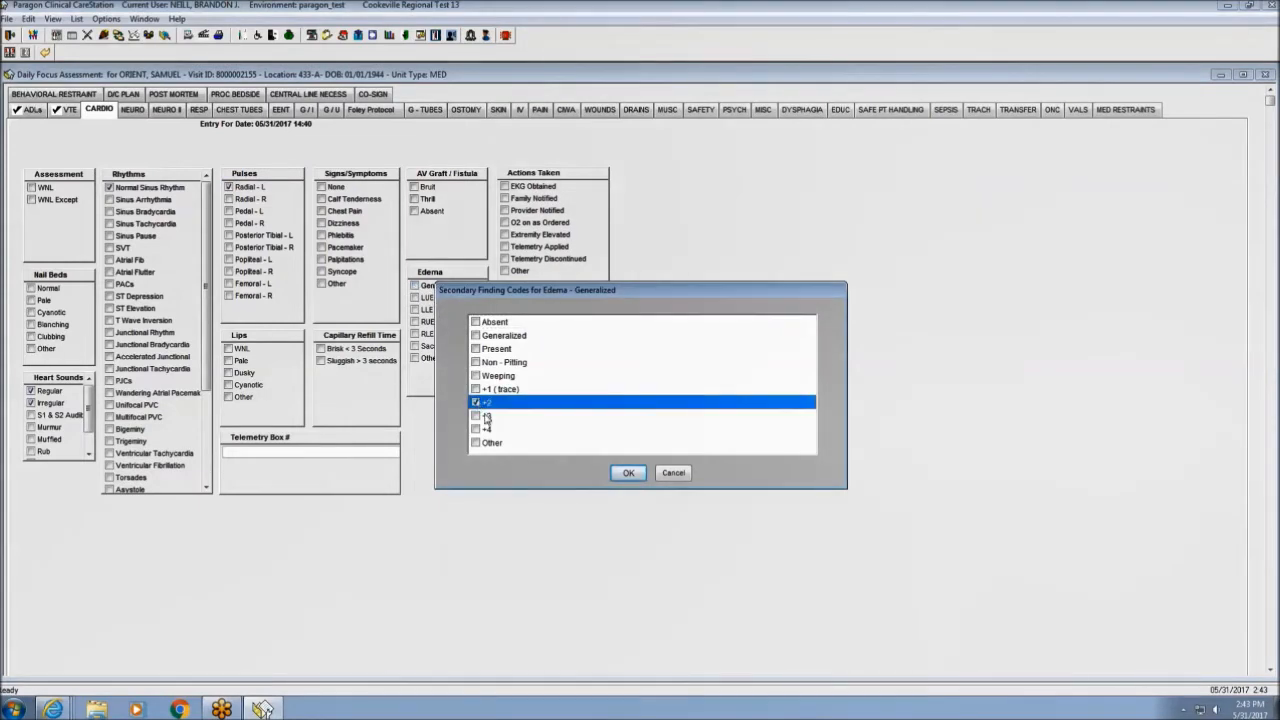
pyautogui.click(629, 473)
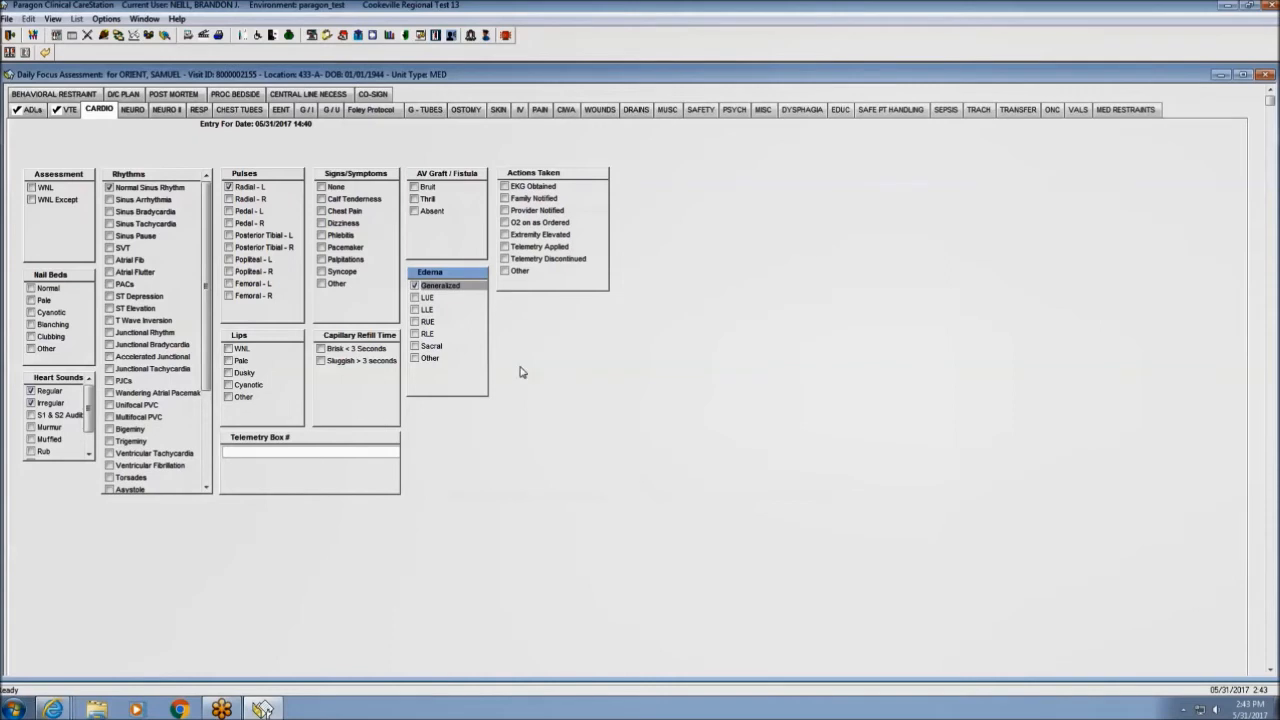
pyautogui.click(132, 110)
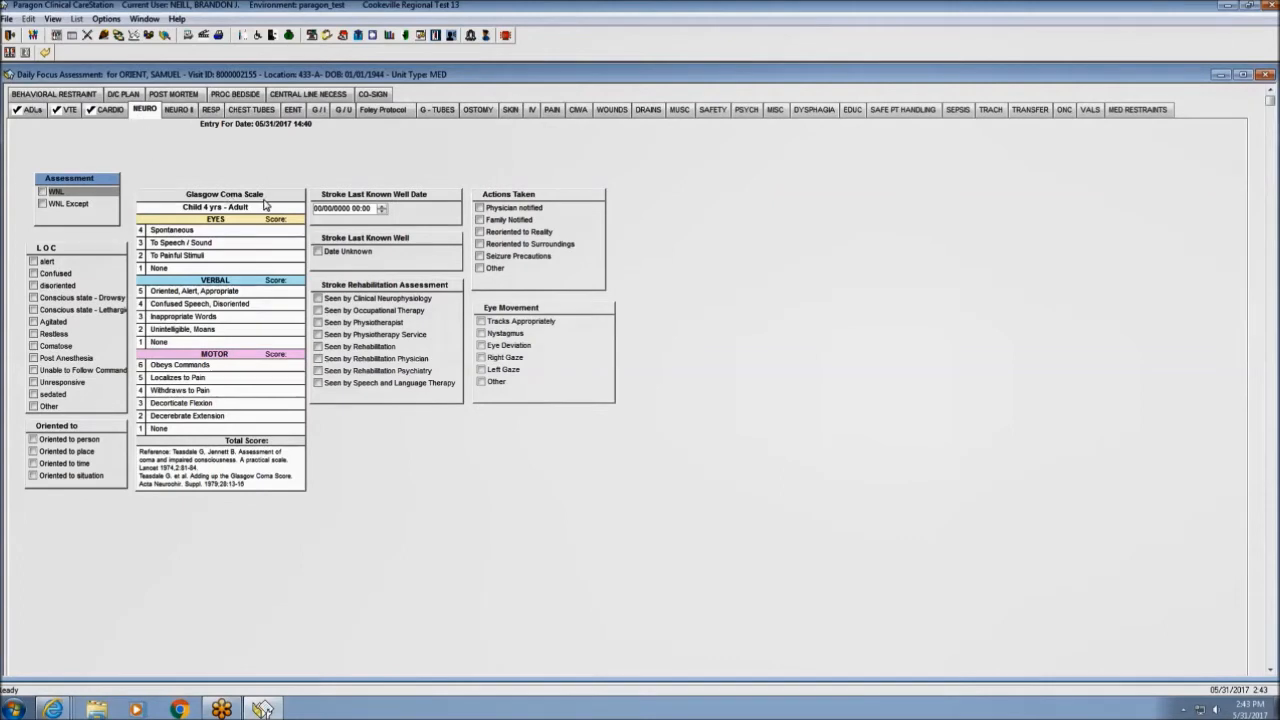
# Score GCS: eyes open spontaneously, verbal confused/disoriented, motor obeys commands.
pyautogui.click(197, 233)
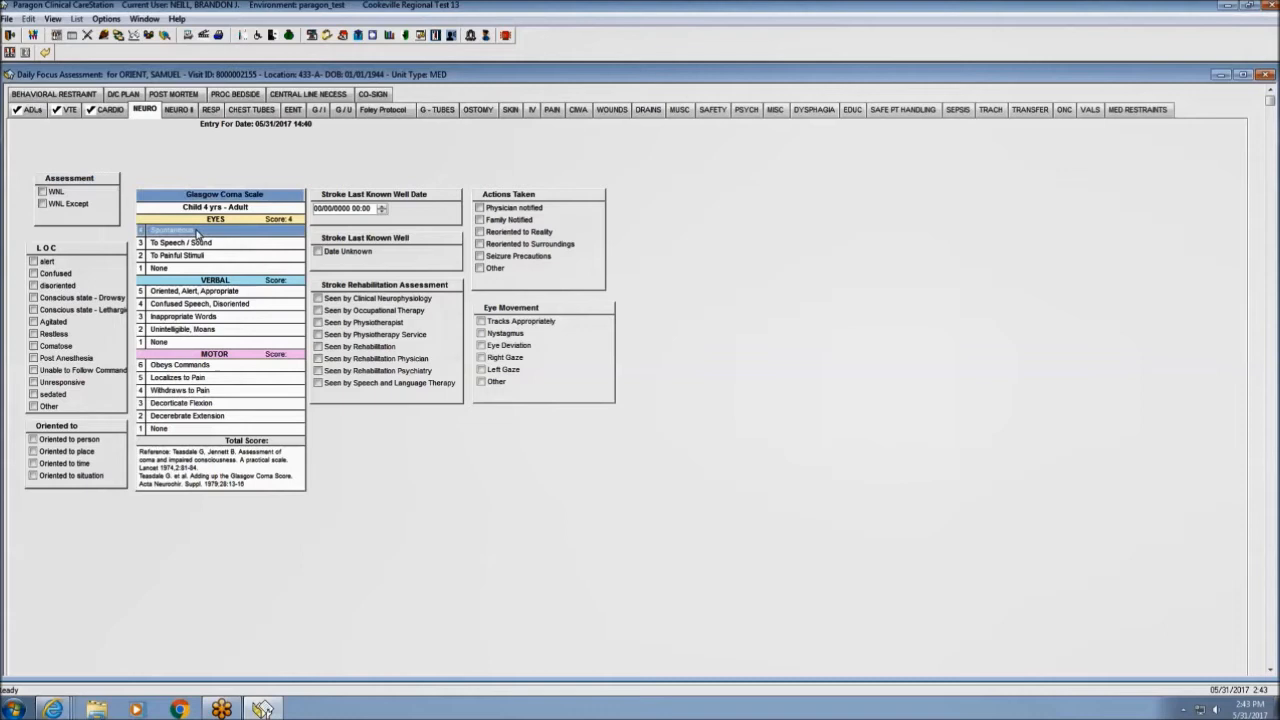
pyautogui.click(187, 306)
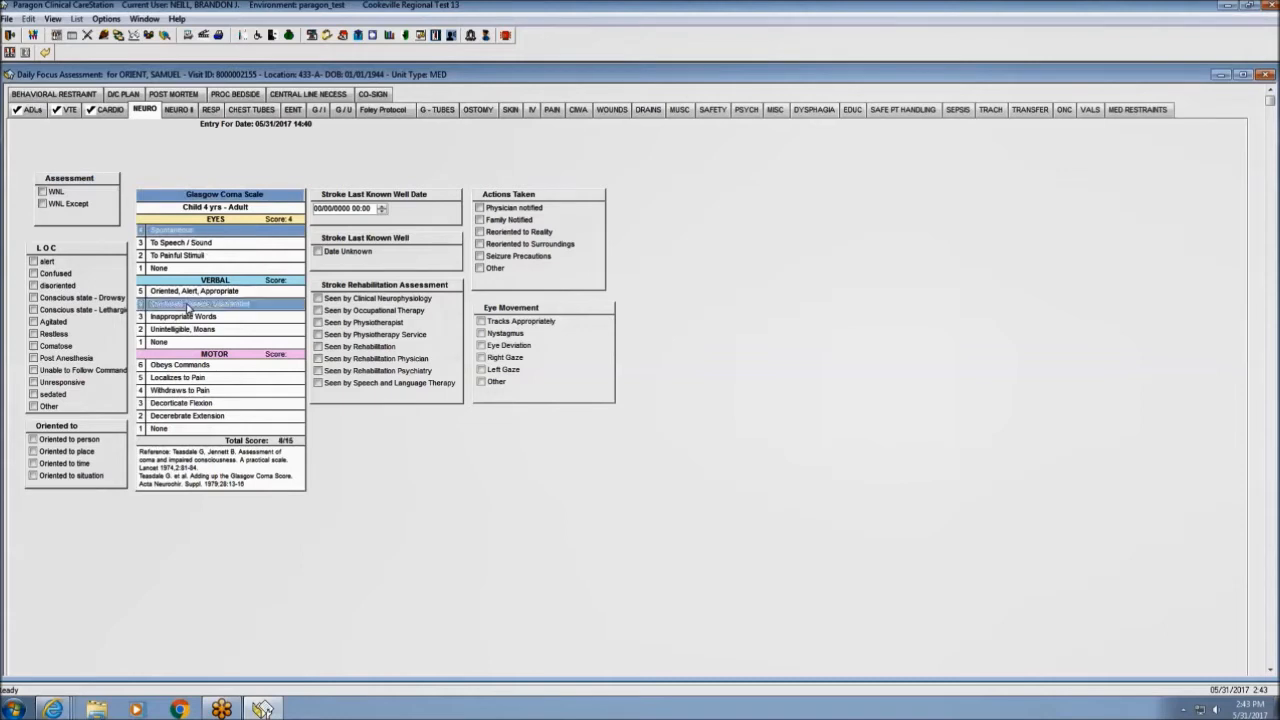
pyautogui.click(200, 368)
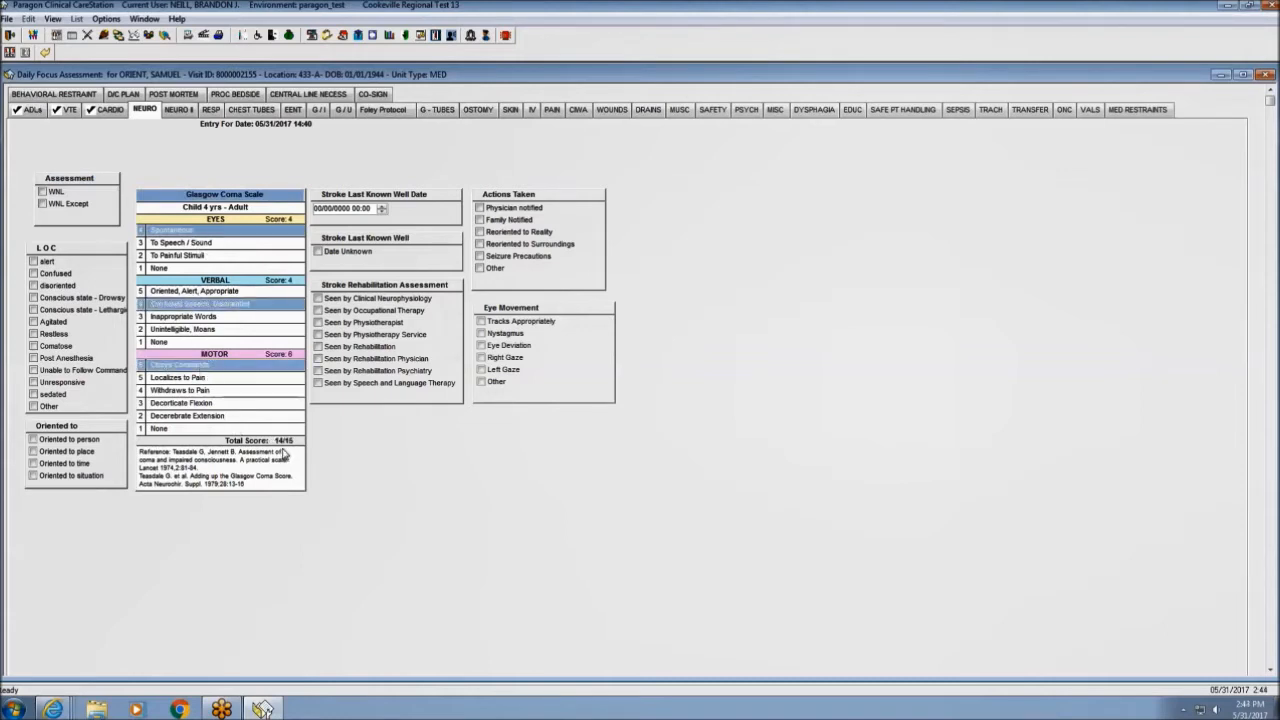
# Mark the patient alert and oriented to person and place.
pyautogui.click(33, 261)
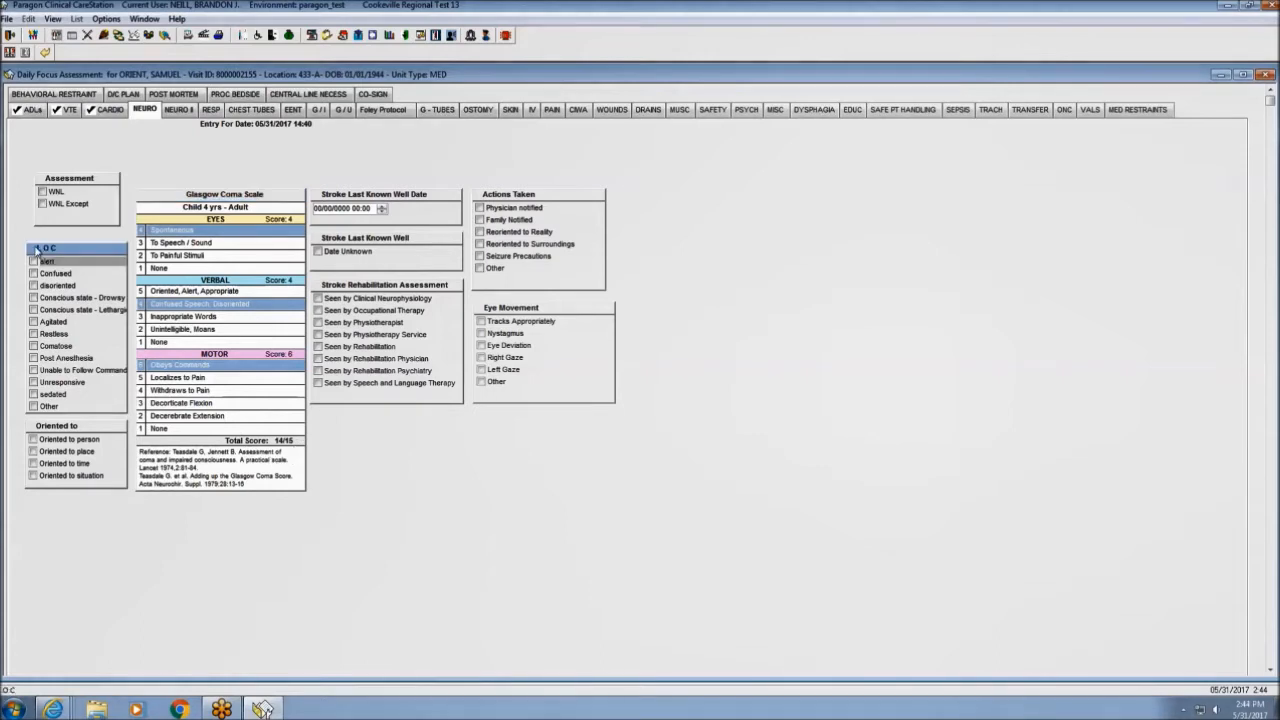
pyautogui.click(33, 261)
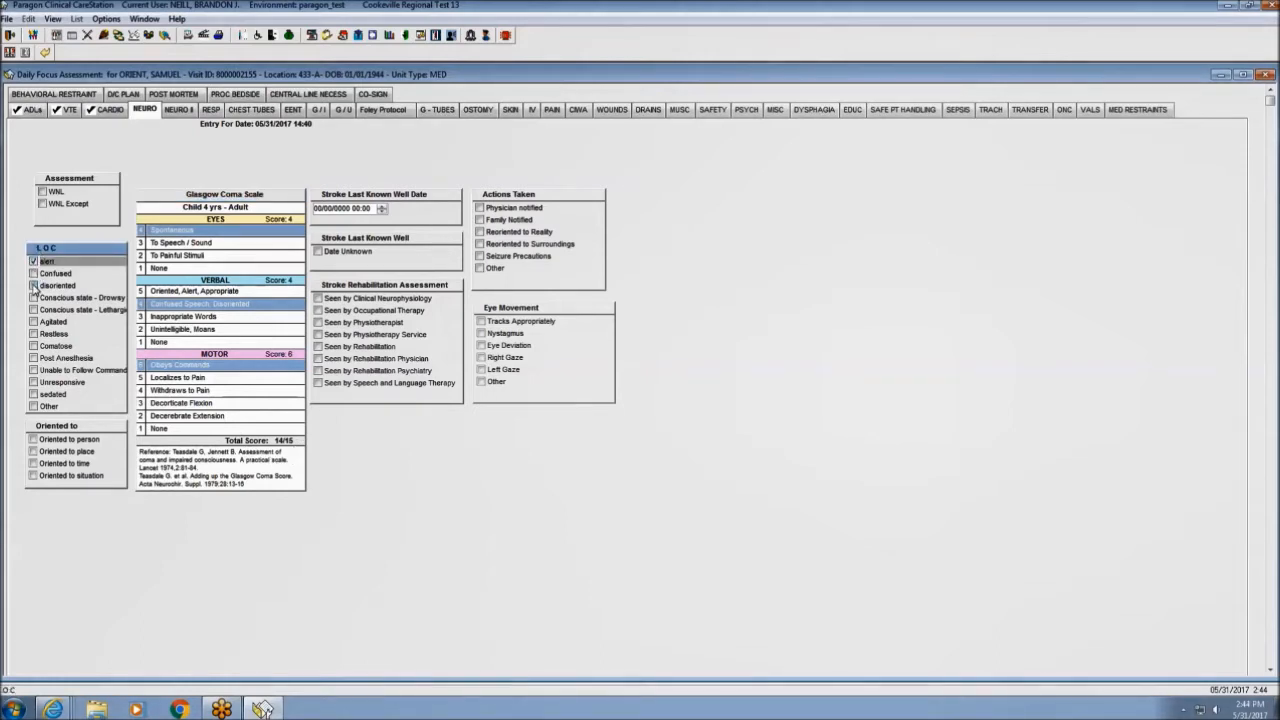
pyautogui.click(33, 441)
pyautogui.click(33, 451)
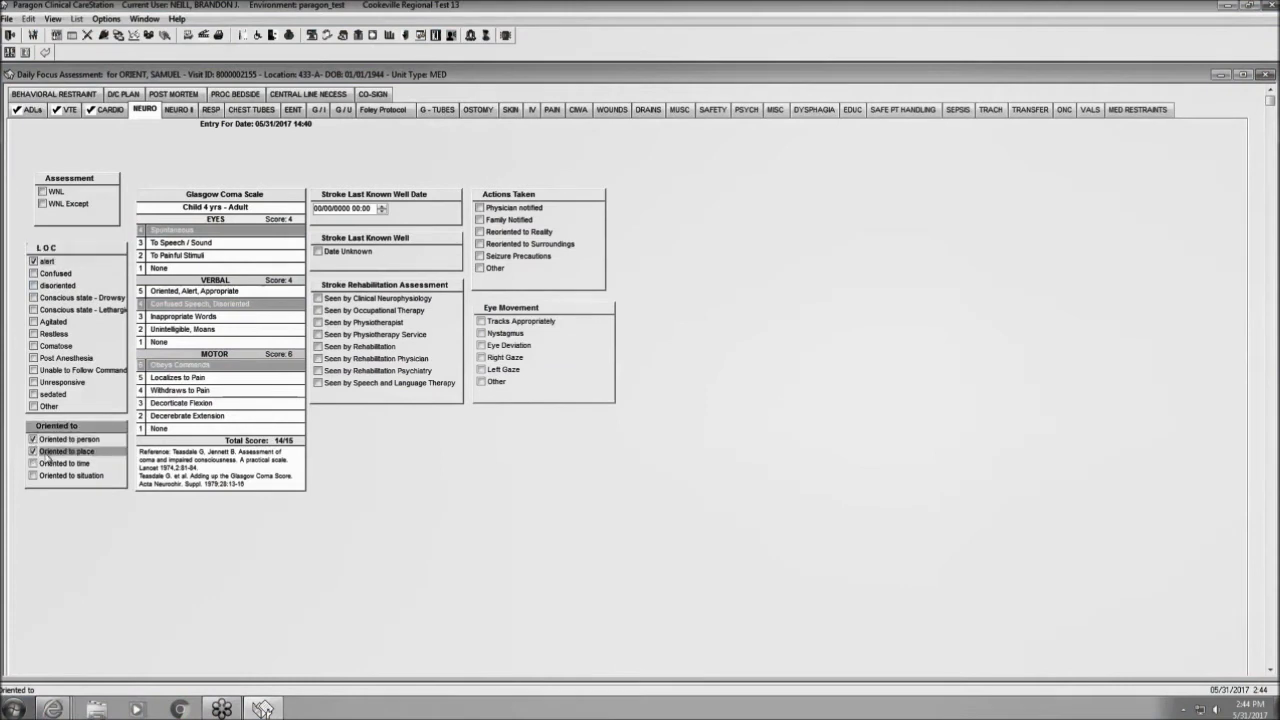
pyautogui.click(183, 111)
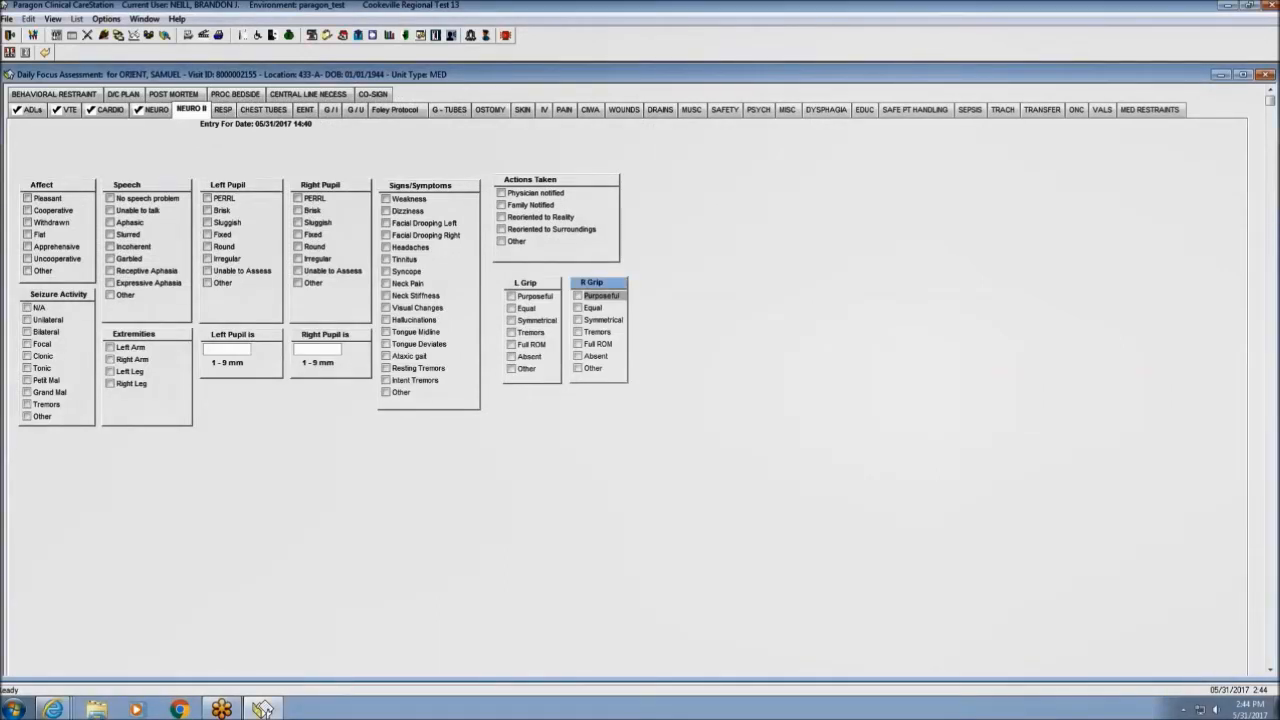
pyautogui.click(222, 110)
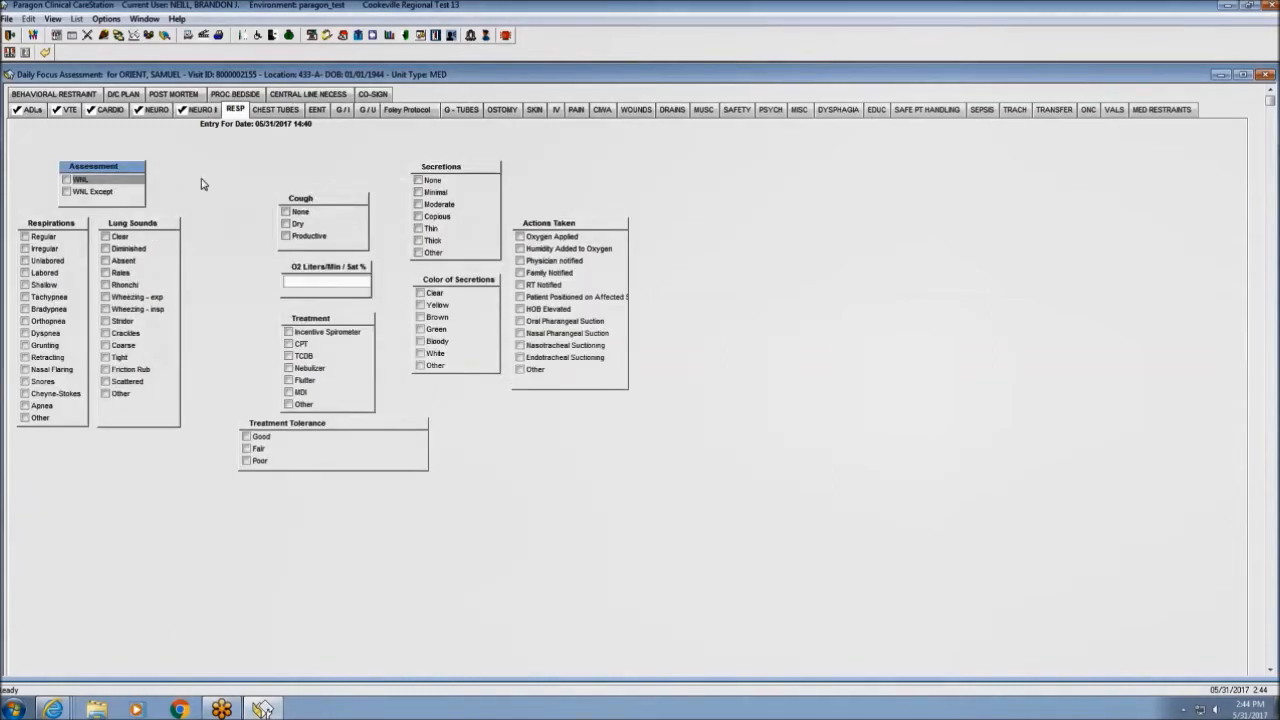
# Record diminished lung sounds located in the LLL and RLL.
pyautogui.click(106, 250)
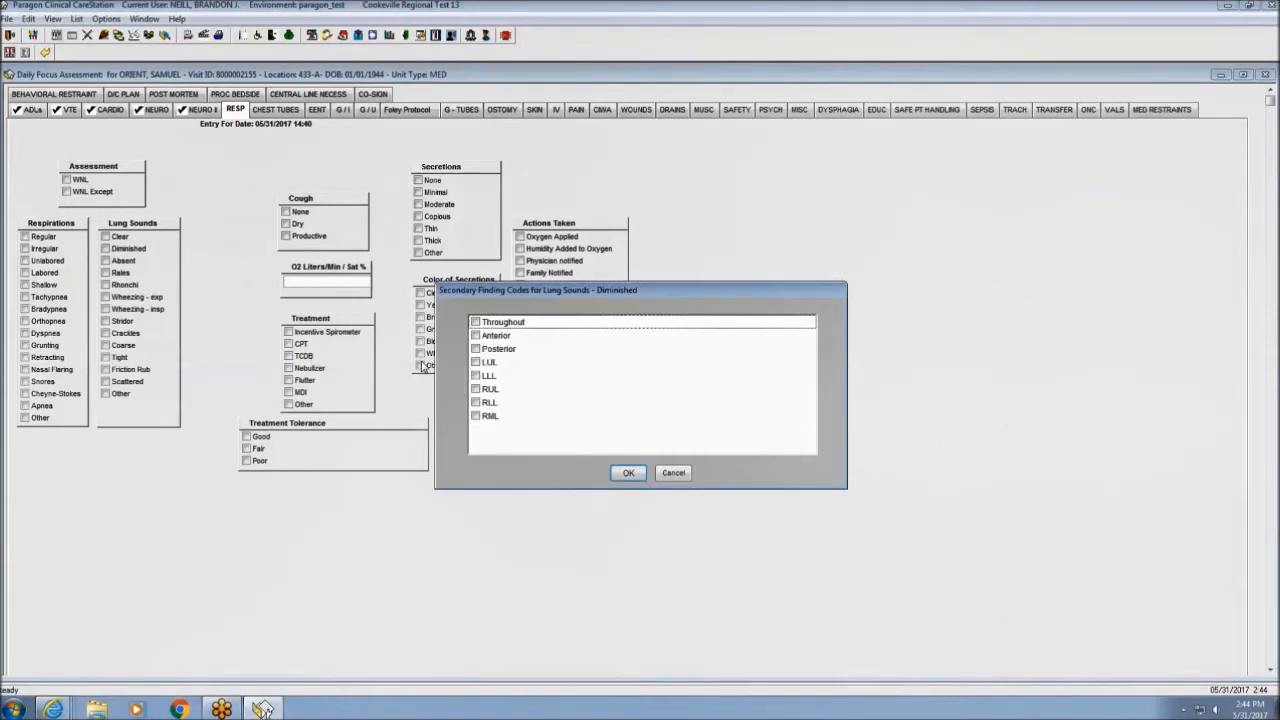
pyautogui.click(476, 376)
pyautogui.click(476, 402)
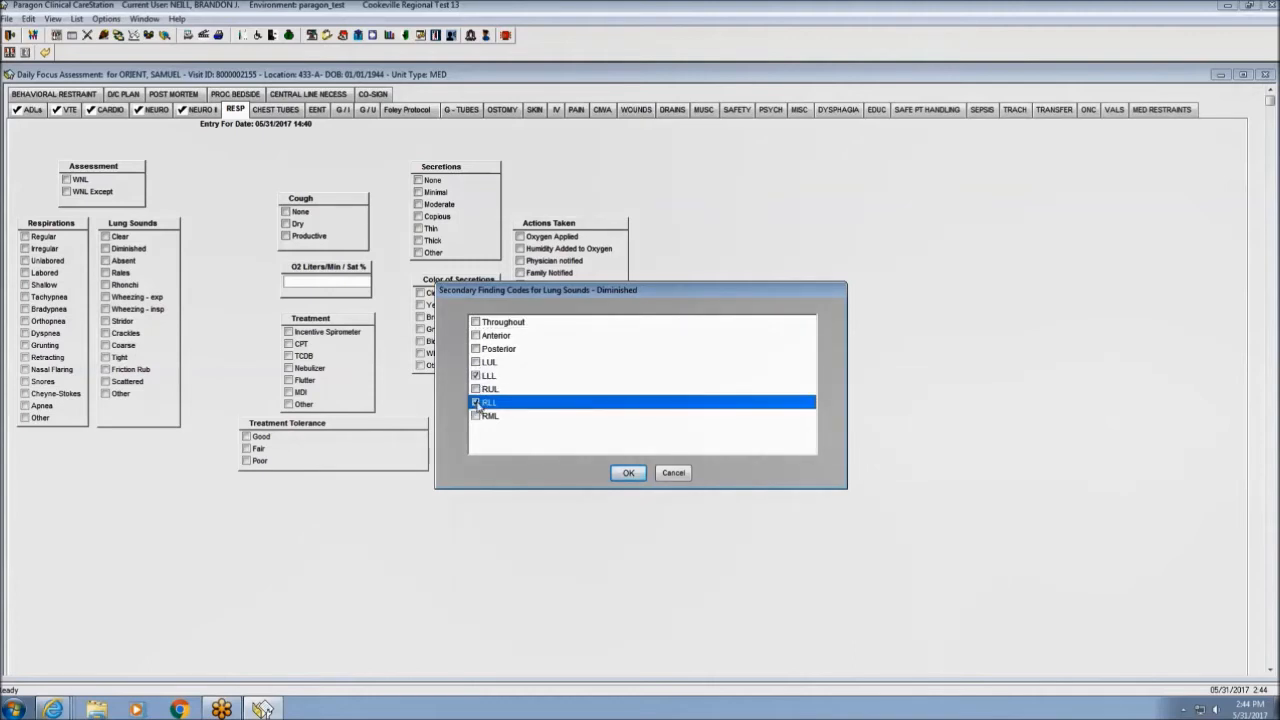
pyautogui.click(625, 473)
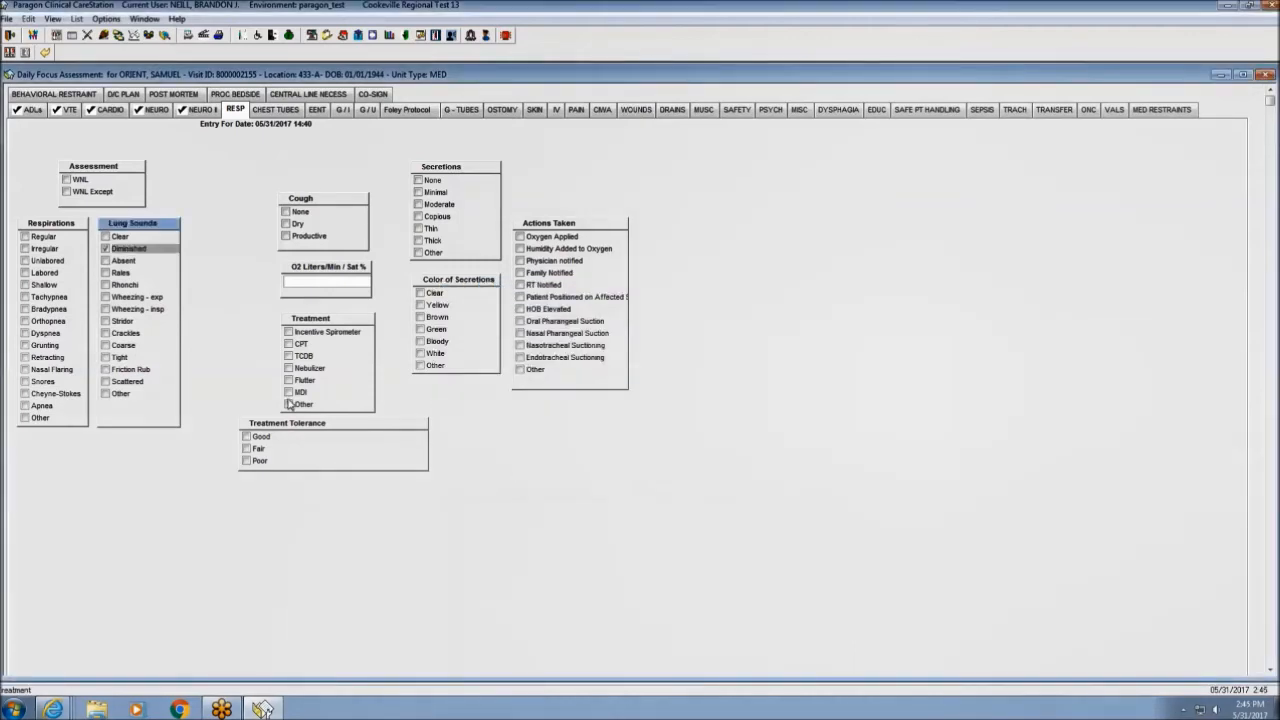
# Record crackles located in the LUL, RUL and RML.
pyautogui.click(106, 334)
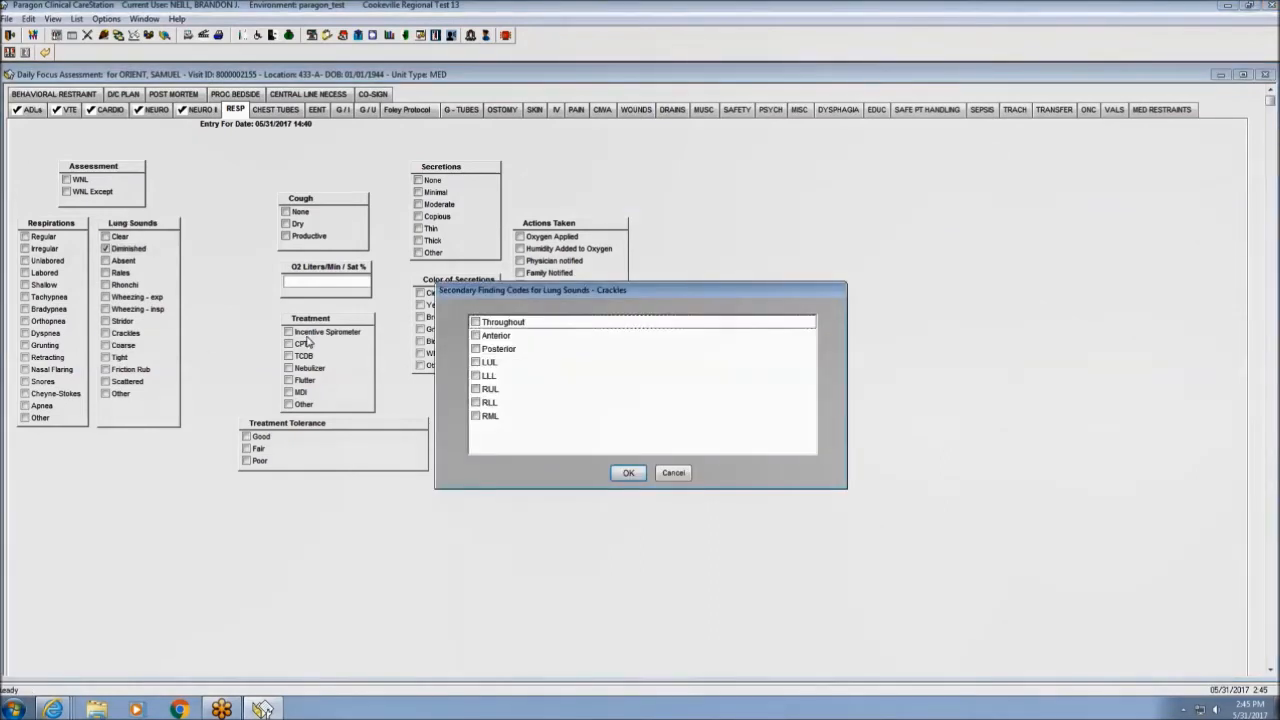
pyautogui.click(476, 363)
pyautogui.click(476, 389)
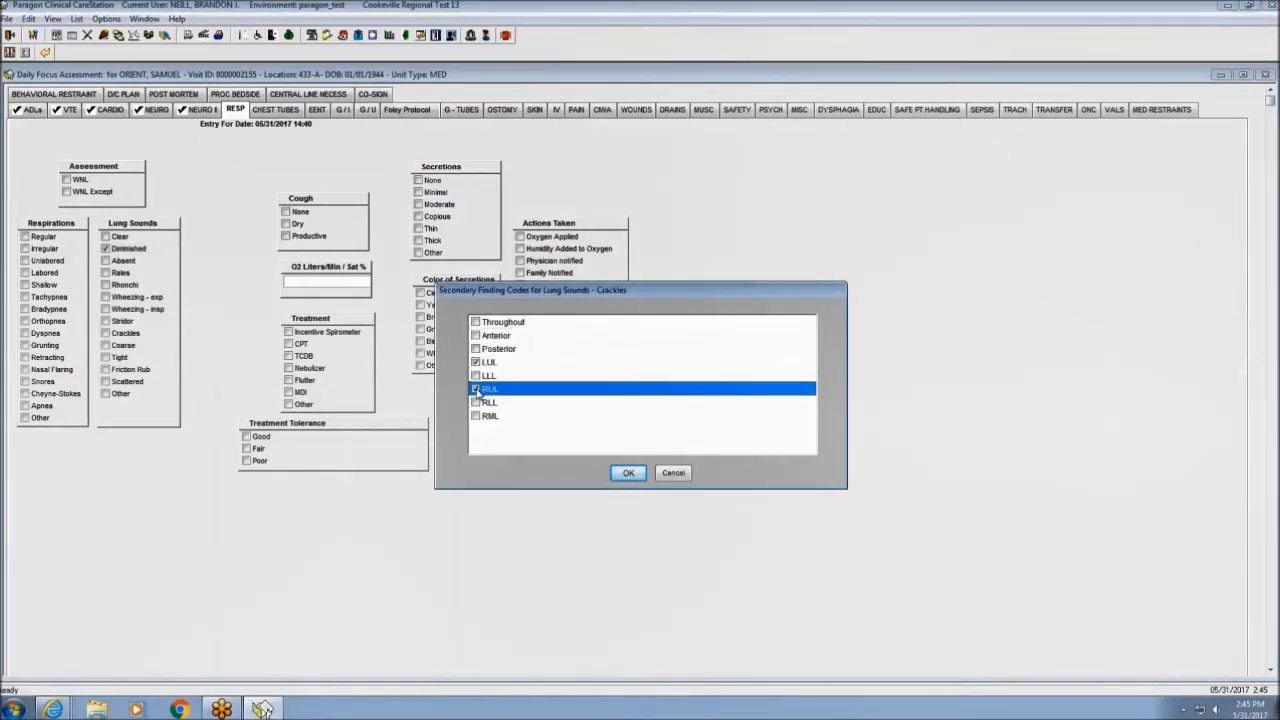
pyautogui.click(476, 415)
pyautogui.click(627, 472)
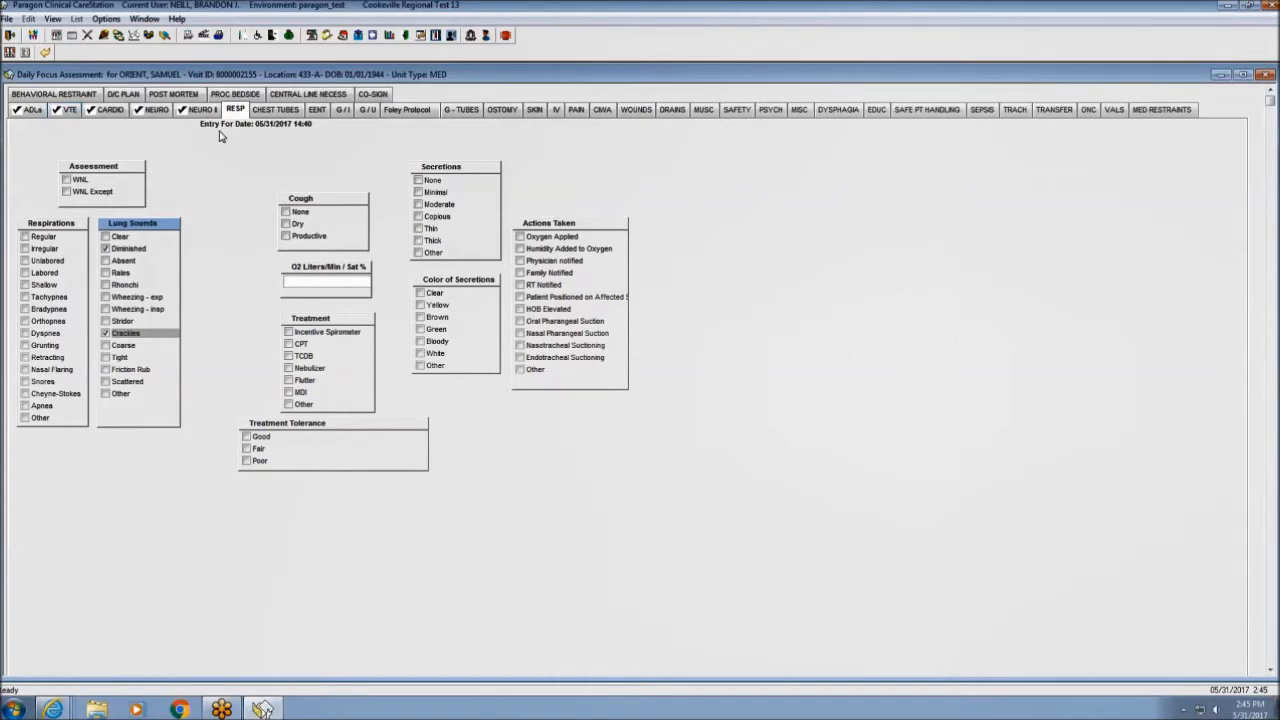
# Advance through the EENT, G/I and G/U assessment sections.
pyautogui.click(317, 112)
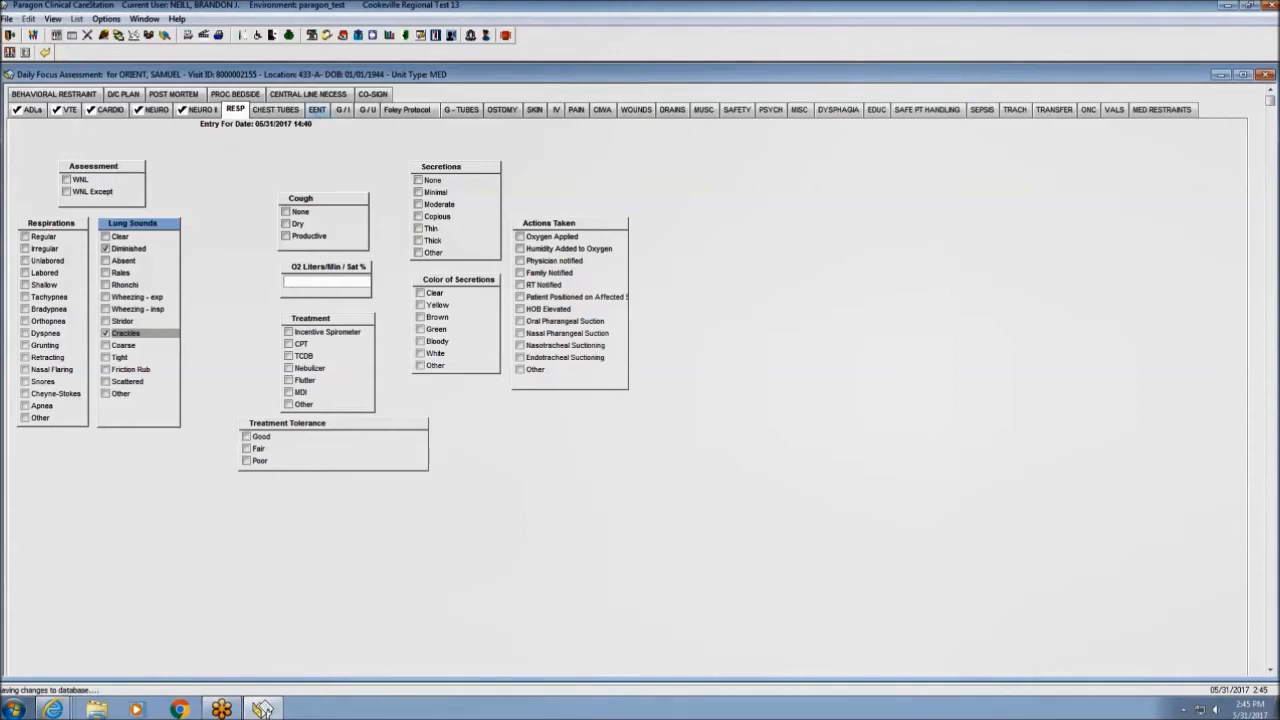
pyautogui.click(355, 111)
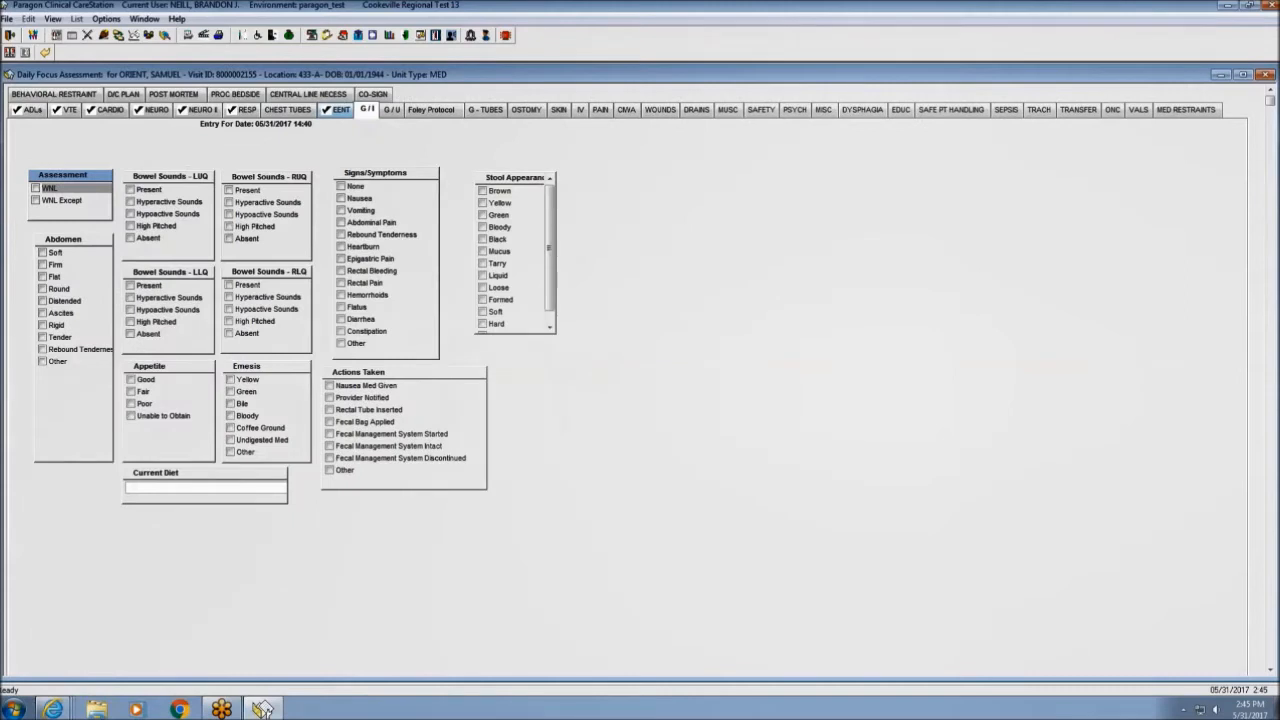
pyautogui.click(398, 112)
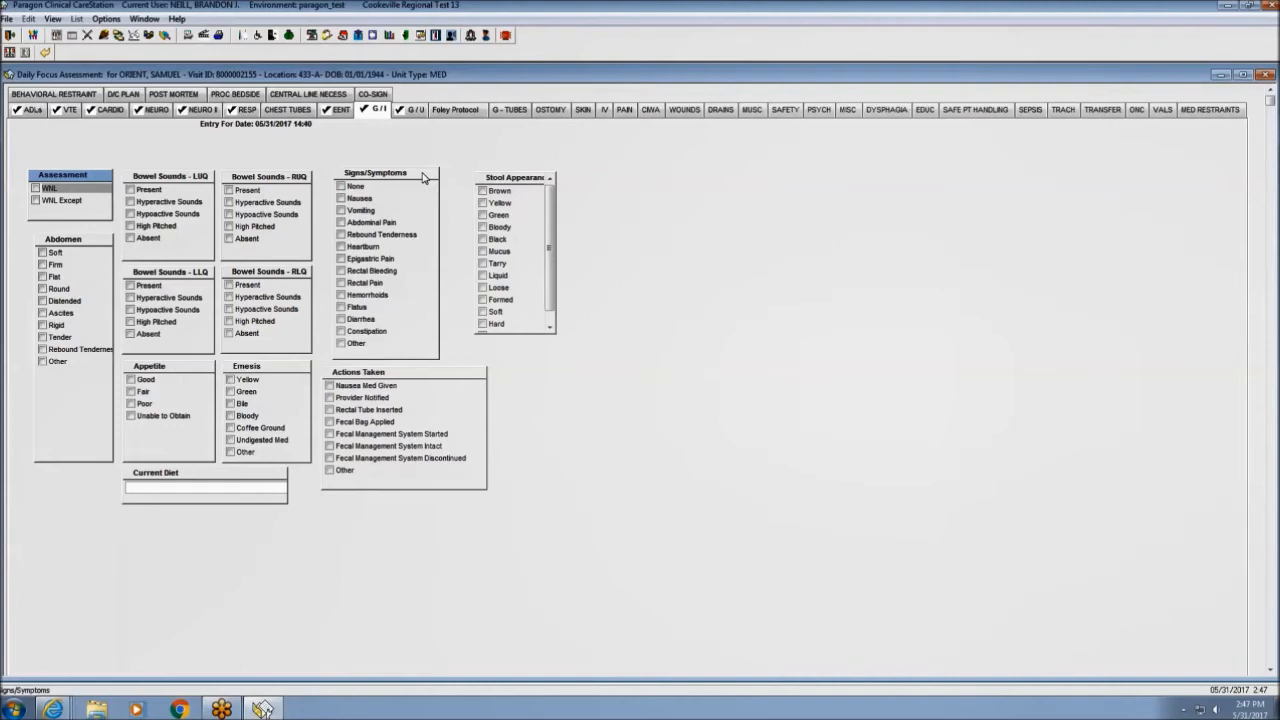
# Add the group note 'Severe abdominal pain, see pain assessment' to G/I Signs/Symptoms.
pyautogui.rightClick(423, 177)
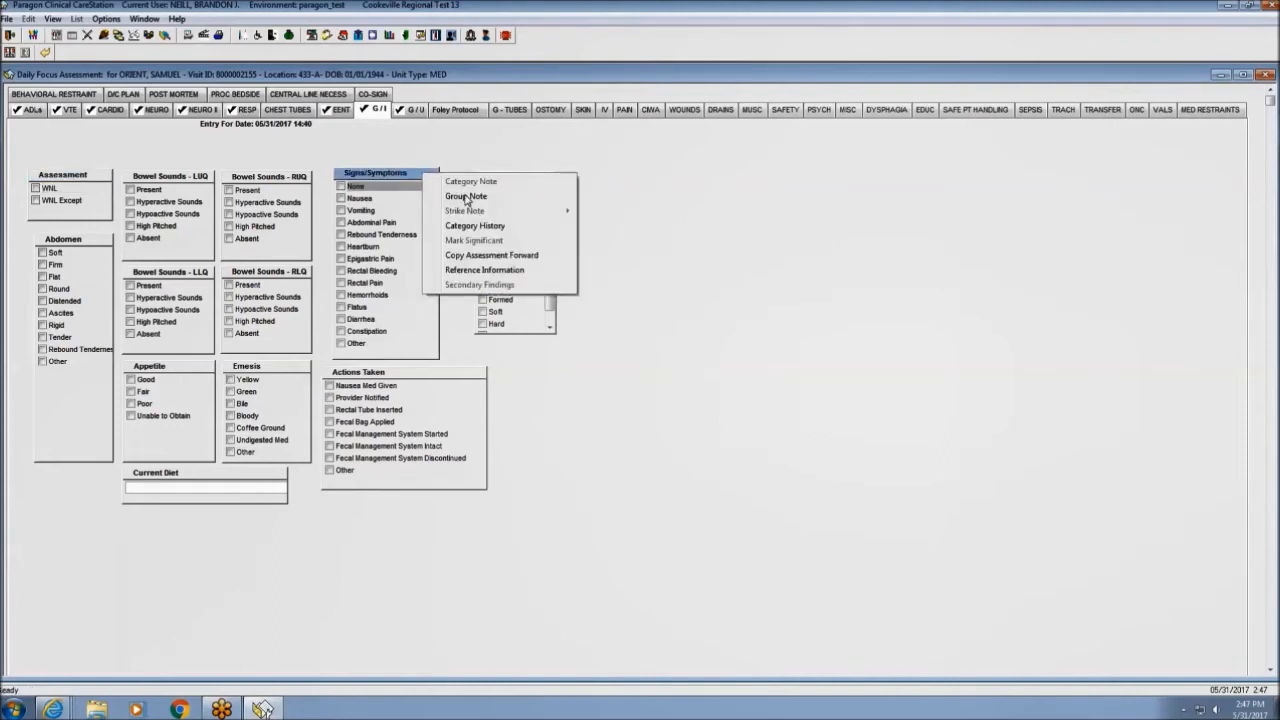
pyautogui.click(465, 197)
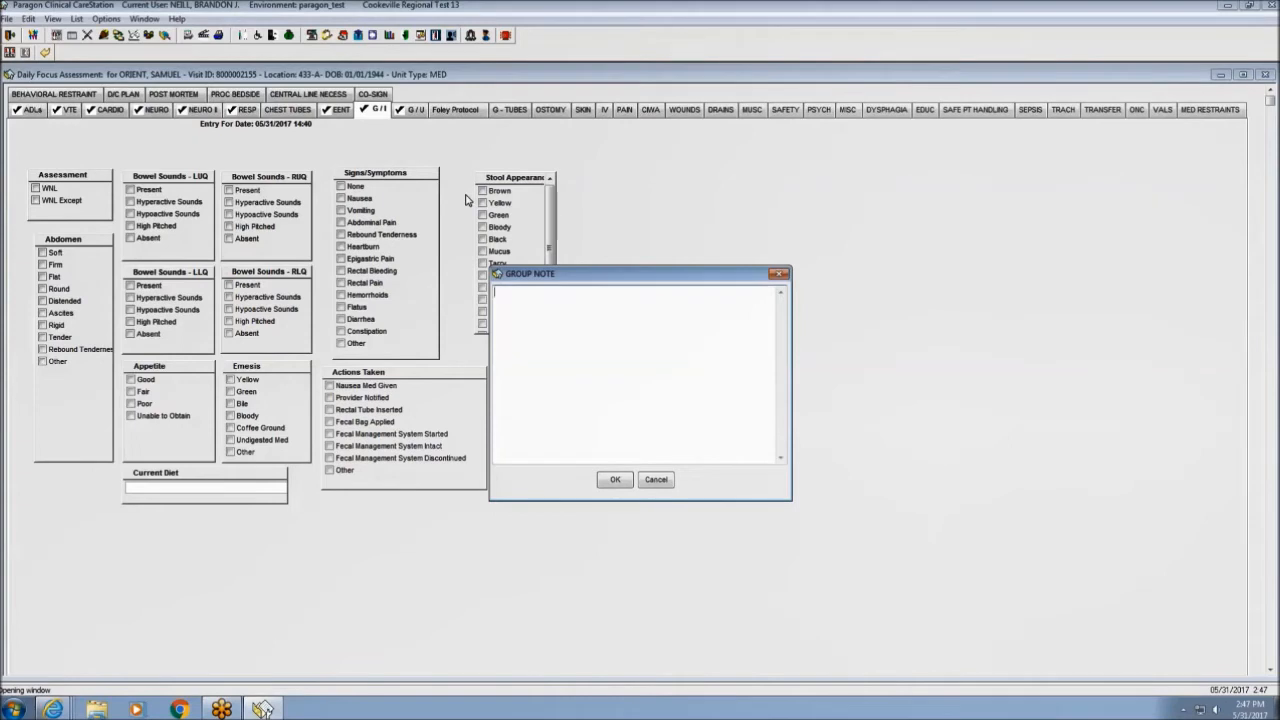
pyautogui.write('Severe abdominal pain, s')
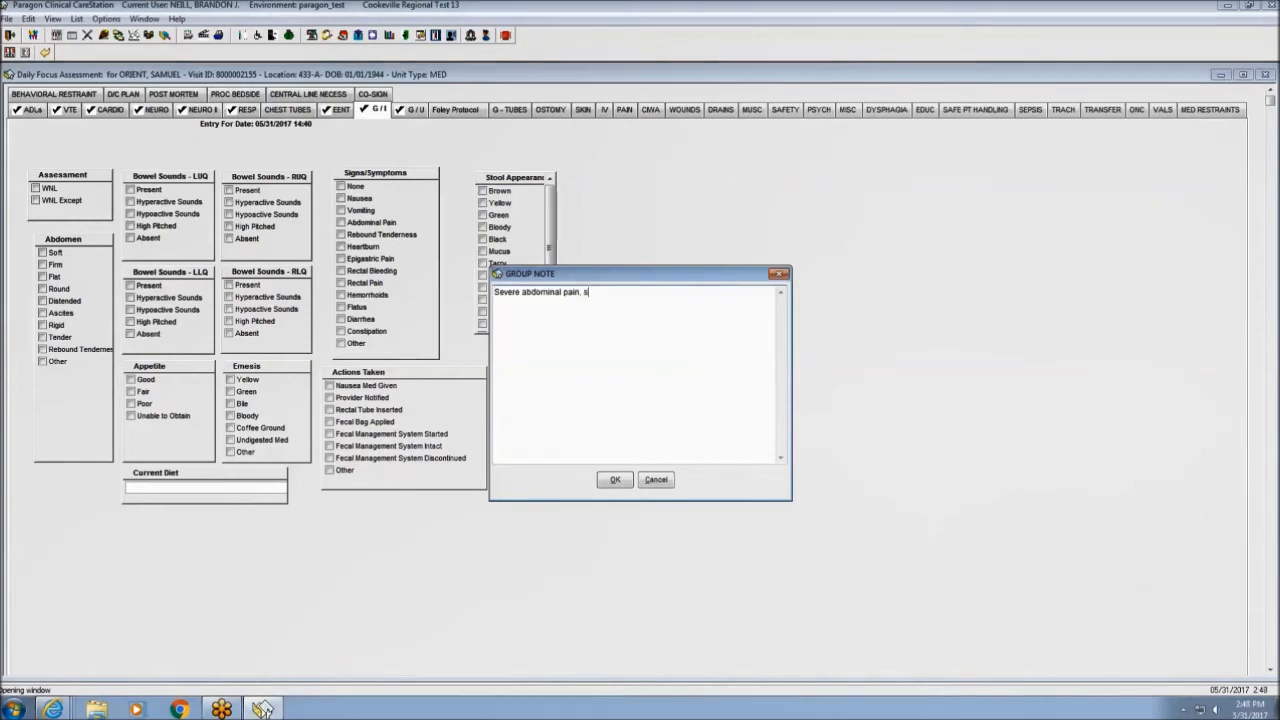
pyautogui.write('ee pain')
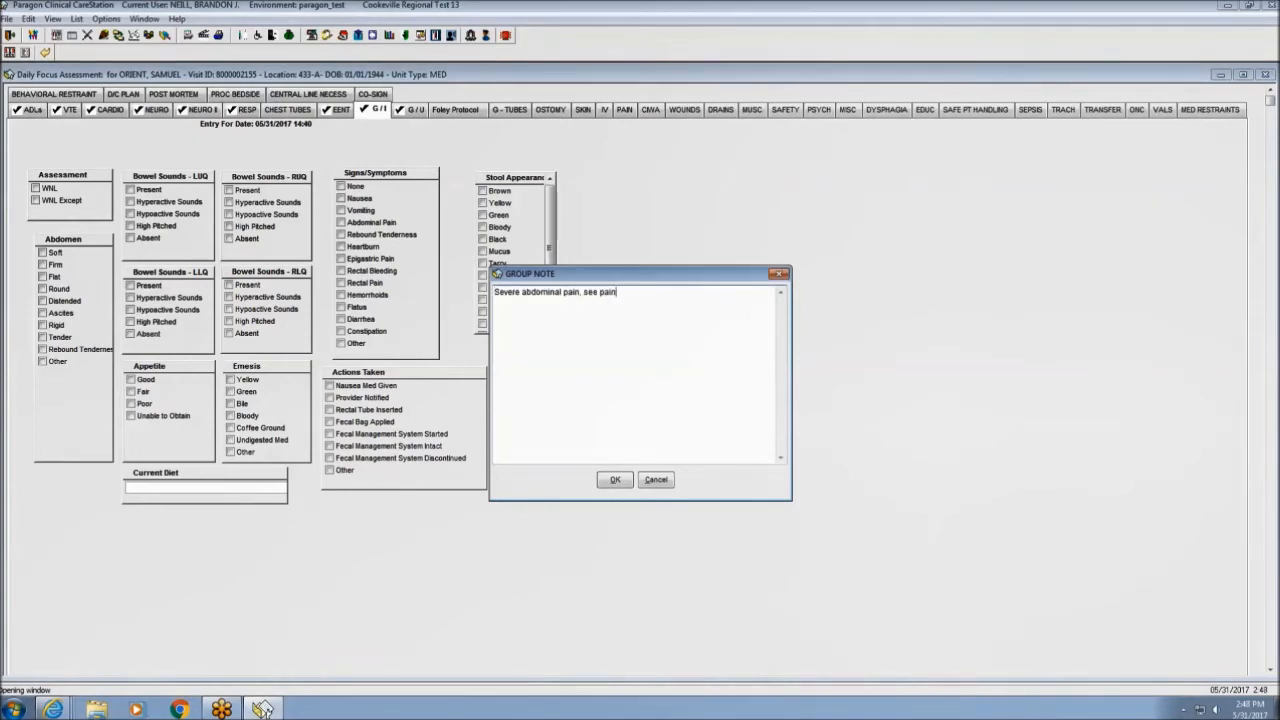
pyautogui.write(' assessment')
pyautogui.click(615, 480)
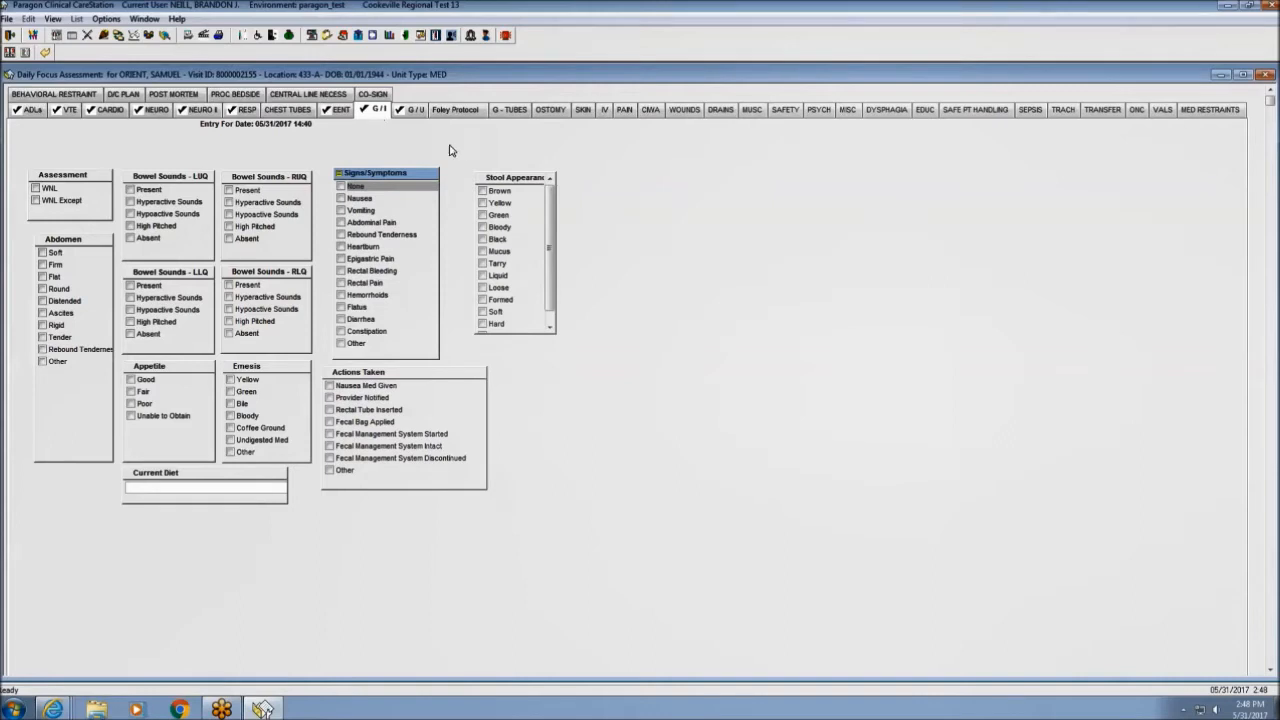
# Add a category note reading 'Category Note' to the G/I assessment.
pyautogui.rightClick(521, 149)
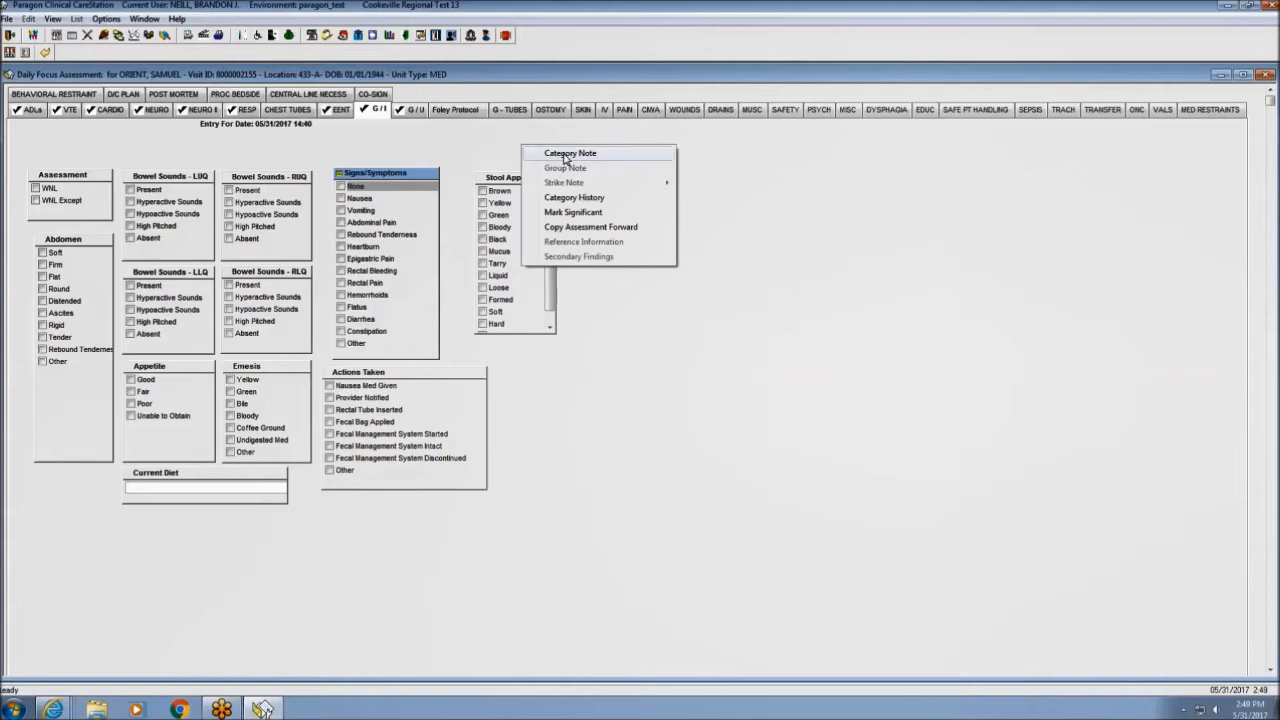
pyautogui.click(568, 153)
pyautogui.write('Cat')
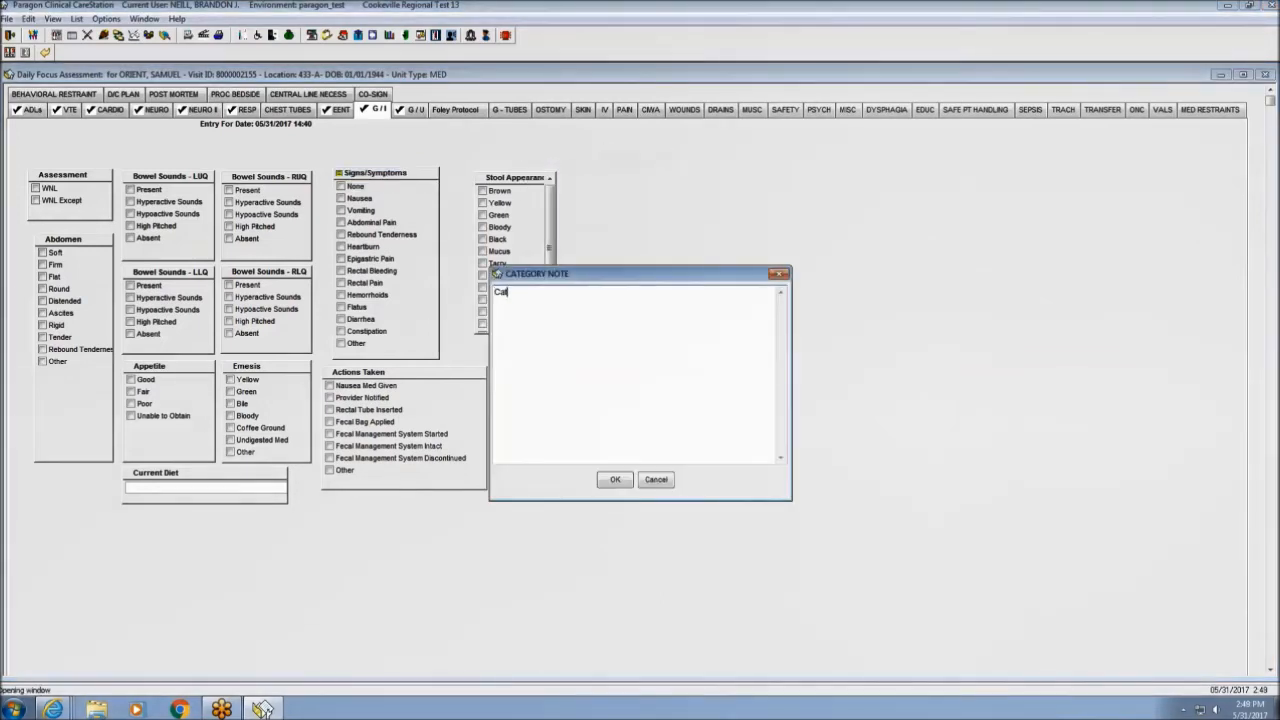
pyautogui.write('egory Note')
pyautogui.click(615, 480)
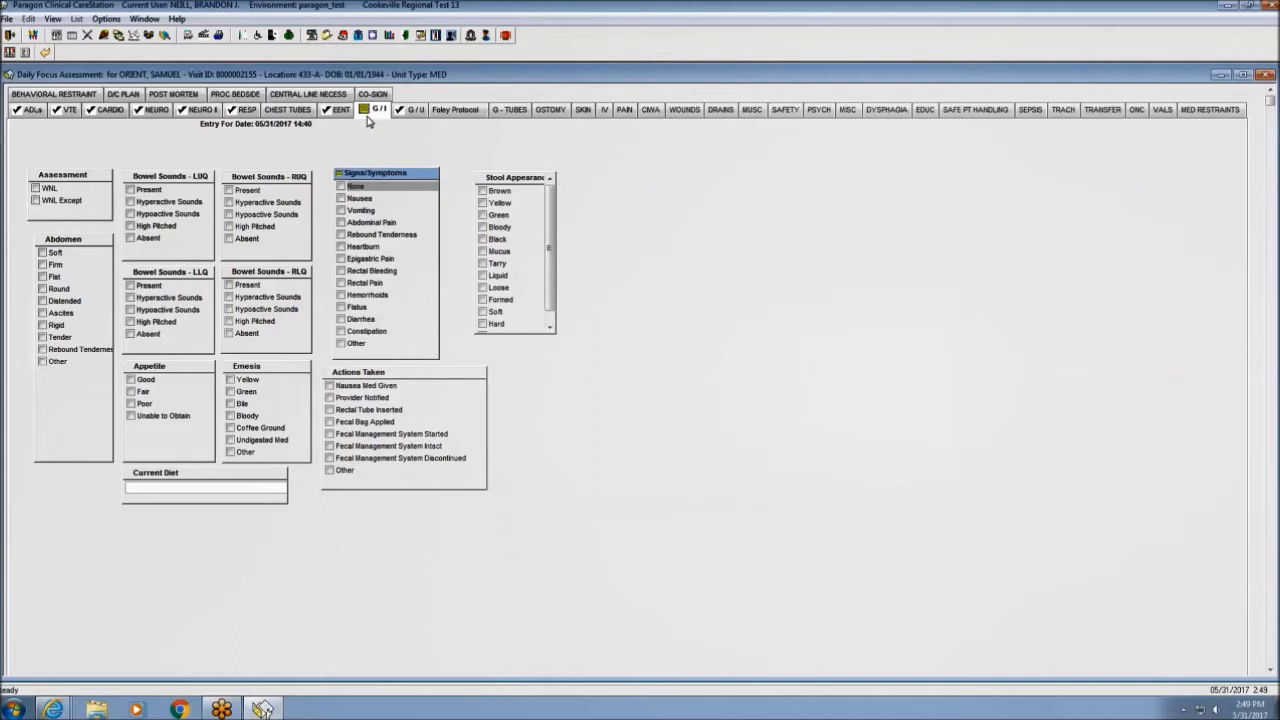
# From the PAIN section, open the abdomen pain records and start a new pain entry.
pyautogui.click(624, 110)
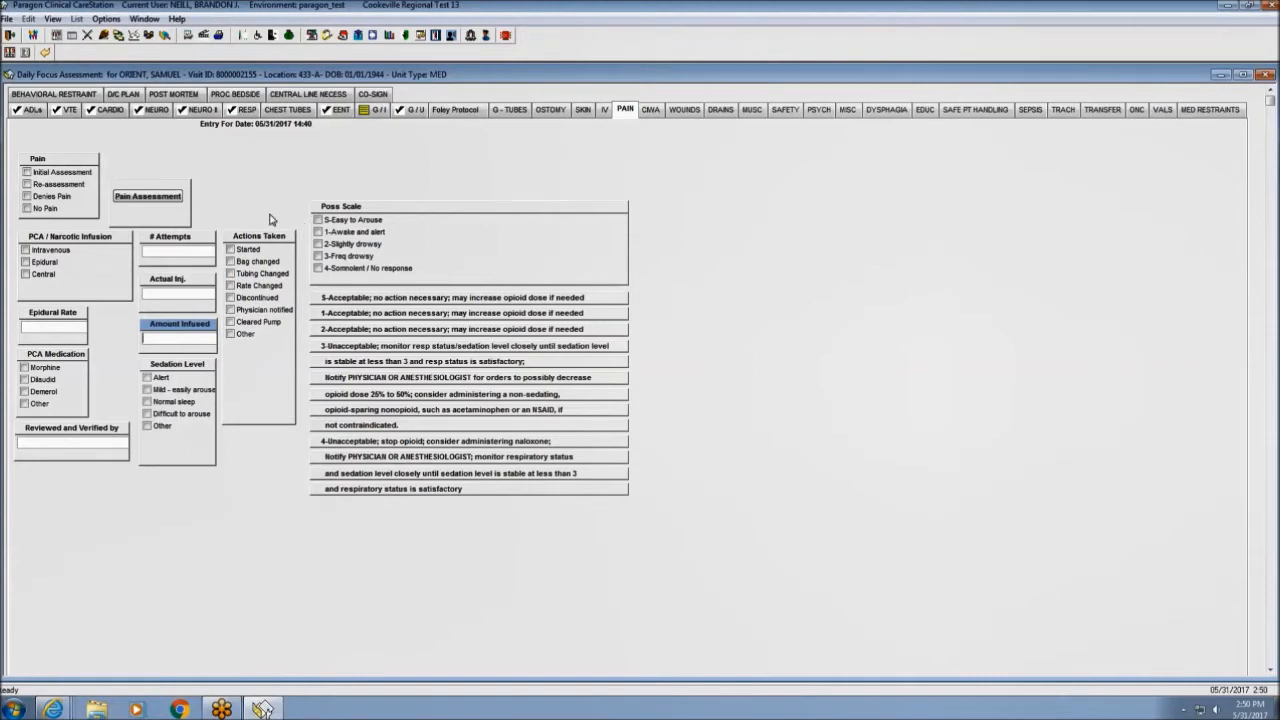
pyautogui.click(152, 198)
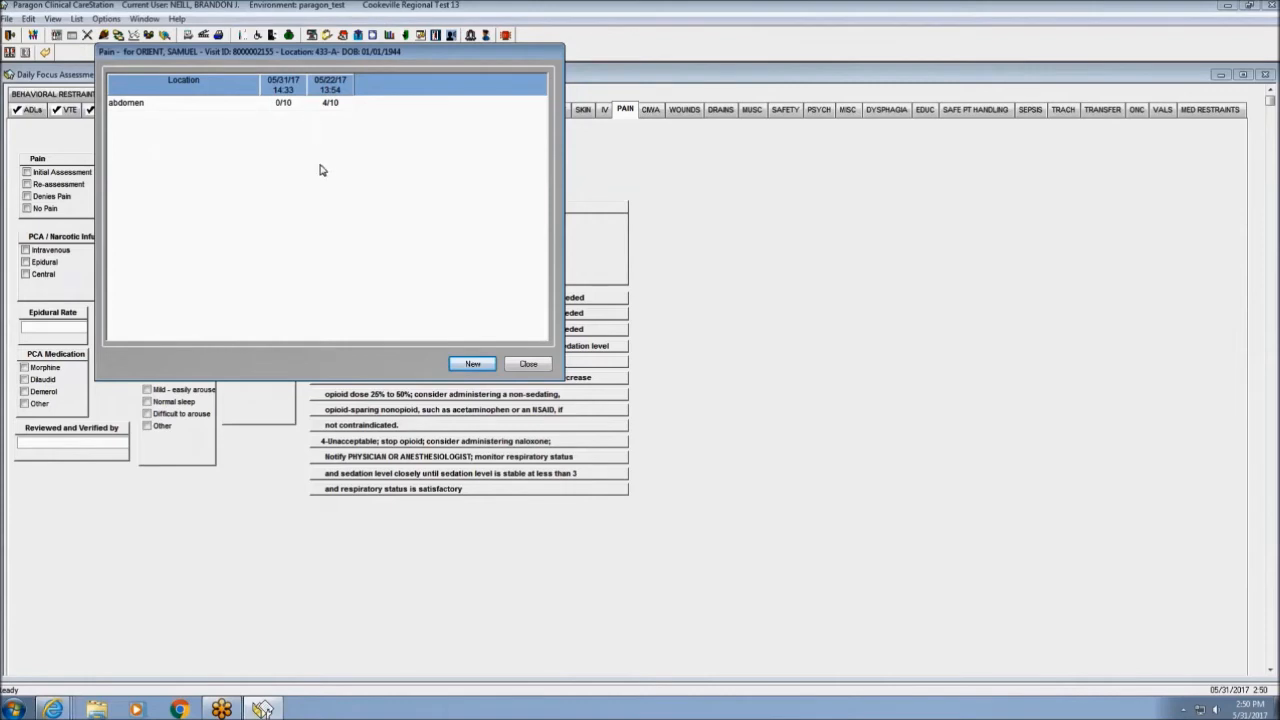
pyautogui.click(474, 364)
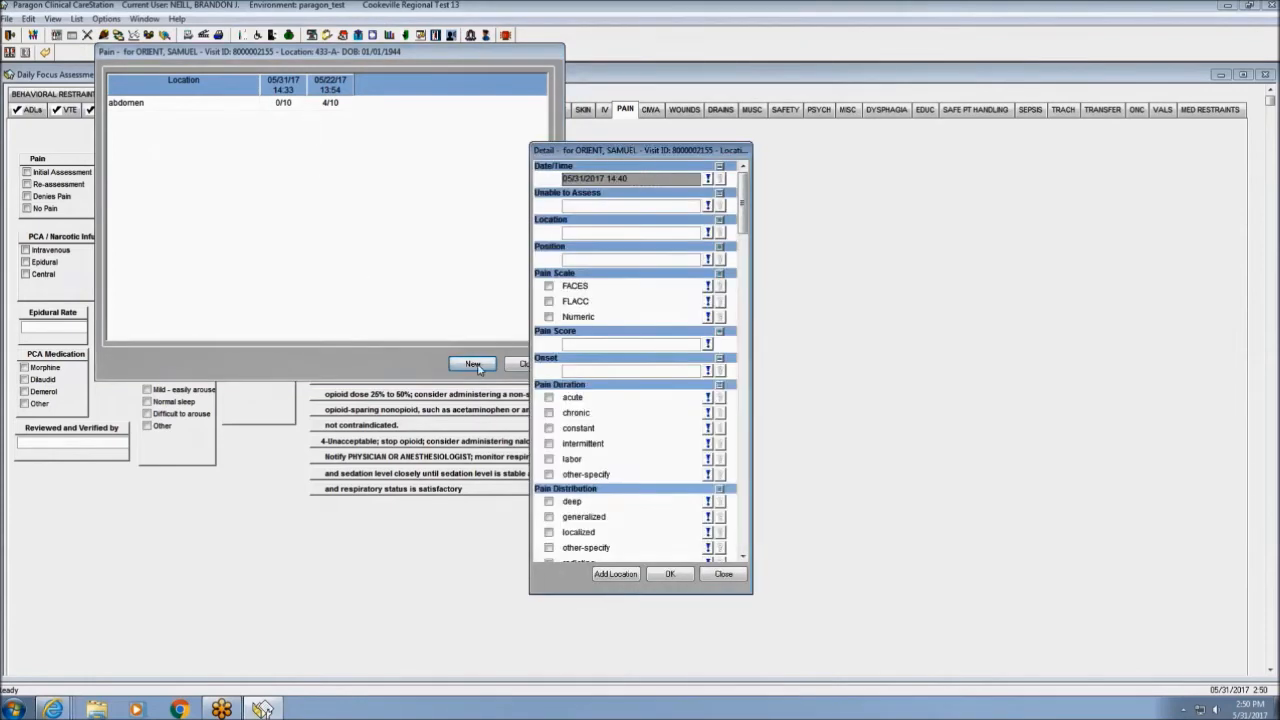
# Record a general left pain entry rated 5/10 on the numeric pain scale.
pyautogui.click(627, 236)
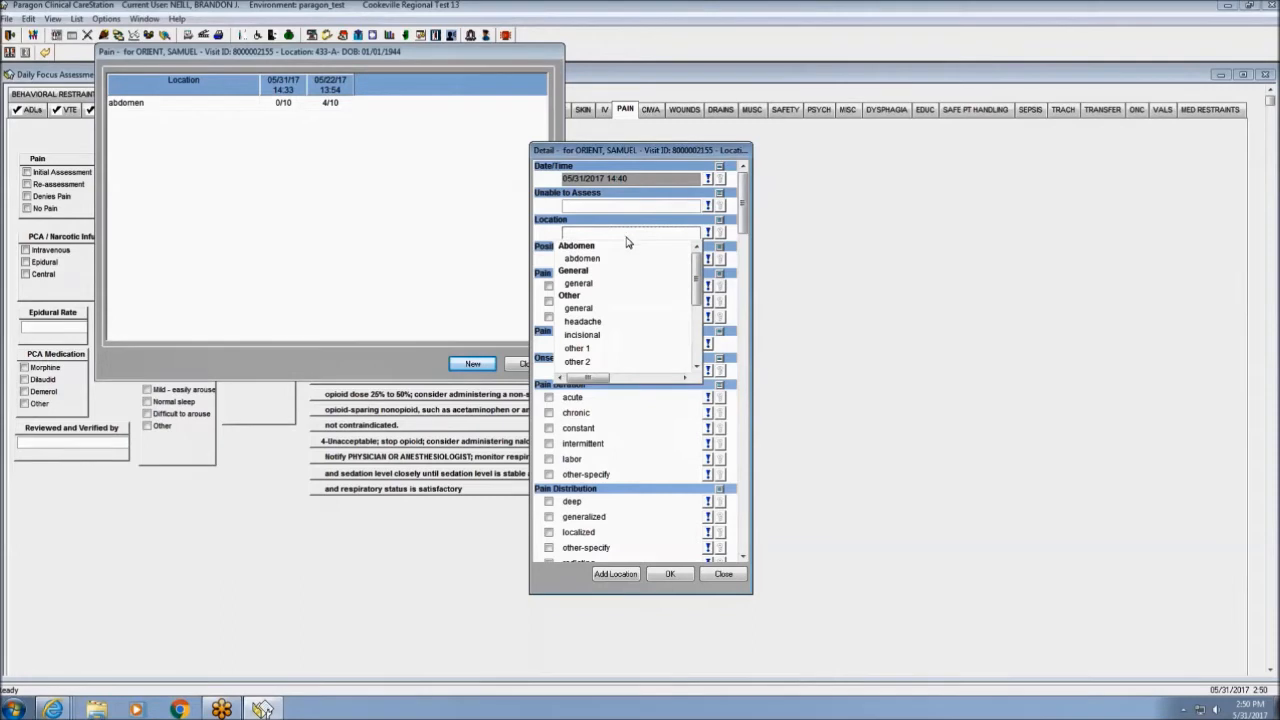
pyautogui.click(597, 285)
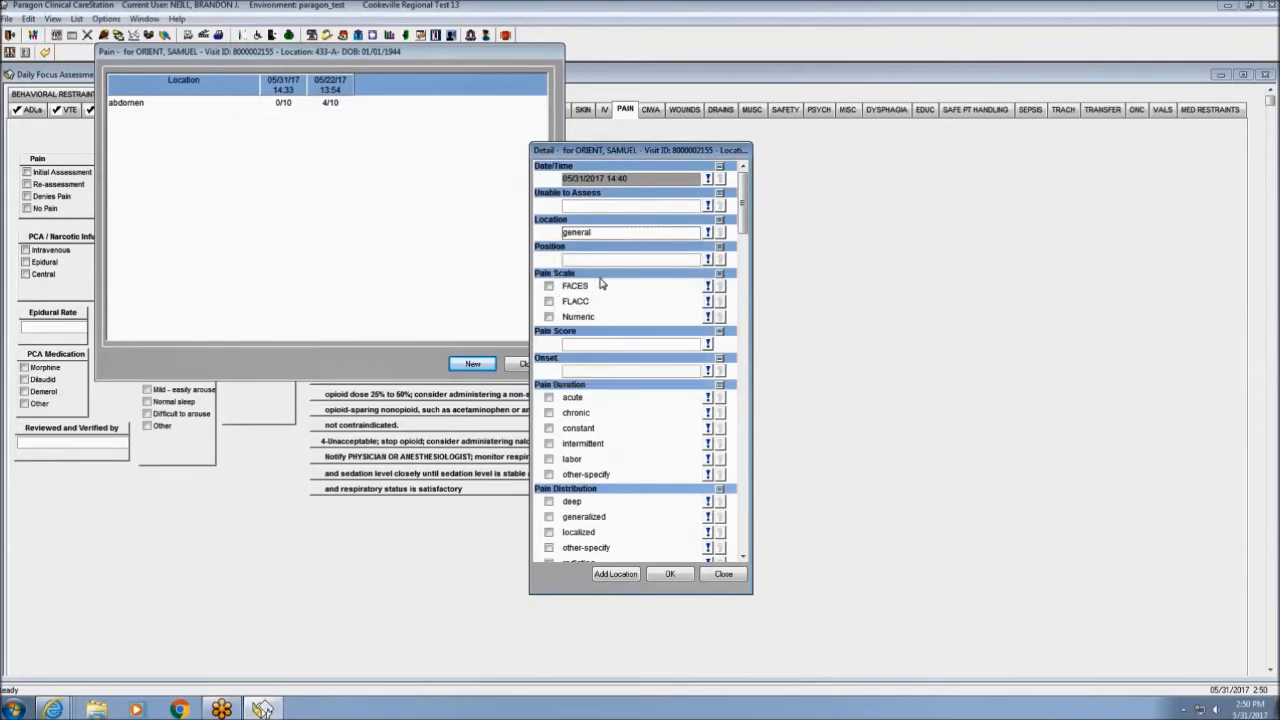
pyautogui.click(548, 316)
pyautogui.click(613, 349)
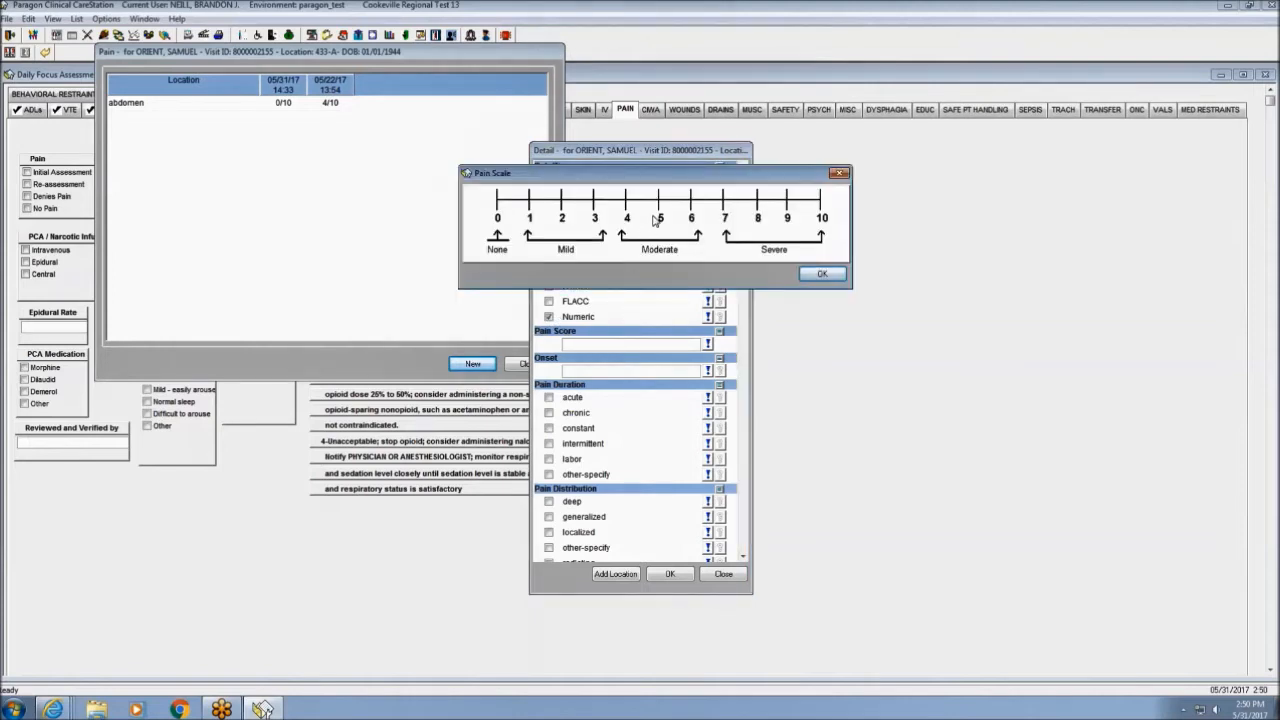
pyautogui.click(661, 215)
pyautogui.click(812, 274)
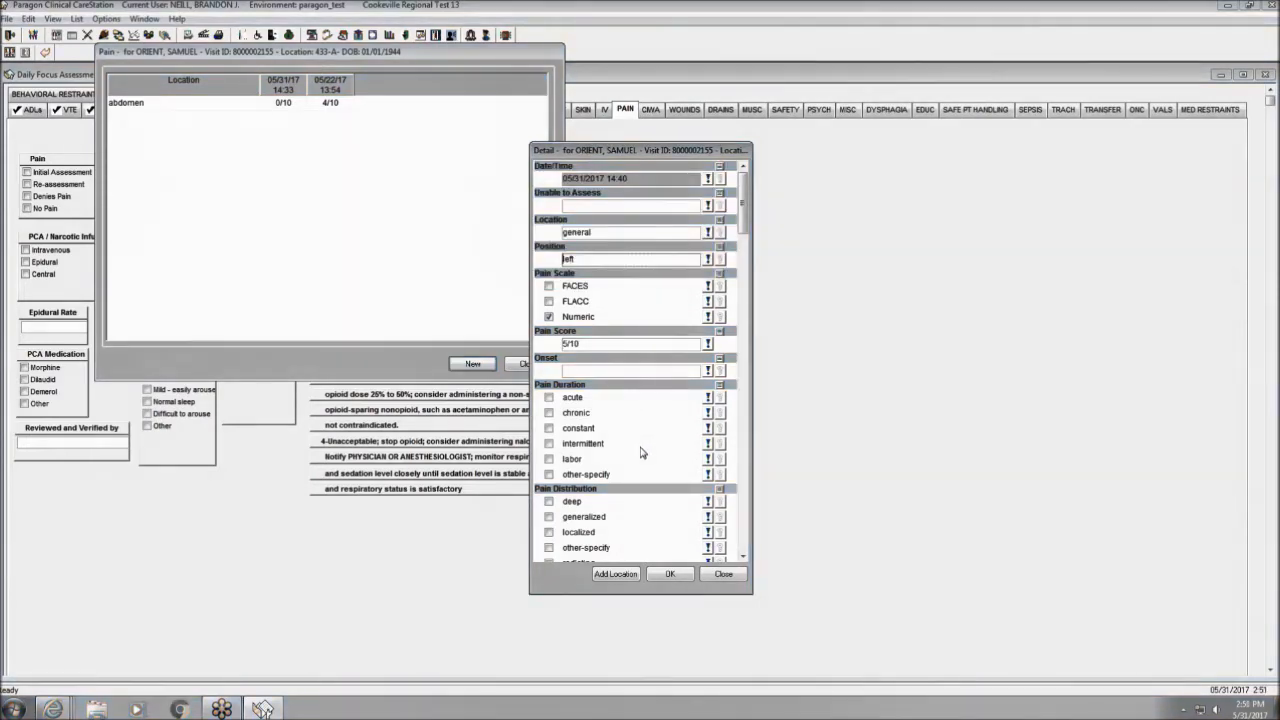
pyautogui.moveTo(743, 205); pyautogui.dragTo(743, 290)
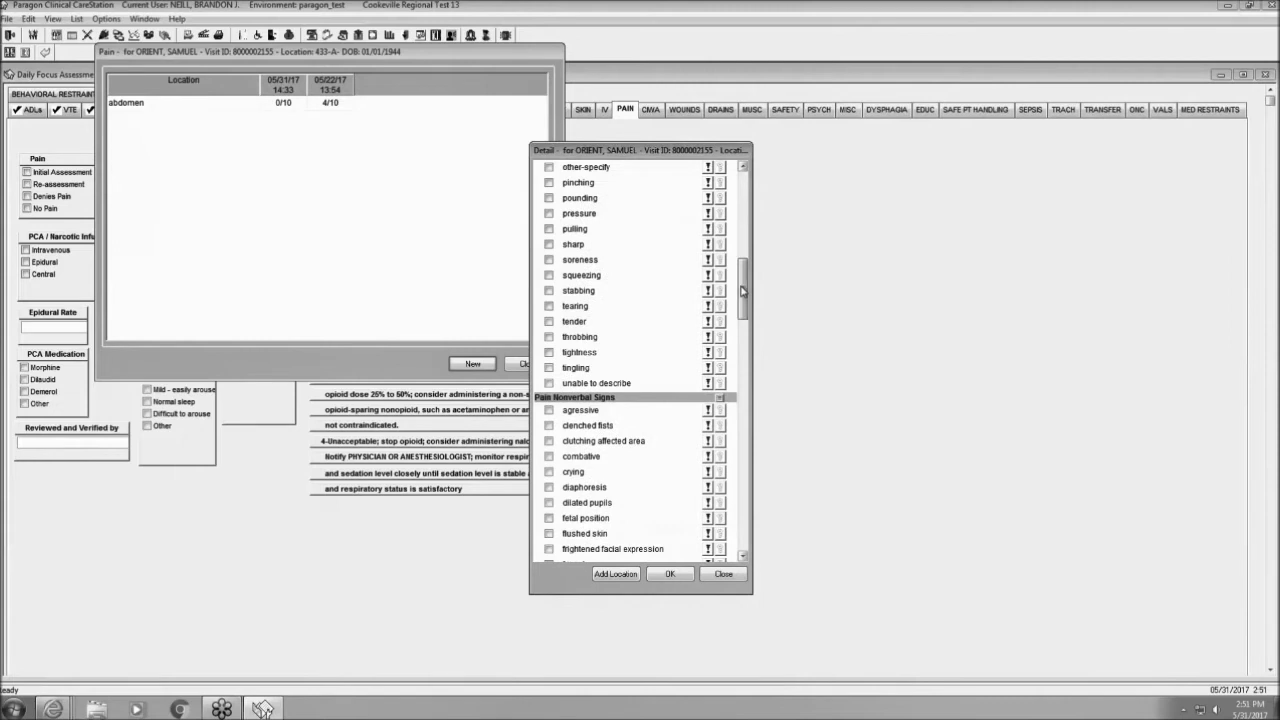
pyautogui.moveTo(743, 290); pyautogui.dragTo(741, 205)
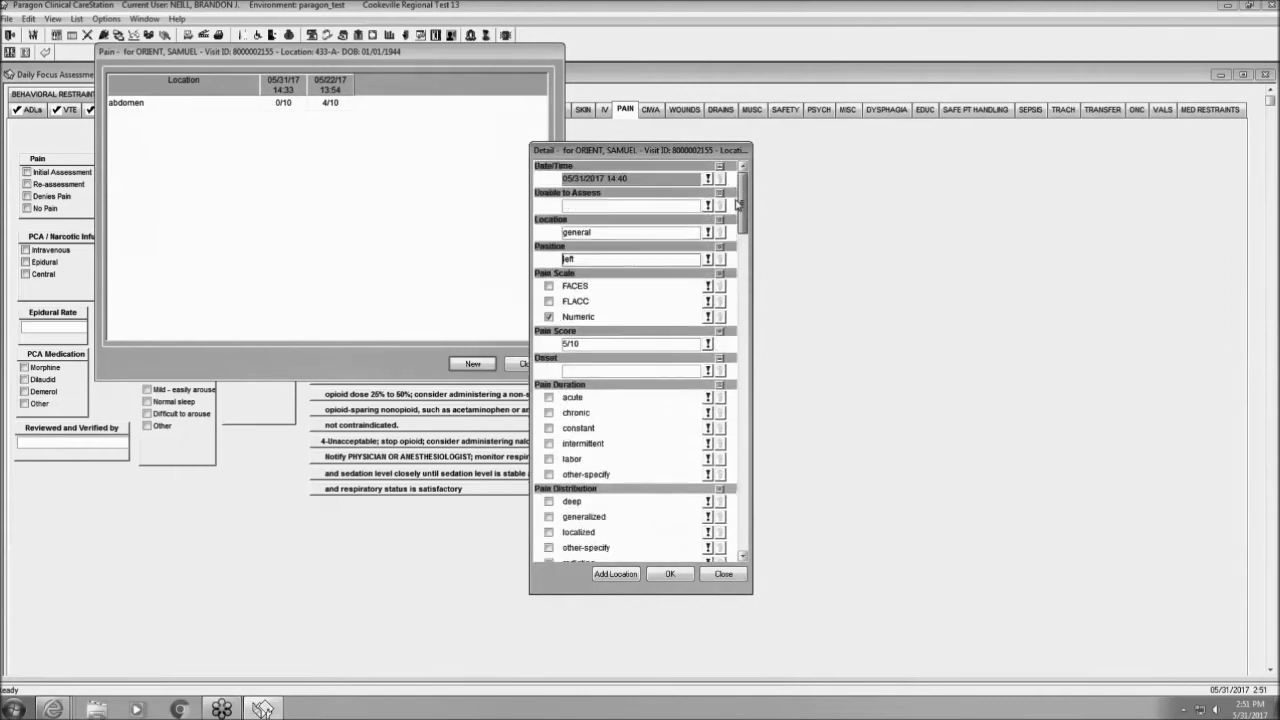
pyautogui.click(670, 575)
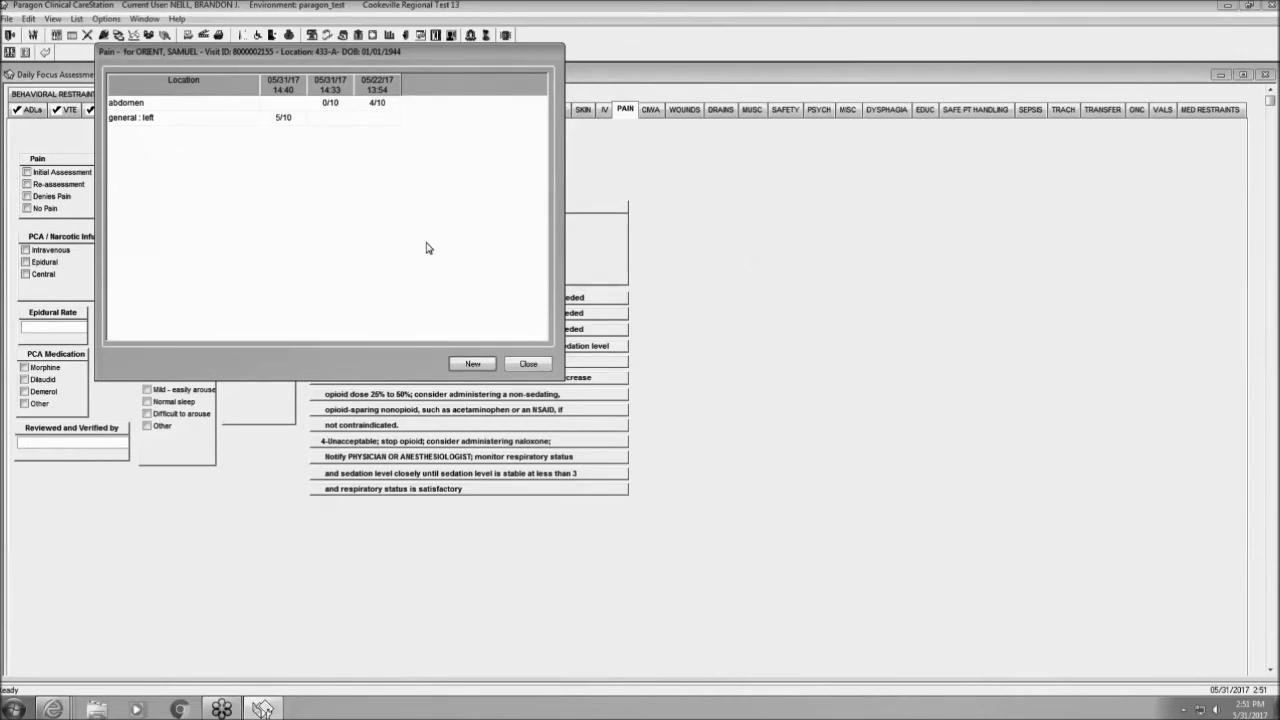
# Close the pain history grid and move through Skin to the IV section.
pyautogui.click(533, 366)
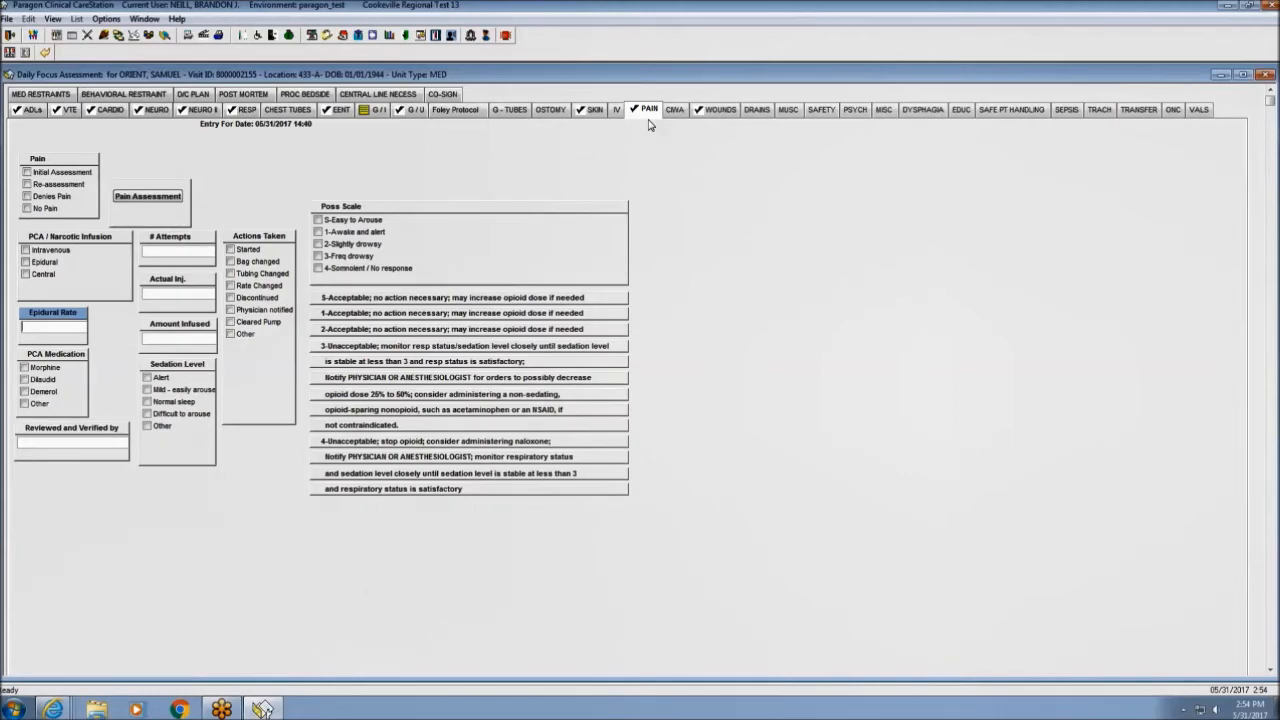
pyautogui.click(590, 112)
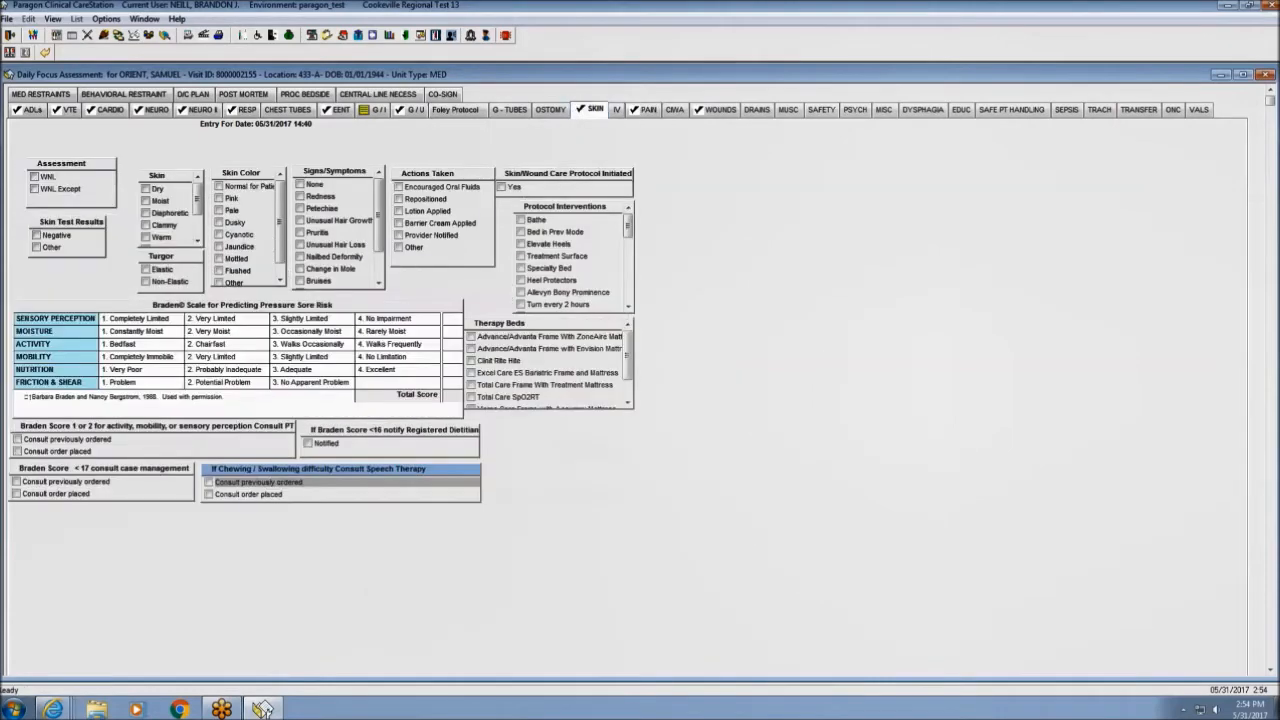
pyautogui.click(617, 116)
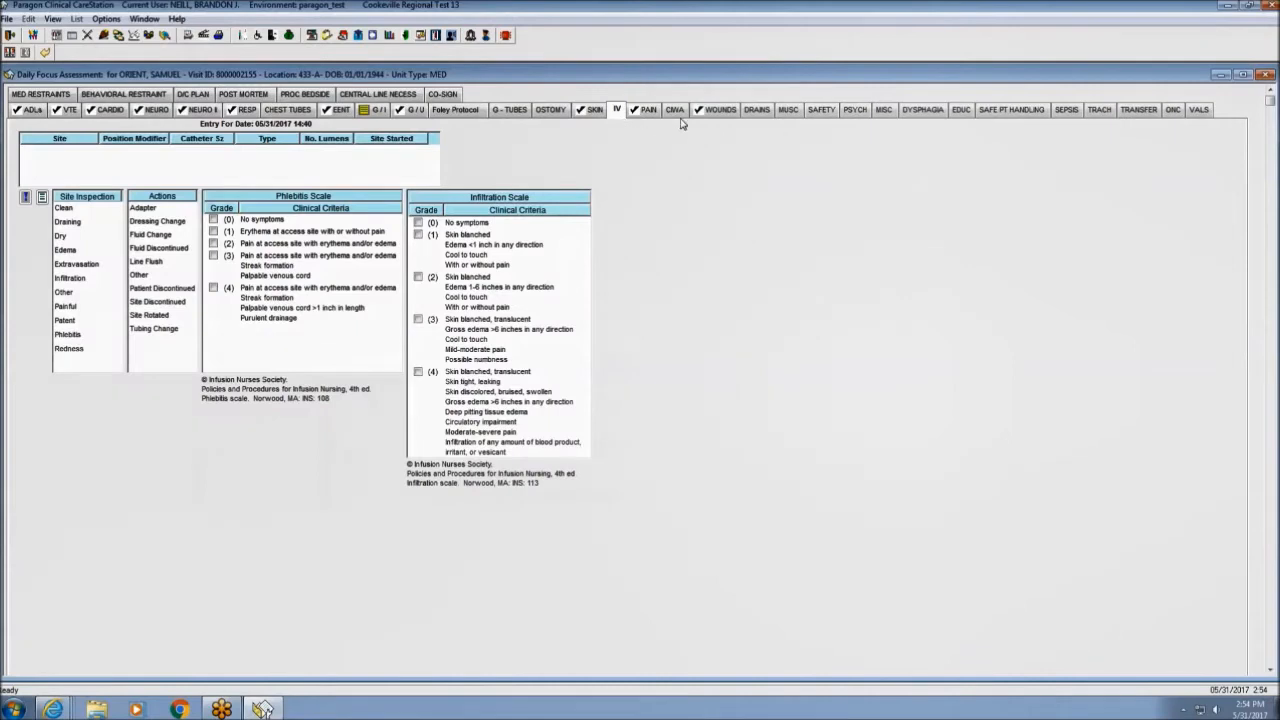
# Step through the Wounds, Psych and Misc sections to reach Safe Patient Handling.
pyautogui.click(713, 116)
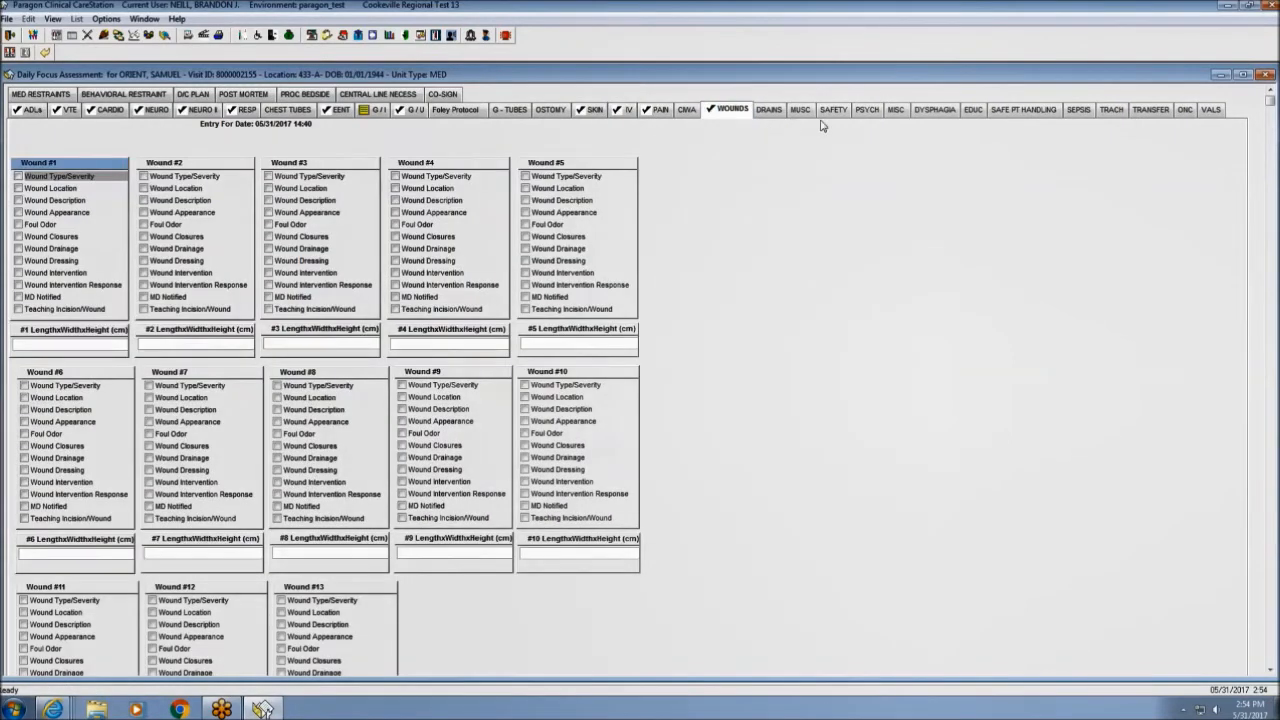
pyautogui.click(866, 118)
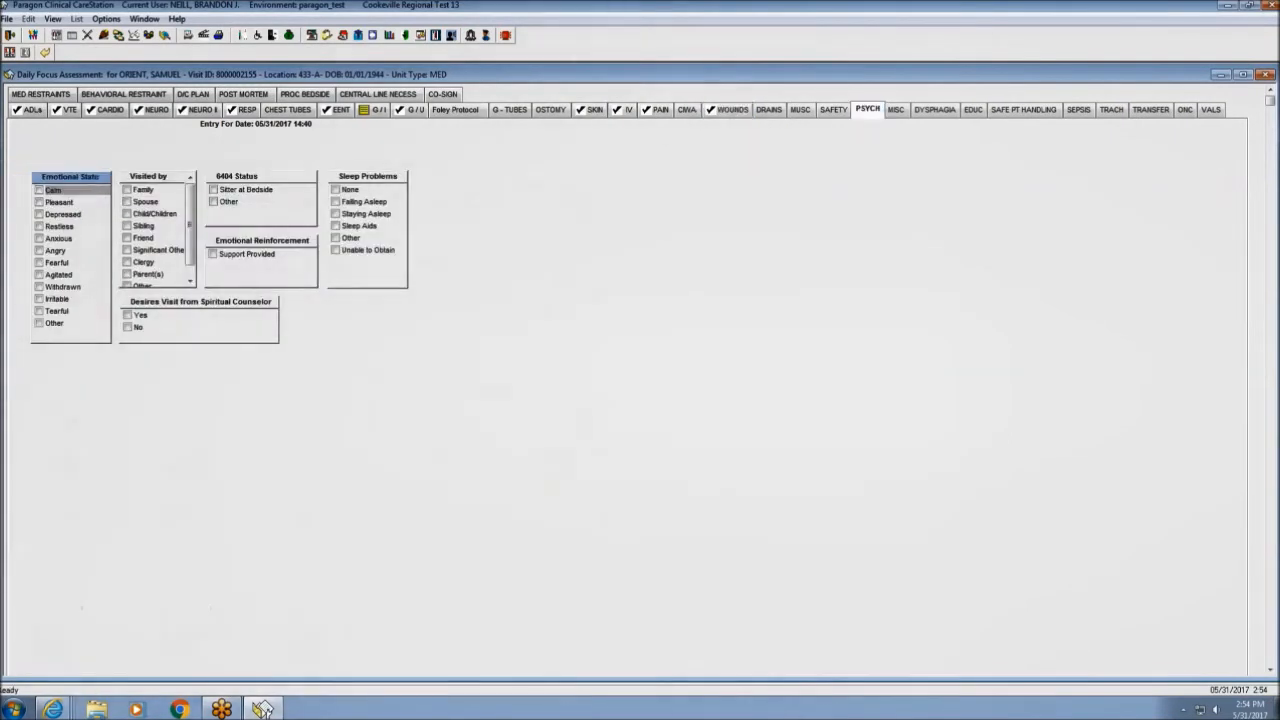
pyautogui.click(898, 118)
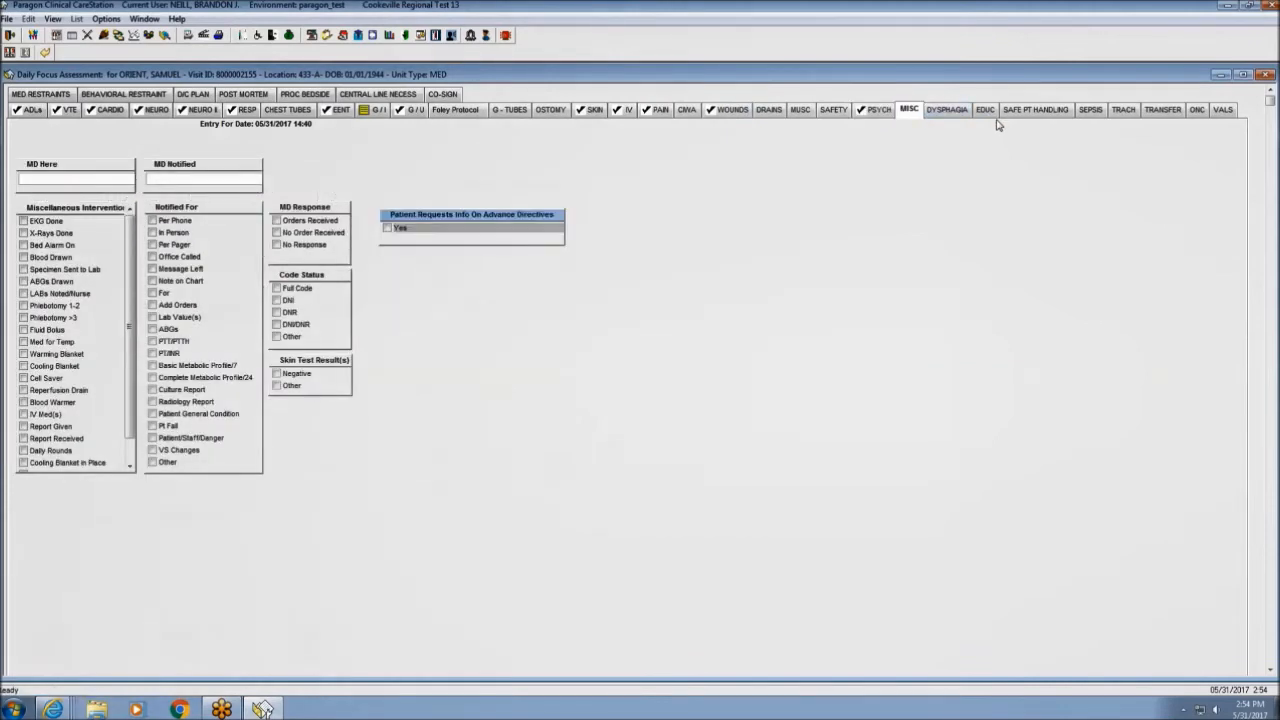
pyautogui.click(1030, 110)
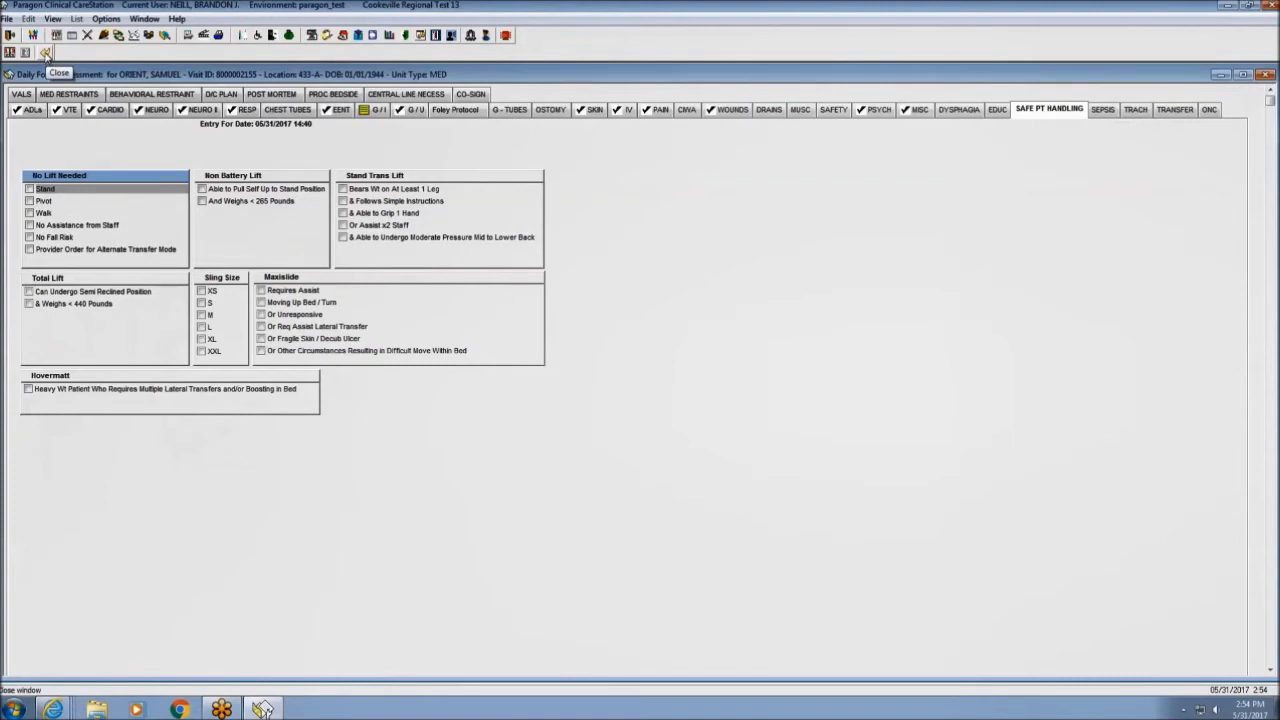
# Close the daily focus assessment, confirming Yes, and bring up Encounter Management.
pyautogui.click(45, 53)
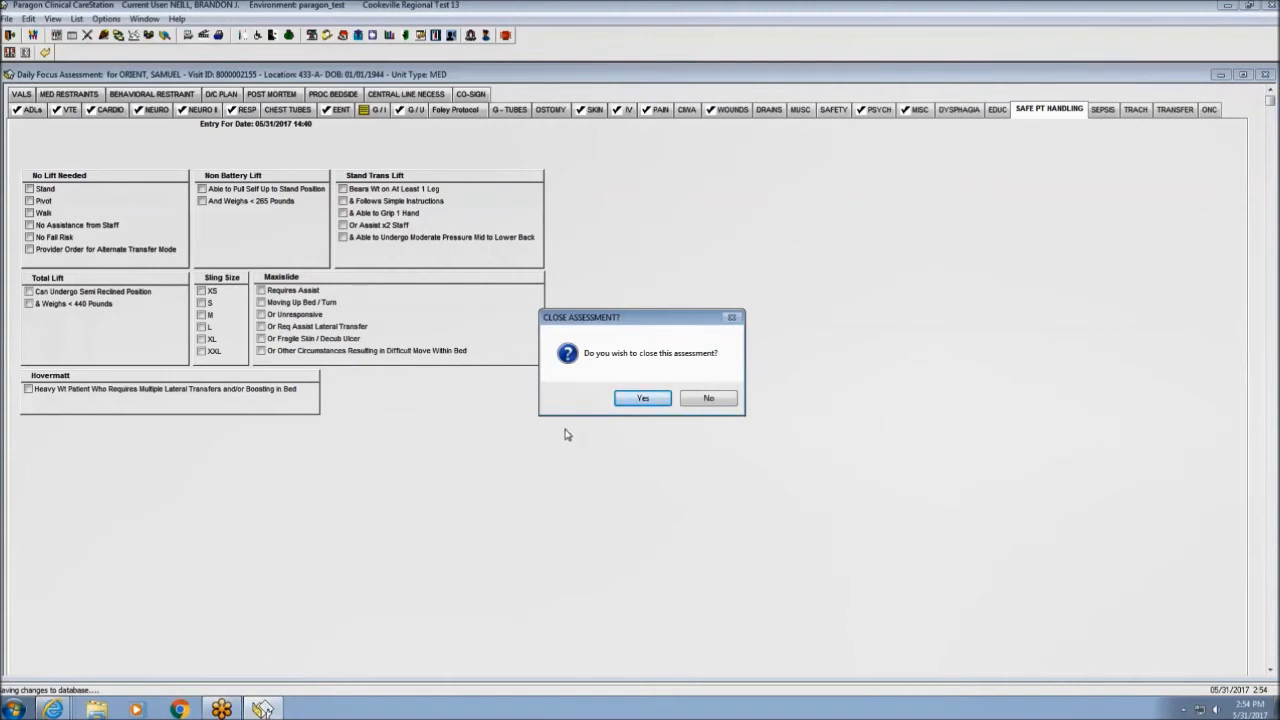
pyautogui.click(636, 402)
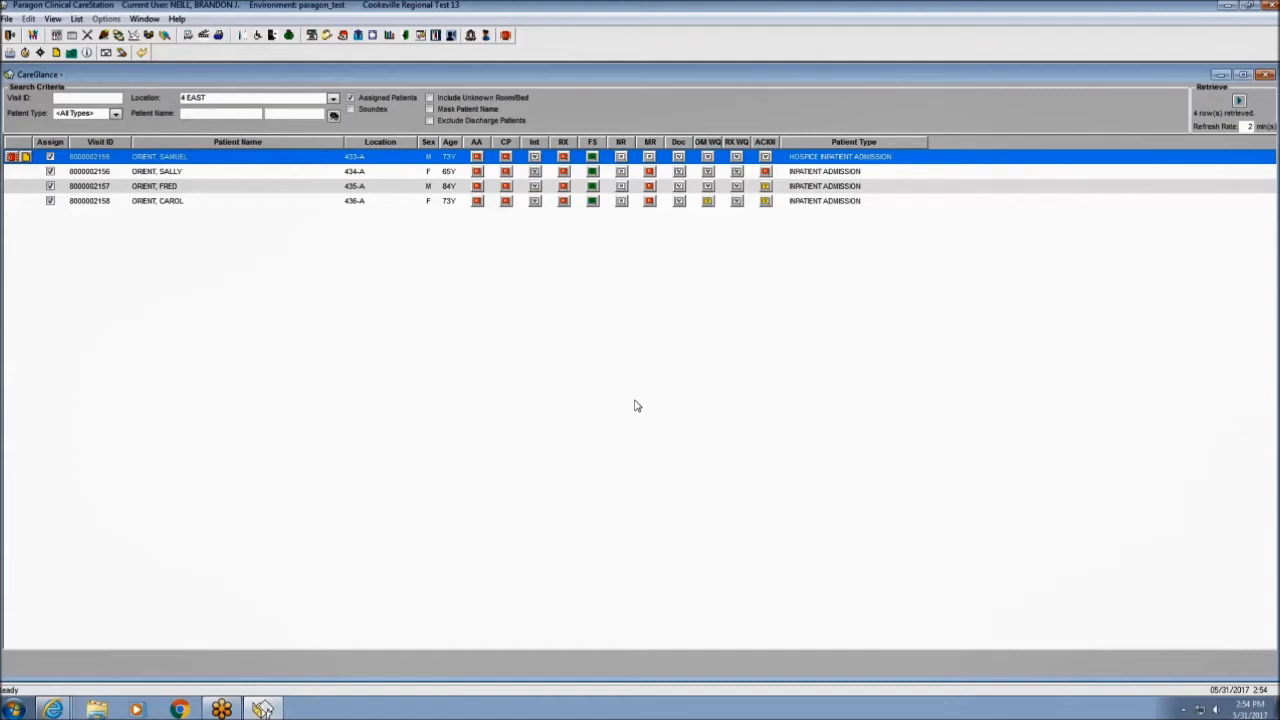
pyautogui.click(149, 36)
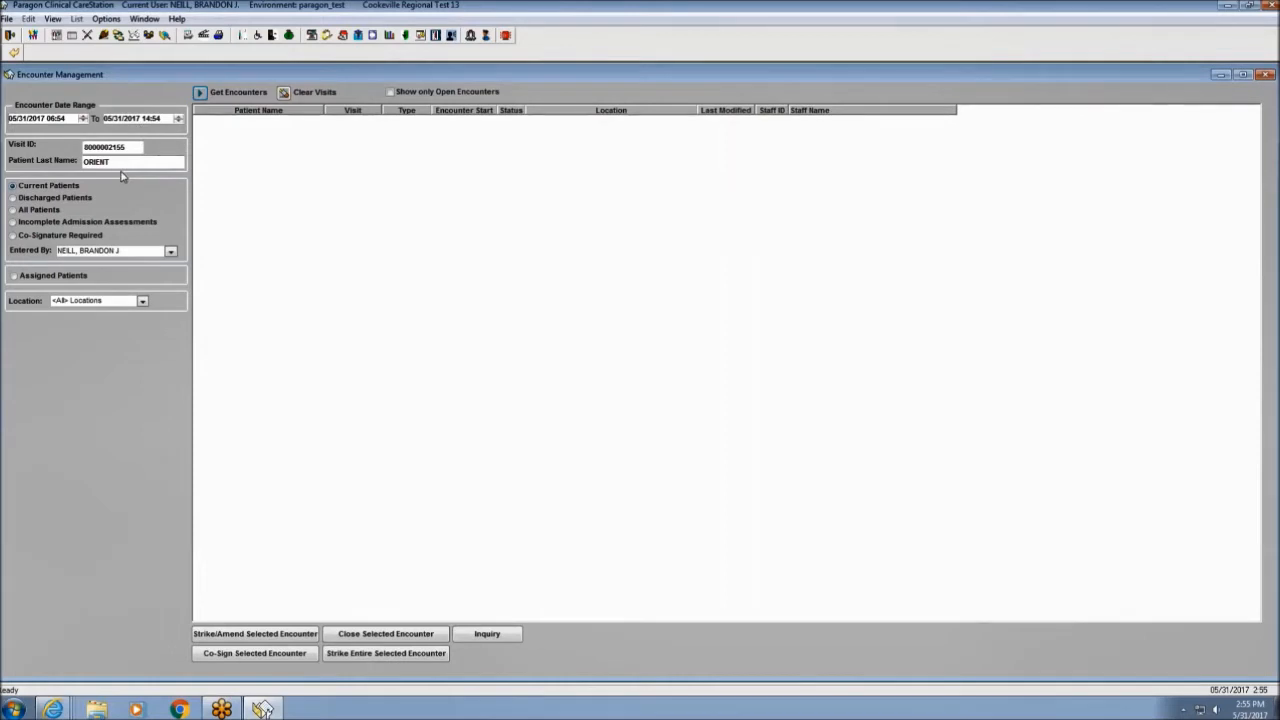
# Retrieve the patient's four encounters and open the Vital Signs one for amendment.
pyautogui.click(200, 93)
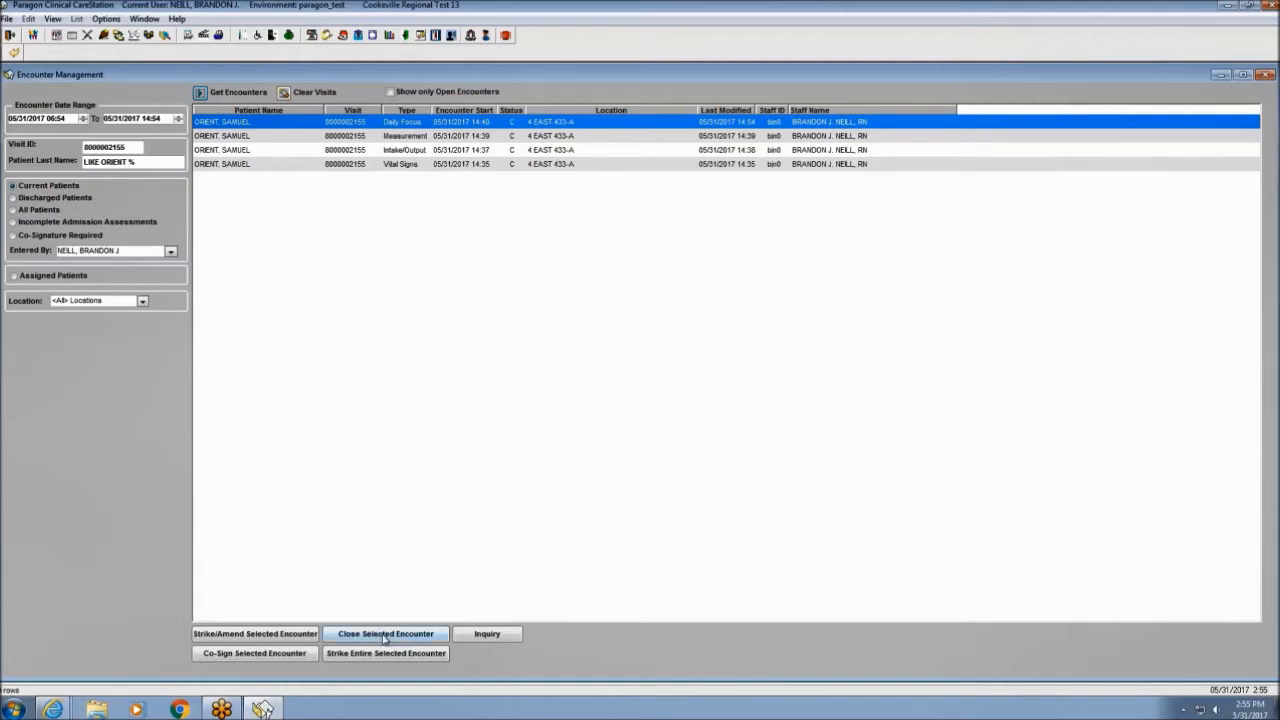
pyautogui.click(392, 150)
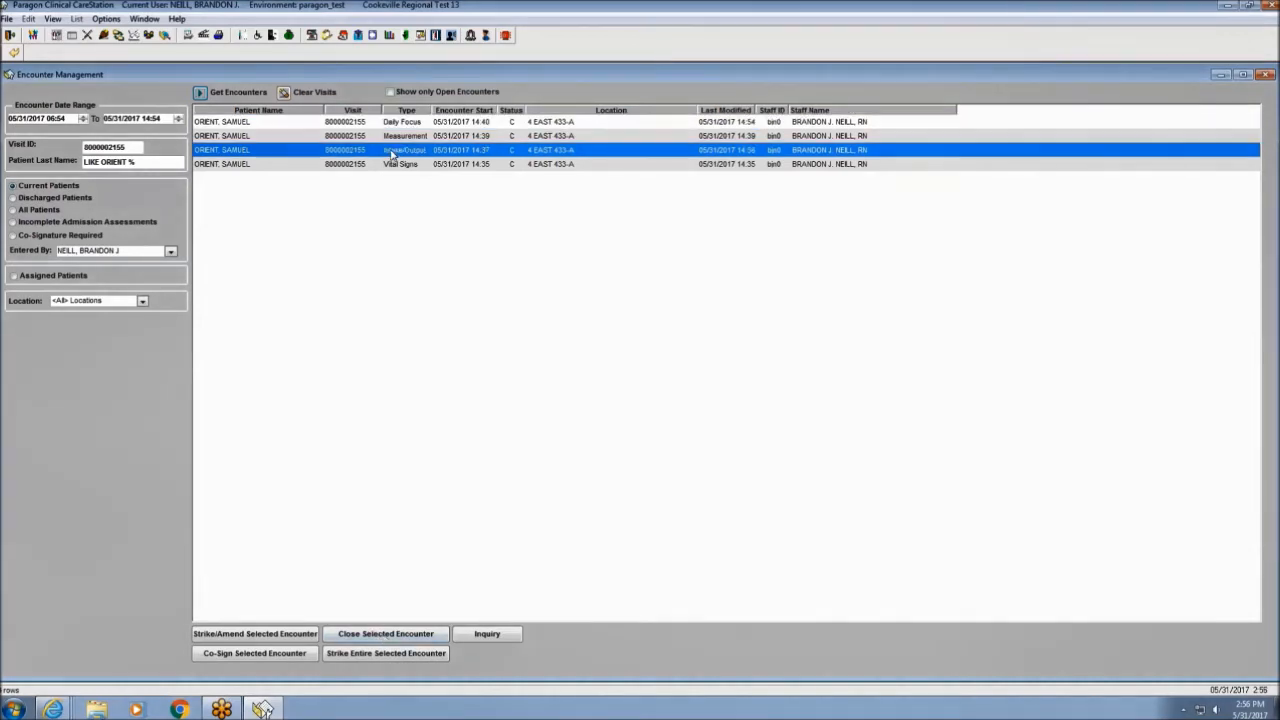
pyautogui.click(392, 164)
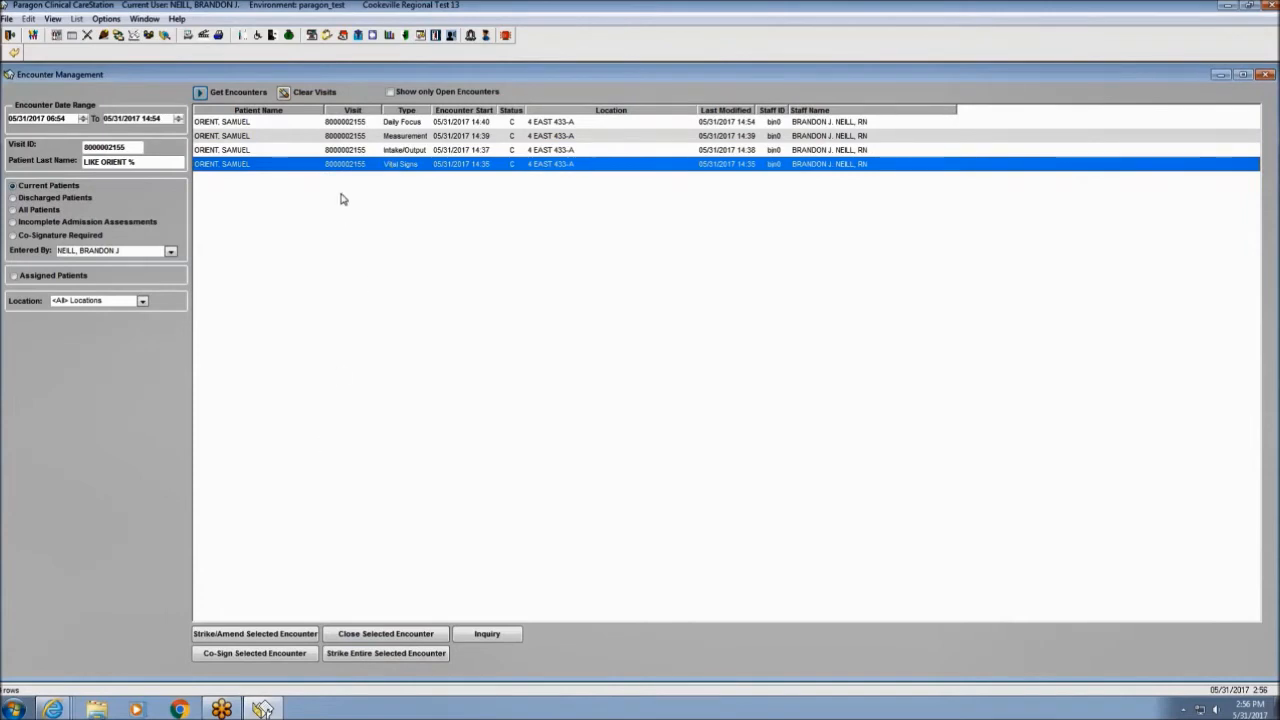
pyautogui.click(267, 635)
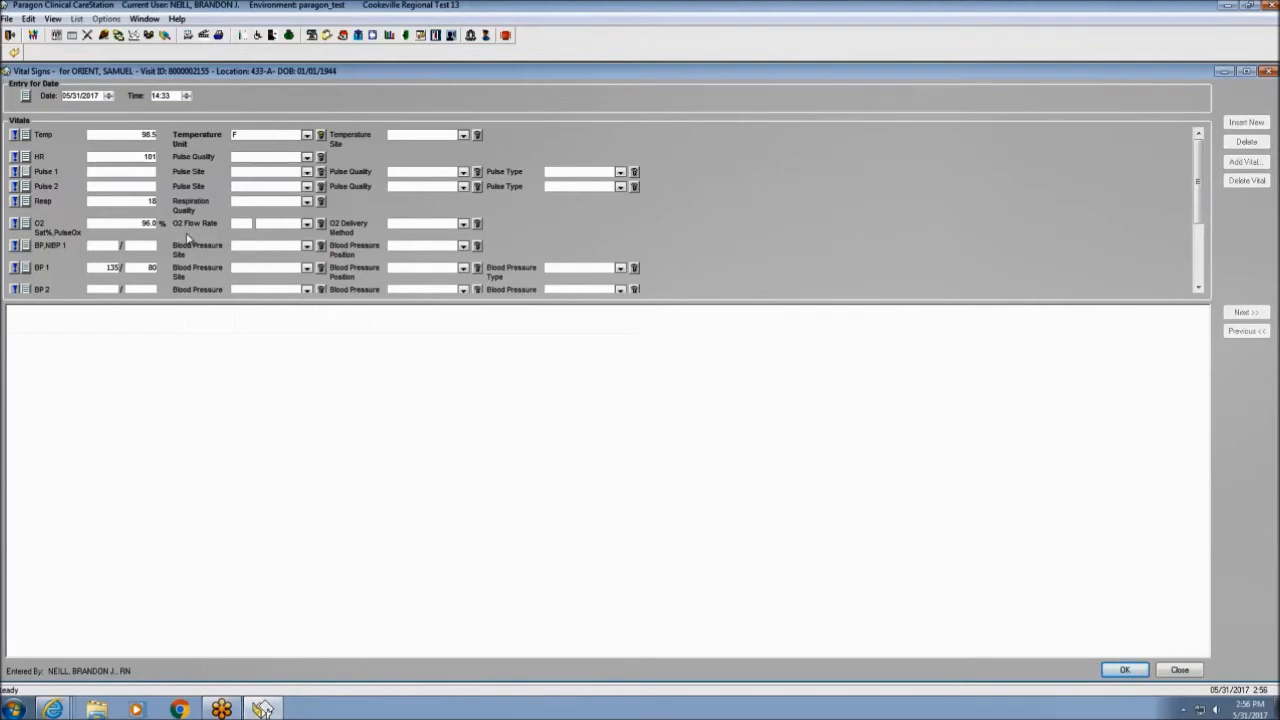
# Amend the heart rate from 101 to 80 citing Data Entry Error, and save the vital signs.
pyautogui.click(150, 160)
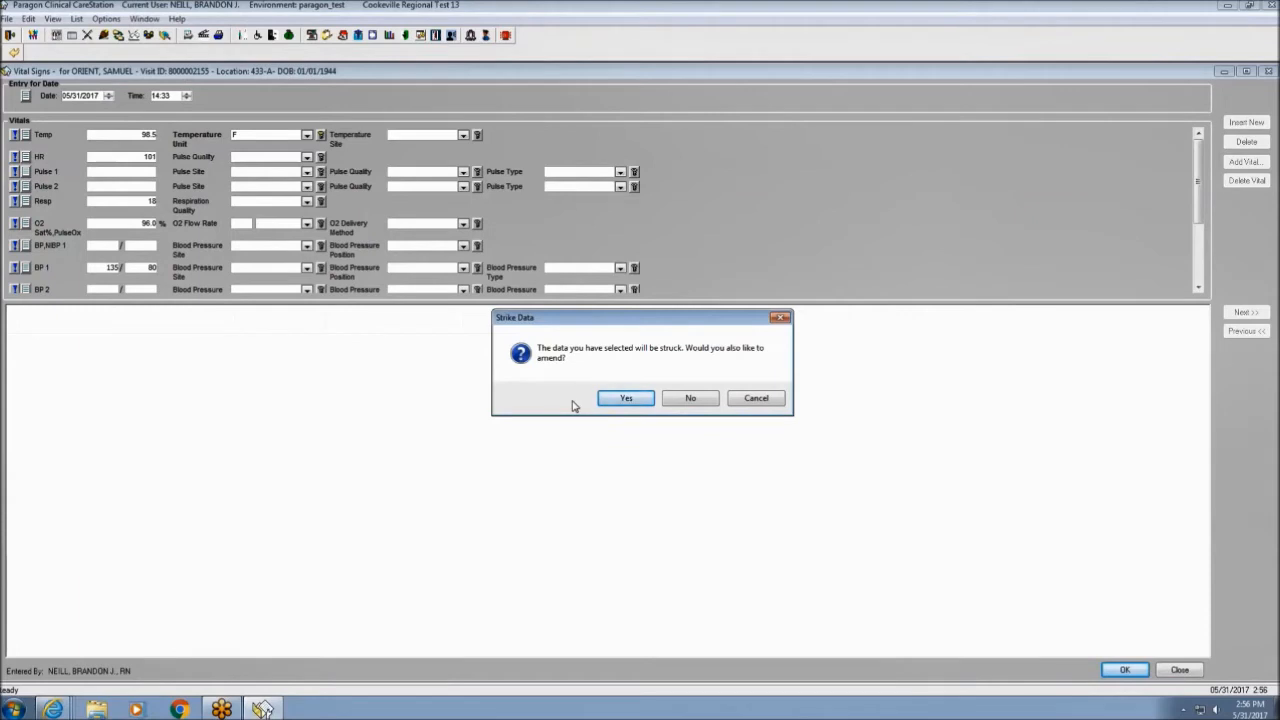
pyautogui.click(623, 399)
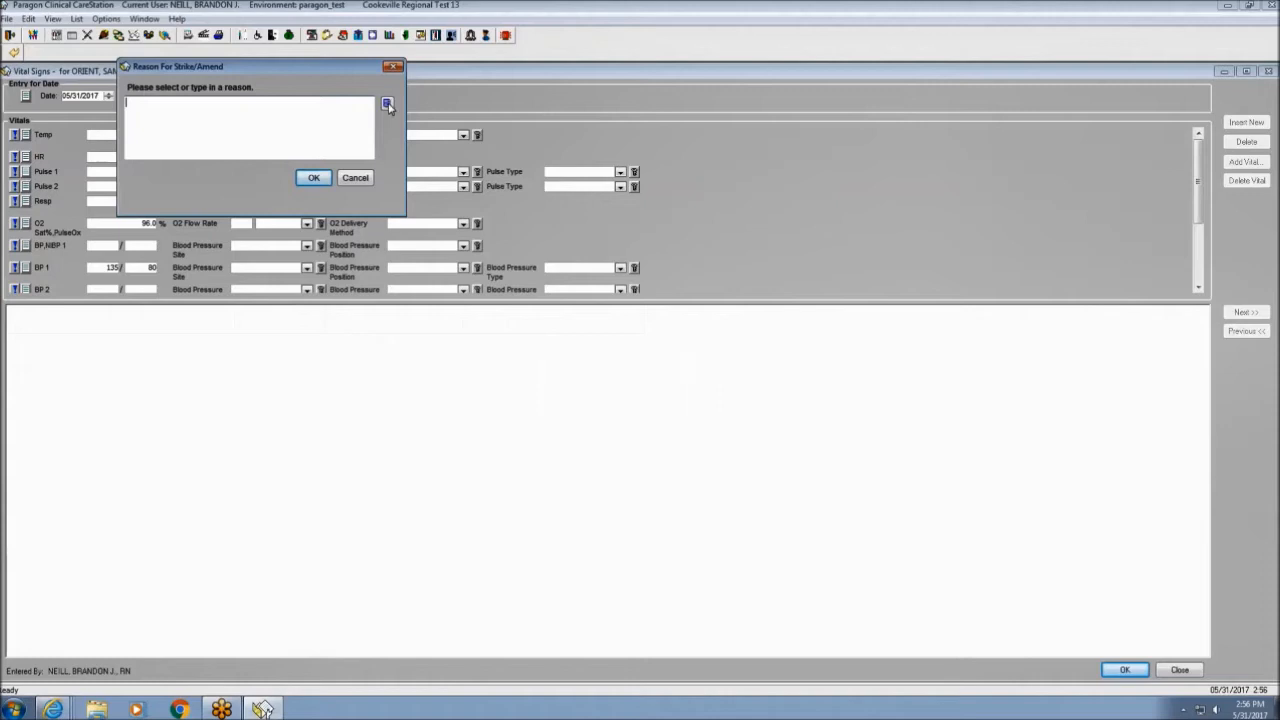
pyautogui.click(388, 105)
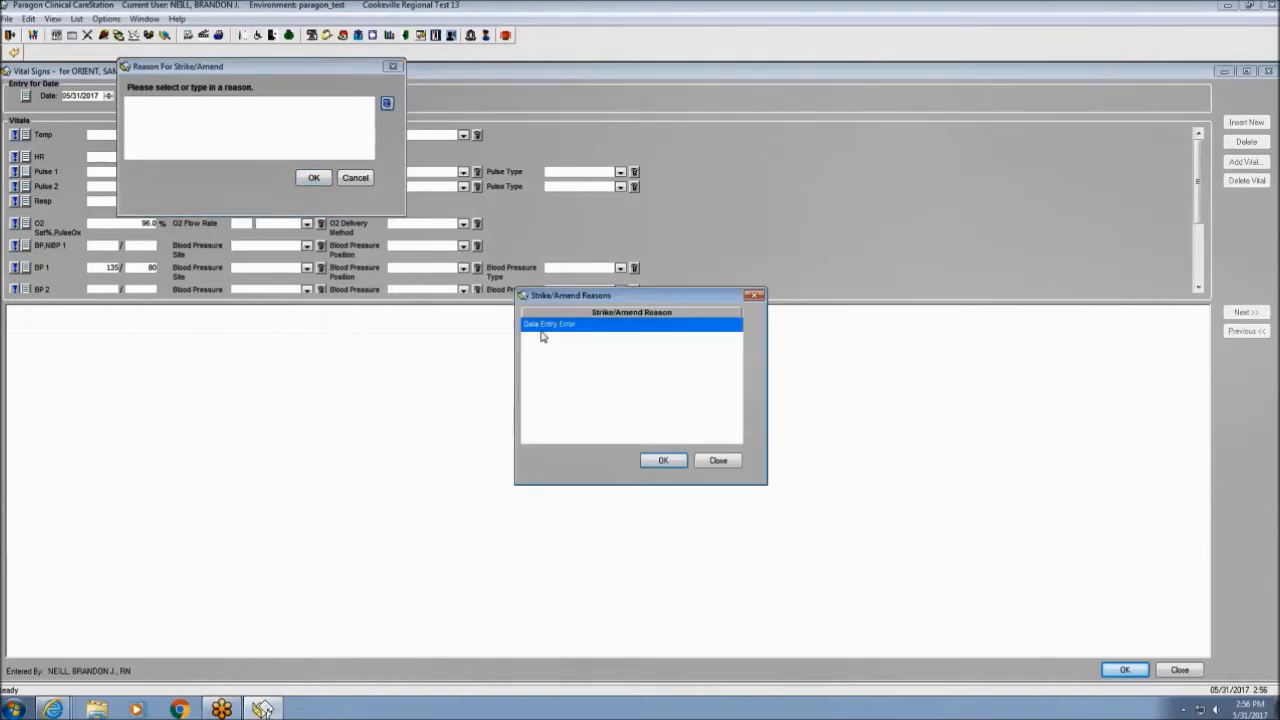
pyautogui.click(662, 462)
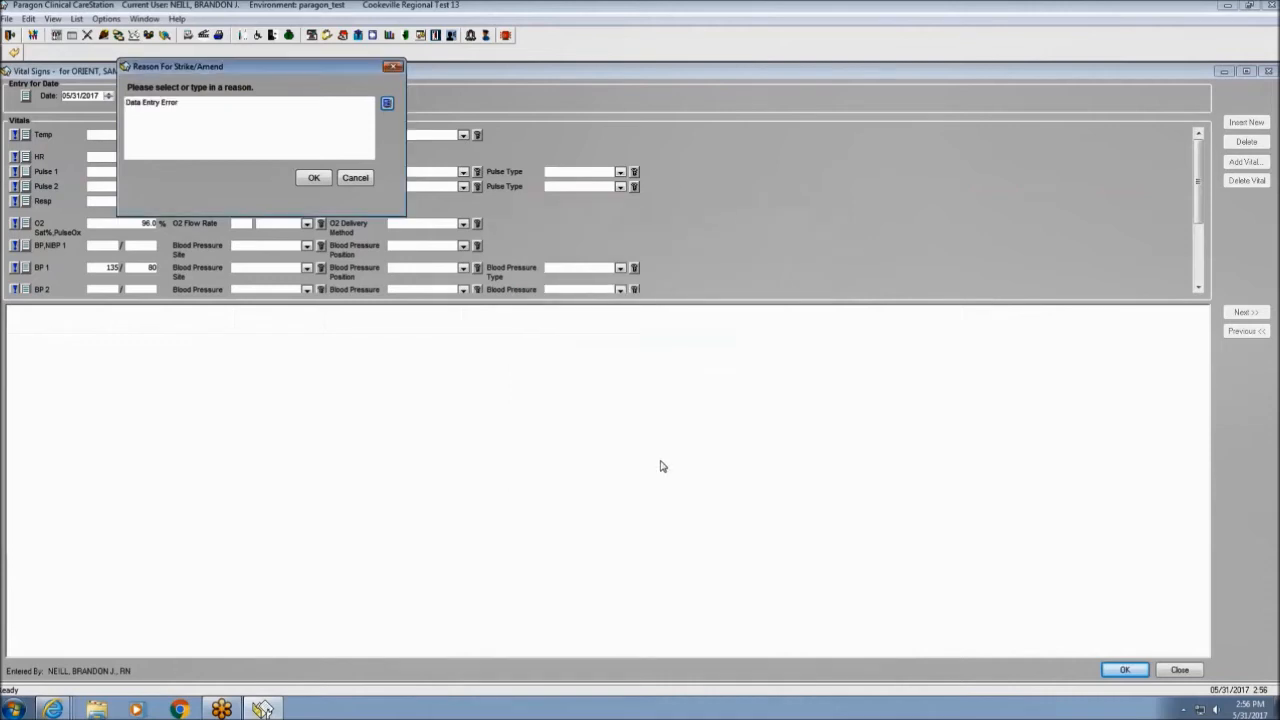
pyautogui.click(313, 180)
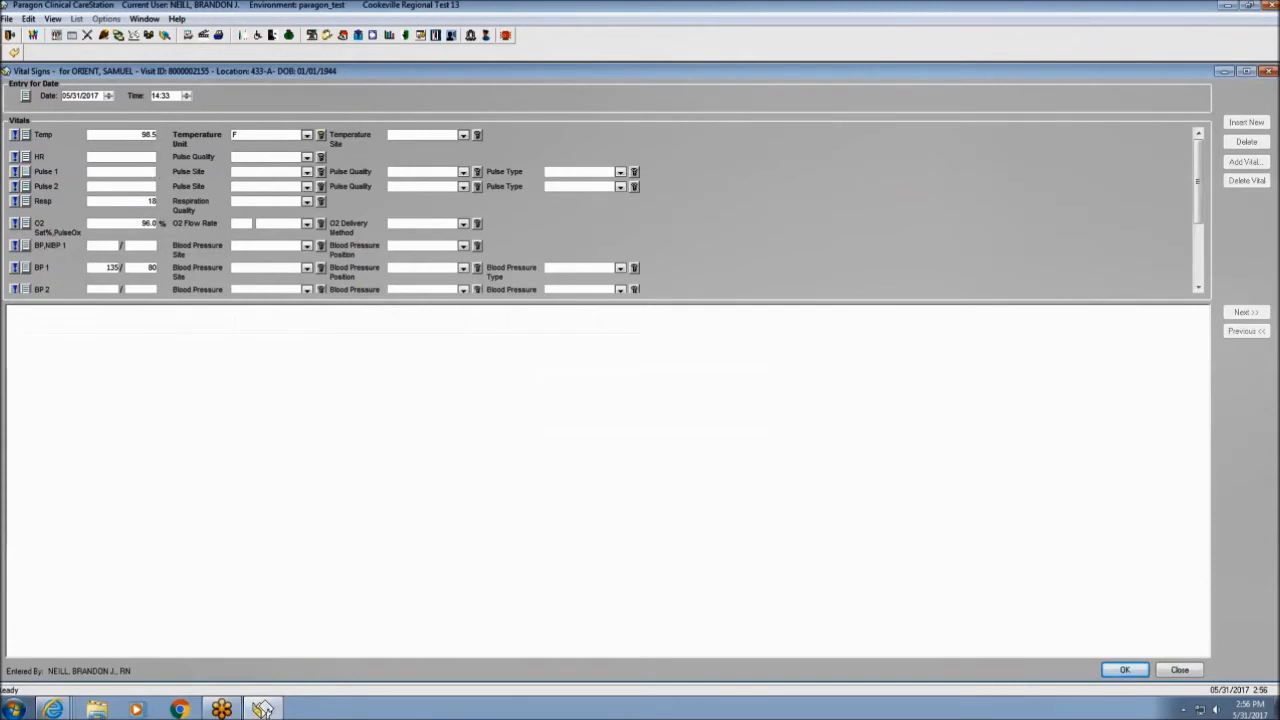
pyautogui.write('80')
pyautogui.click(15, 53)
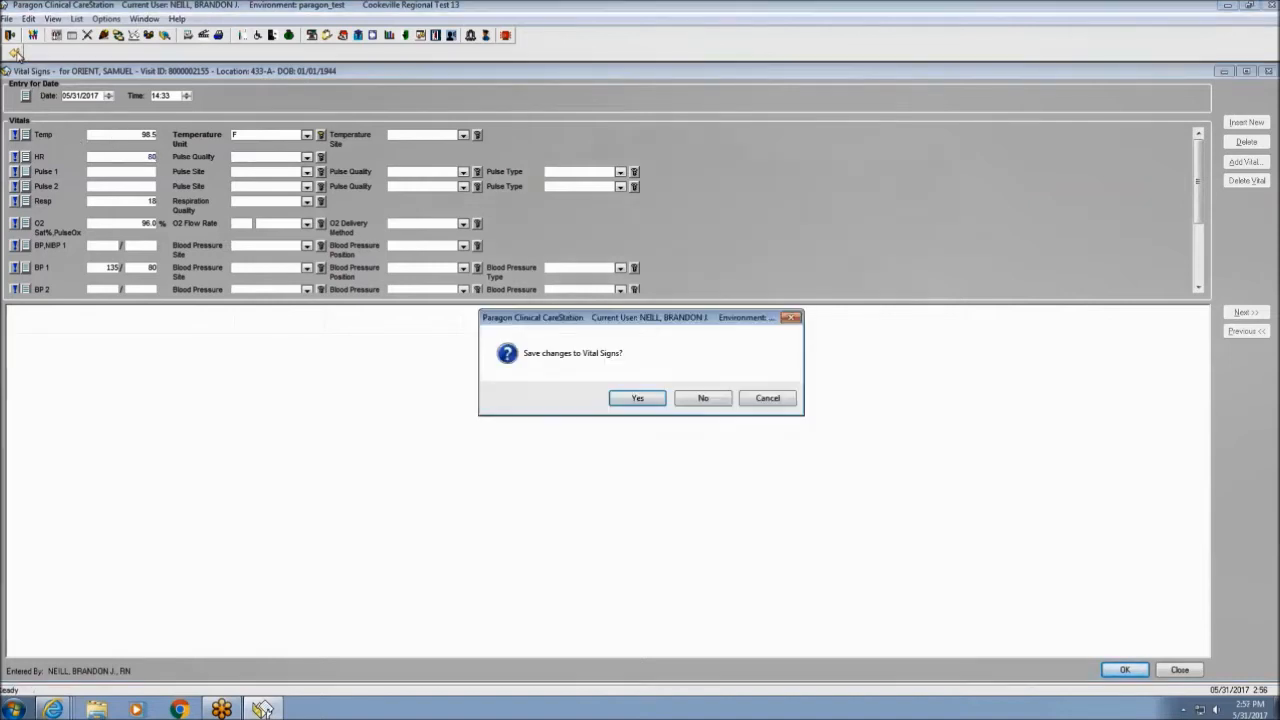
pyautogui.click(637, 399)
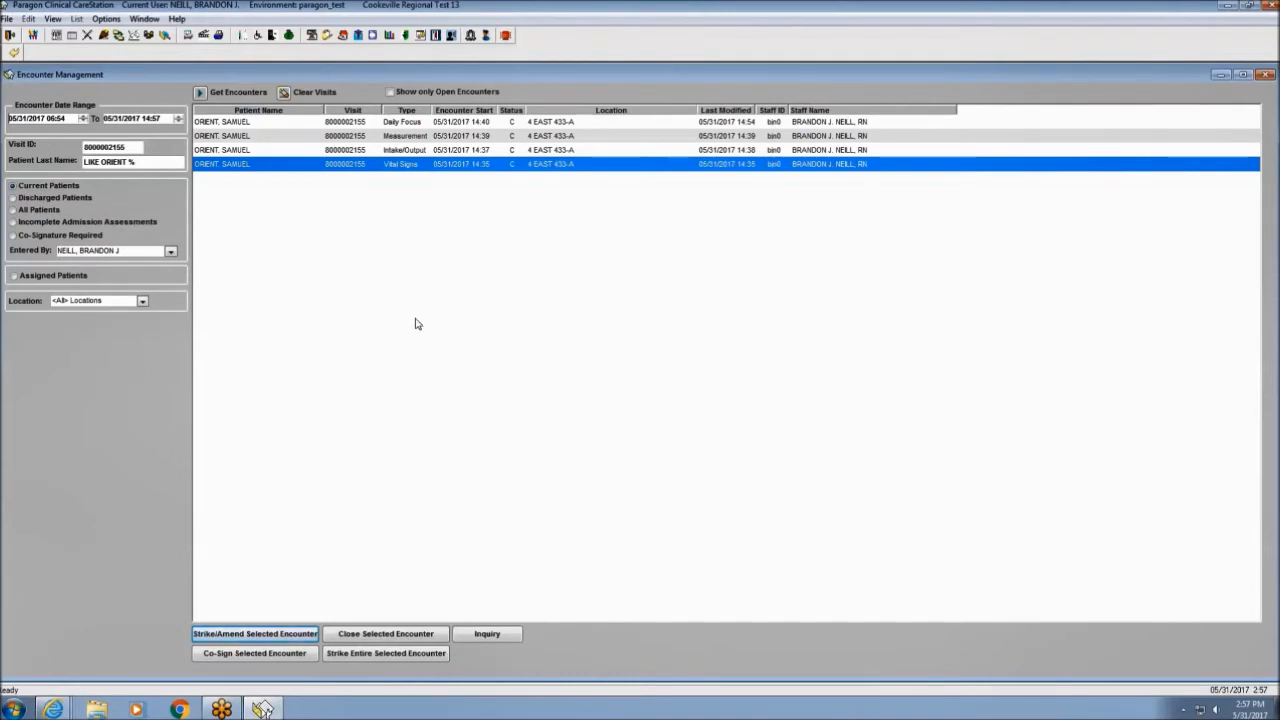
# Open the Daily Focus encounter's cardio section and strike Normal Sinus Rhythm as a Data Entry Error.
pyautogui.click(400, 126)
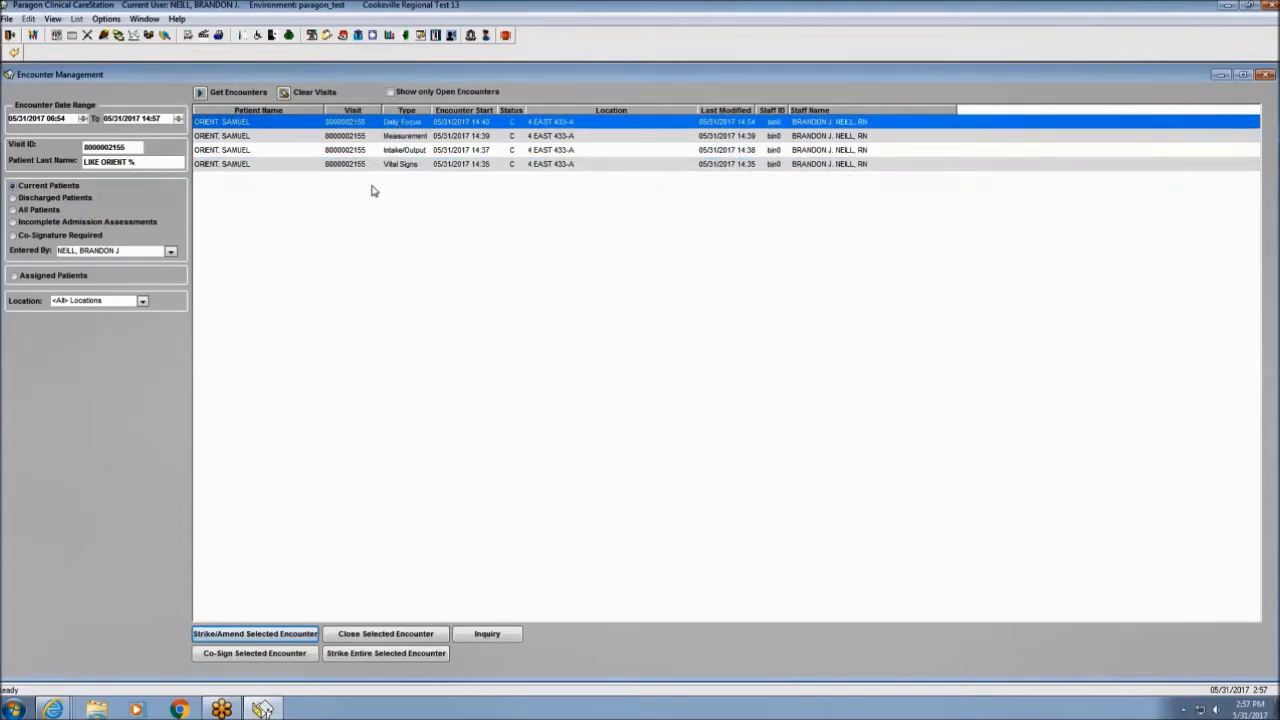
pyautogui.click(268, 636)
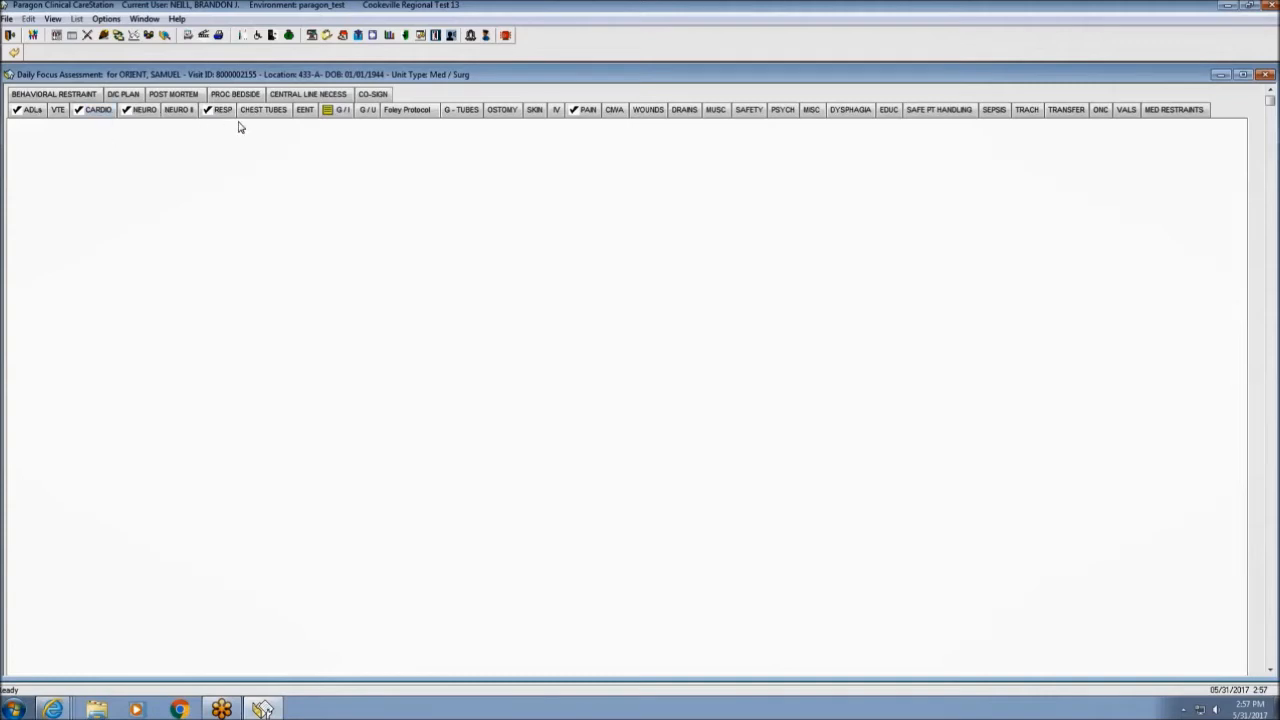
pyautogui.click(78, 115)
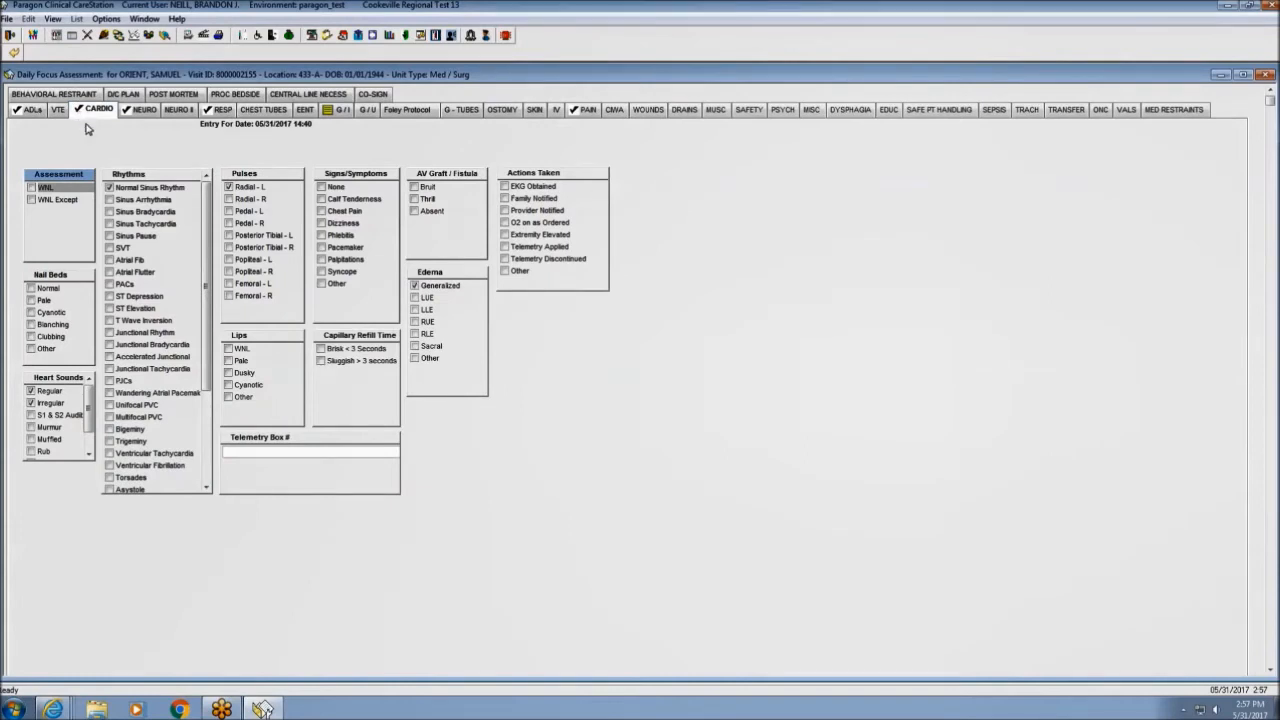
pyautogui.click(110, 188)
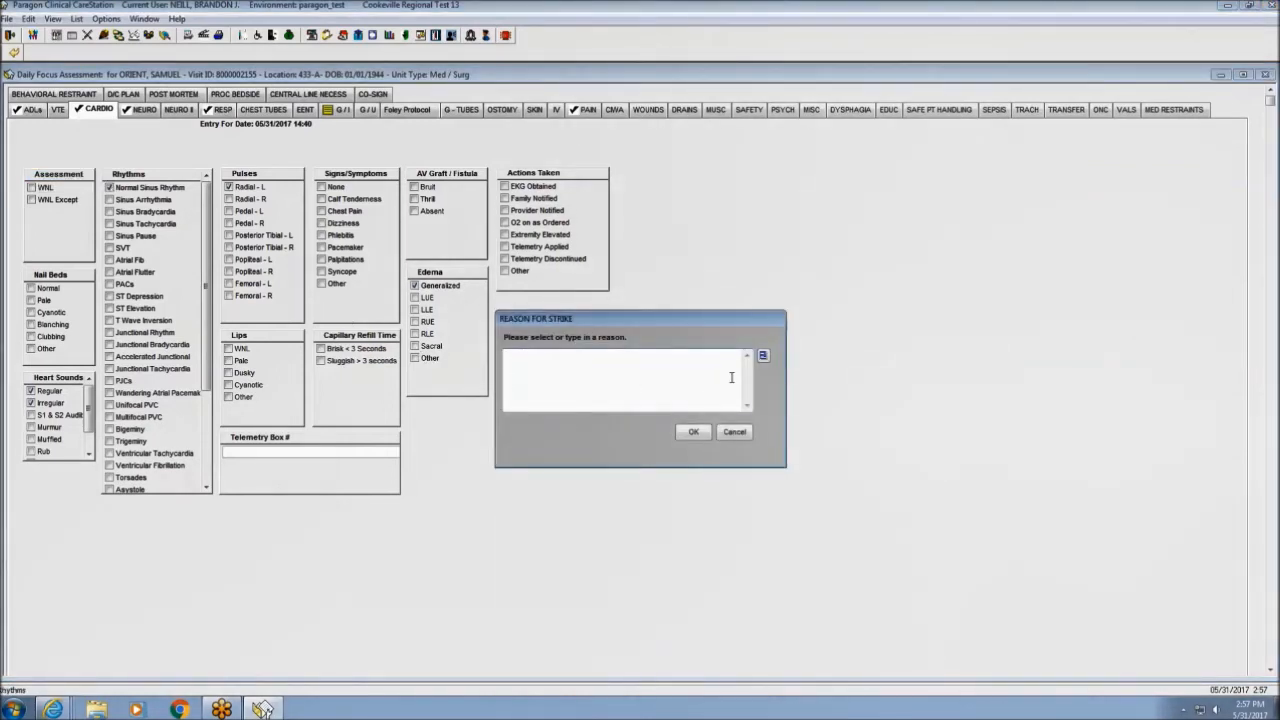
pyautogui.click(763, 356)
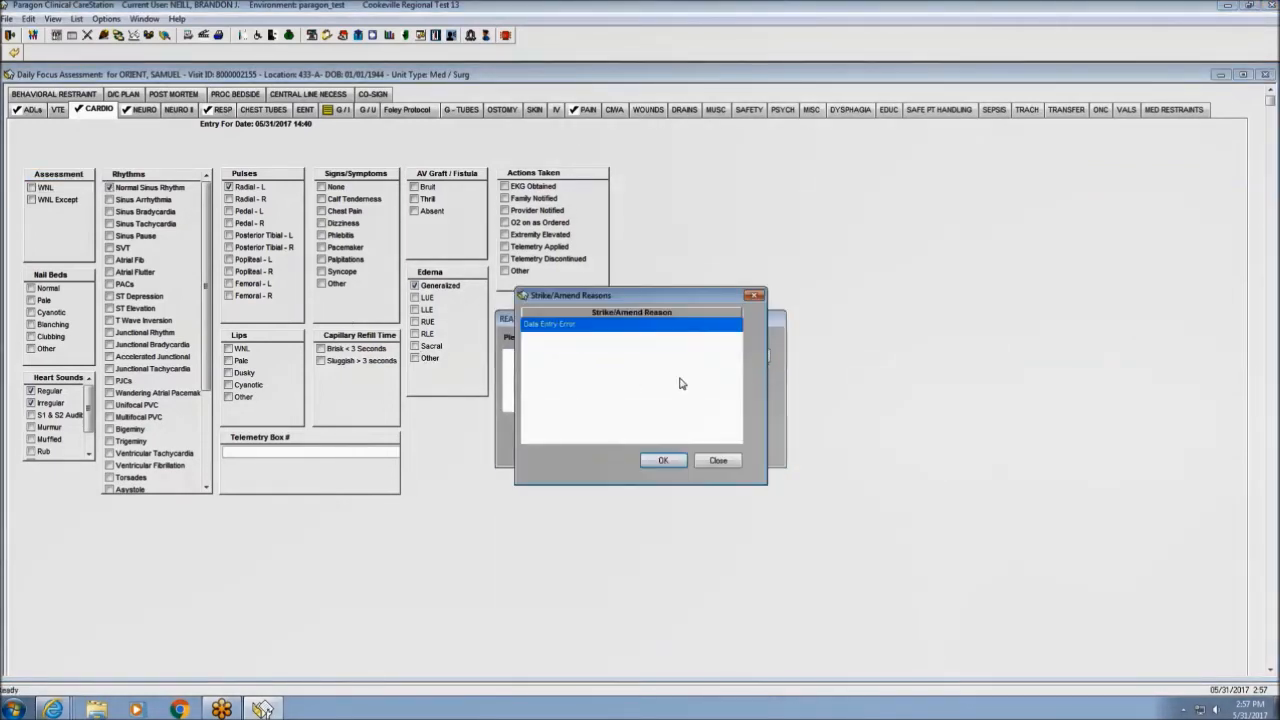
pyautogui.click(663, 460)
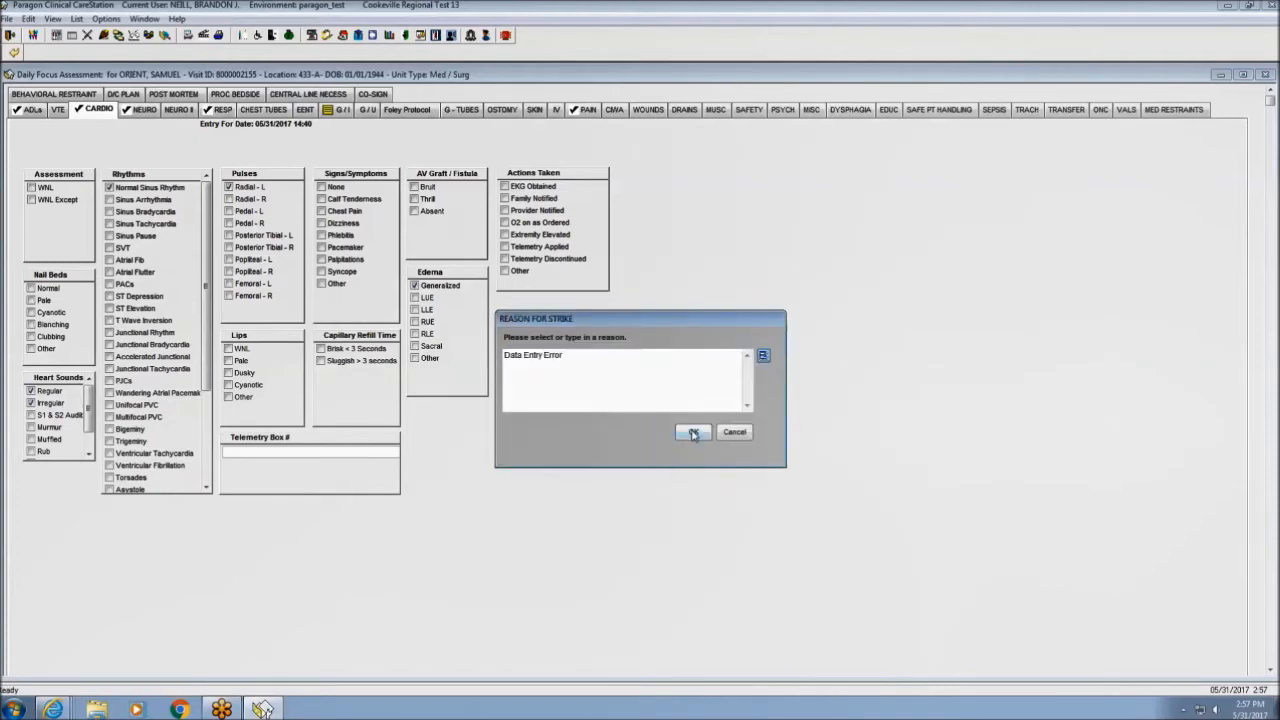
pyautogui.click(693, 433)
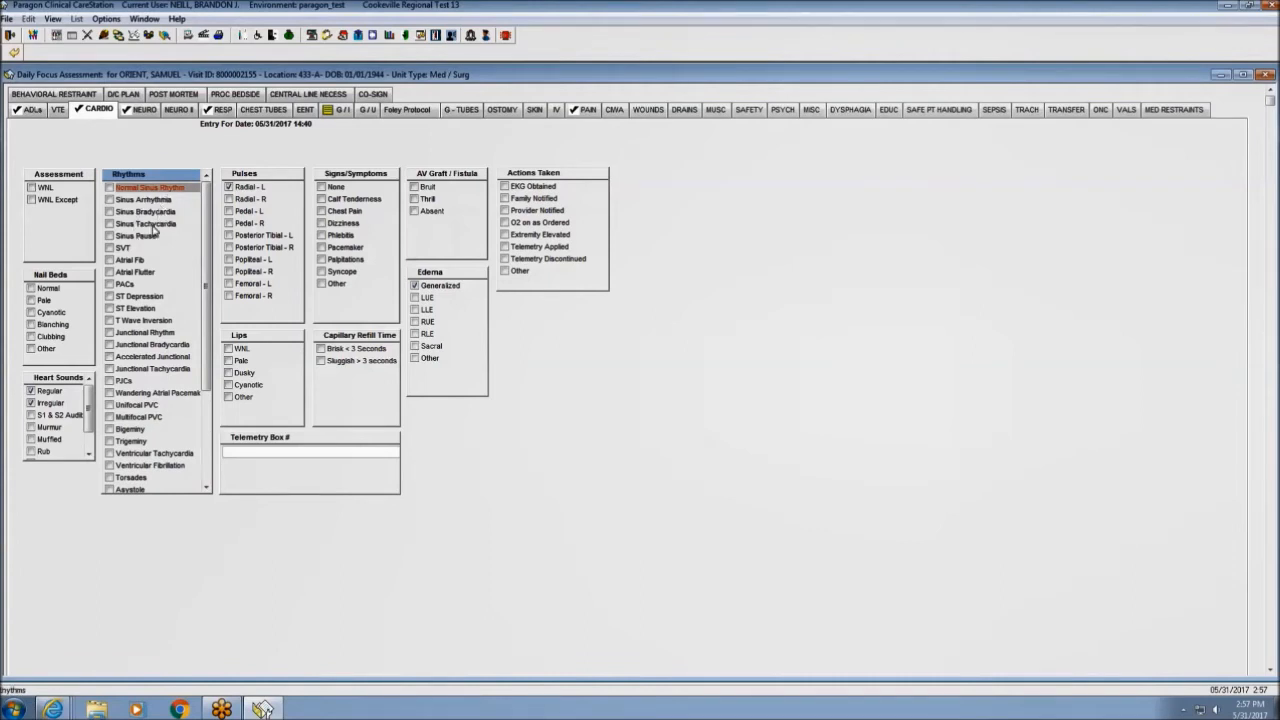
# Chart Atrial Fib as the rhythm, giving Data Entry Error as the amend reason.
pyautogui.click(110, 261)
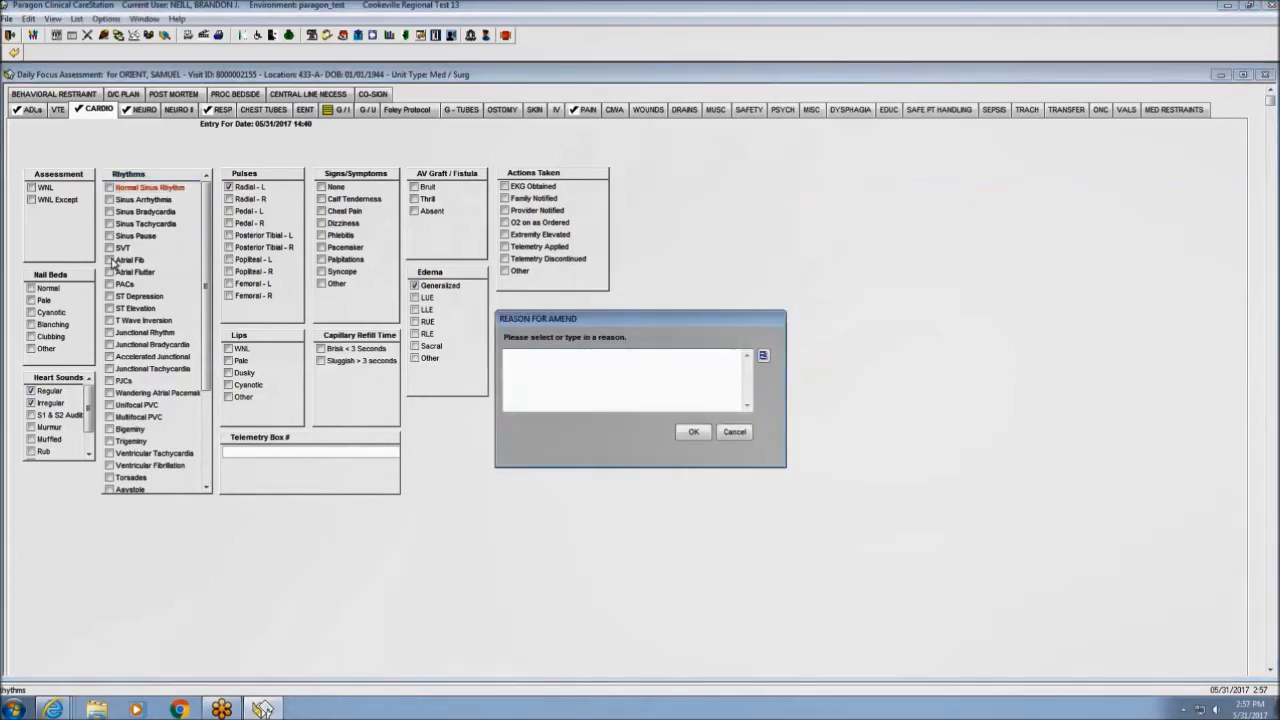
pyautogui.click(763, 356)
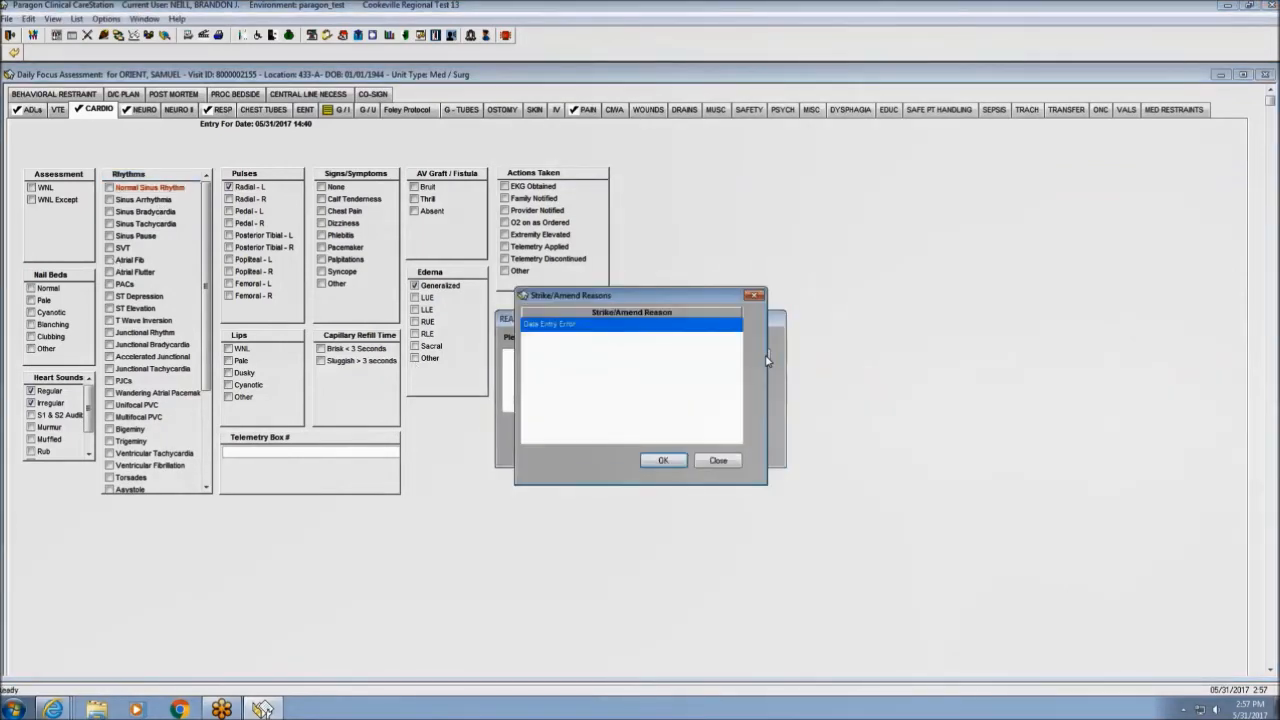
pyautogui.click(666, 462)
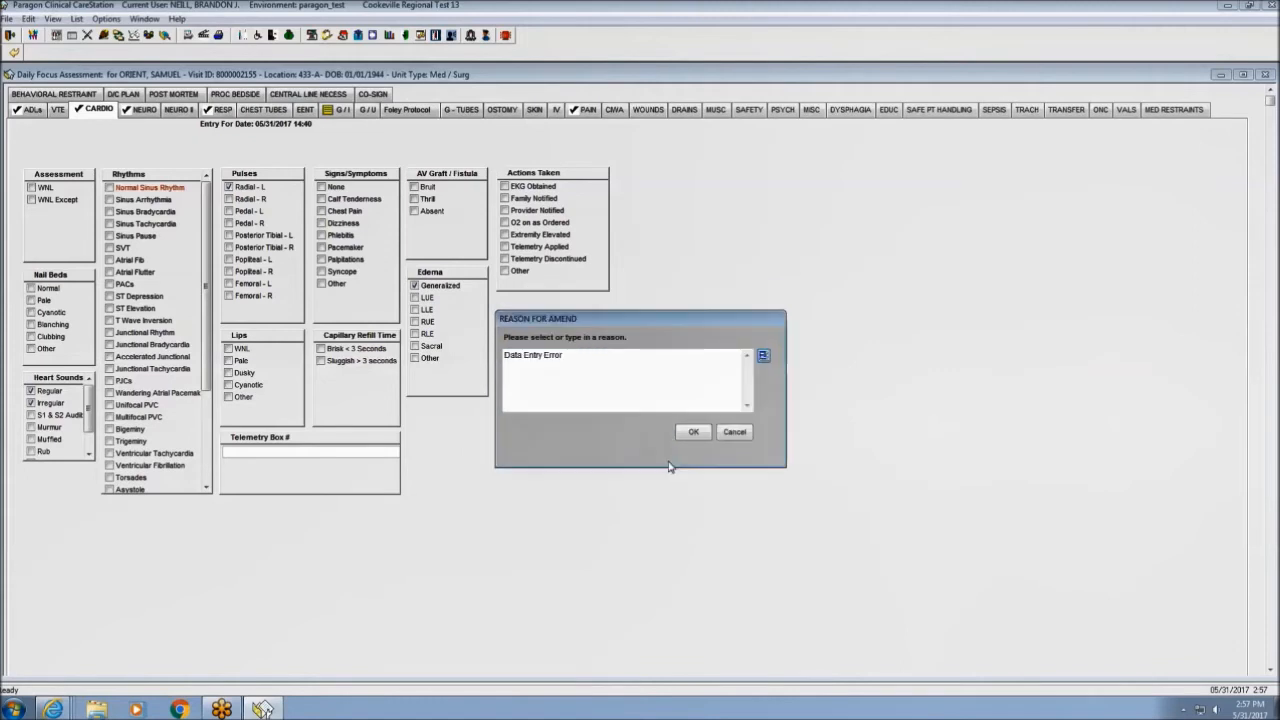
pyautogui.click(694, 432)
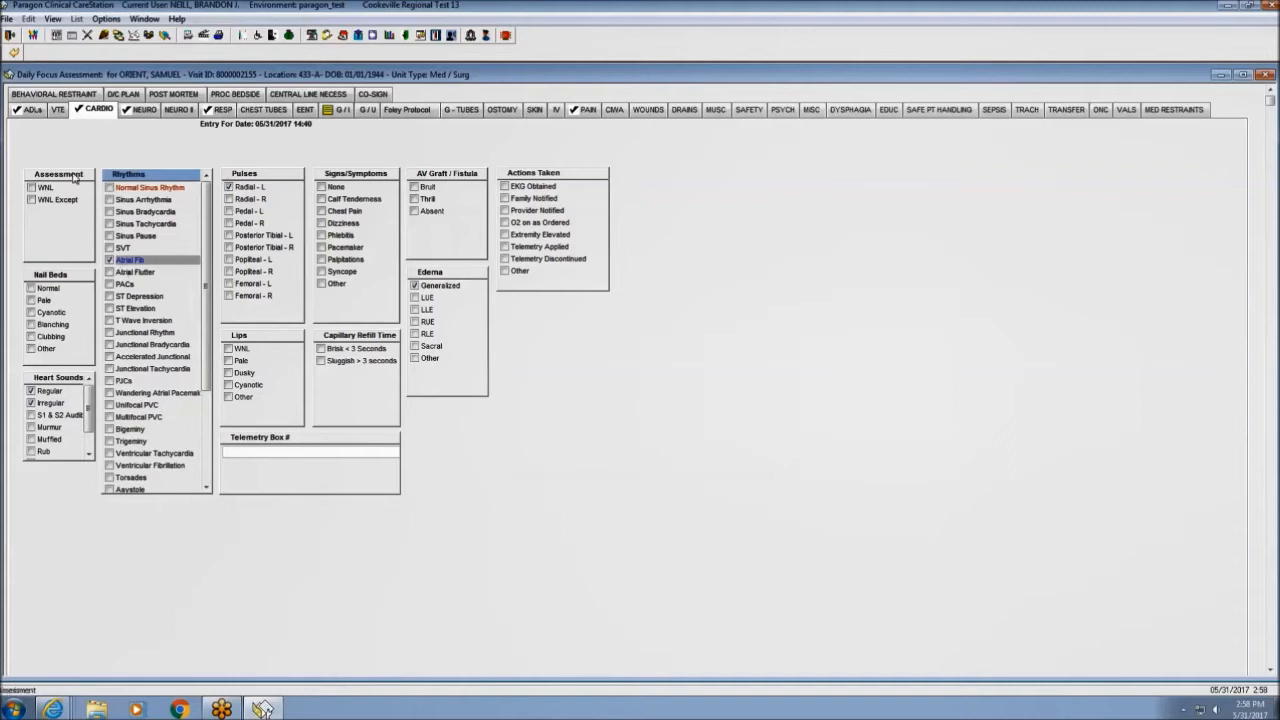
# Save the amended cardio assessment, close the Daily Focus encounter, and return to CareGlance.
pyautogui.click(14, 53)
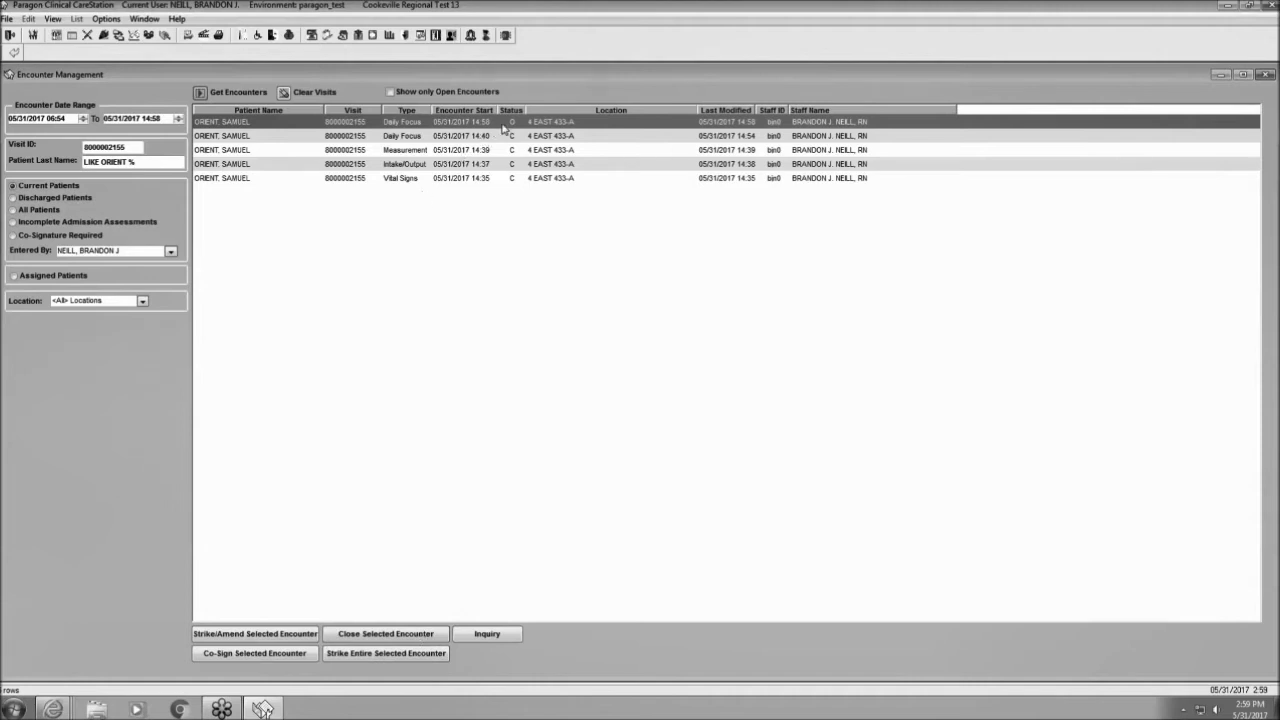
pyautogui.click(391, 639)
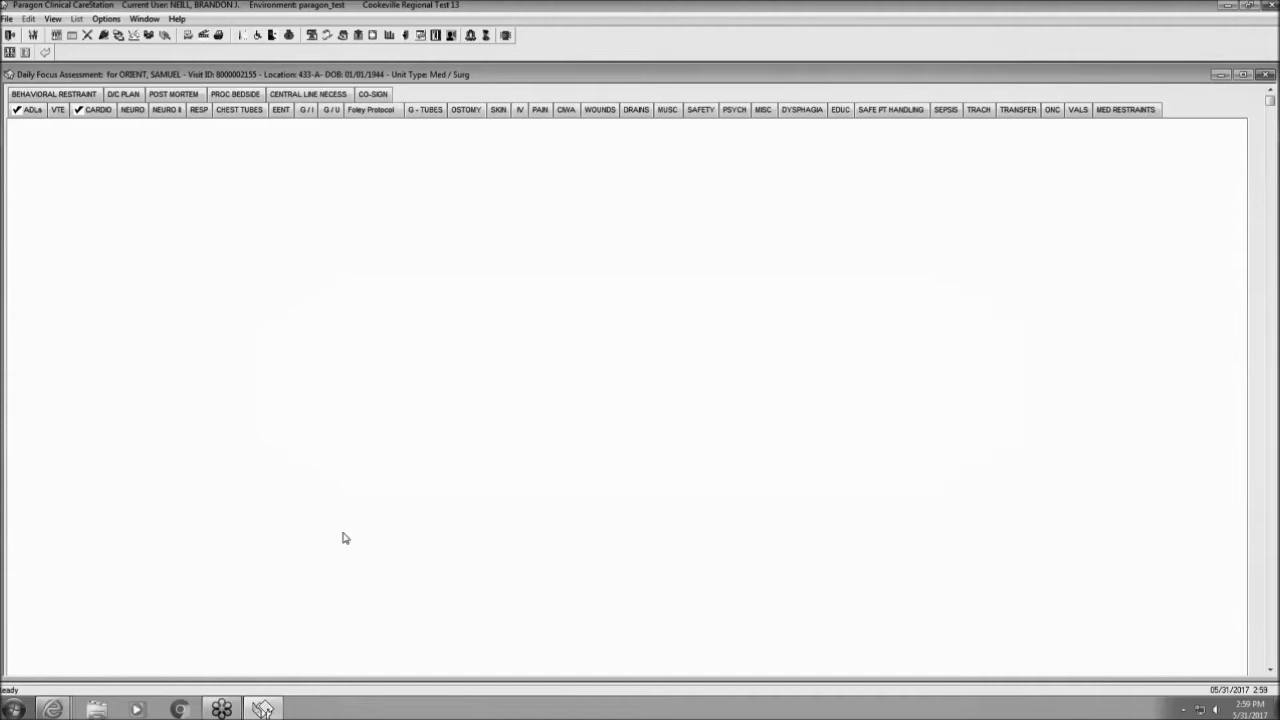
pyautogui.click(45, 53)
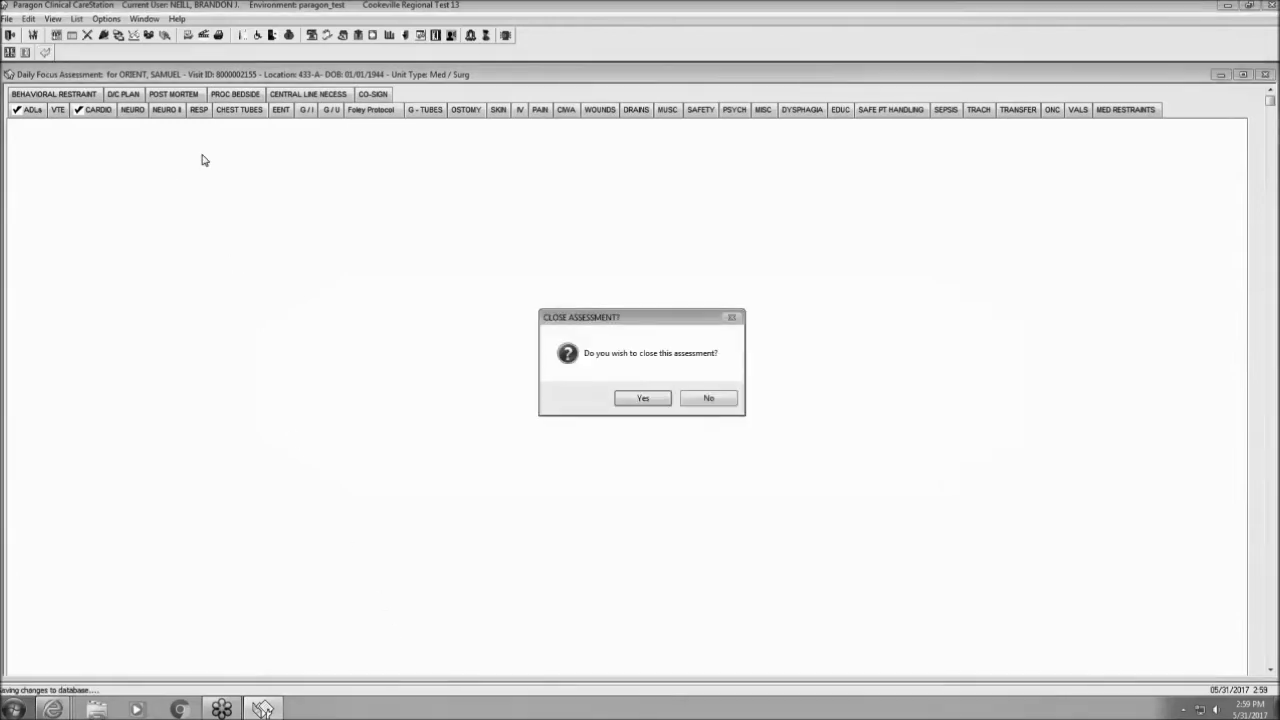
pyautogui.click(643, 399)
pyautogui.click(15, 53)
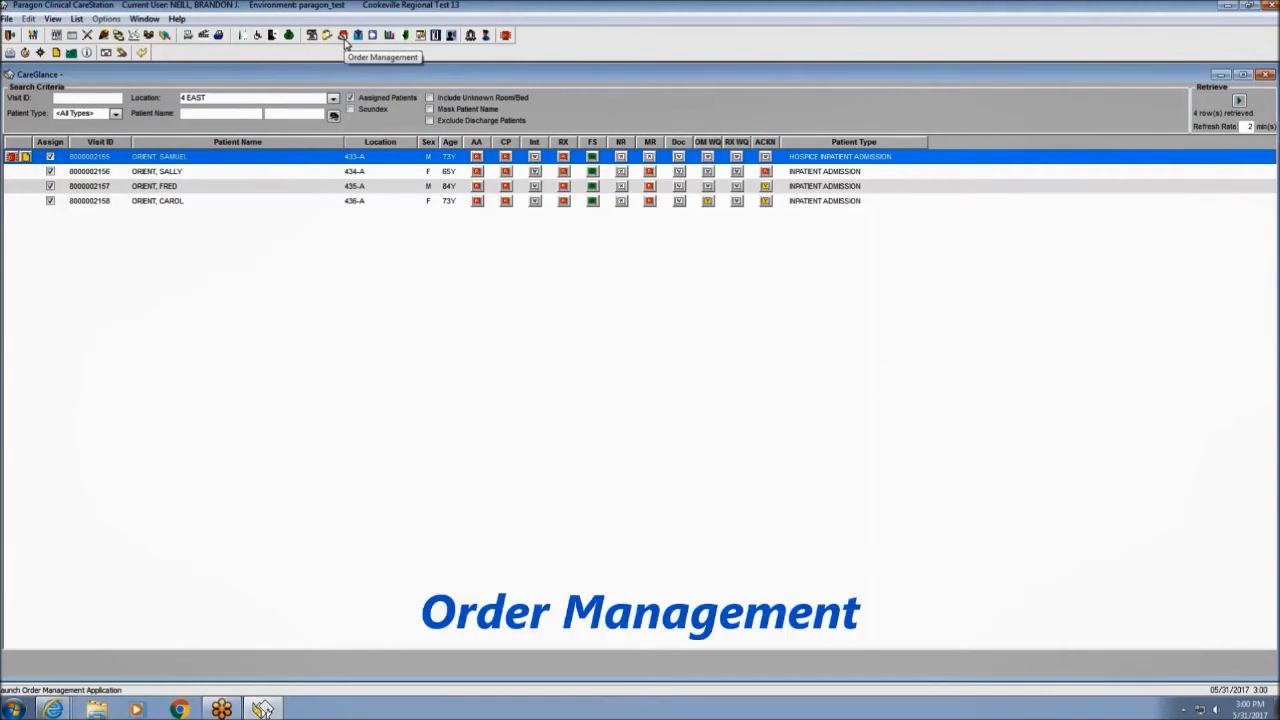
# Open Order Management on the Order Inquiry list showing orders 110 through 131.
pyautogui.click(344, 38)
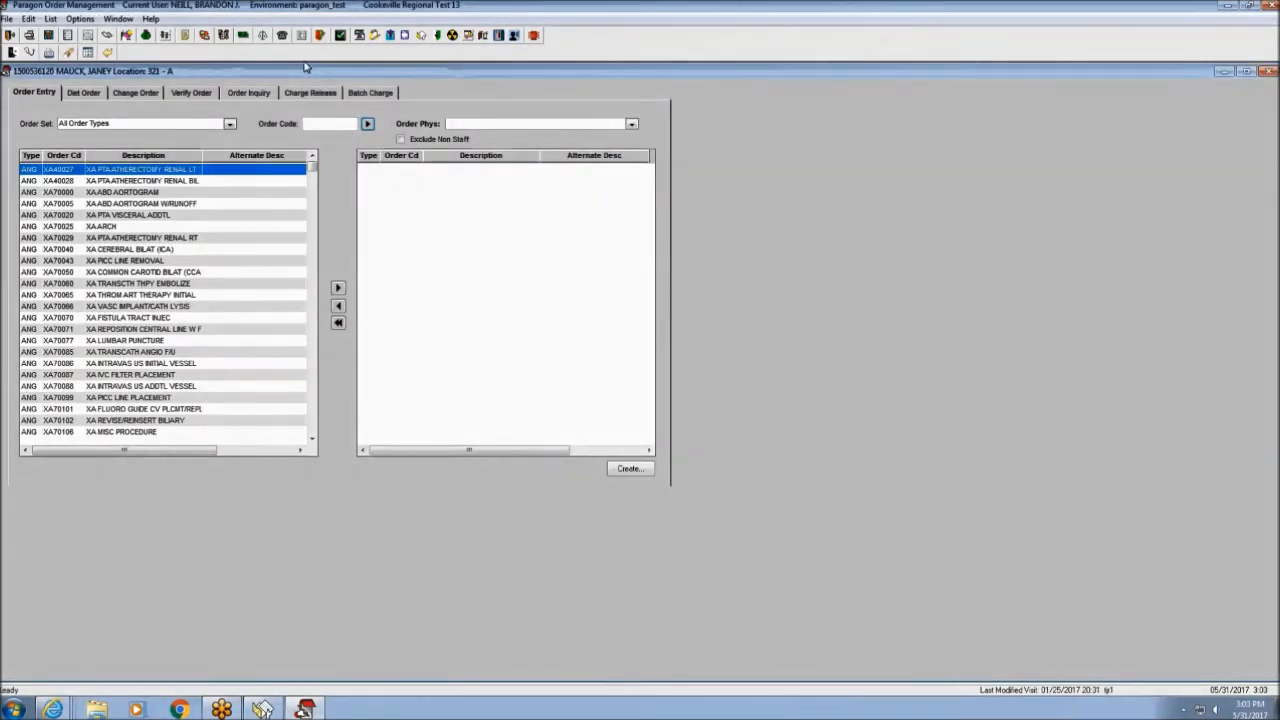
pyautogui.click(252, 98)
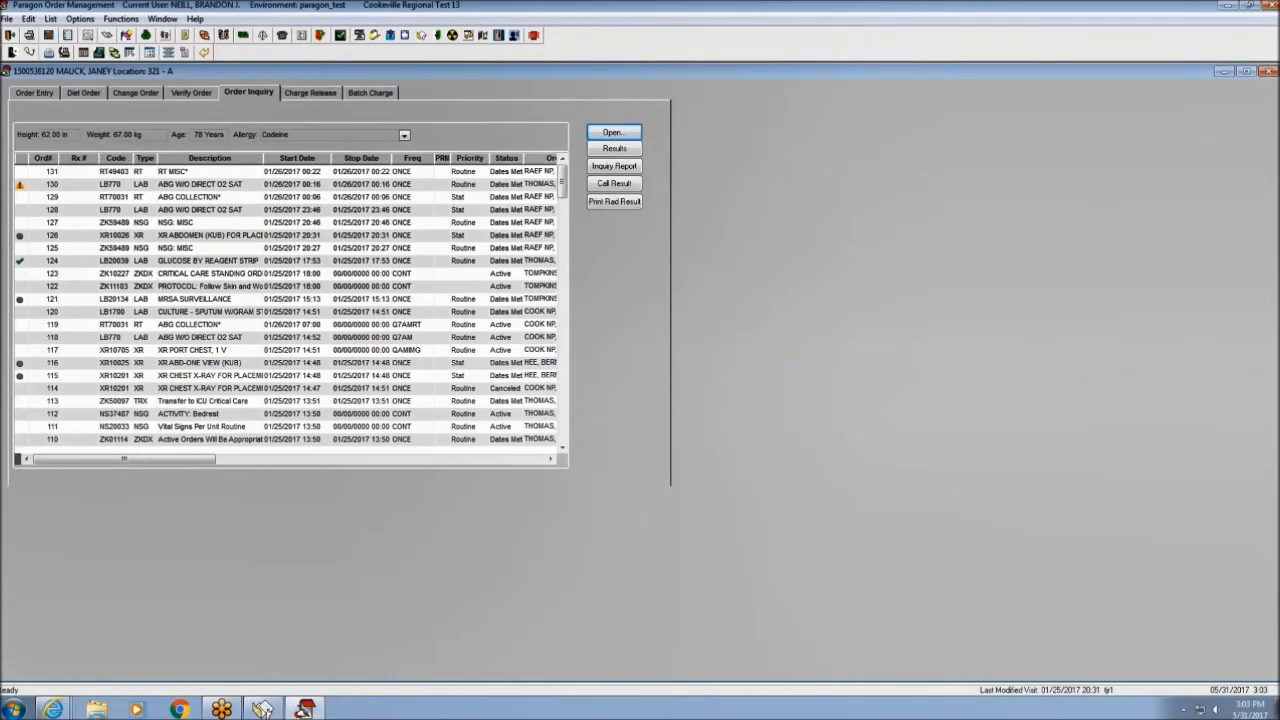
# Sort orders by newest order number and view the glucose reagent strip result.
pyautogui.click(362, 159)
pyautogui.click(306, 160)
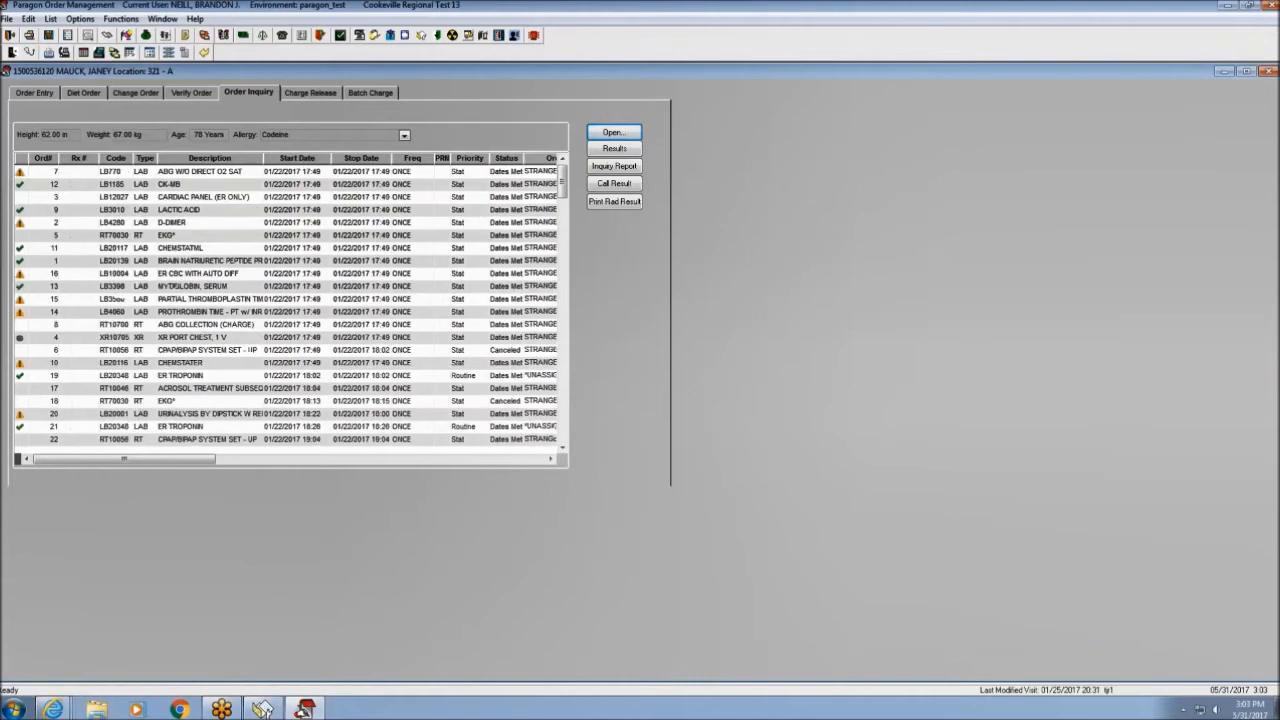
pyautogui.click(48, 162)
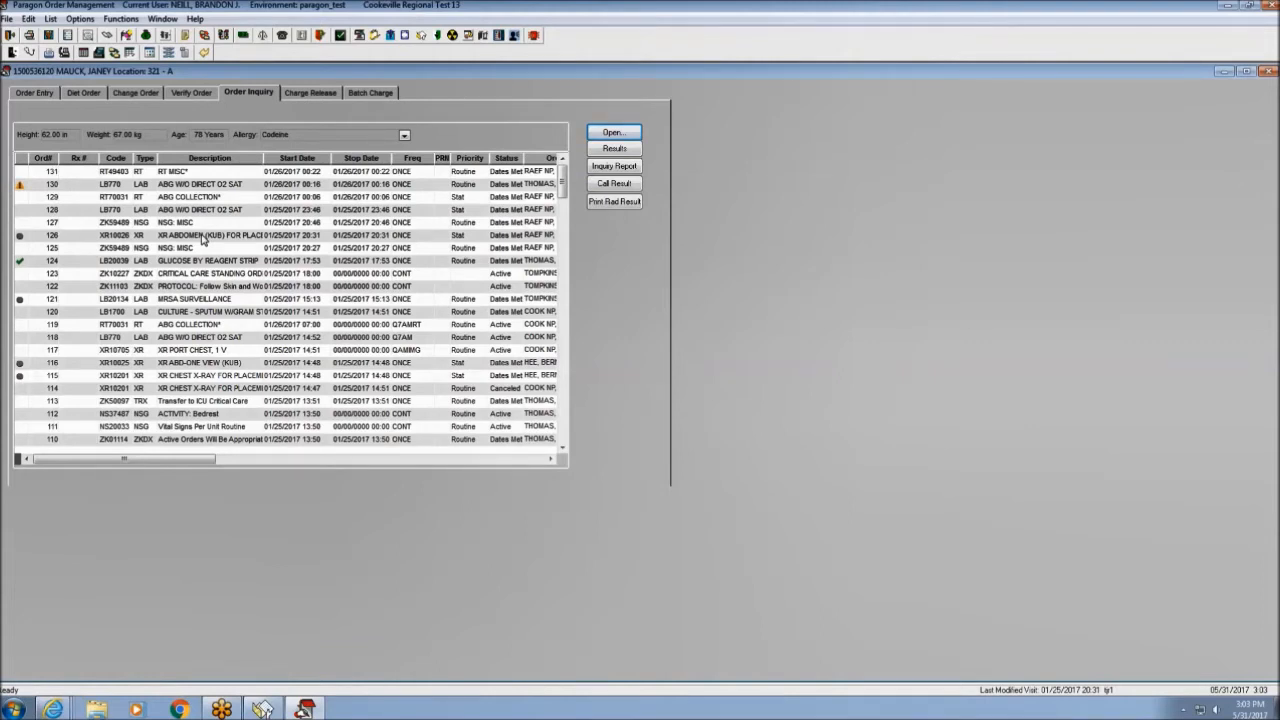
pyautogui.click(152, 265)
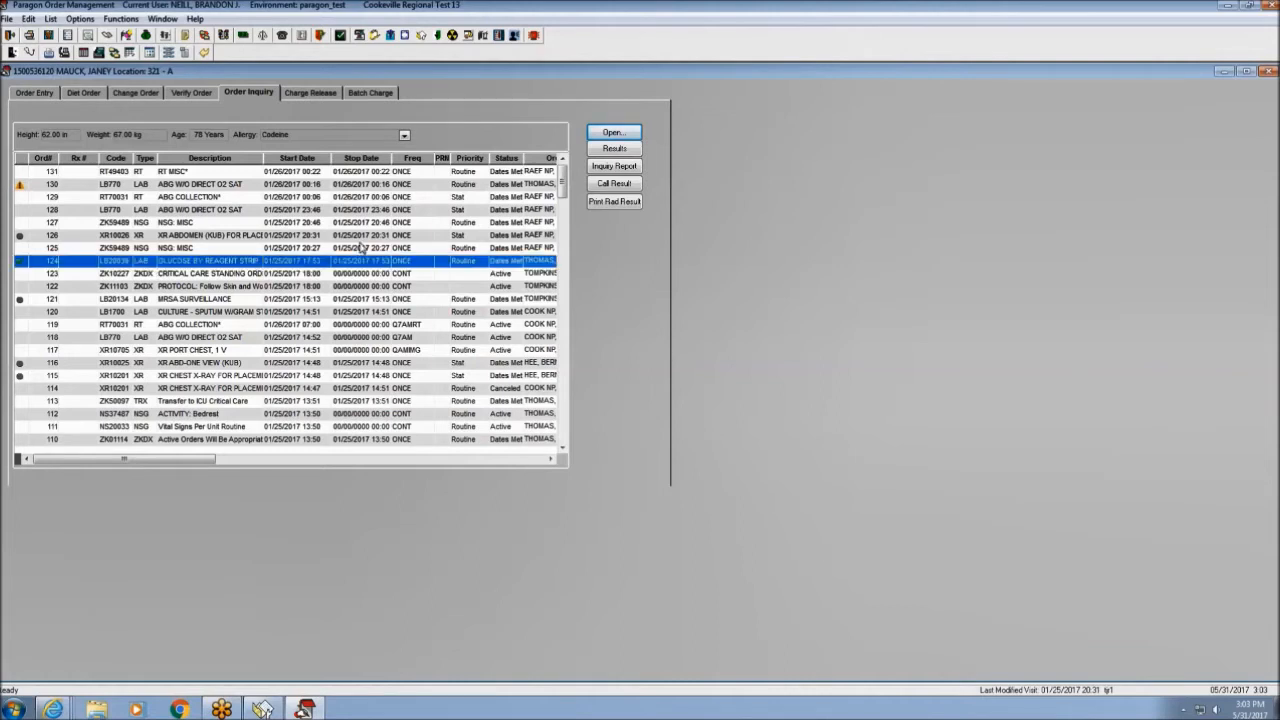
pyautogui.click(613, 149)
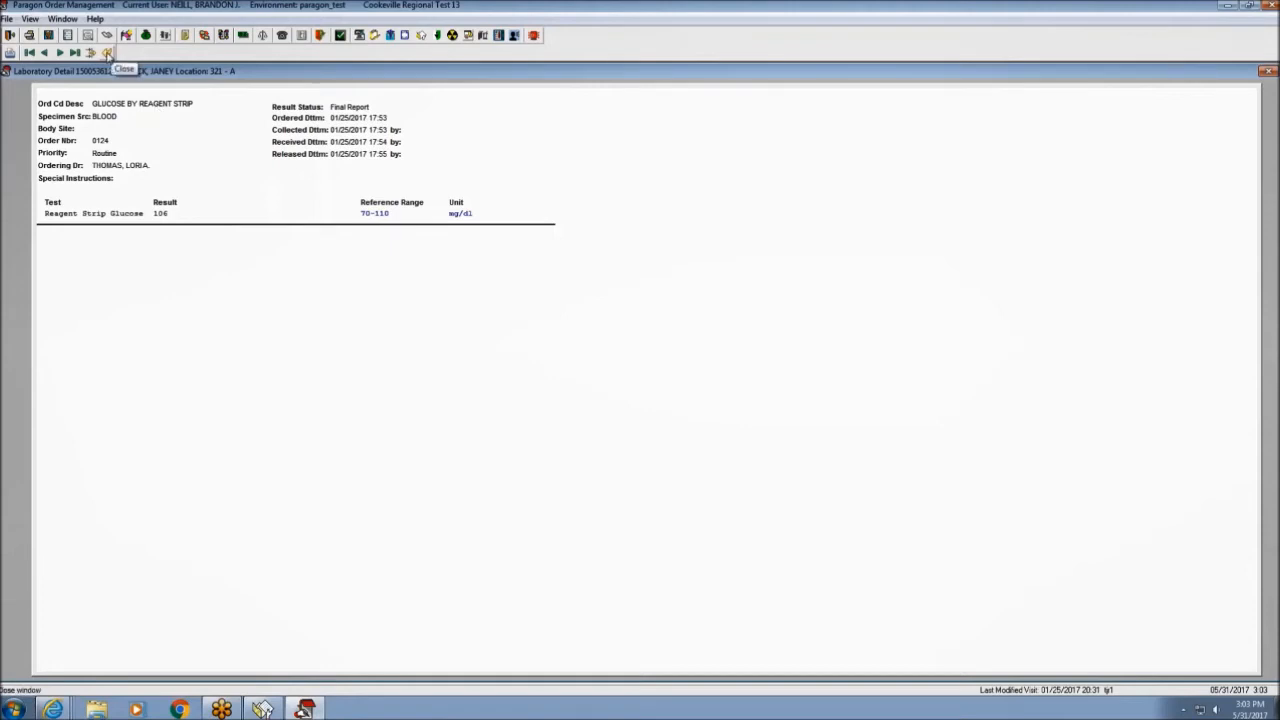
pyautogui.click(107, 53)
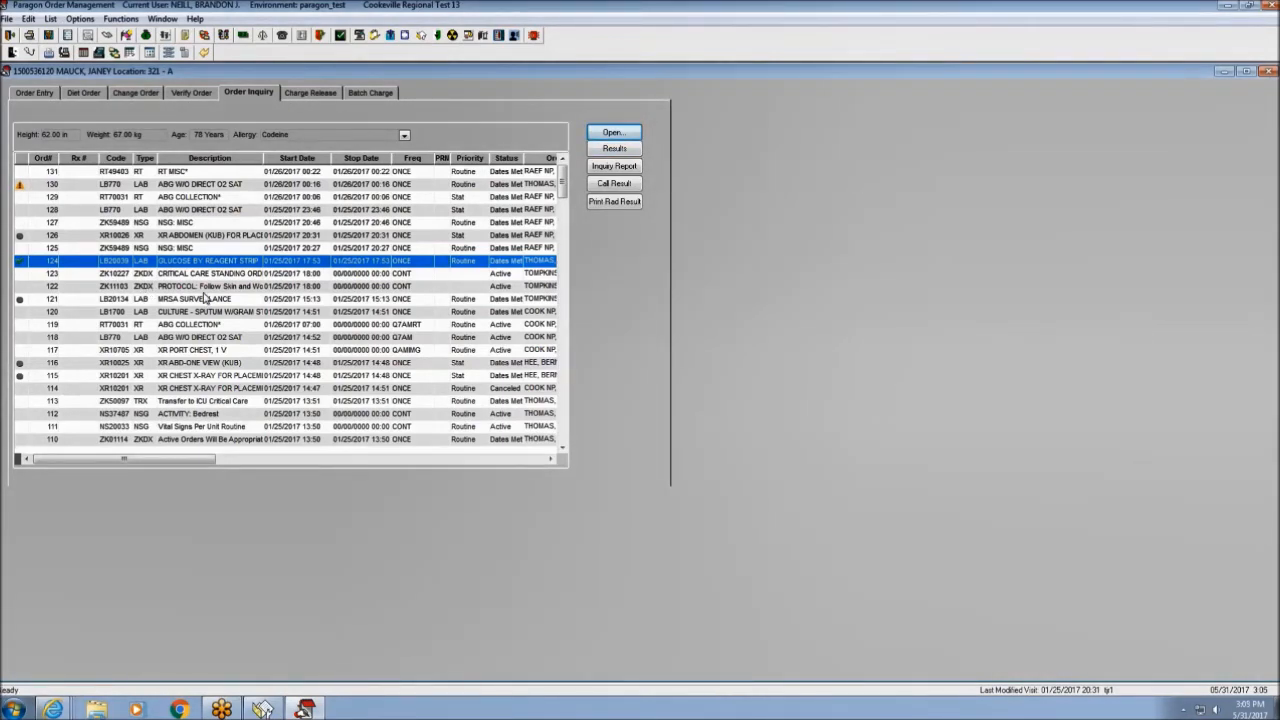
# Review order 125's nursing instructions, then return to Visit Selection.
pyautogui.click(178, 249)
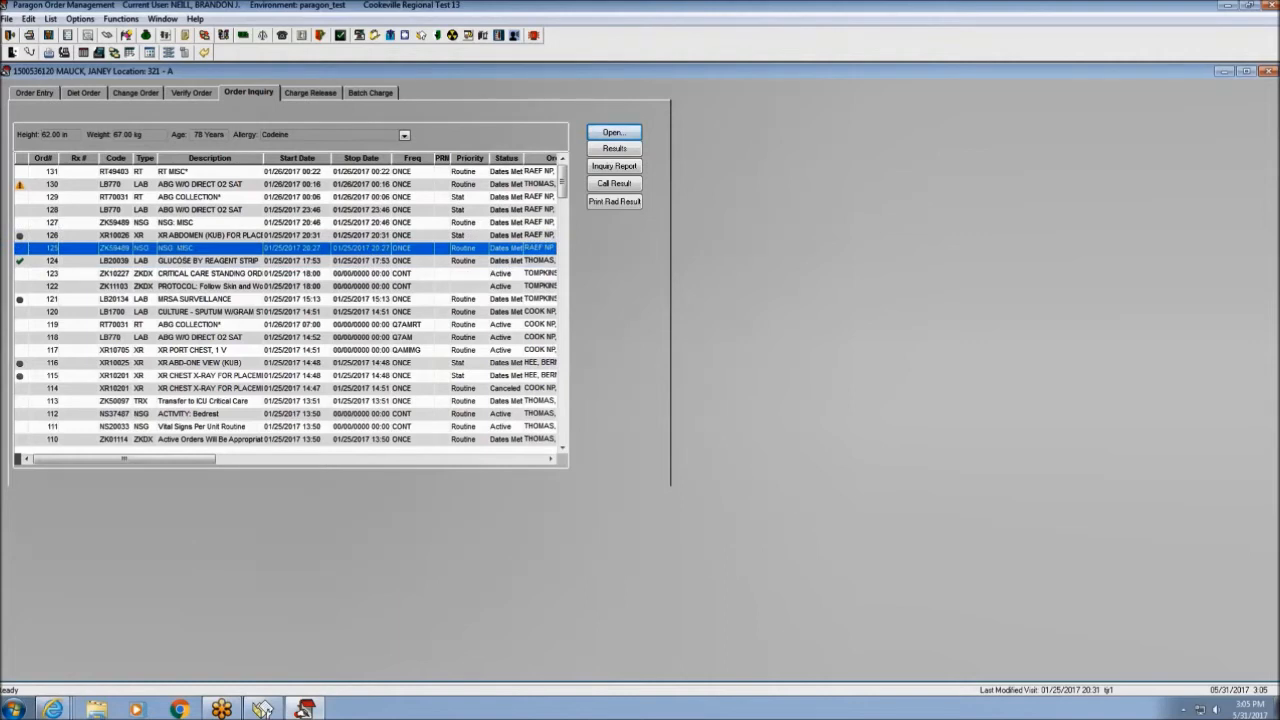
pyautogui.click(613, 132)
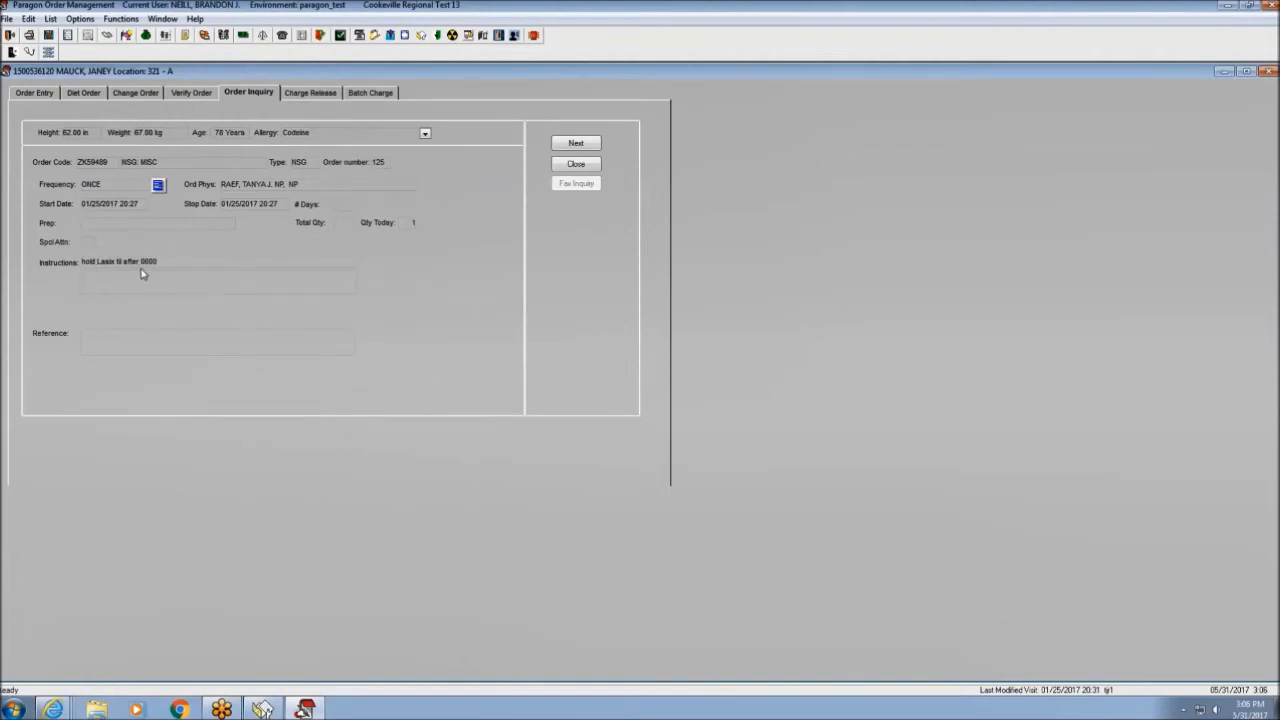
pyautogui.click(575, 164)
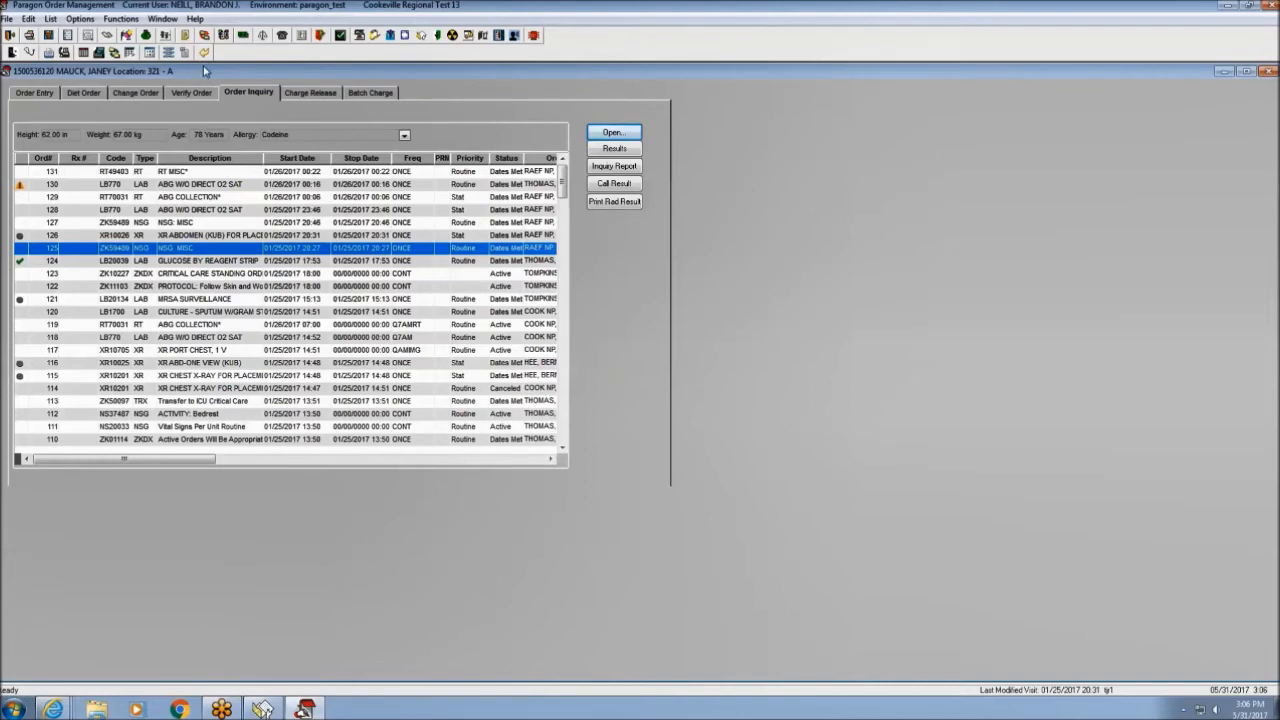
pyautogui.click(204, 53)
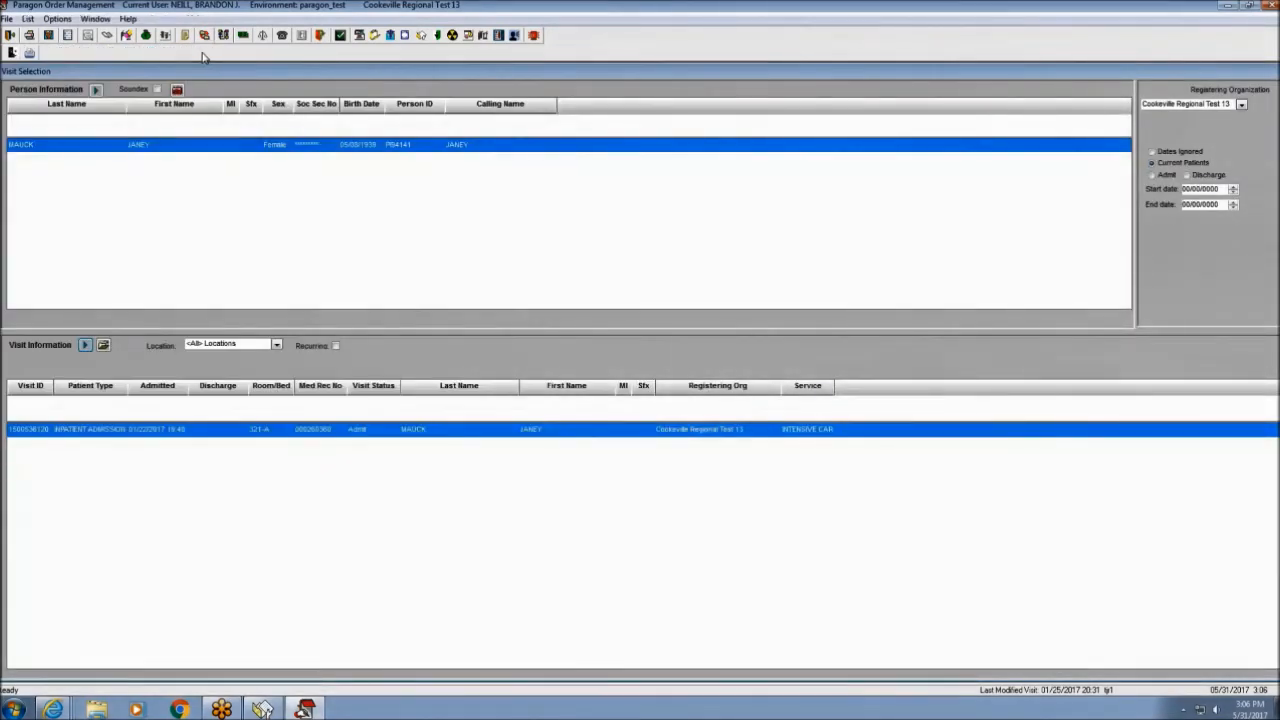
# Exit Order Management and confirm ending the session.
pyautogui.click(9, 36)
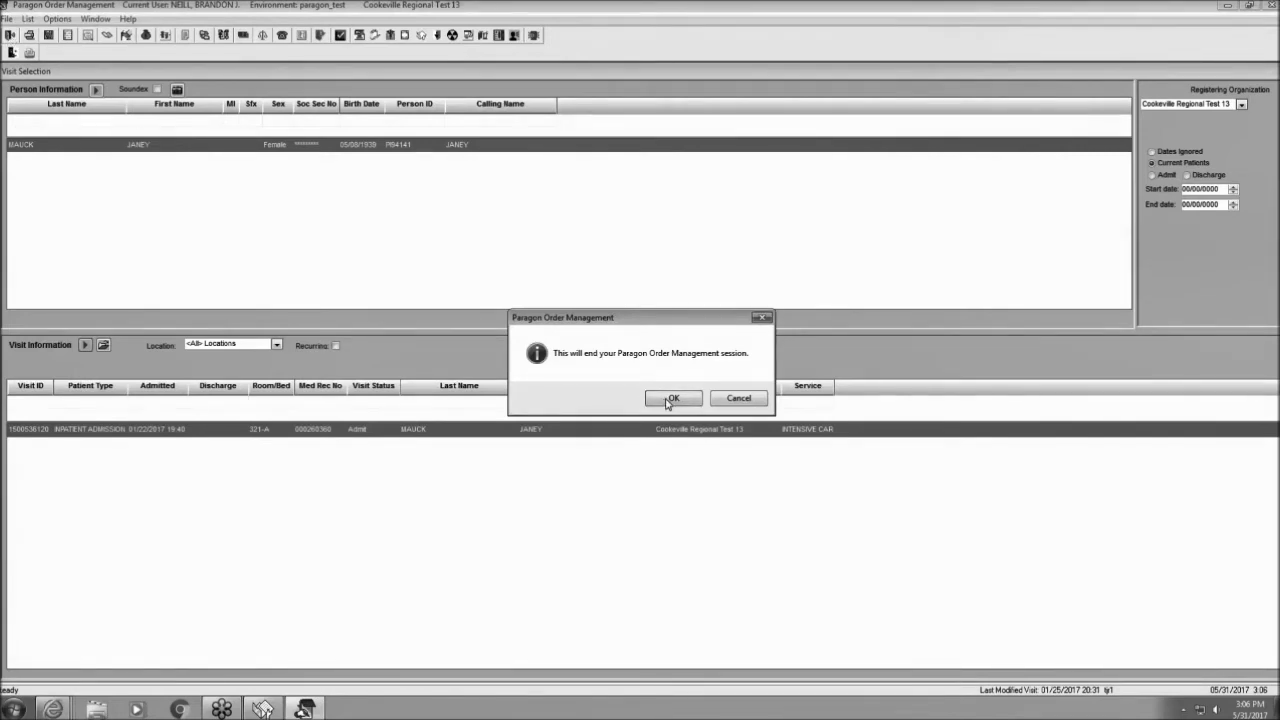
pyautogui.click(672, 399)
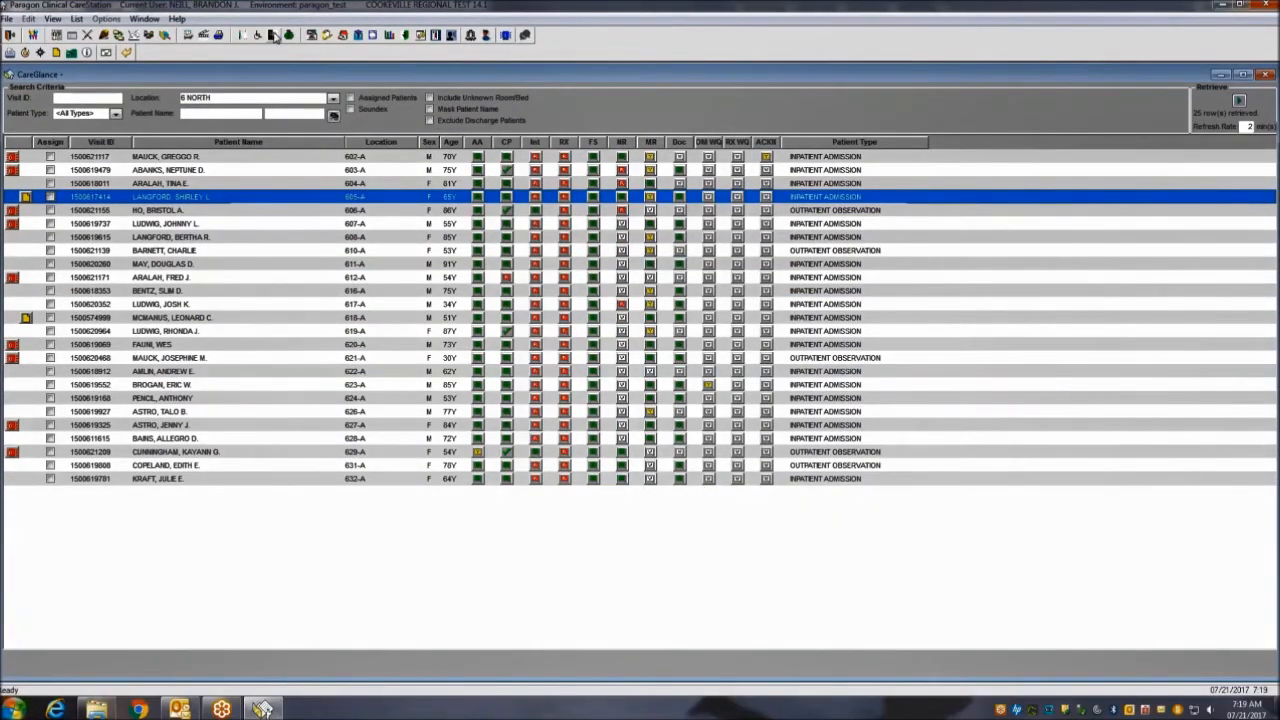
# Launch Clinician Hub for the patient and collapse all Profile sections.
pyautogui.click(273, 95)
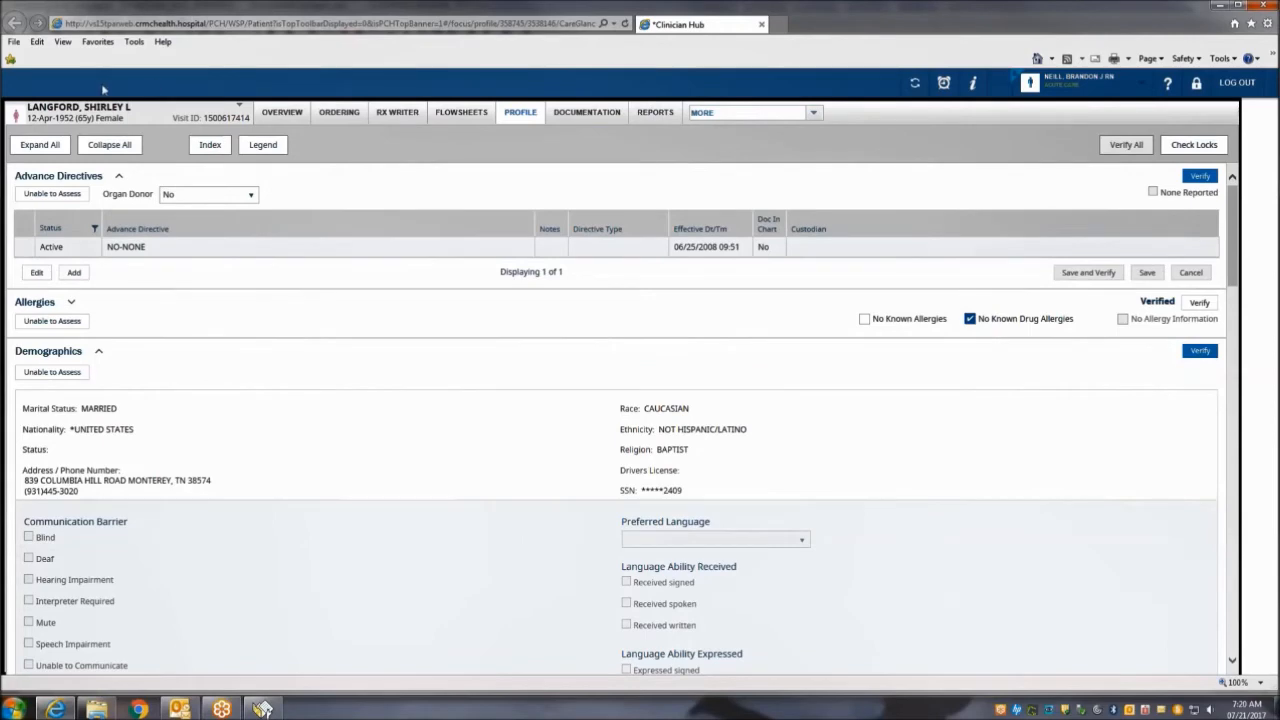
pyautogui.moveTo(16, 111)
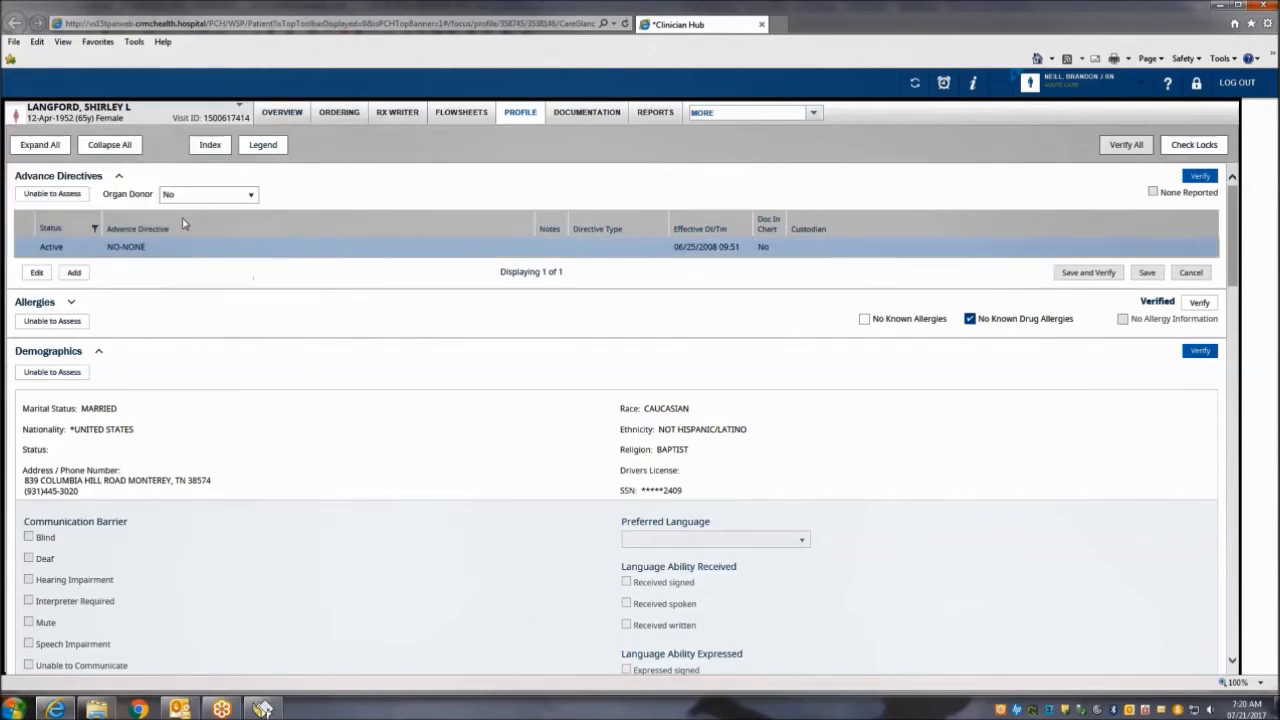
pyautogui.click(122, 148)
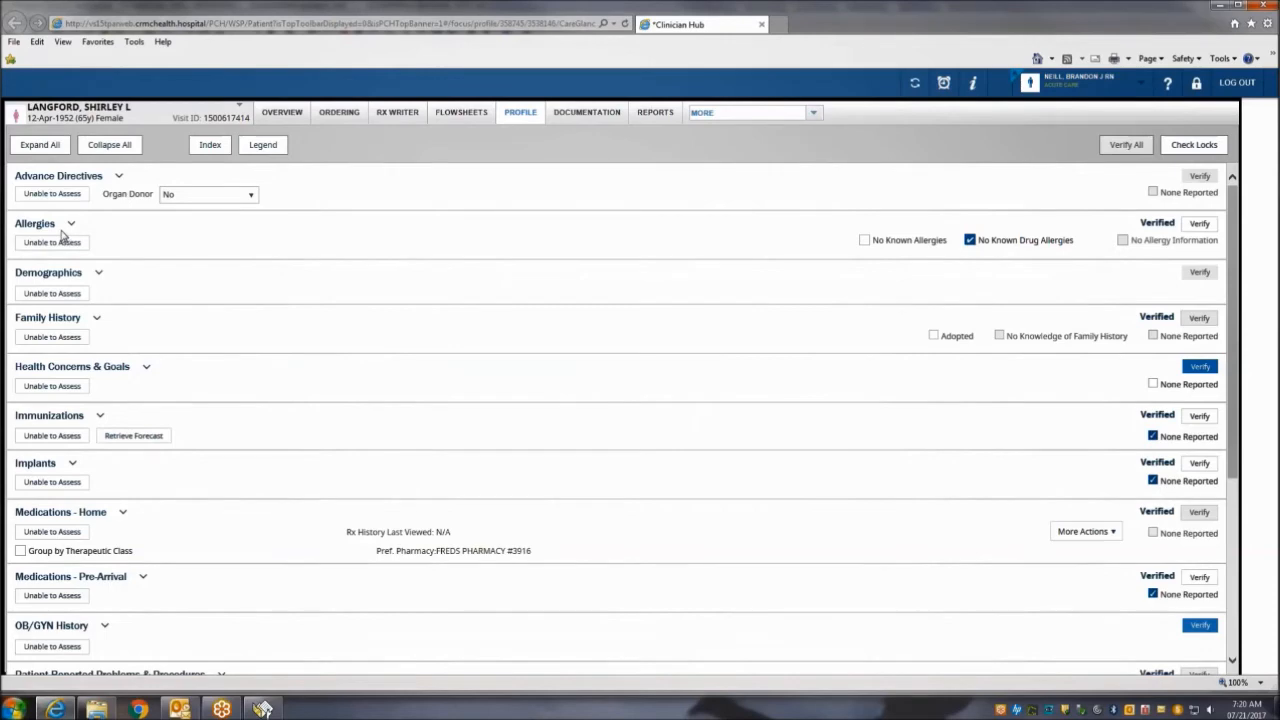
# Browse the profile section index, jumping to Family History and back to Advance Directives.
pyautogui.click(119, 177)
pyautogui.click(119, 177)
pyautogui.click(213, 151)
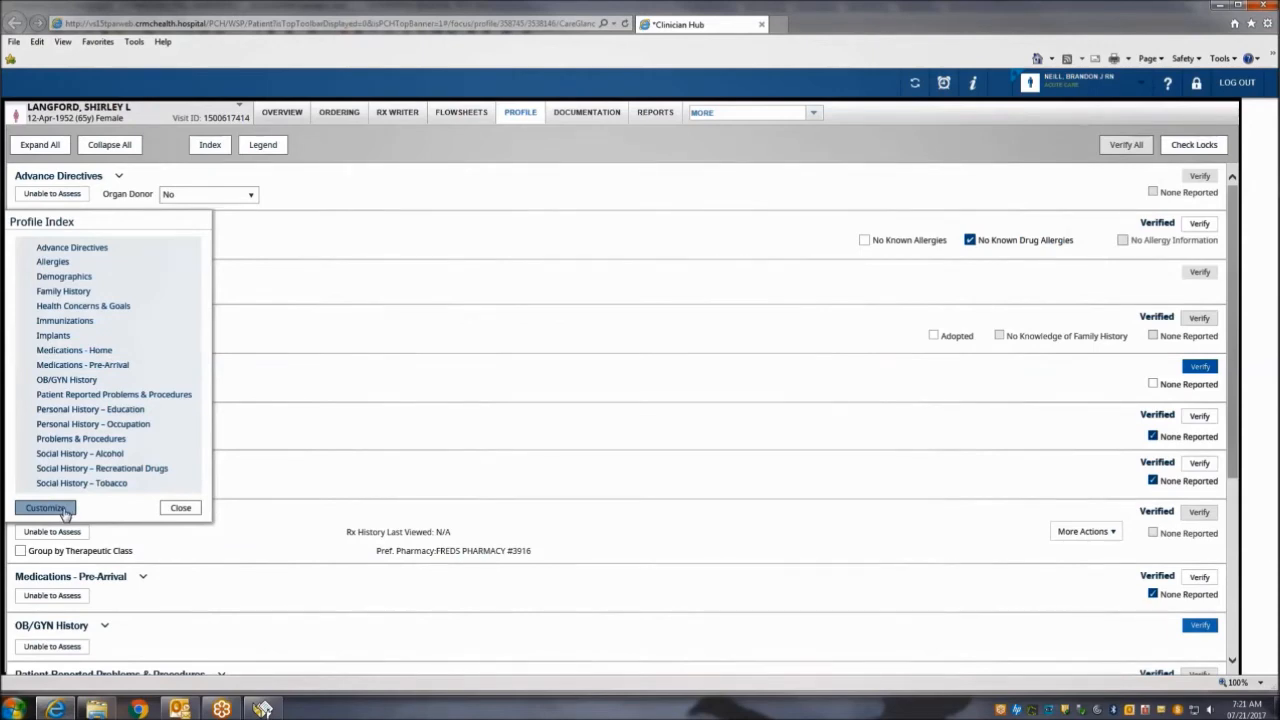
pyautogui.click(62, 292)
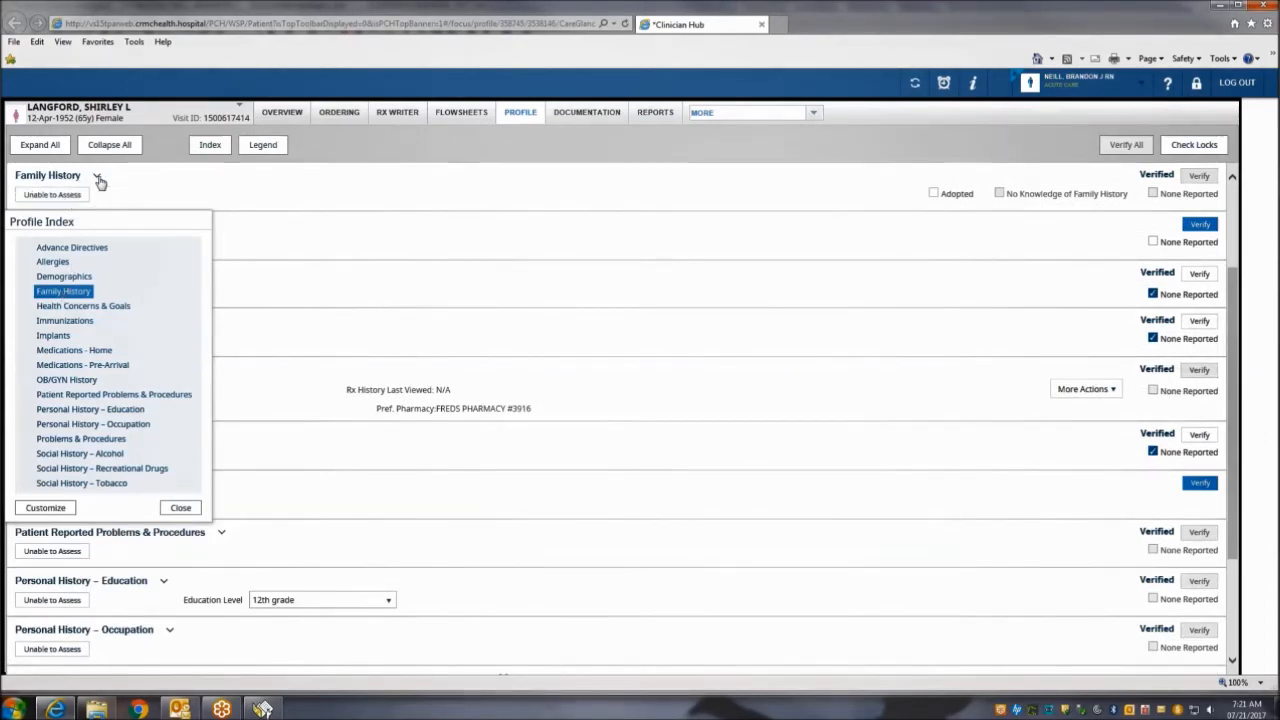
pyautogui.click(88, 249)
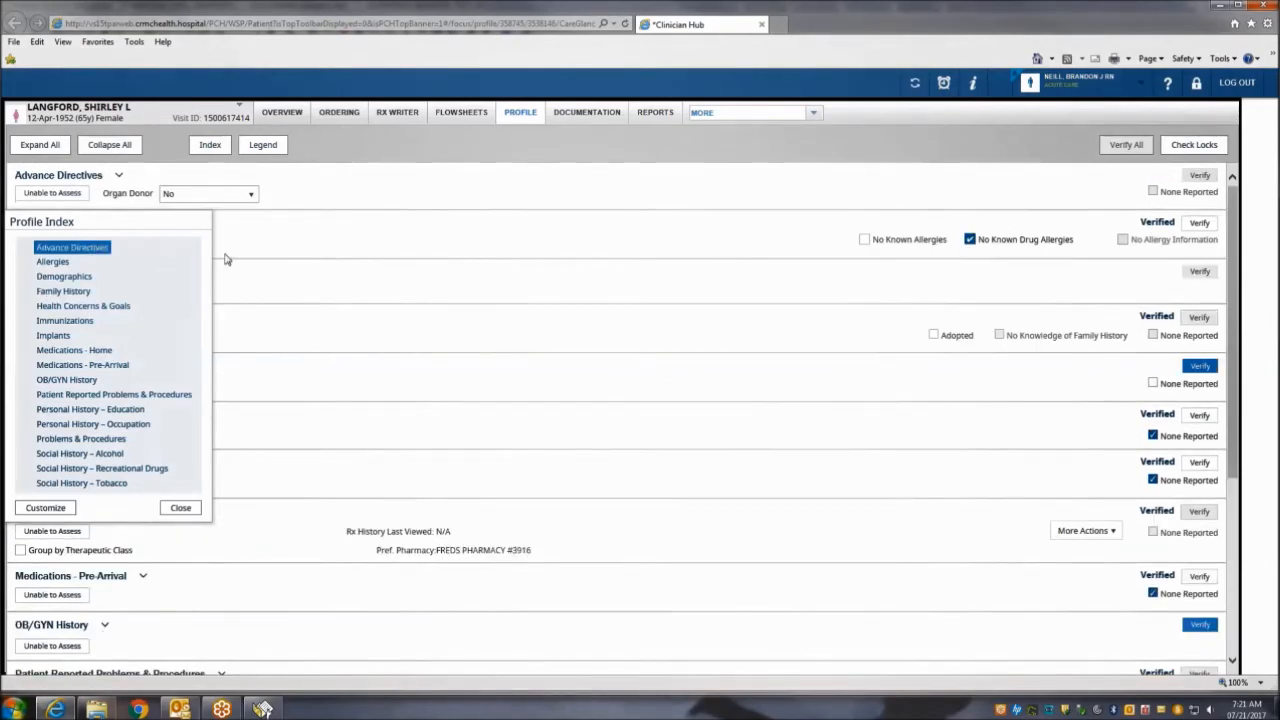
pyautogui.click(181, 508)
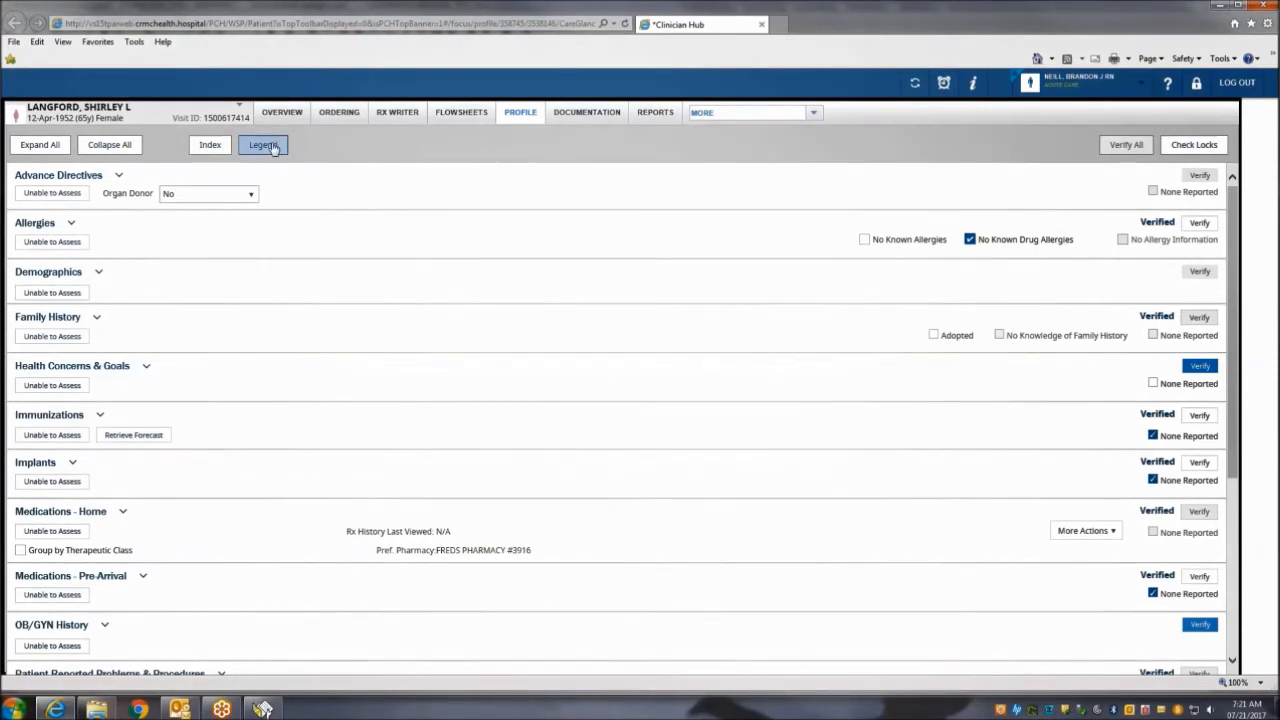
# View and dismiss the formatting legend, then expand Advance Directives.
pyautogui.click(273, 147)
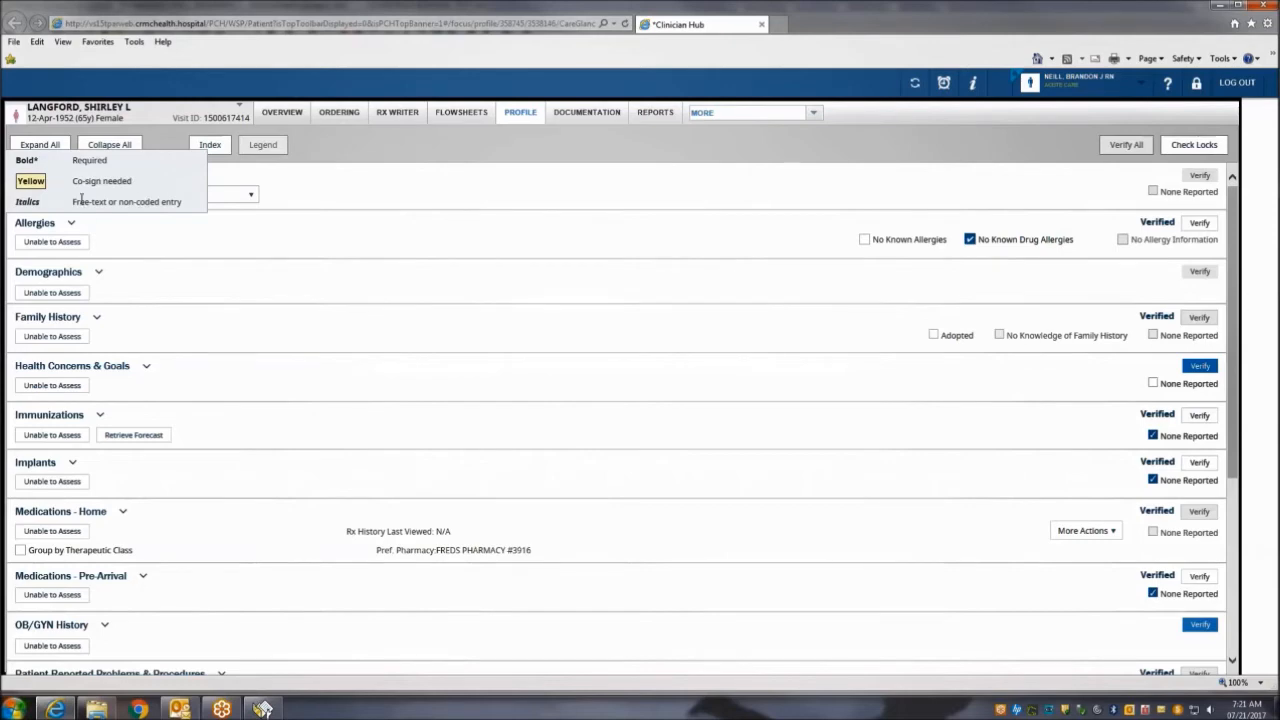
pyautogui.click(259, 150)
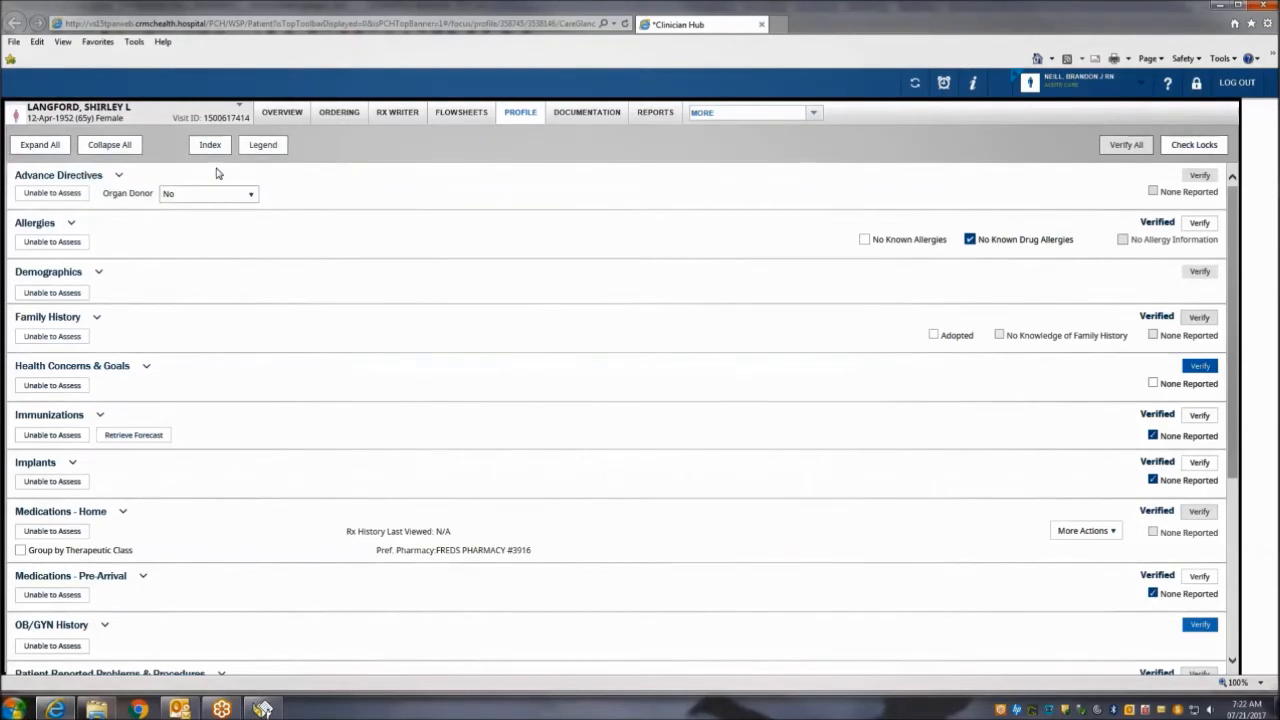
pyautogui.click(119, 177)
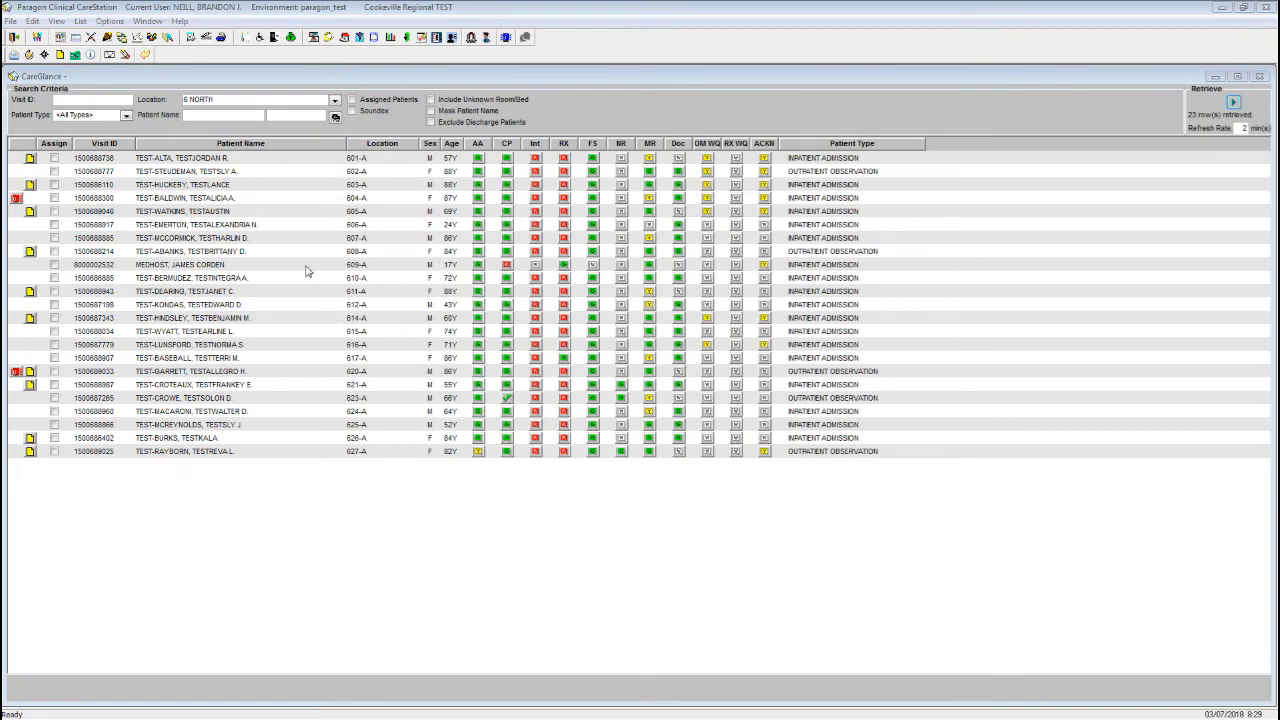
# Select TEST-WATKINS in CareGlance, launch Clinician Hub, and maximise its window.
pyautogui.click(271, 213)
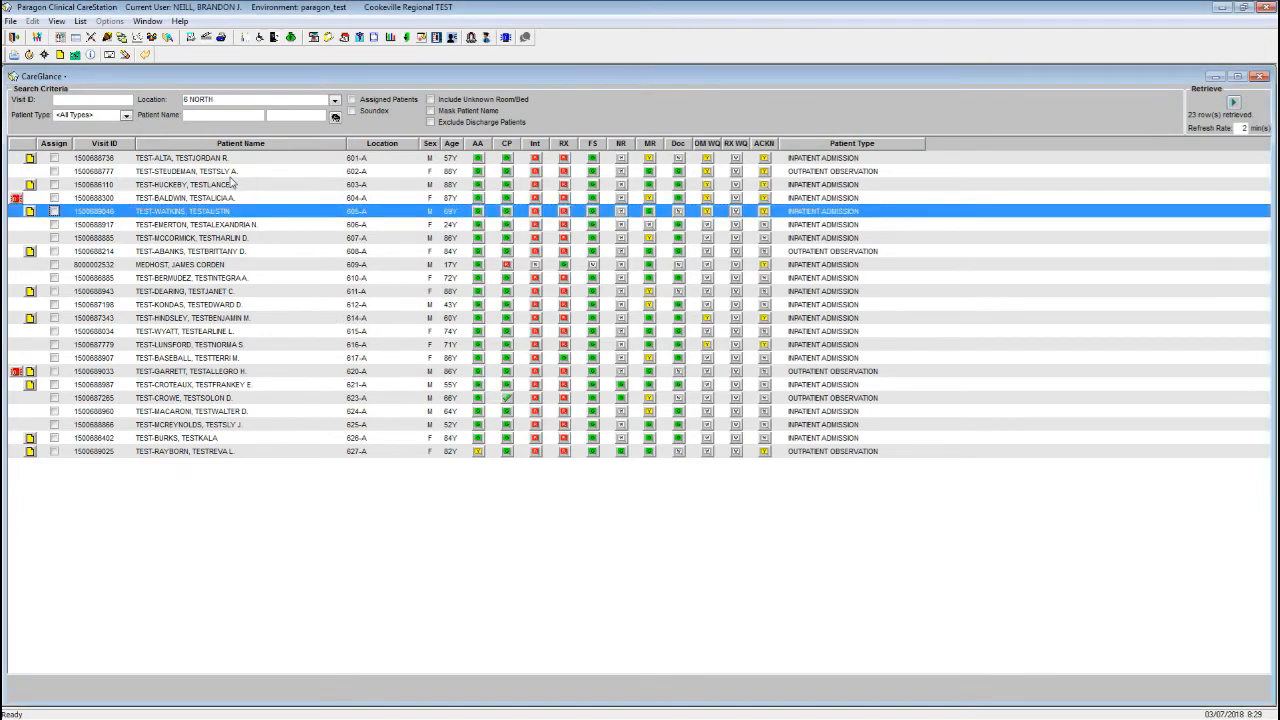
pyautogui.click(275, 38)
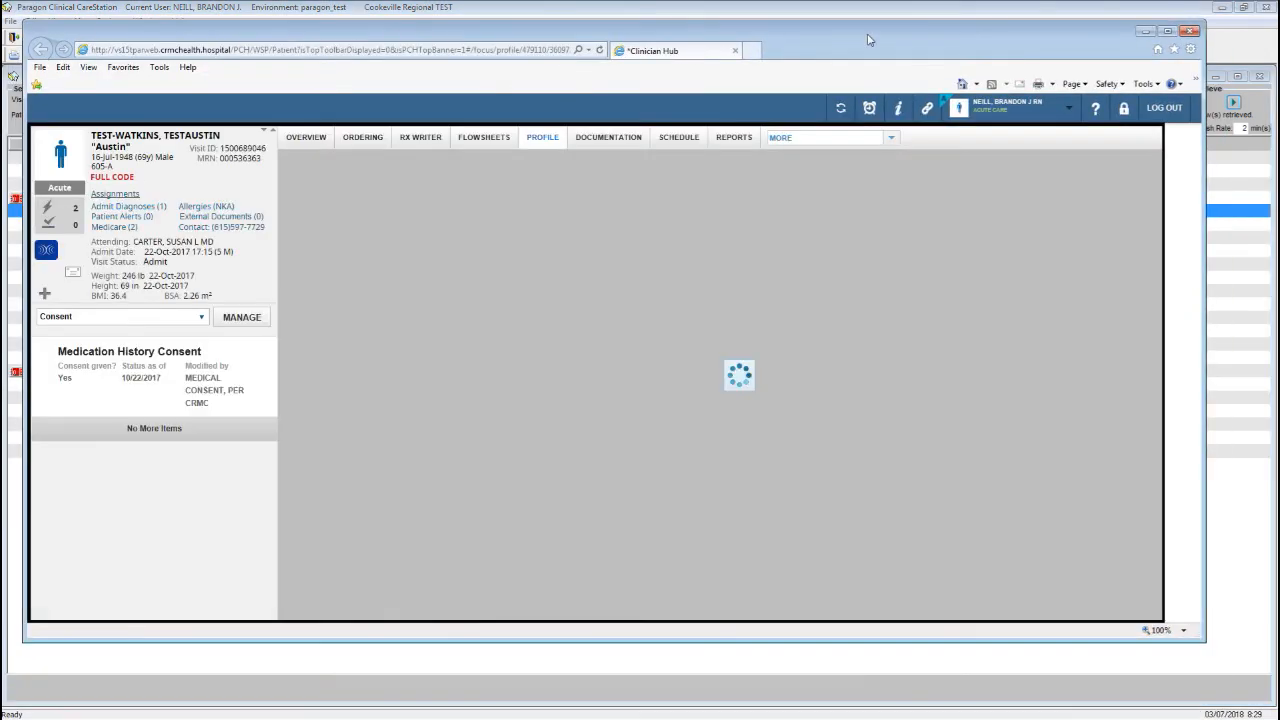
pyautogui.doubleClick(868, 40)
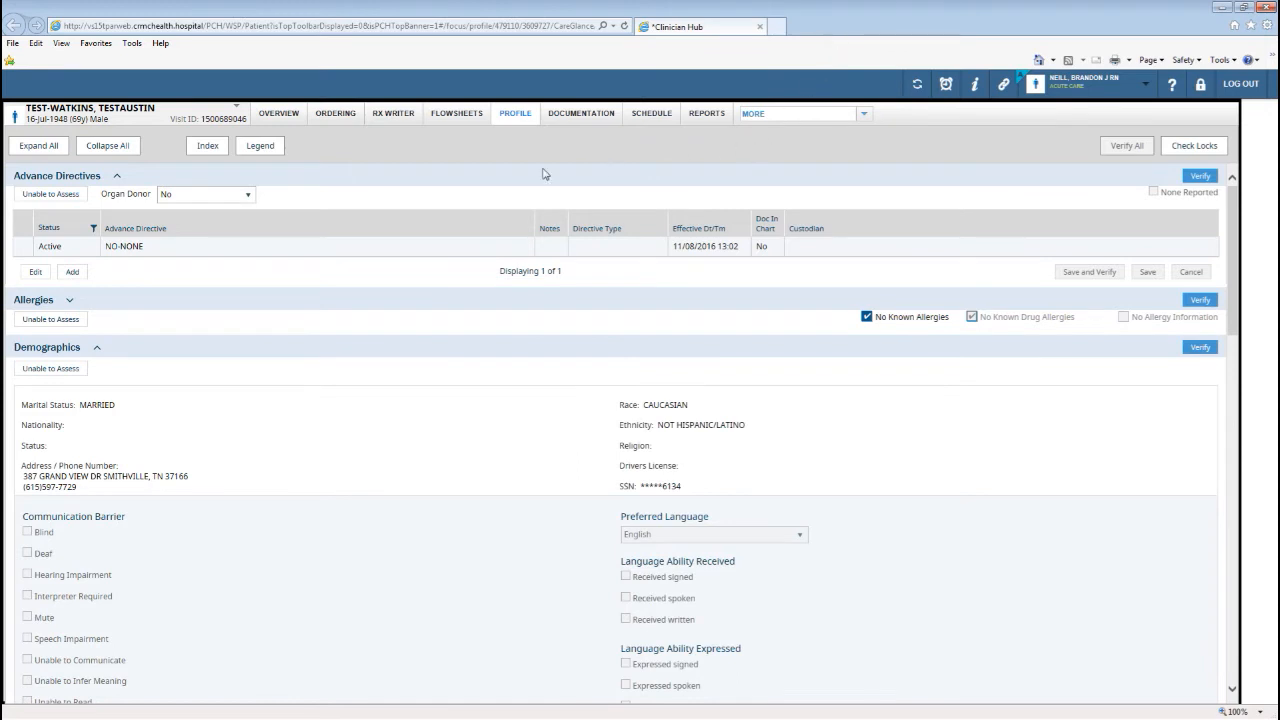
pyautogui.moveTo(240, 113)
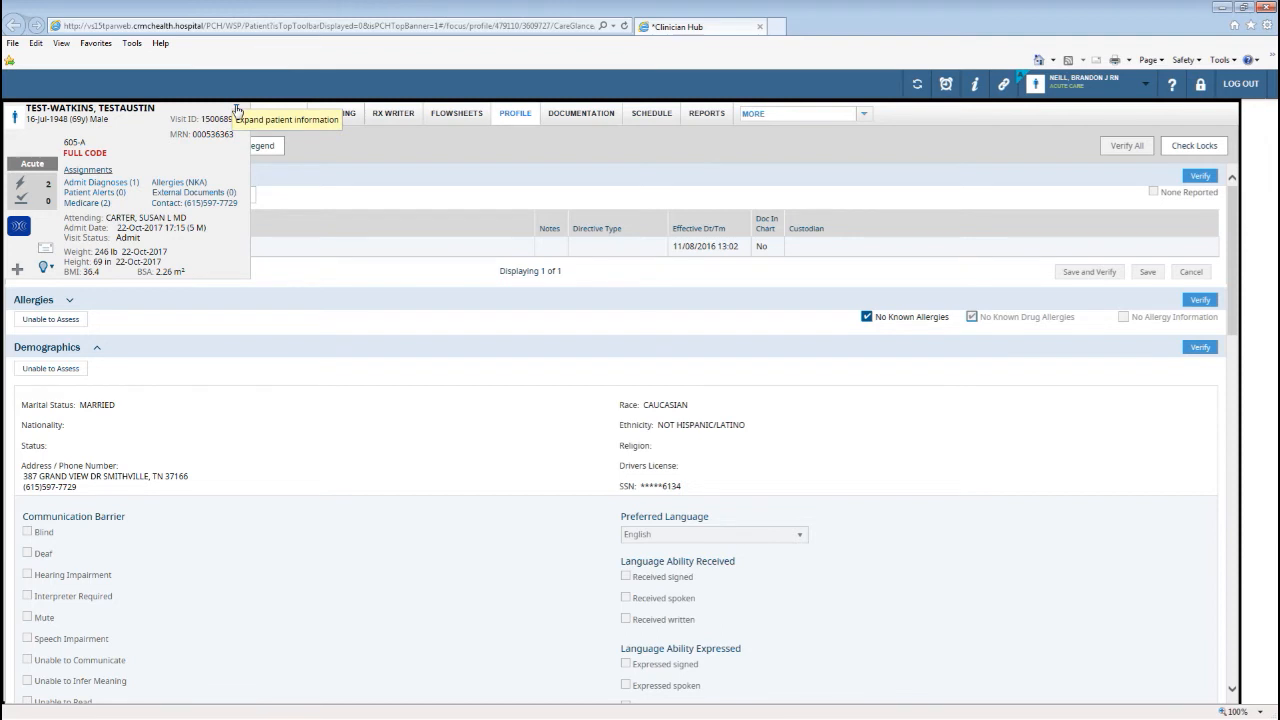
# Pin the patient info panel, switch it to Patient Education, and open the education manager.
pyautogui.click(237, 108)
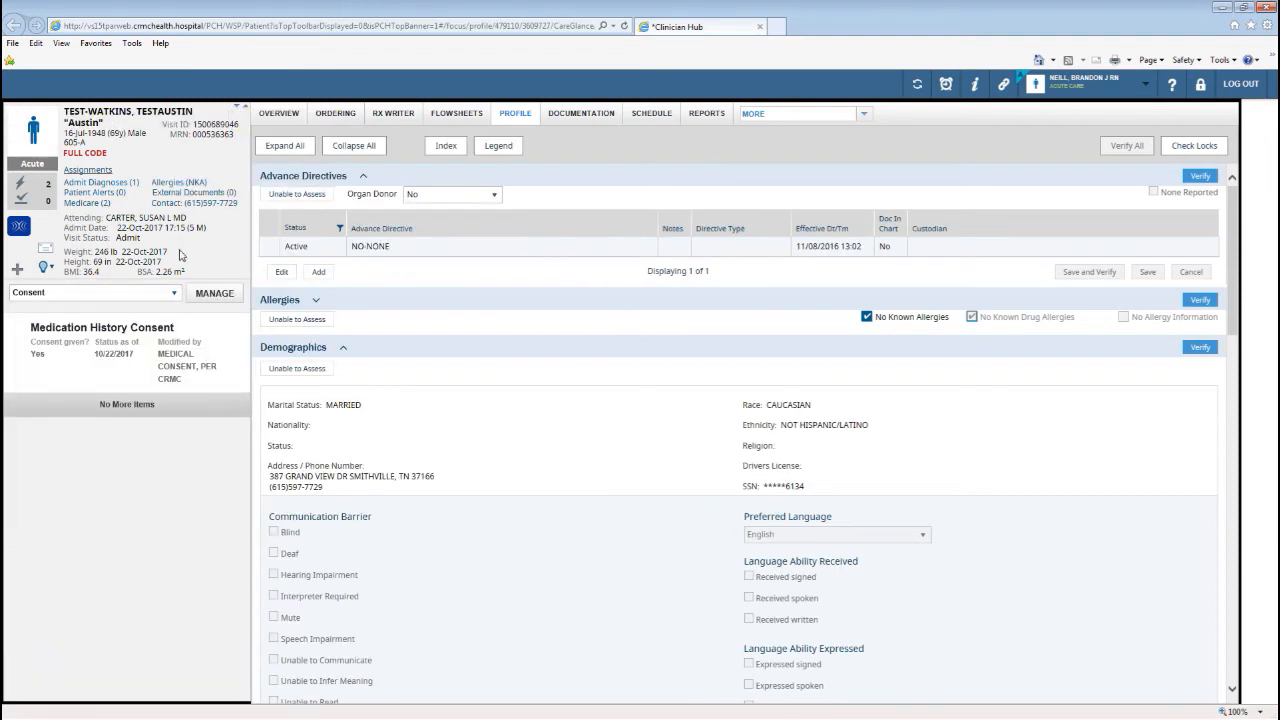
pyautogui.click(174, 294)
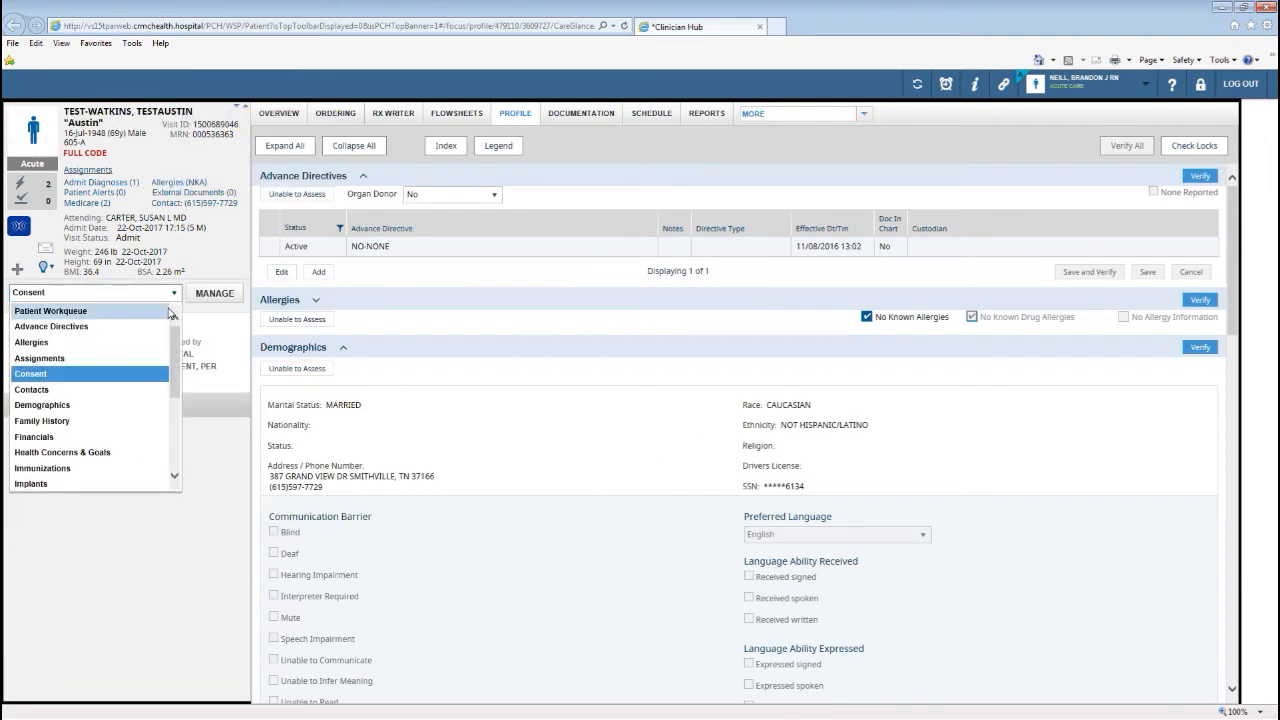
pyautogui.scroll(-3, 173, 354)
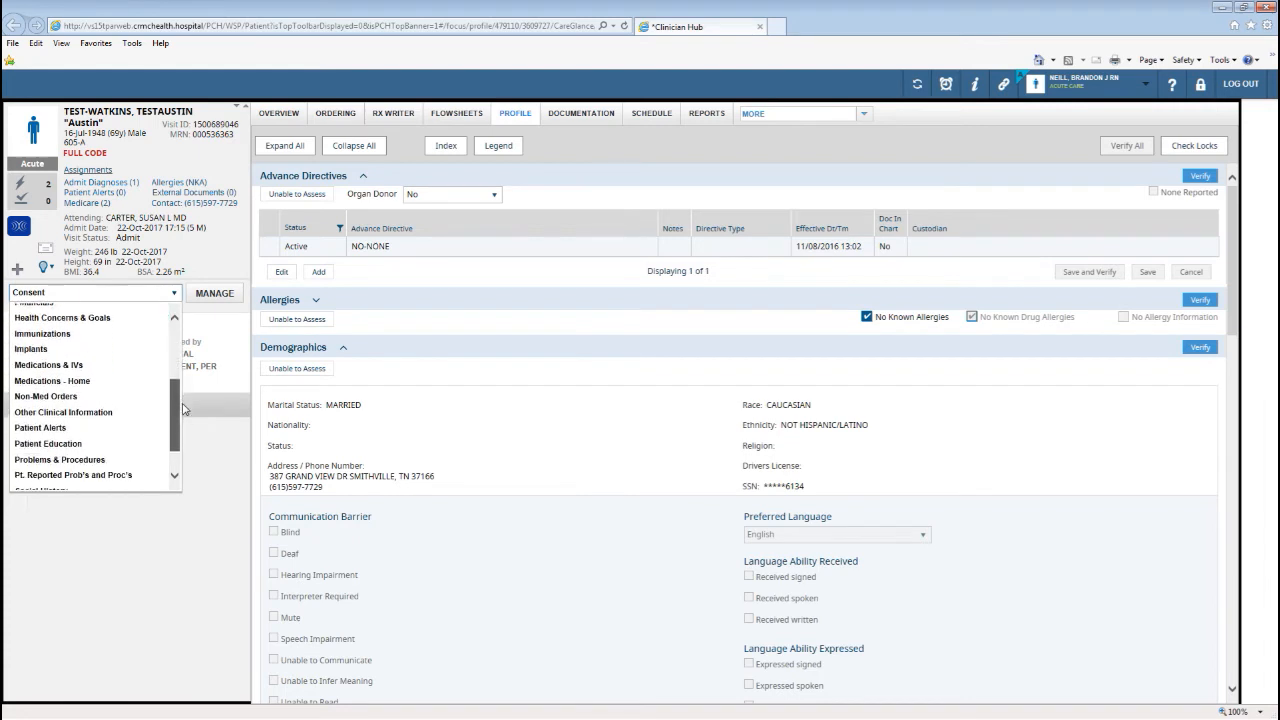
pyautogui.click(134, 440)
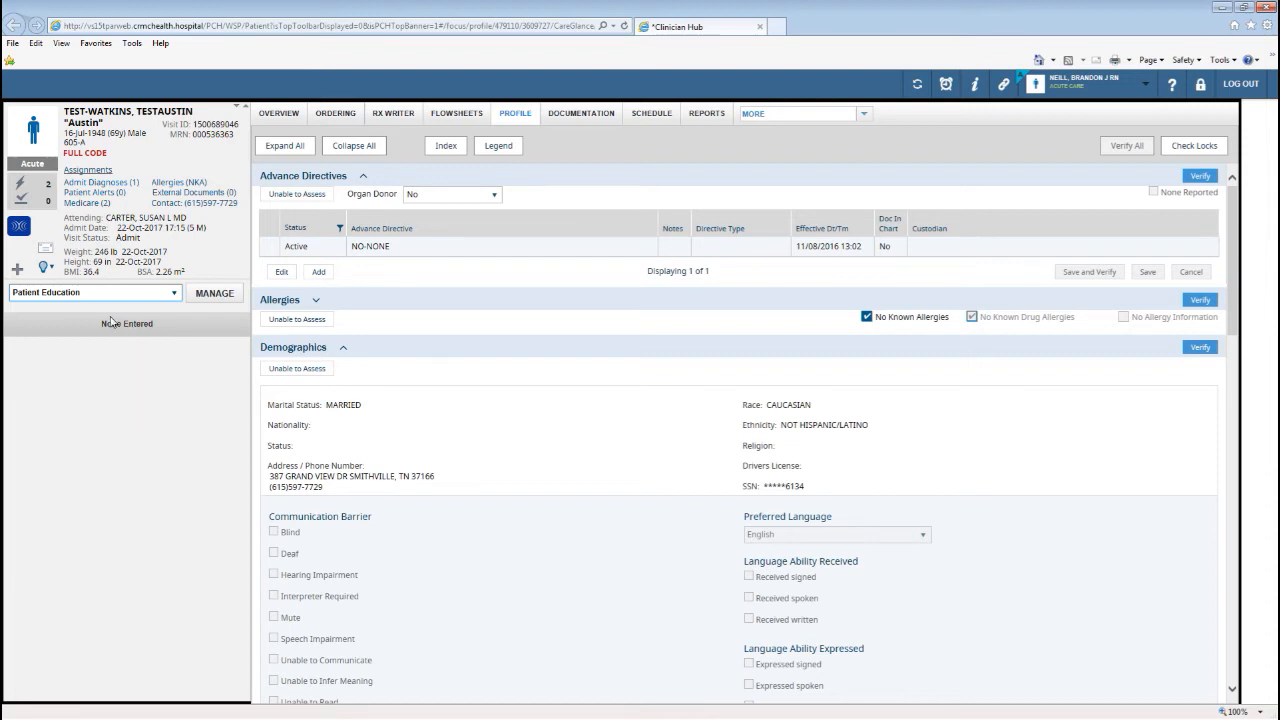
pyautogui.click(215, 294)
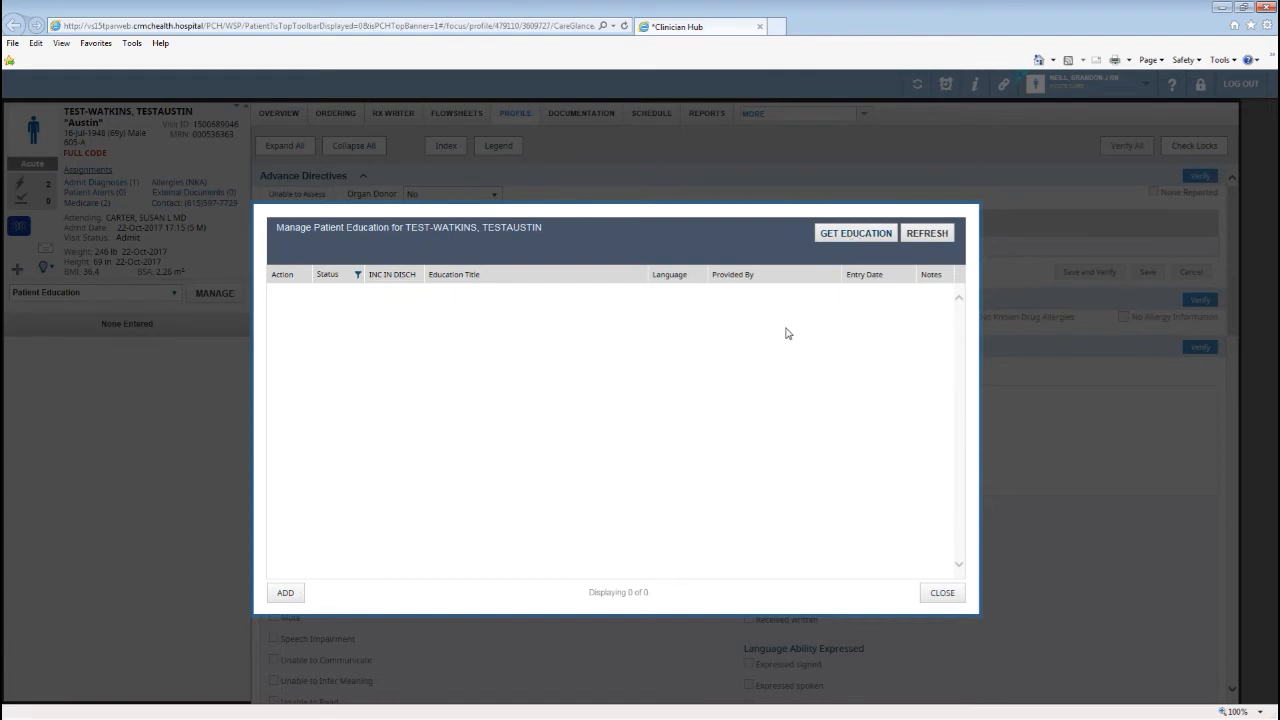
pyautogui.click(853, 238)
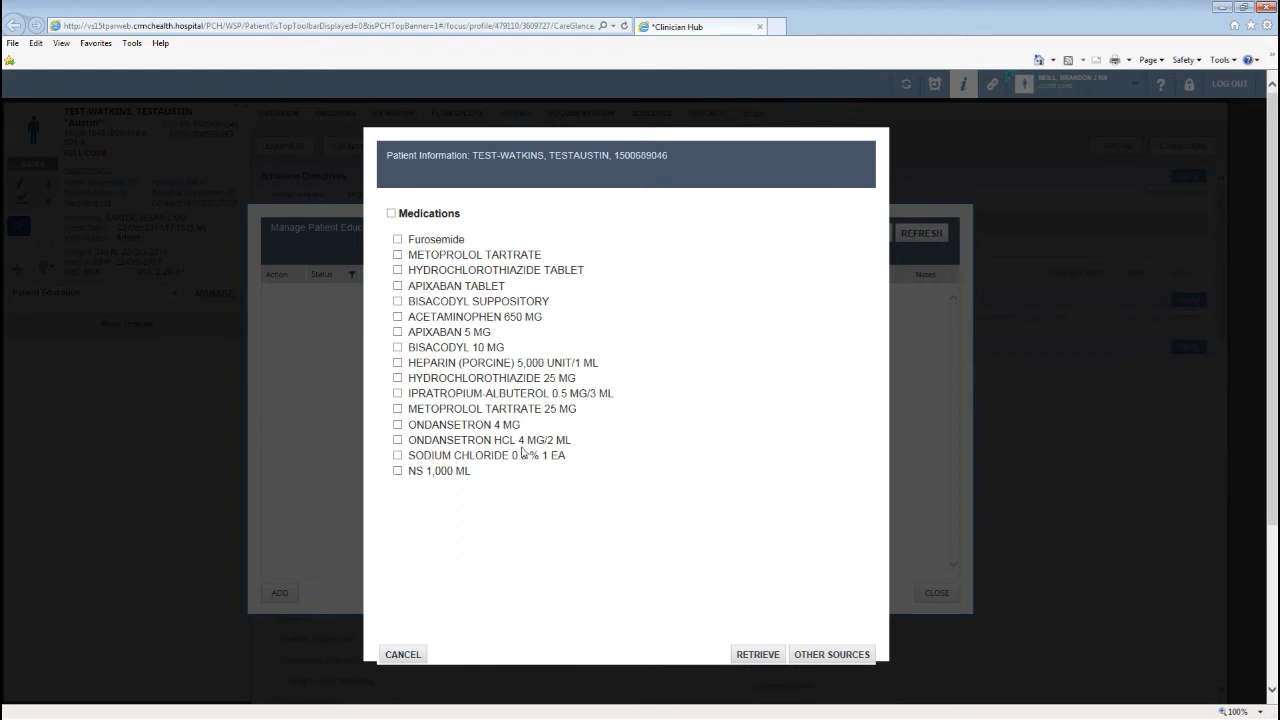
pyautogui.click(397, 241)
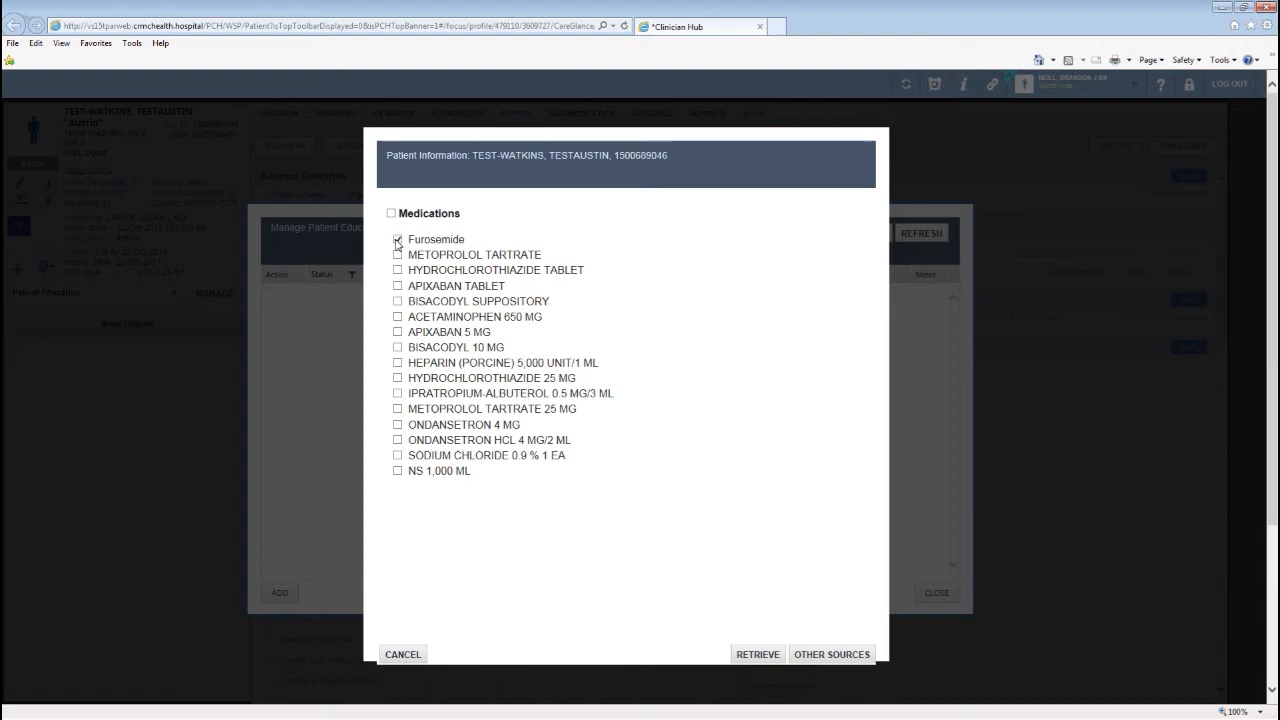
pyautogui.click(758, 655)
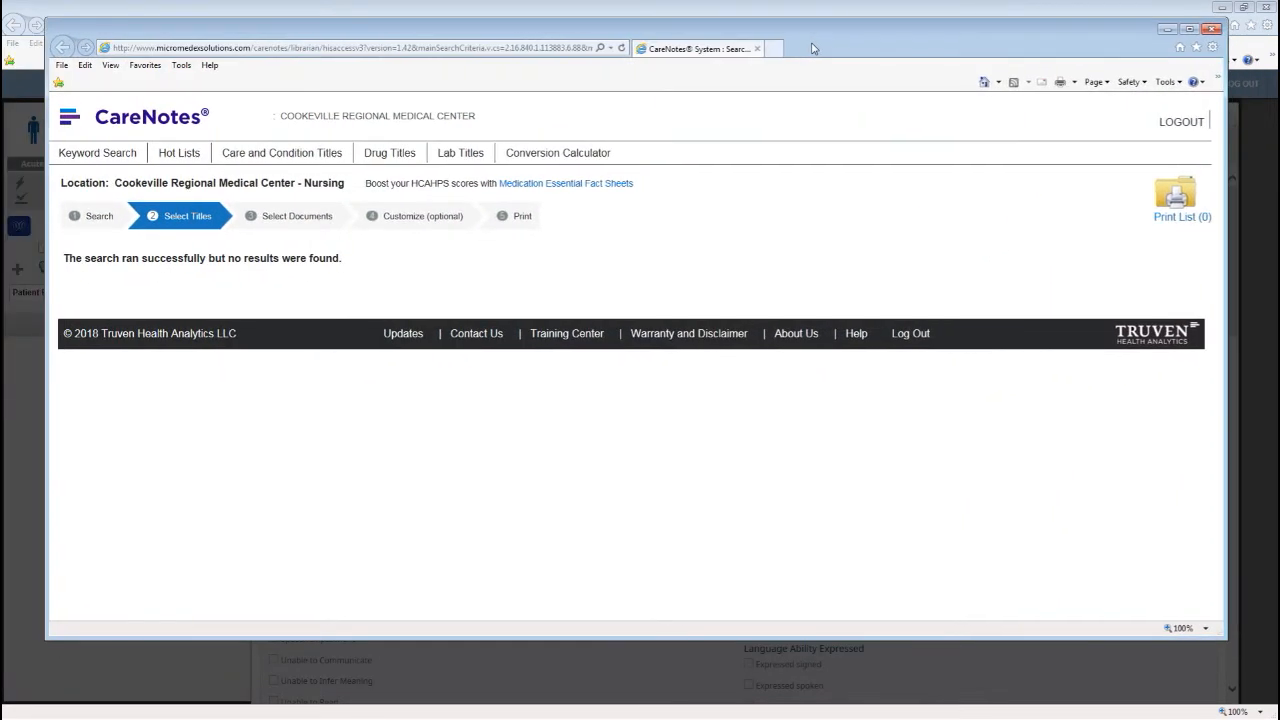
pyautogui.doubleClick(813, 48)
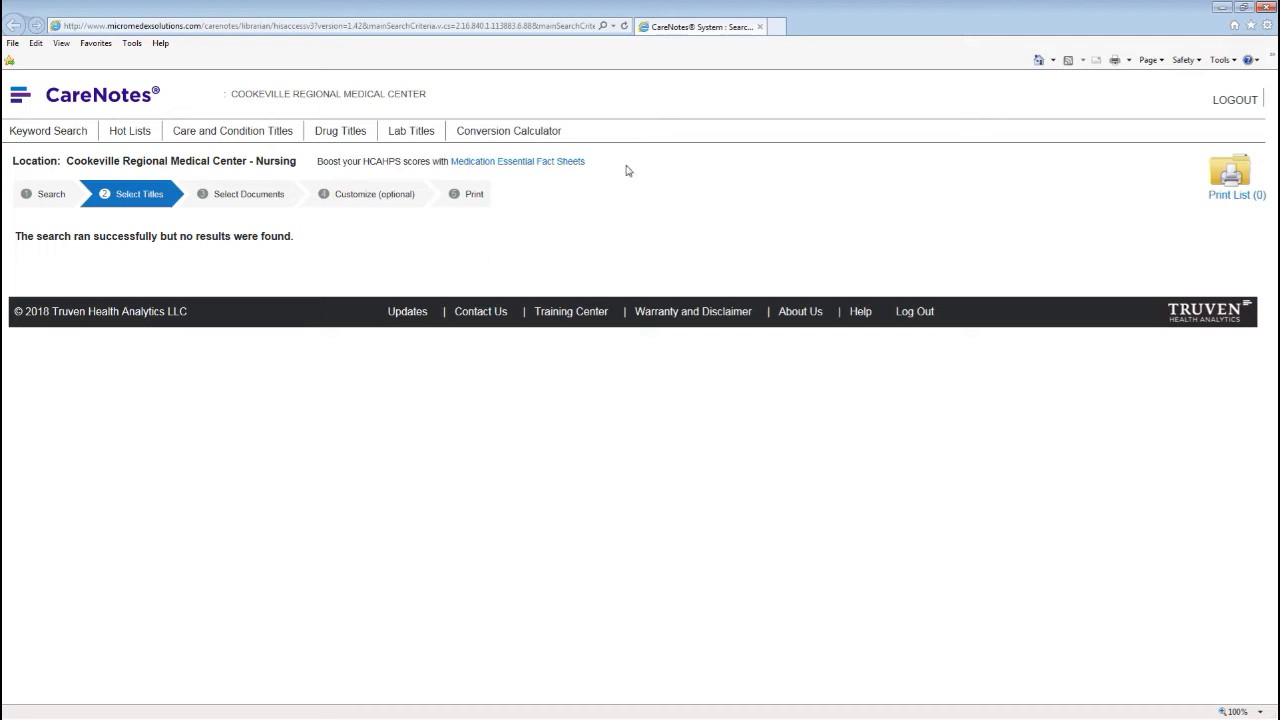
pyautogui.click(1263, 8)
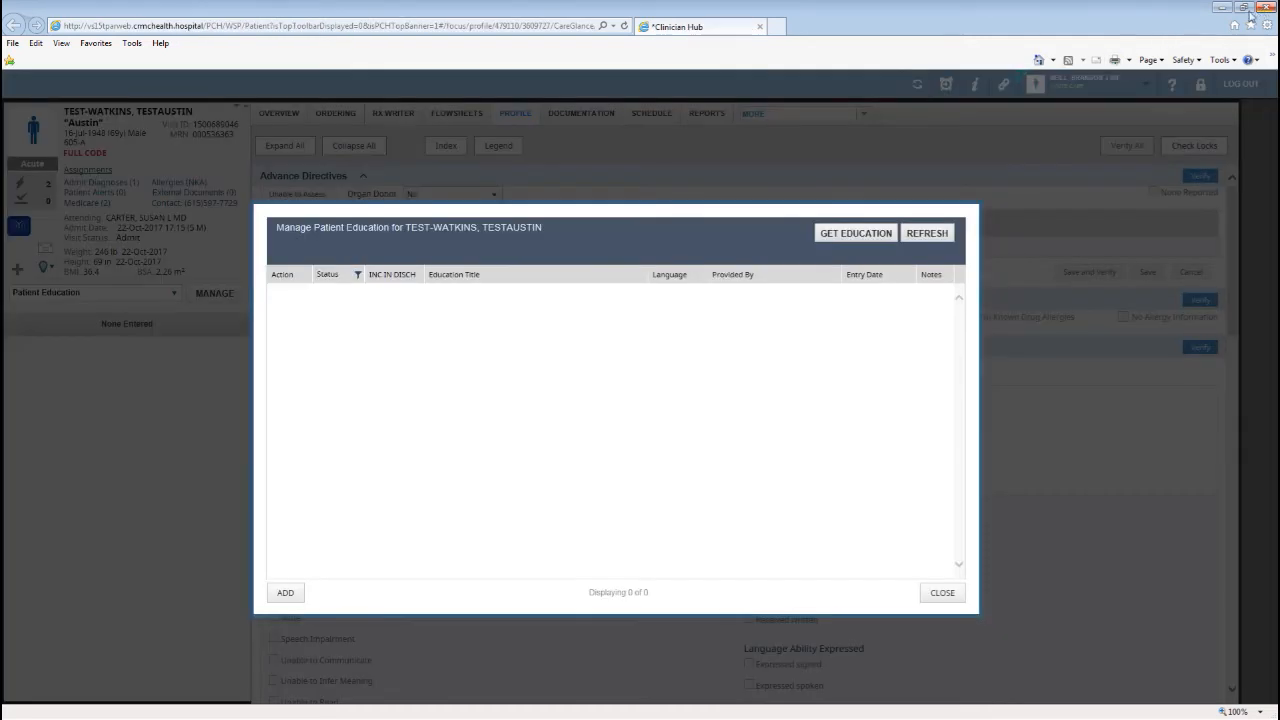
# Start a new education entry included with discharge instructions, dated 03/07/2018.
pyautogui.click(286, 594)
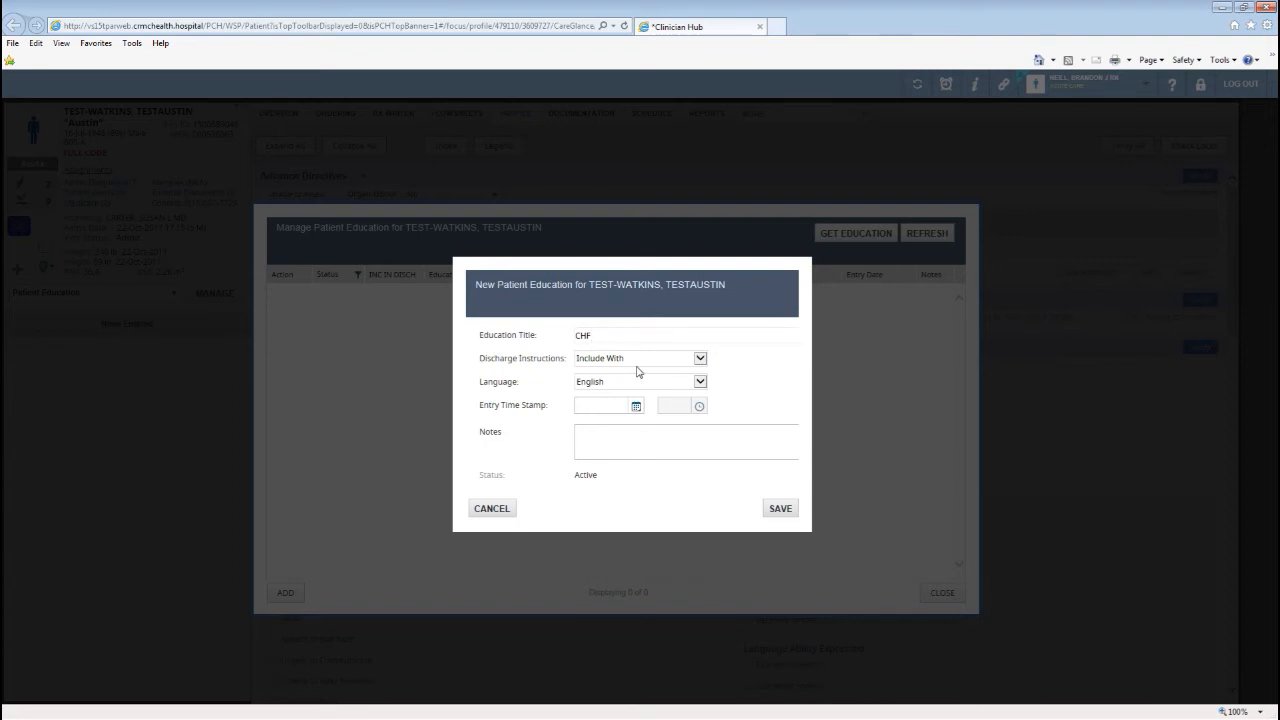
pyautogui.click(704, 362)
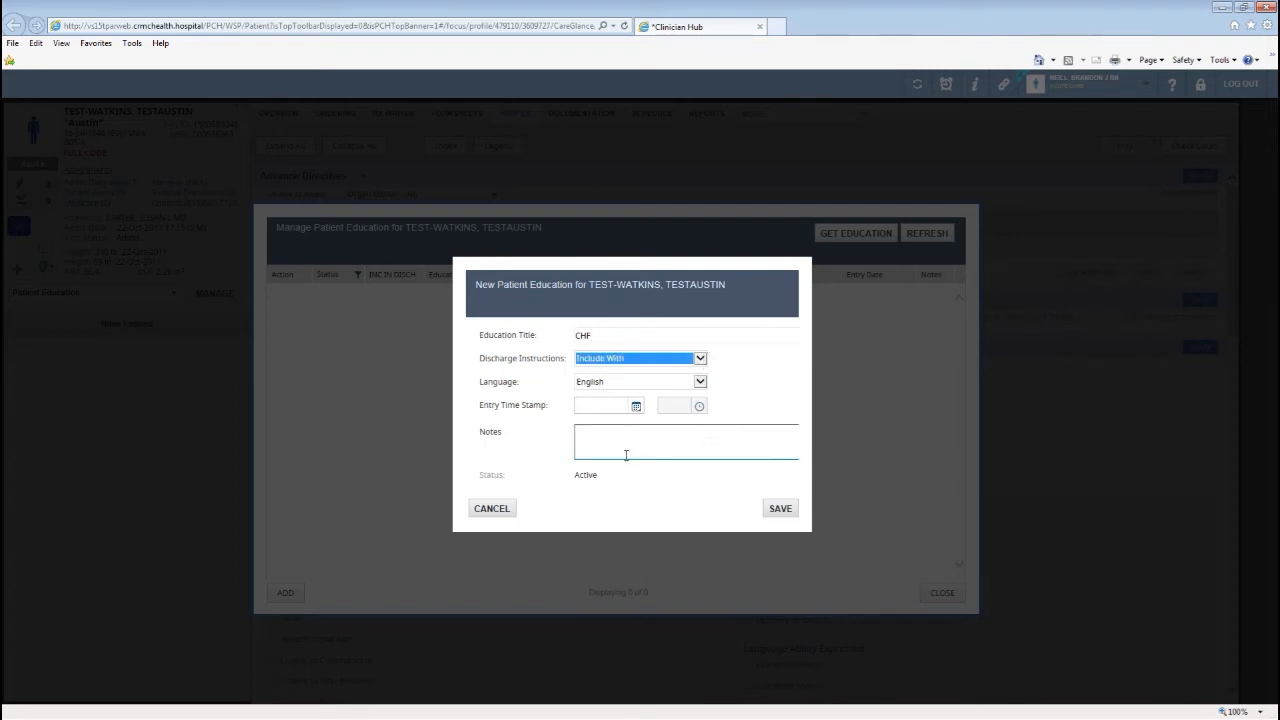
pyautogui.click(636, 406)
pyautogui.click(649, 484)
pyautogui.click(614, 450)
# Set the entry time to 08:15, save the CHF entry, and close the manager.
pyautogui.click(699, 406)
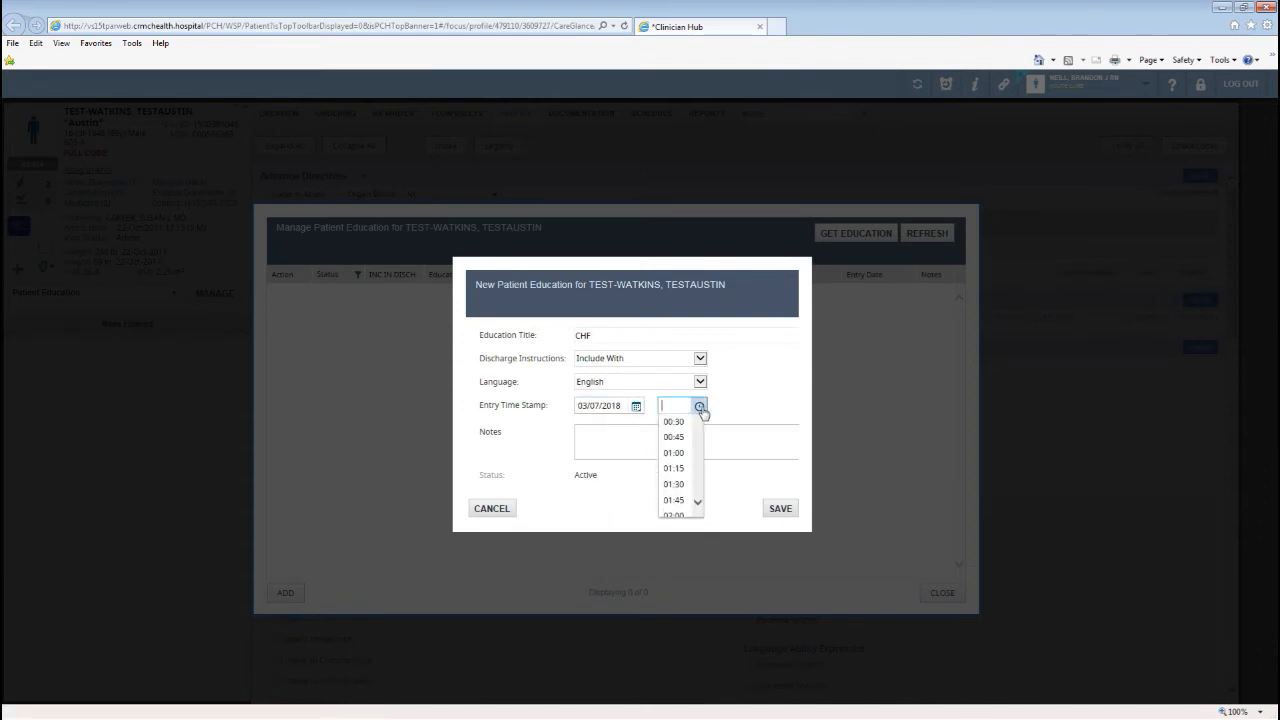
pyautogui.scroll(-5, 678, 488)
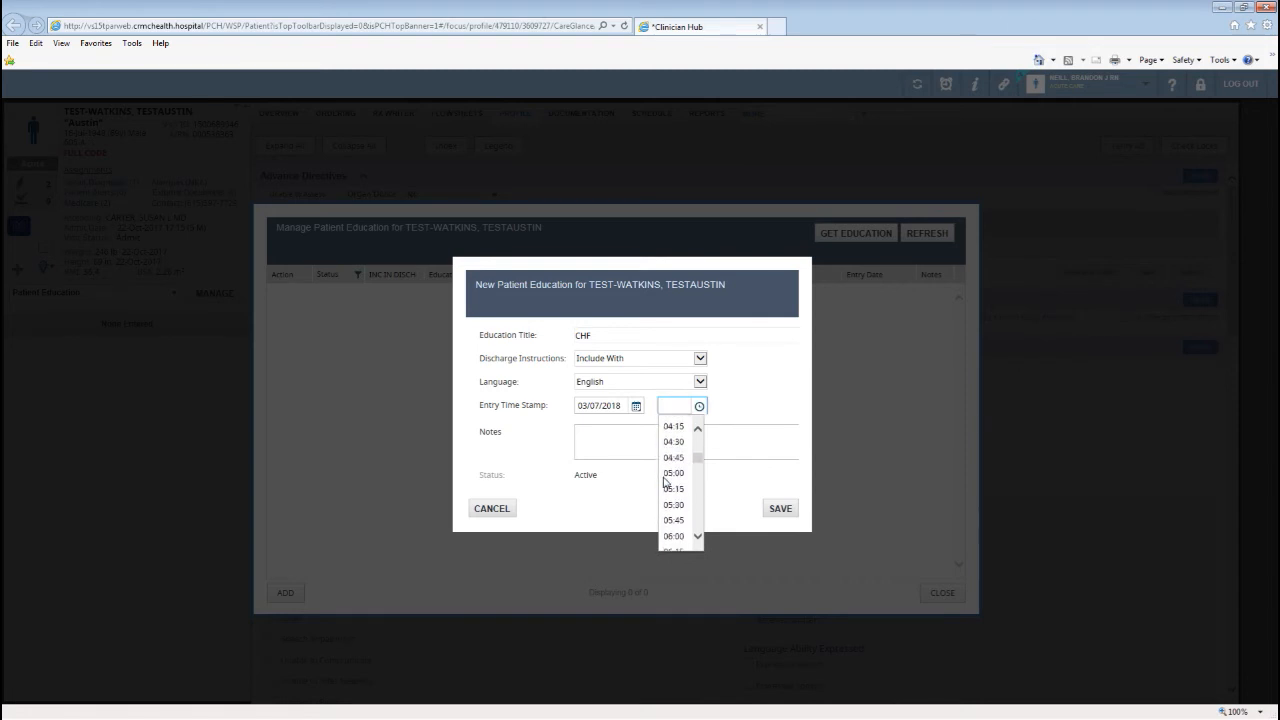
pyautogui.click(675, 494)
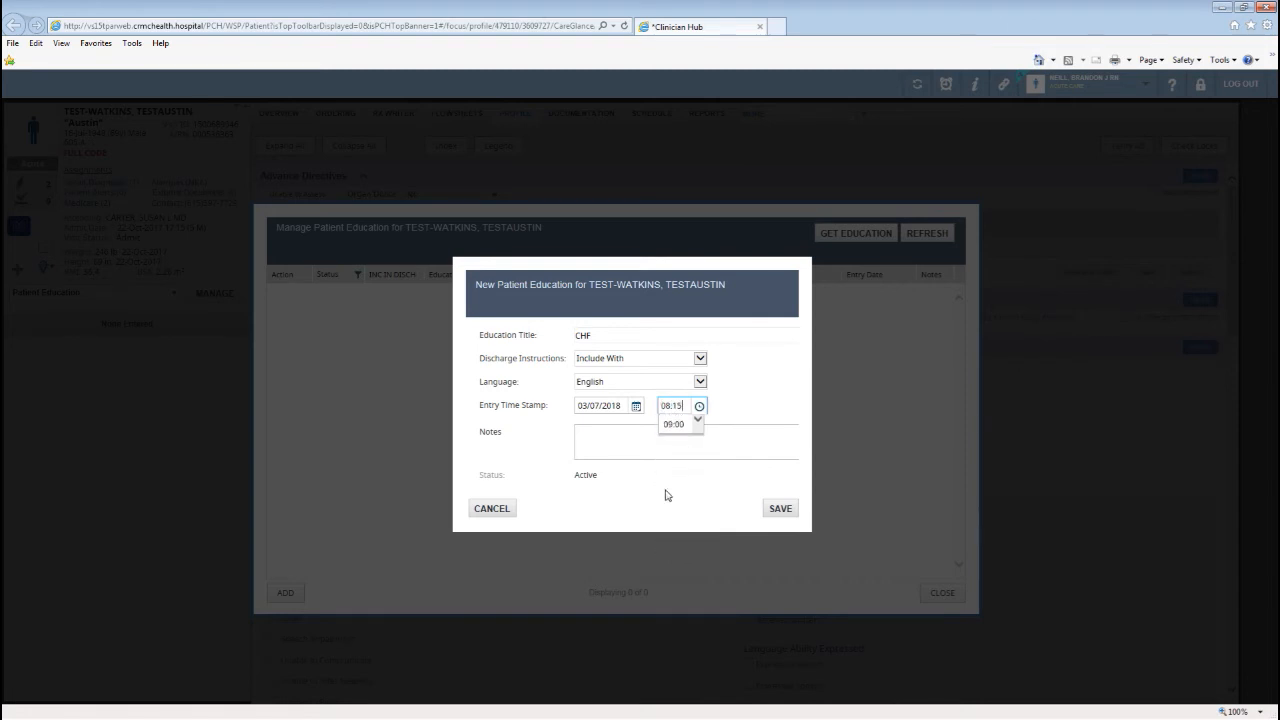
pyautogui.click(772, 511)
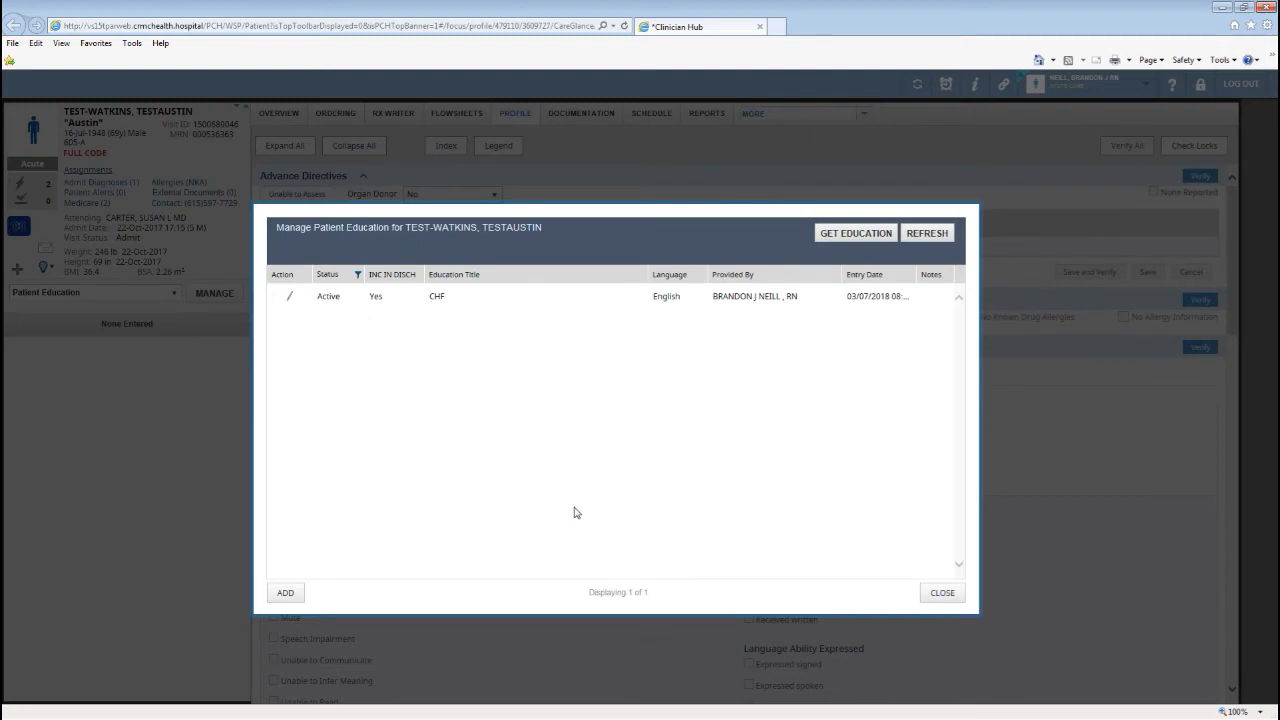
pyautogui.click(942, 592)
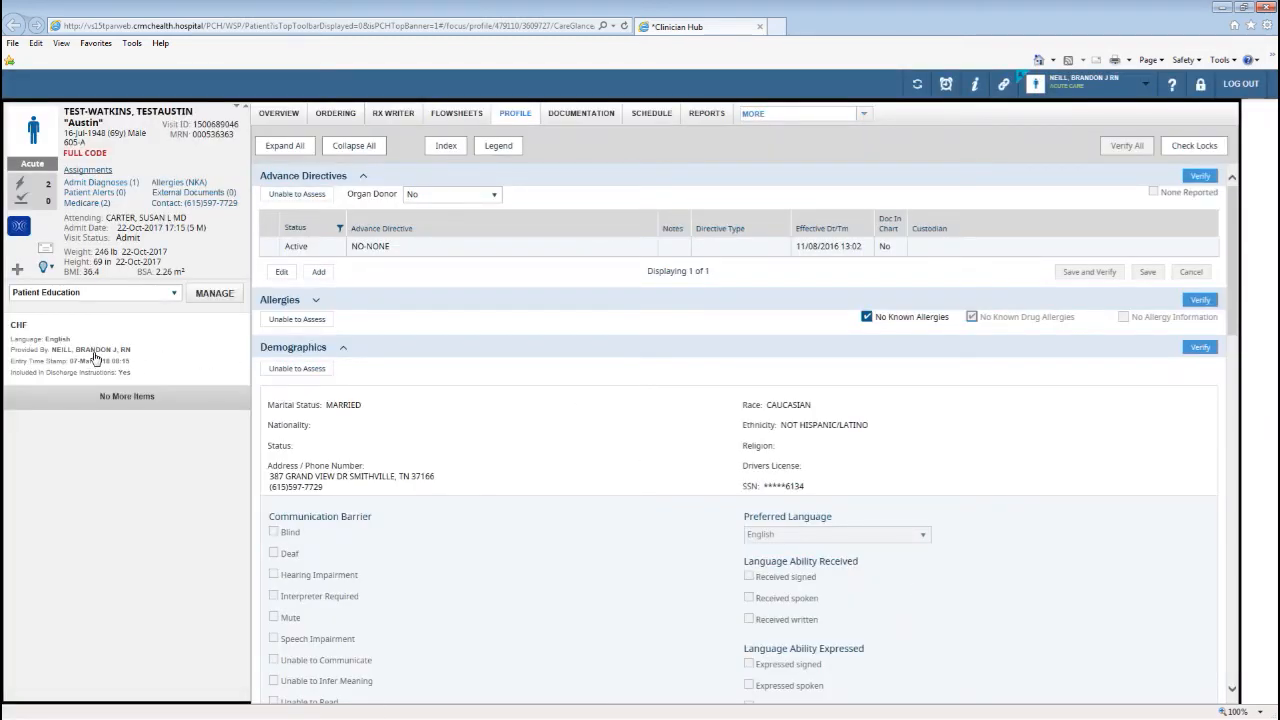
pyautogui.click(215, 300)
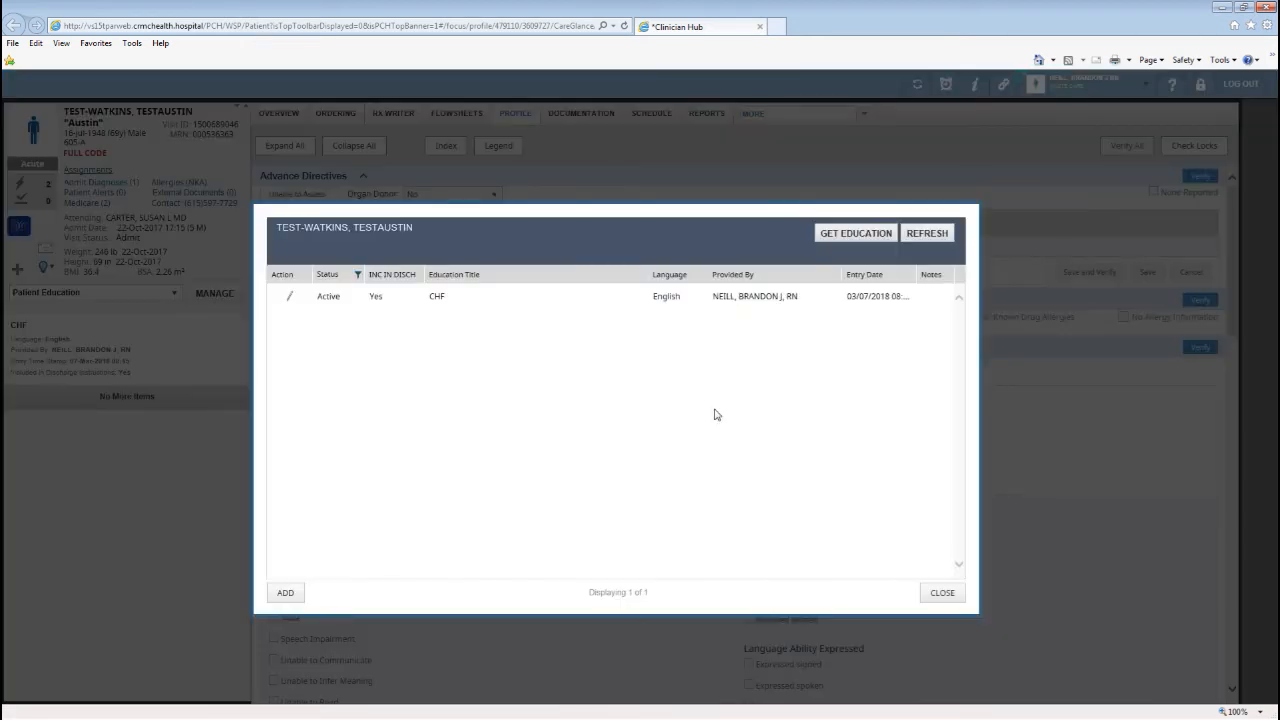
pyautogui.click(855, 233)
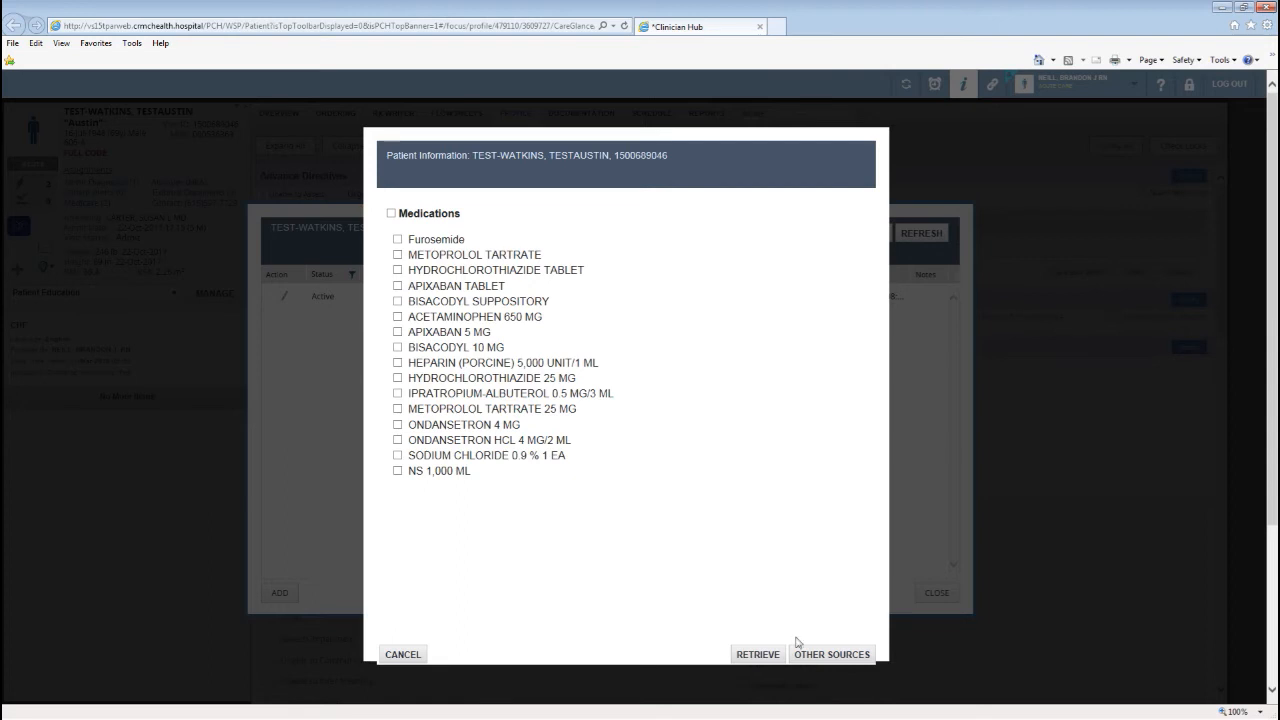
pyautogui.click(403, 655)
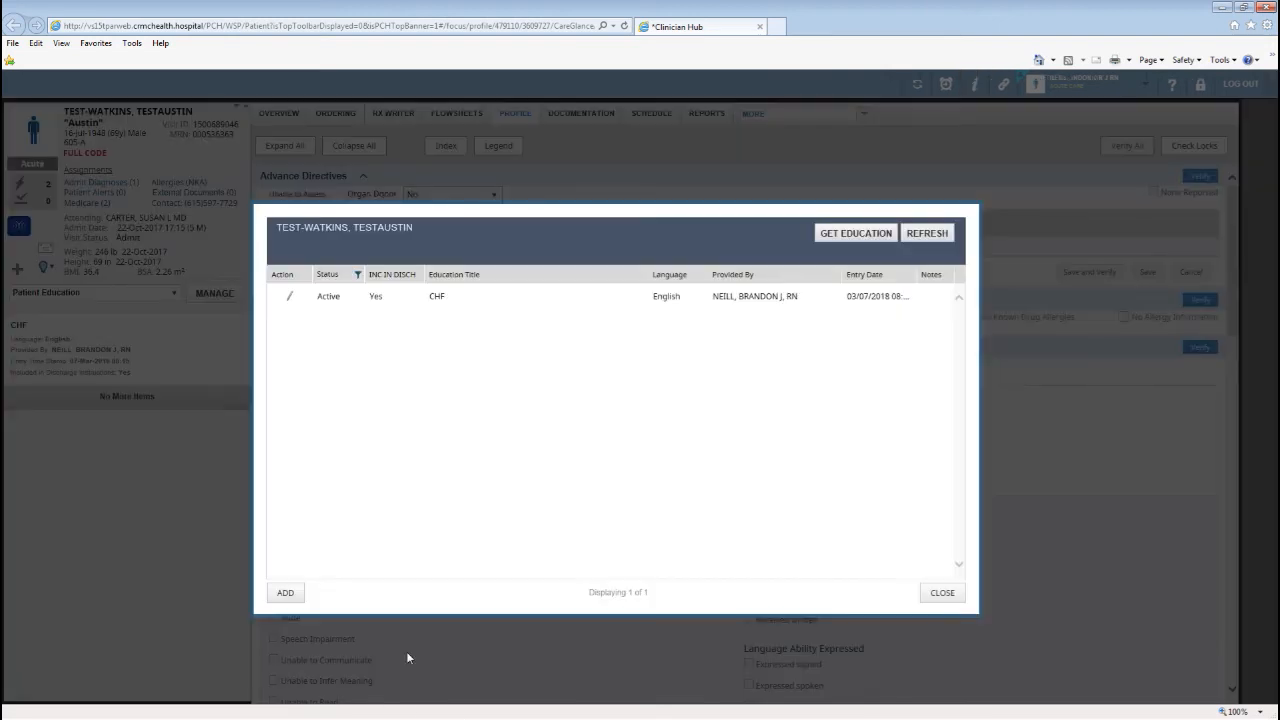
pyautogui.click(942, 593)
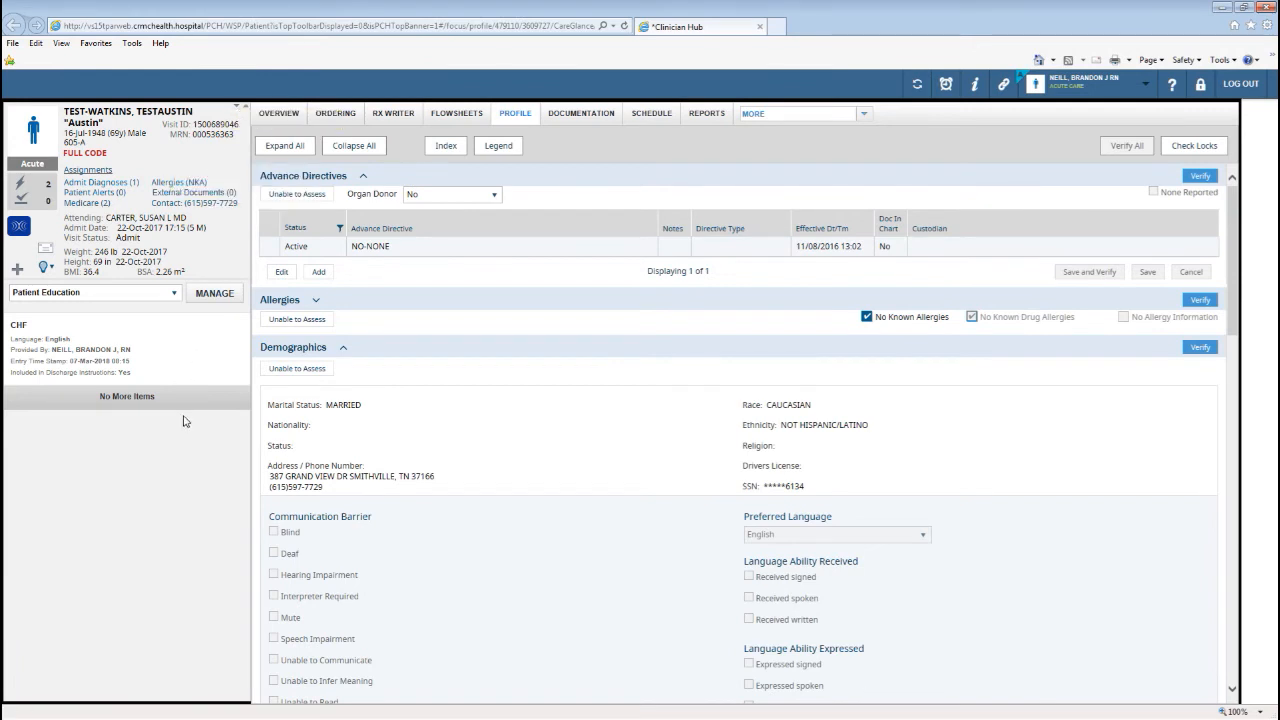
pyautogui.click(237, 106)
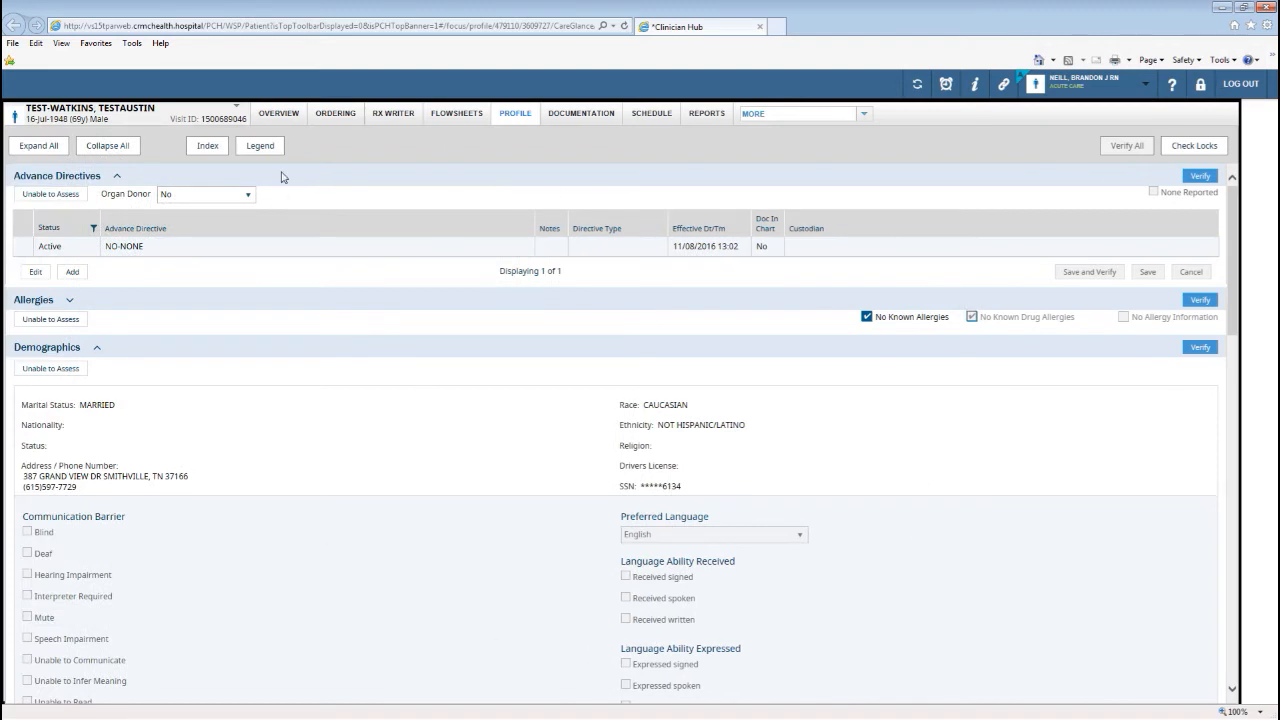
pyautogui.click(237, 106)
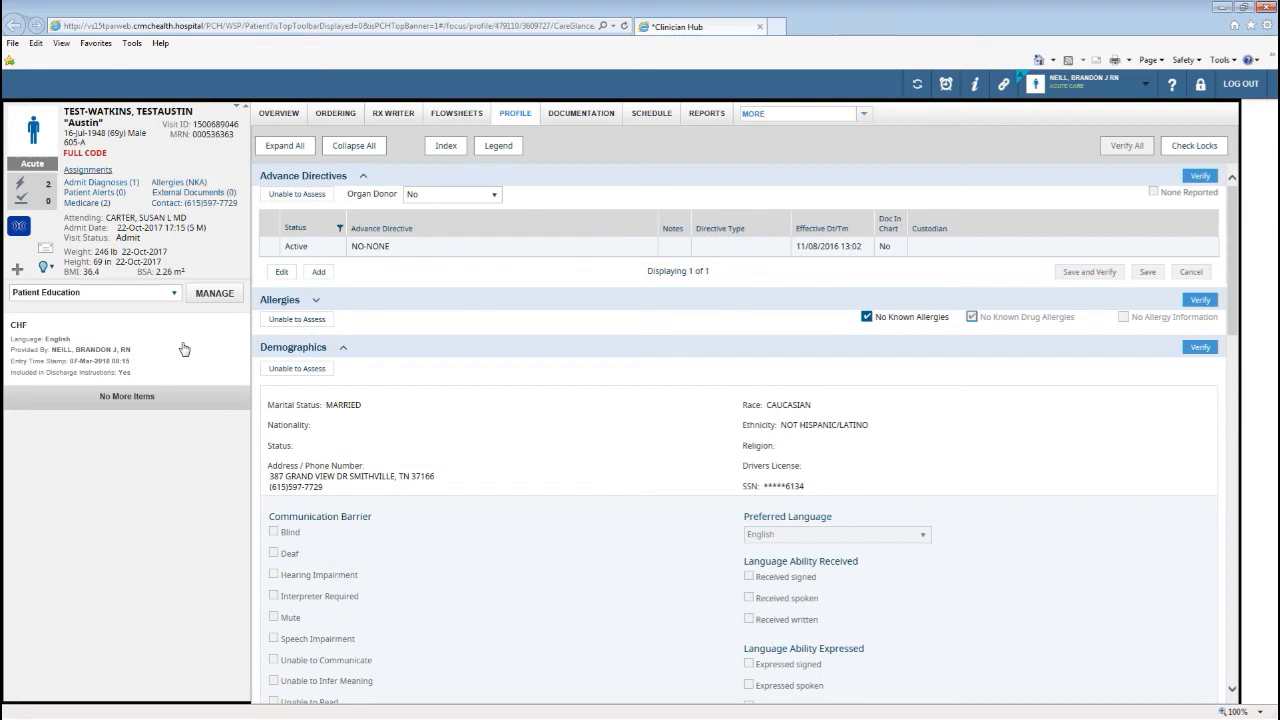
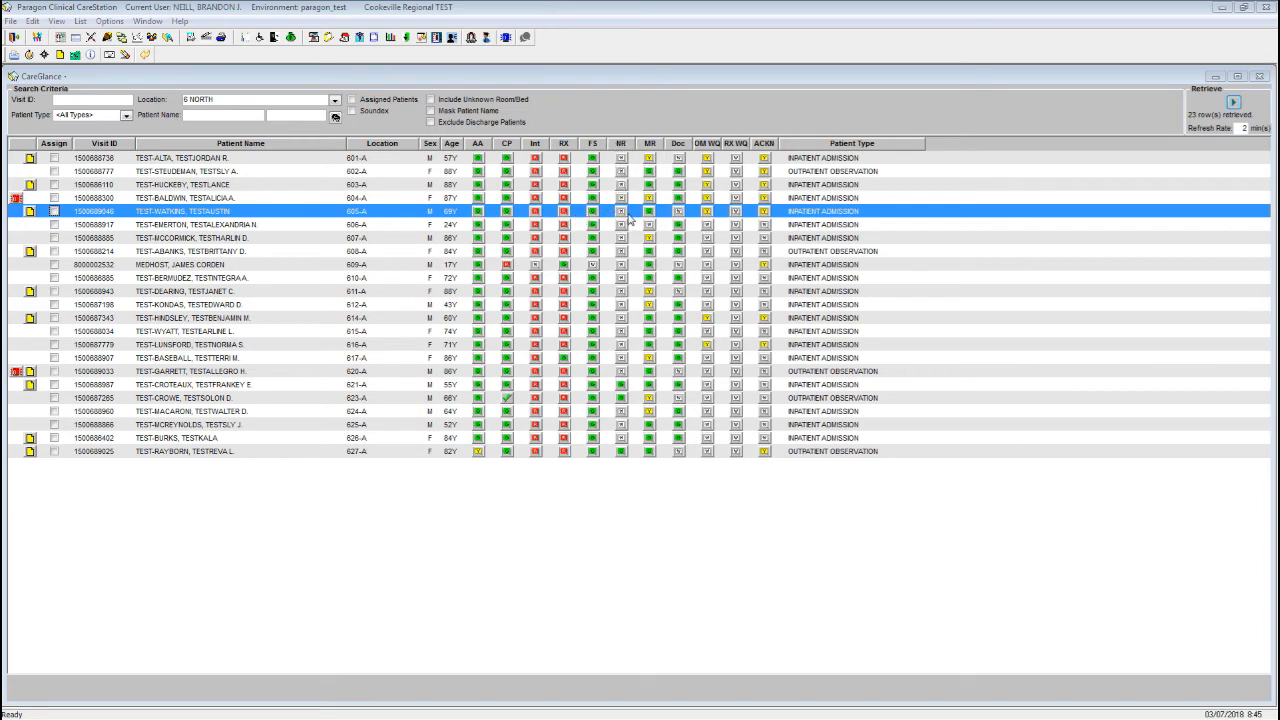
# Open the 605-A patient's order history and bring up the ER Troponin result.
pyautogui.click(621, 216)
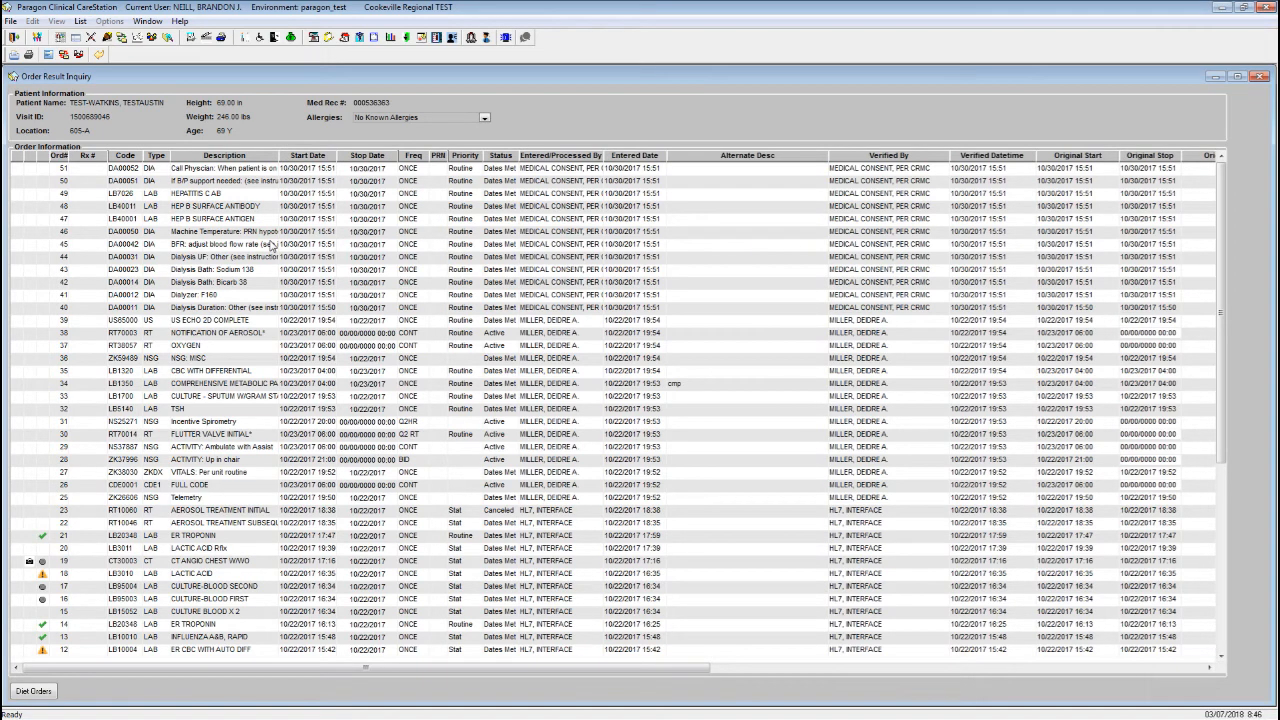
pyautogui.click(411, 376)
pyautogui.scroll(-5, 425, 384)
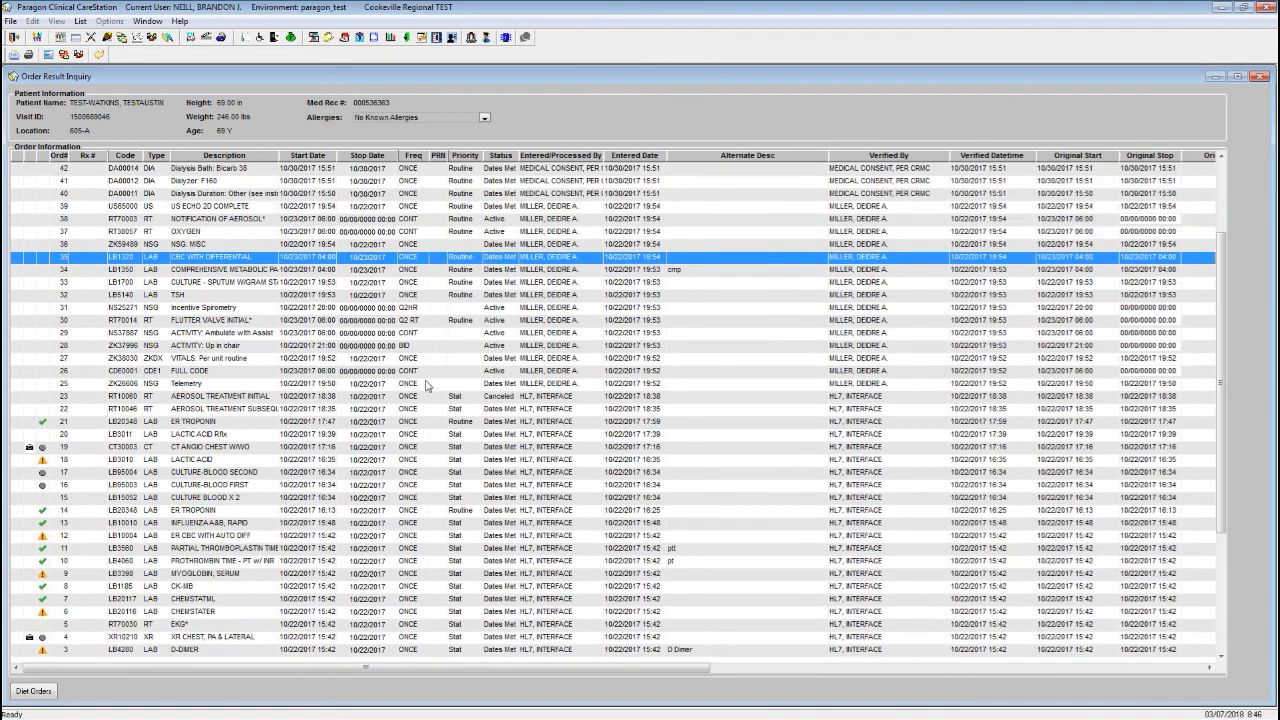
pyautogui.scroll(-2, 425, 384)
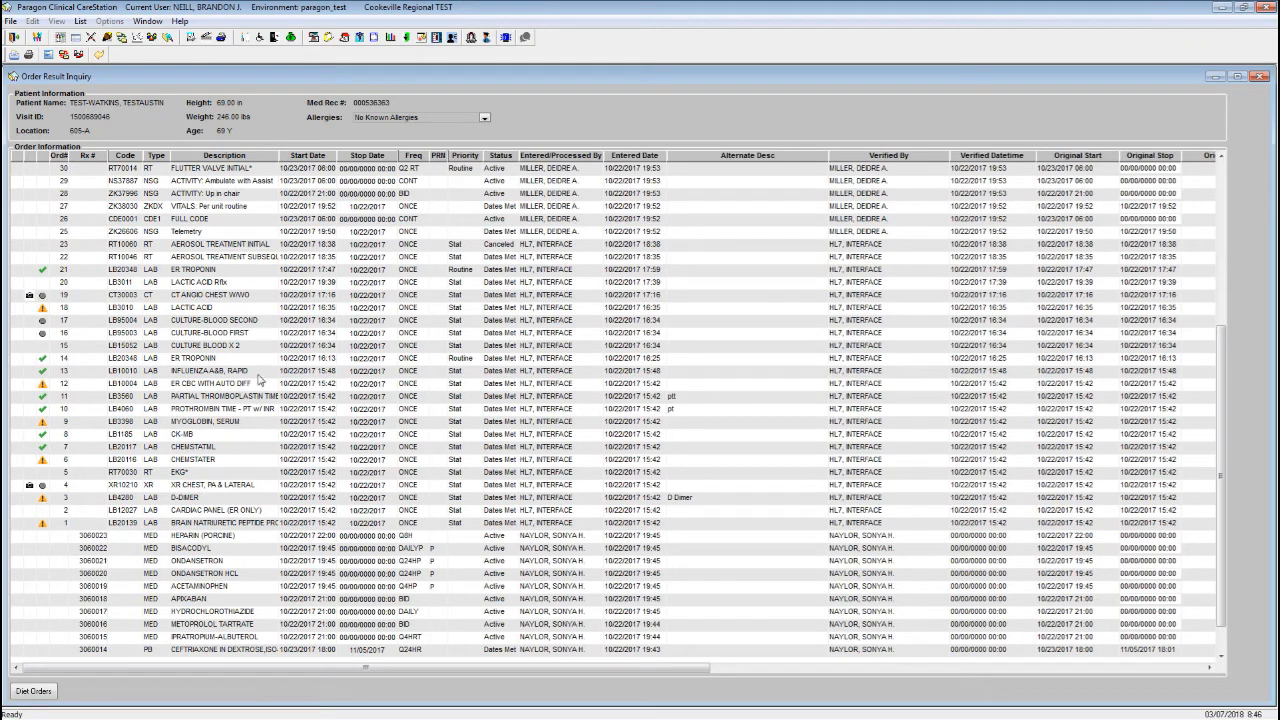
pyautogui.click(203, 276)
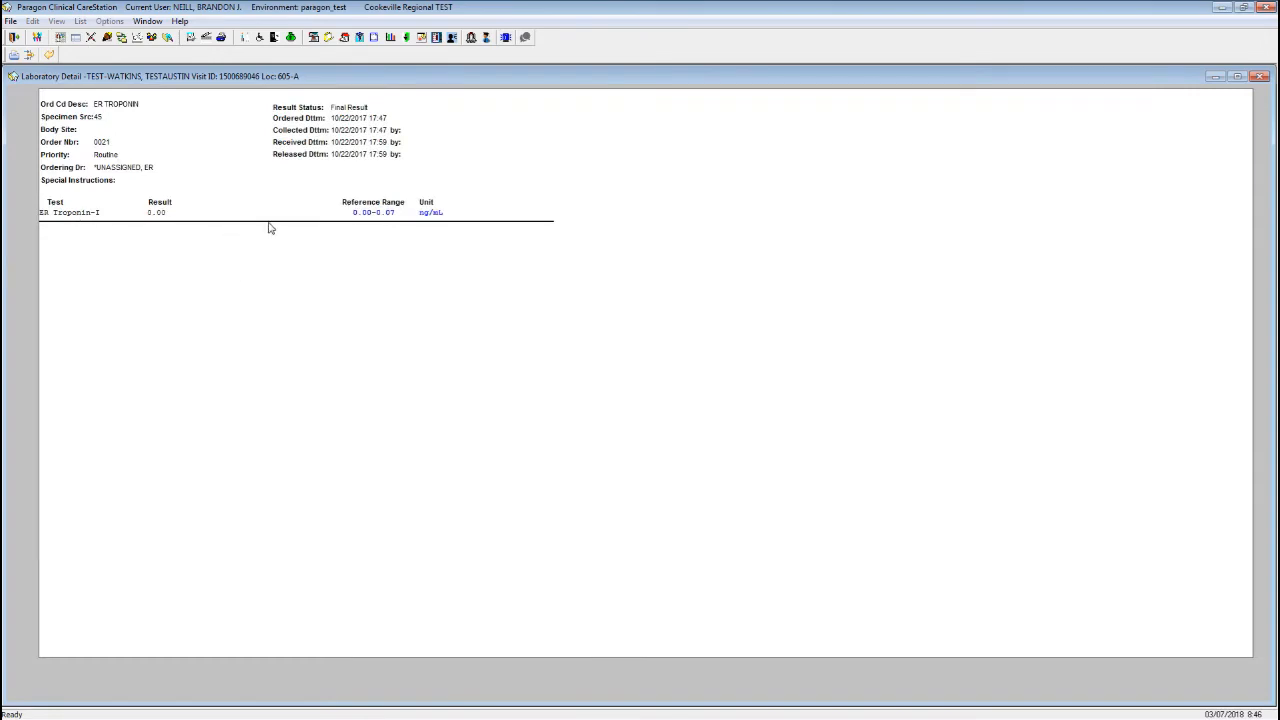
# Close the Troponin result, review the ER CBC with Auto Diff results, then select CT Angio Chest.
pyautogui.click(48, 55)
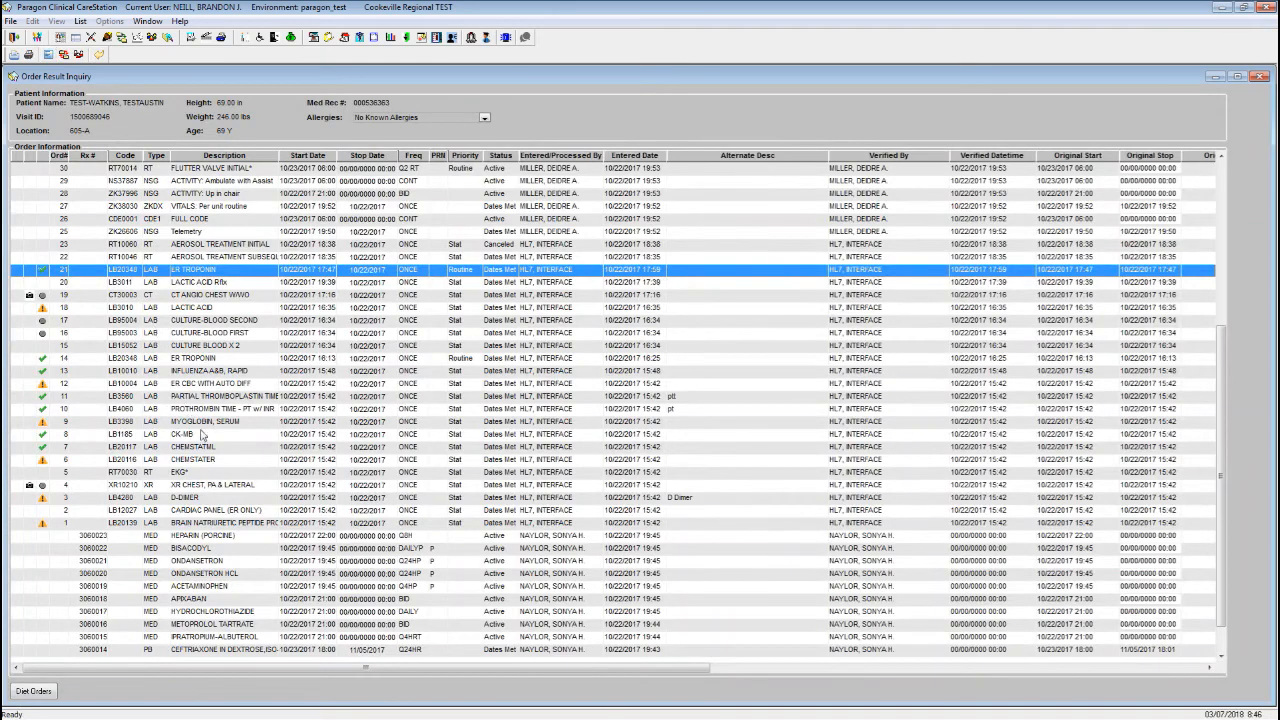
pyautogui.click(213, 384)
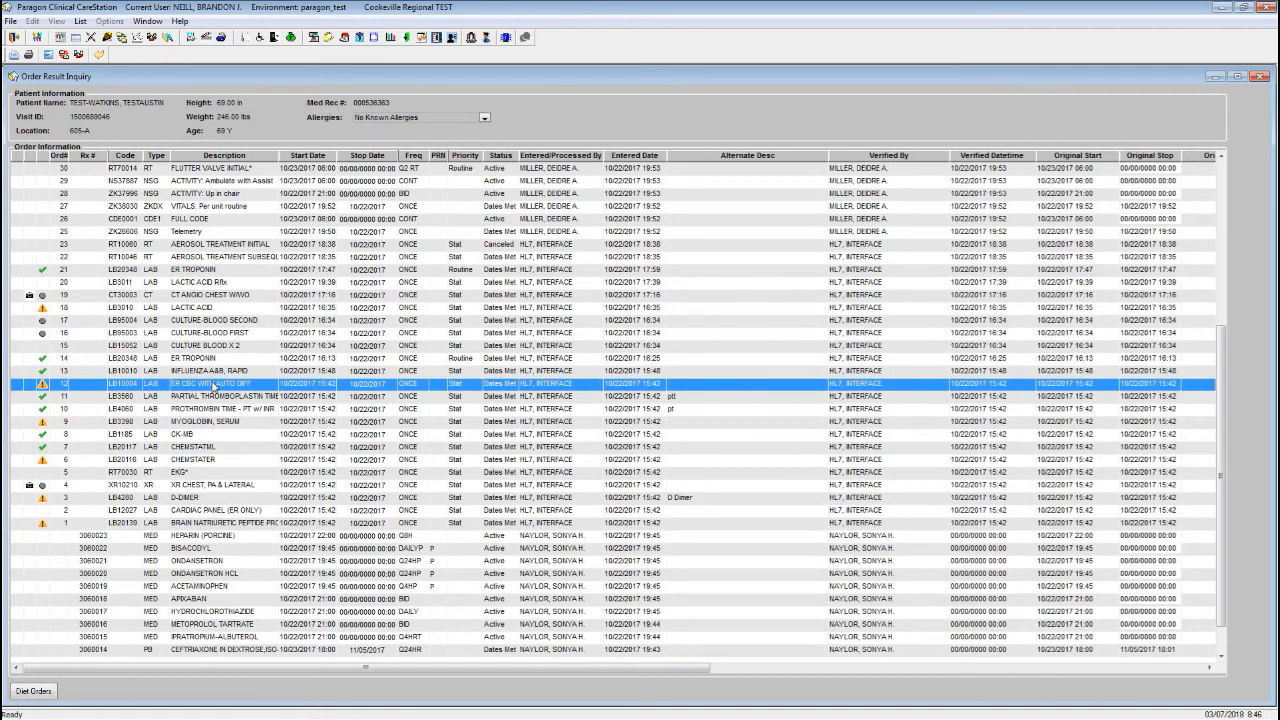
pyautogui.doubleClick(213, 384)
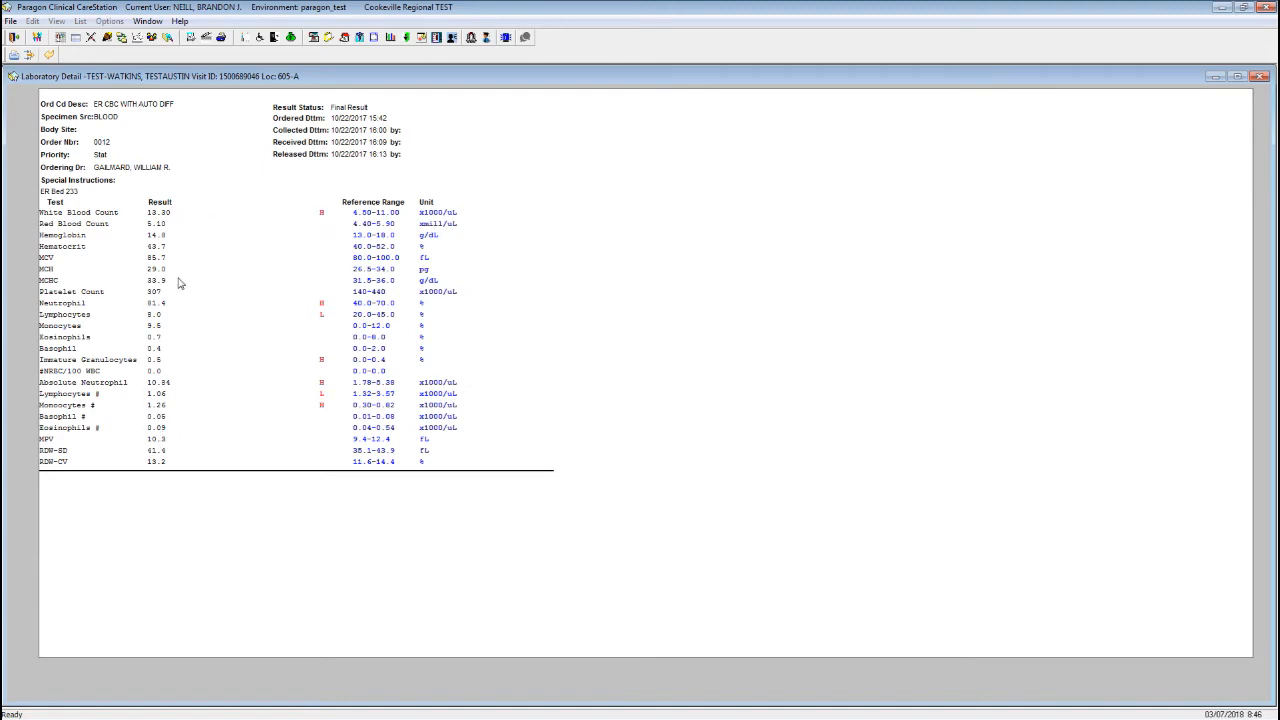
pyautogui.click(49, 57)
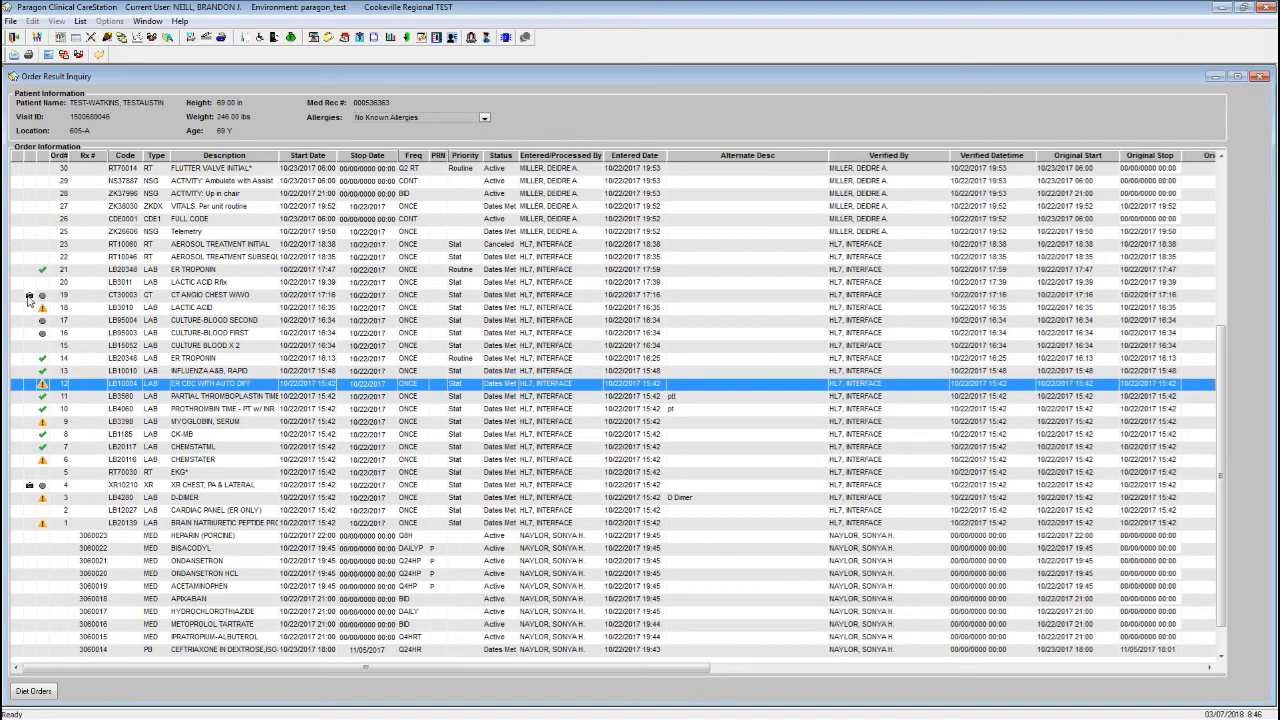
pyautogui.click(31, 298)
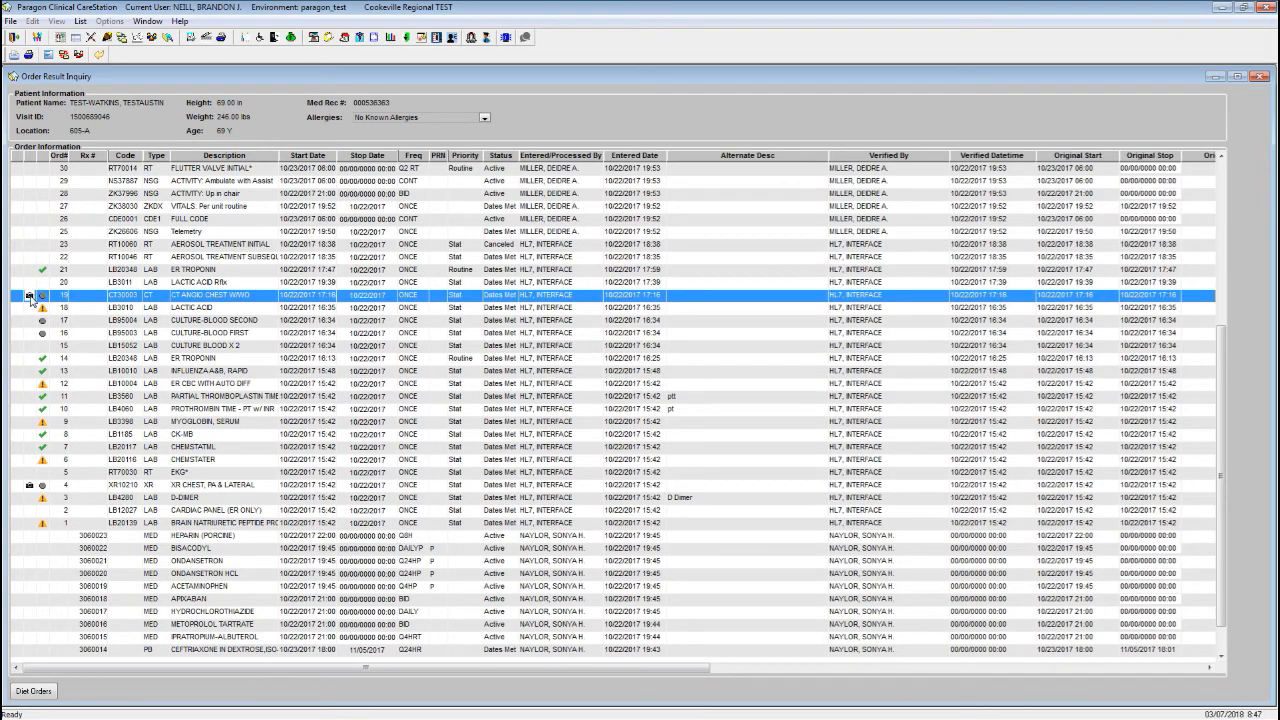
pyautogui.doubleClick(31, 297)
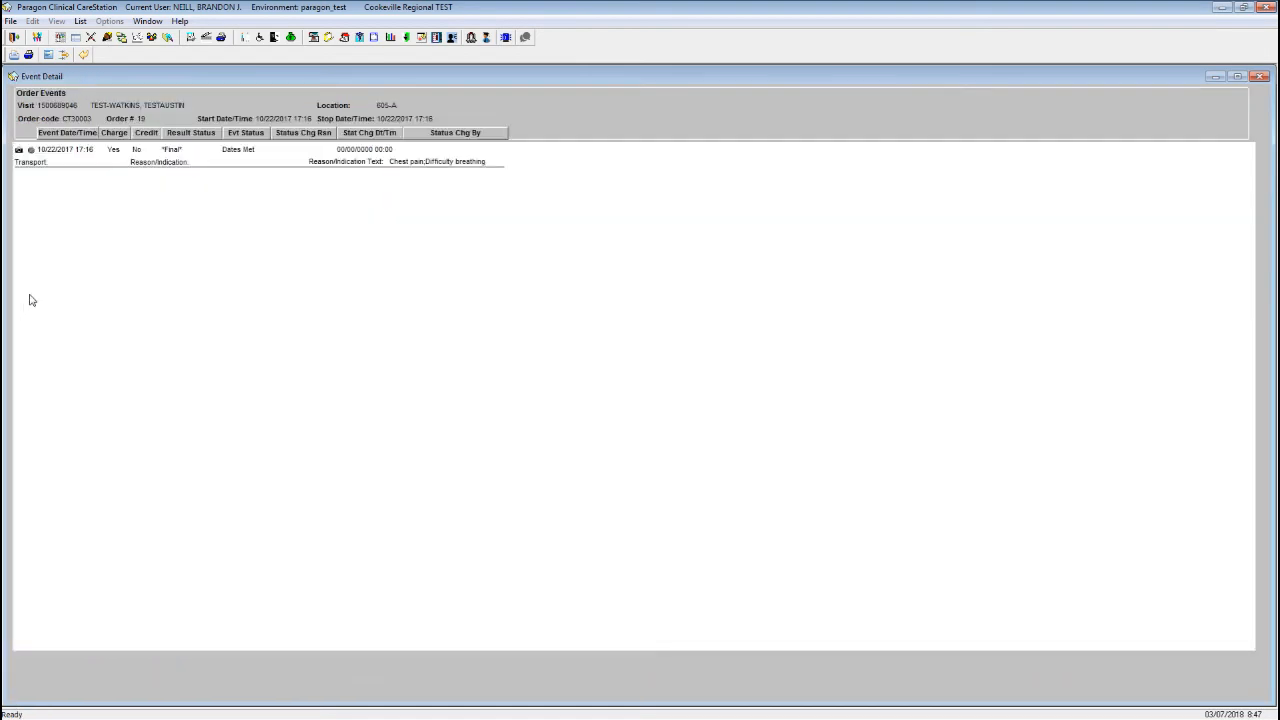
pyautogui.click(198, 158)
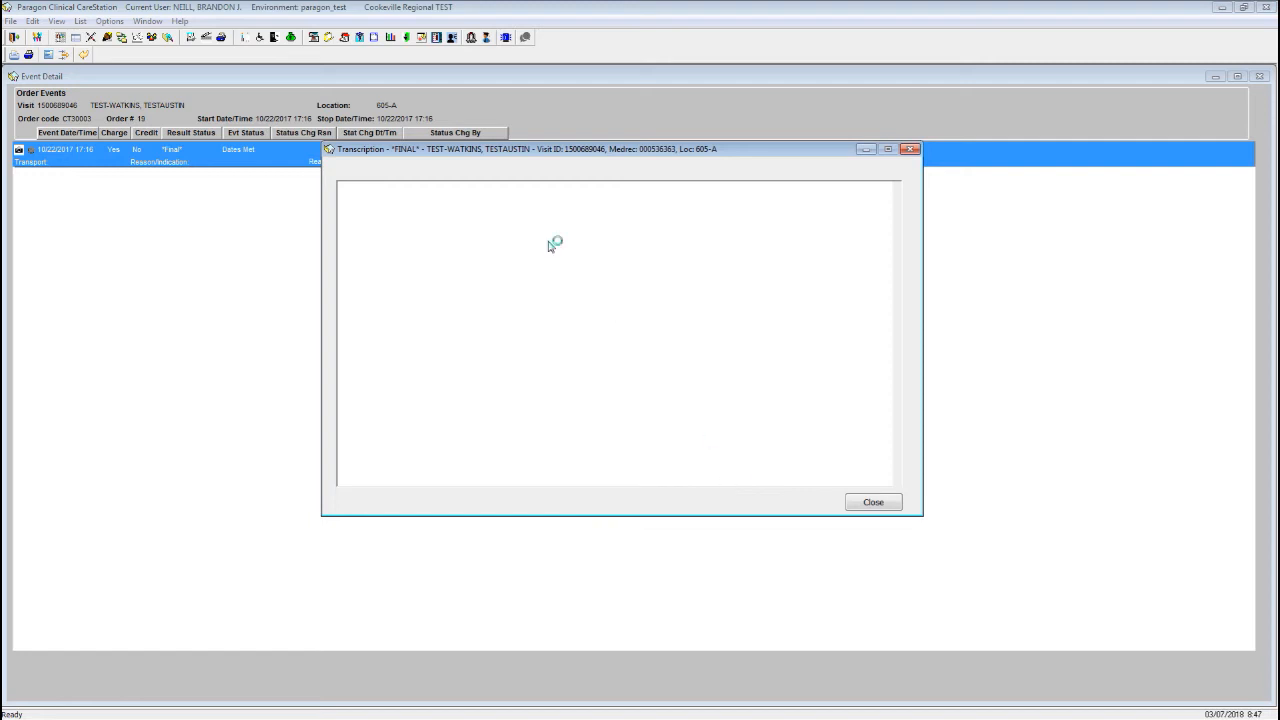
pyautogui.click(870, 503)
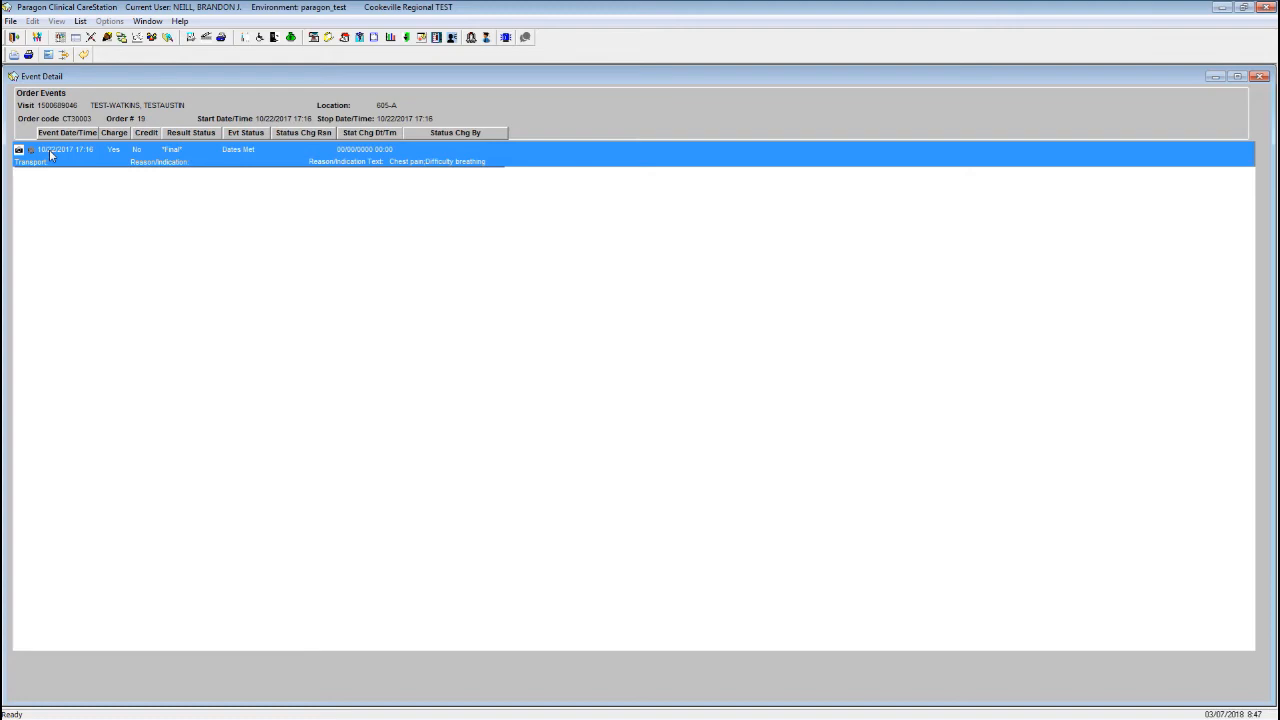
pyautogui.click(83, 54)
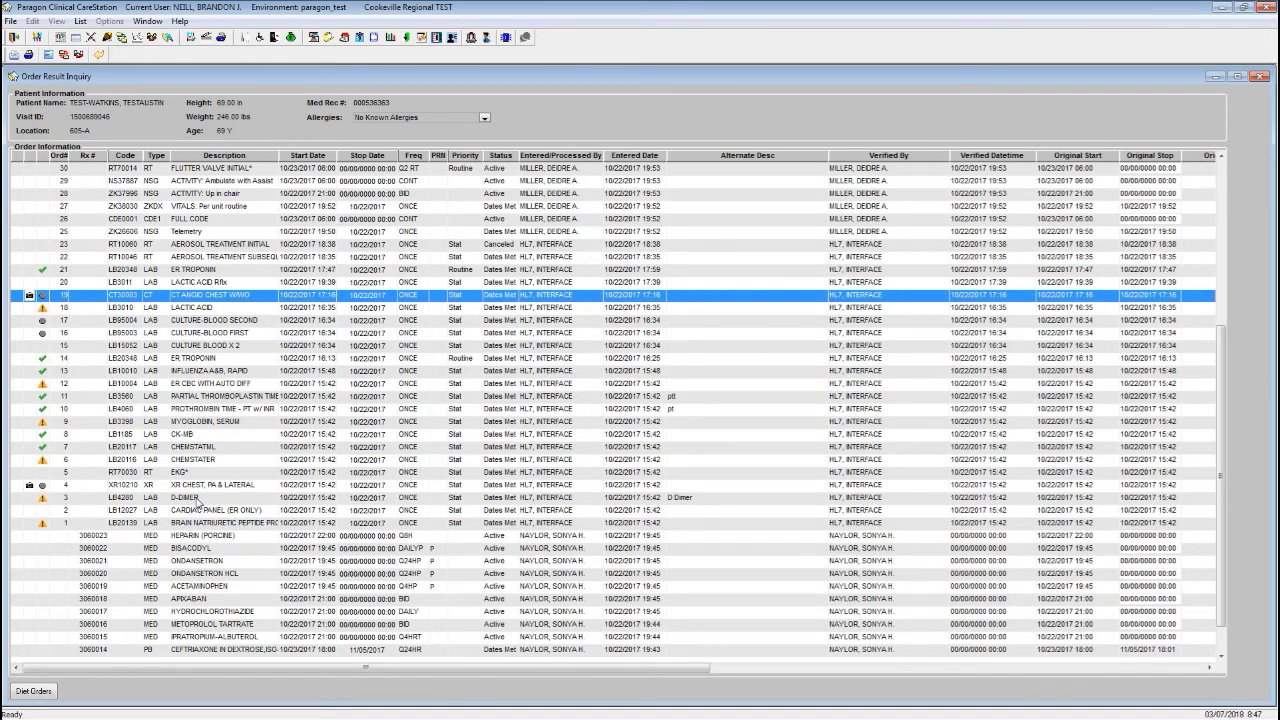
# Review the D-Dimer result, close it, and scroll down the order list.
pyautogui.click(198, 500)
pyautogui.doubleClick(198, 500)
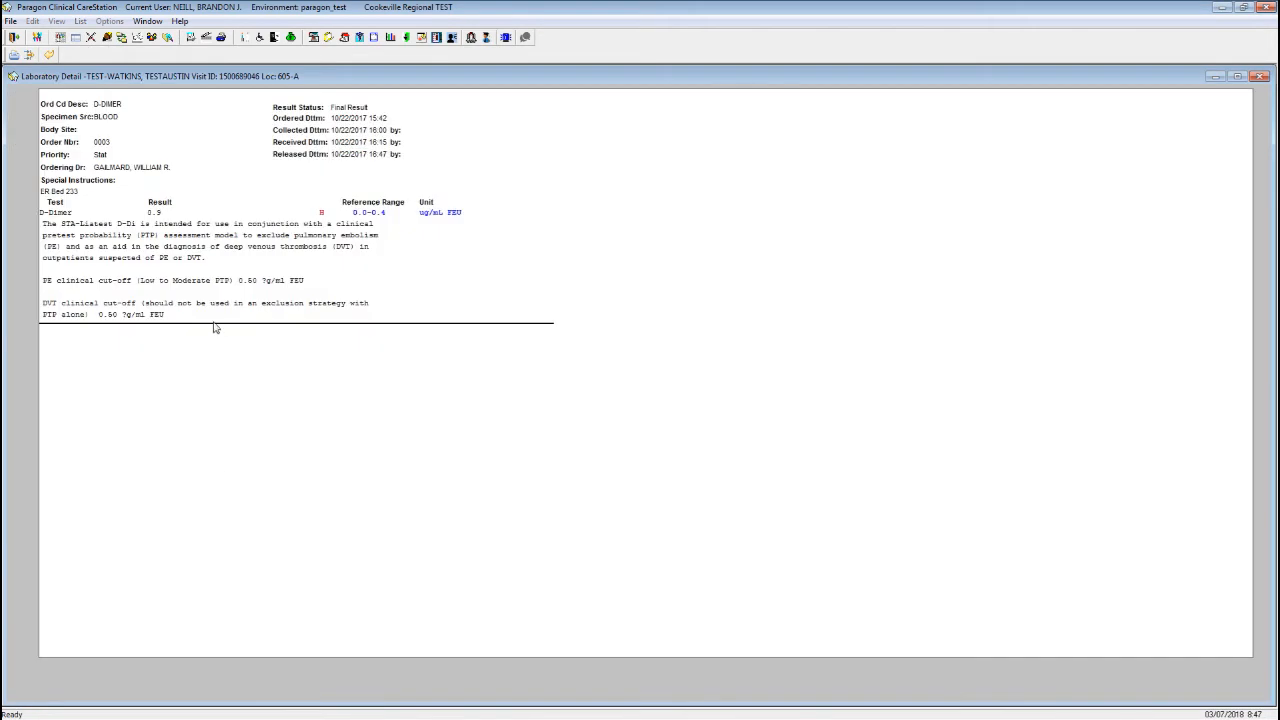
pyautogui.click(49, 56)
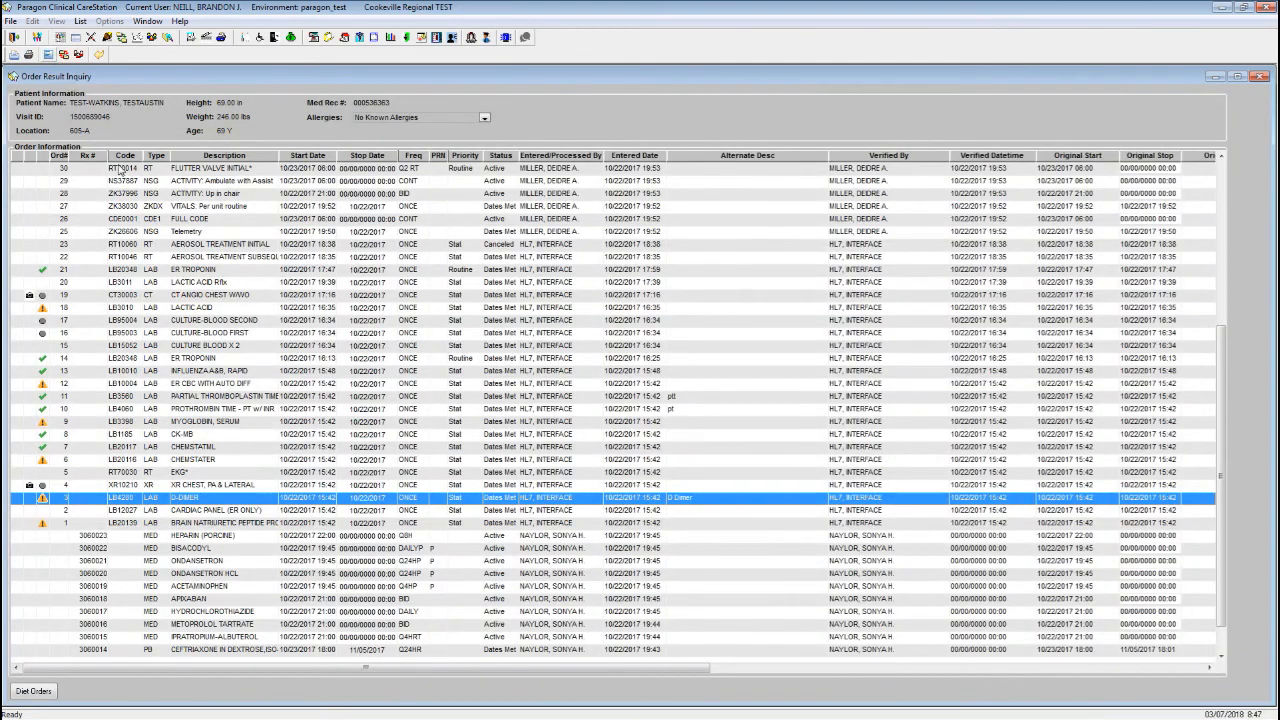
pyautogui.scroll(-1, 400, 498)
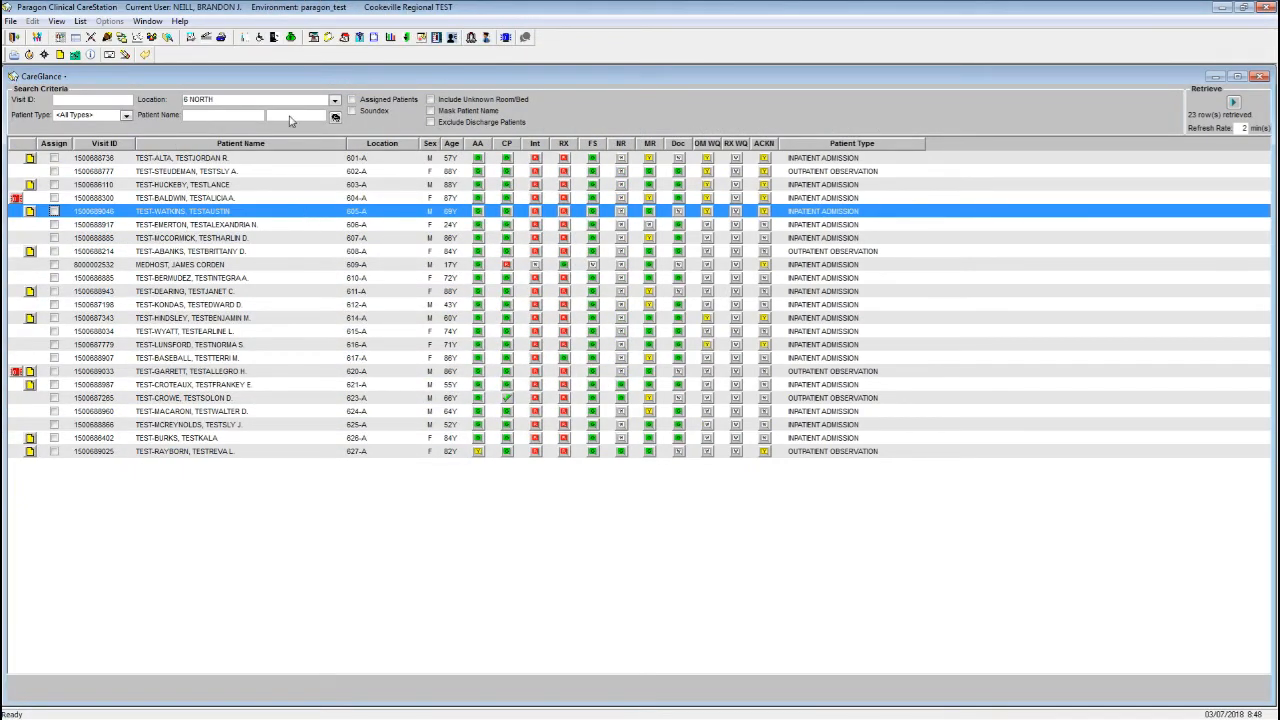
# Launch Clinician Hub to show the 605-A patient's profile page.
pyautogui.click(276, 38)
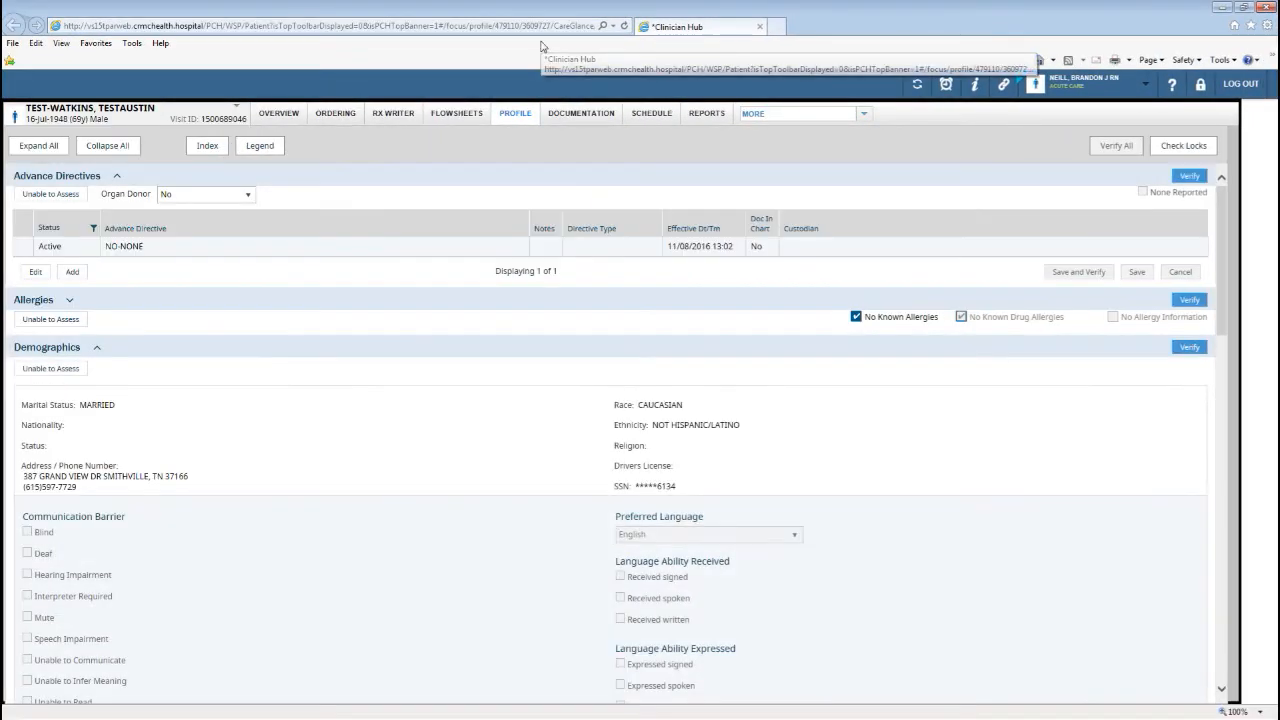
# Show the Flowsheets results and look through the serology, coagulation, hematology, microbiology and imaging rows.
pyautogui.click(460, 116)
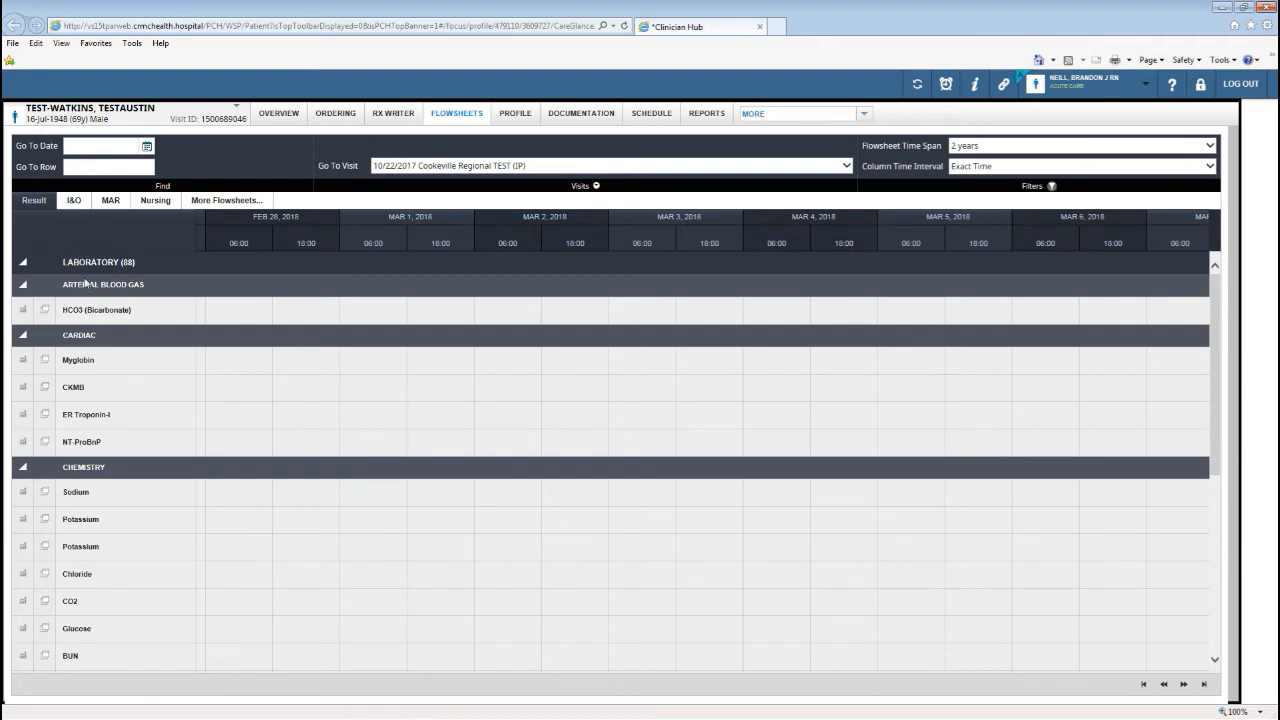
pyautogui.scroll(-5, 254, 344)
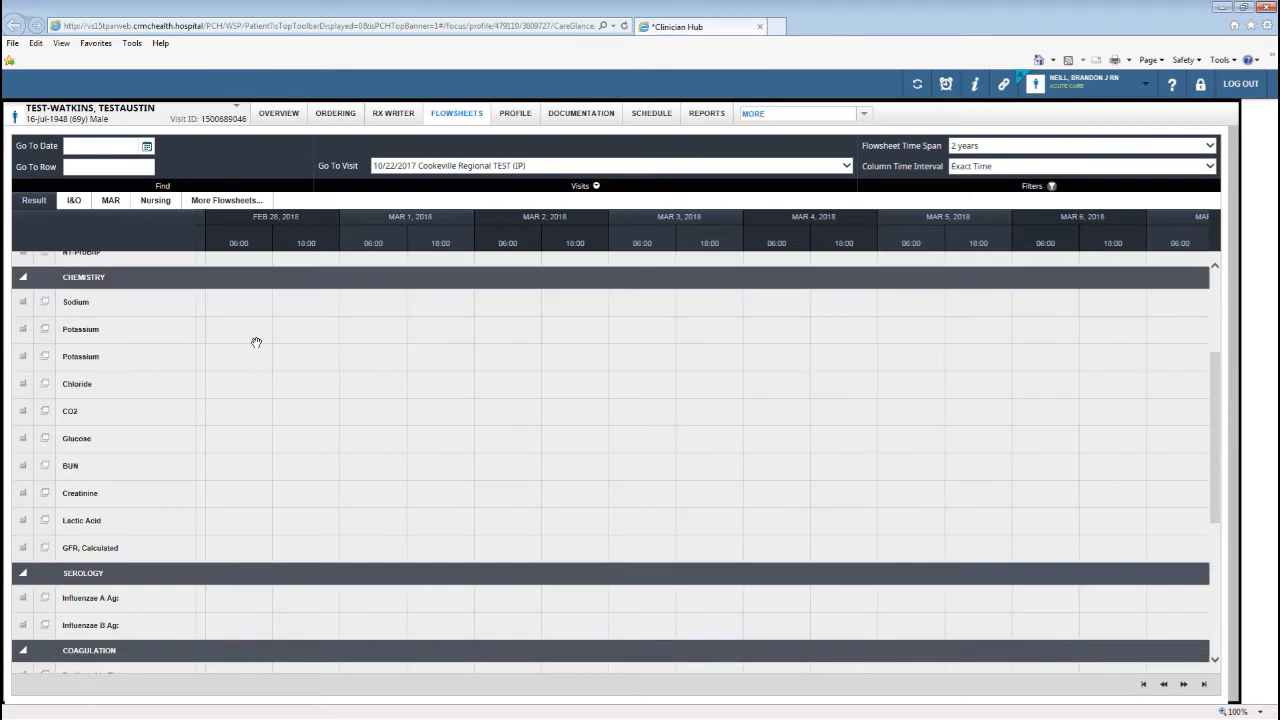
pyautogui.scroll(-5, 262, 375)
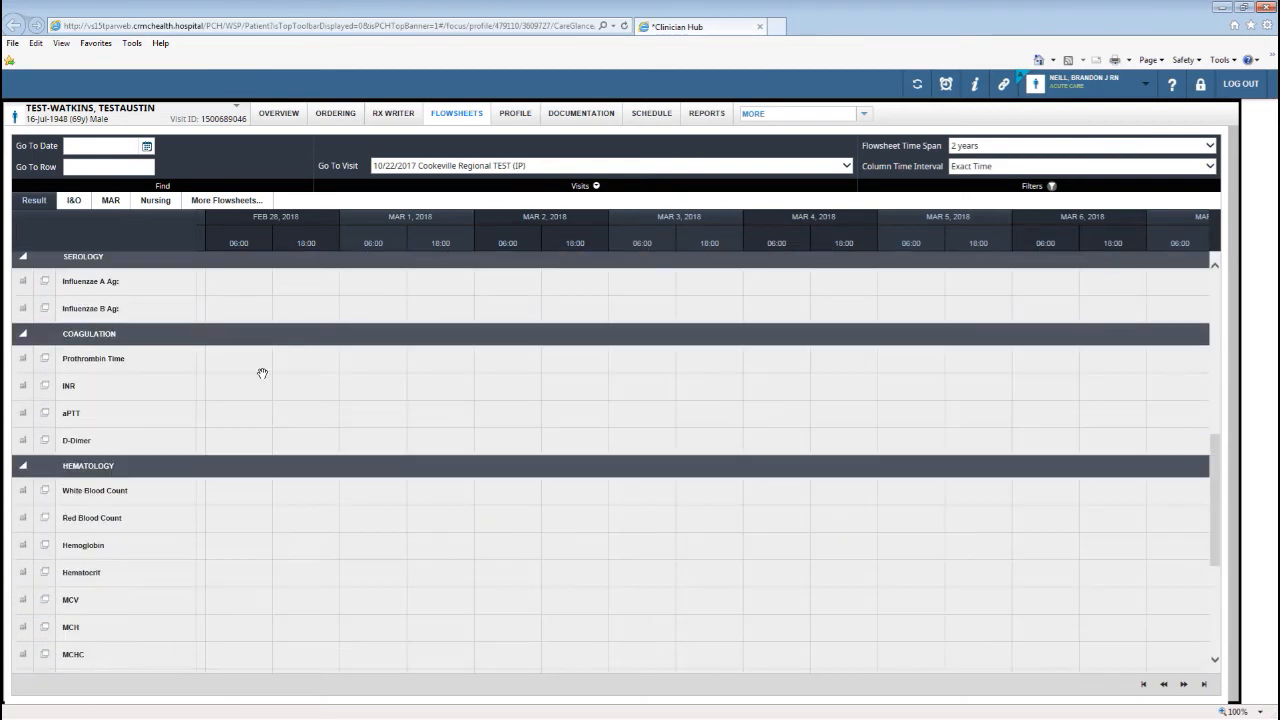
pyautogui.scroll(-1, 277, 402)
pyautogui.scroll(-5, 277, 402)
pyautogui.scroll(-3, 277, 402)
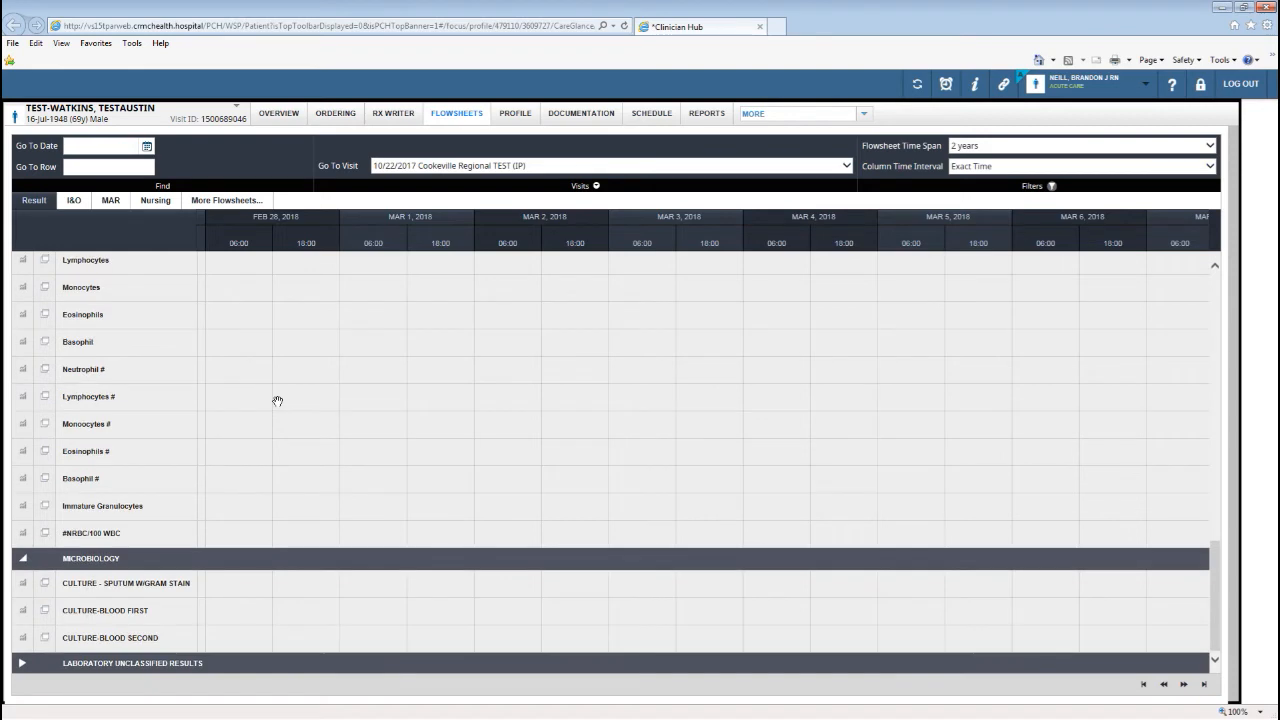
pyautogui.scroll(2, 277, 401)
pyautogui.scroll(-2, 277, 401)
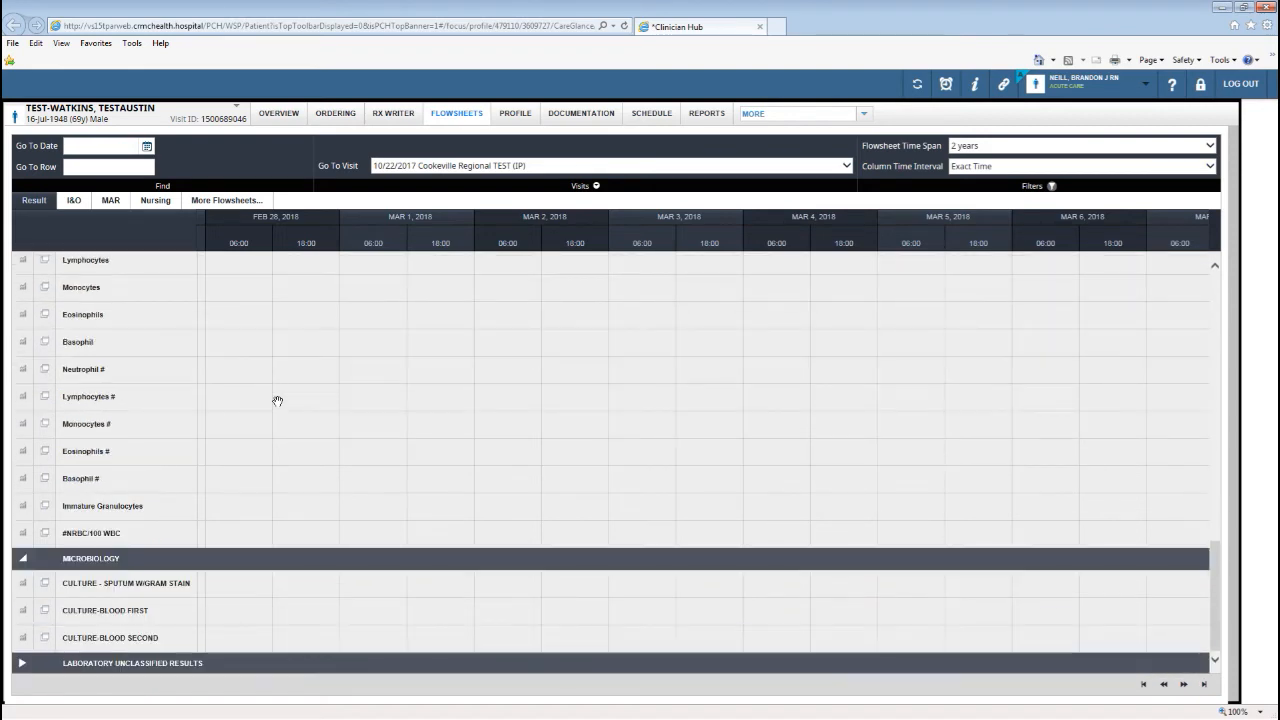
pyautogui.scroll(-5, 277, 401)
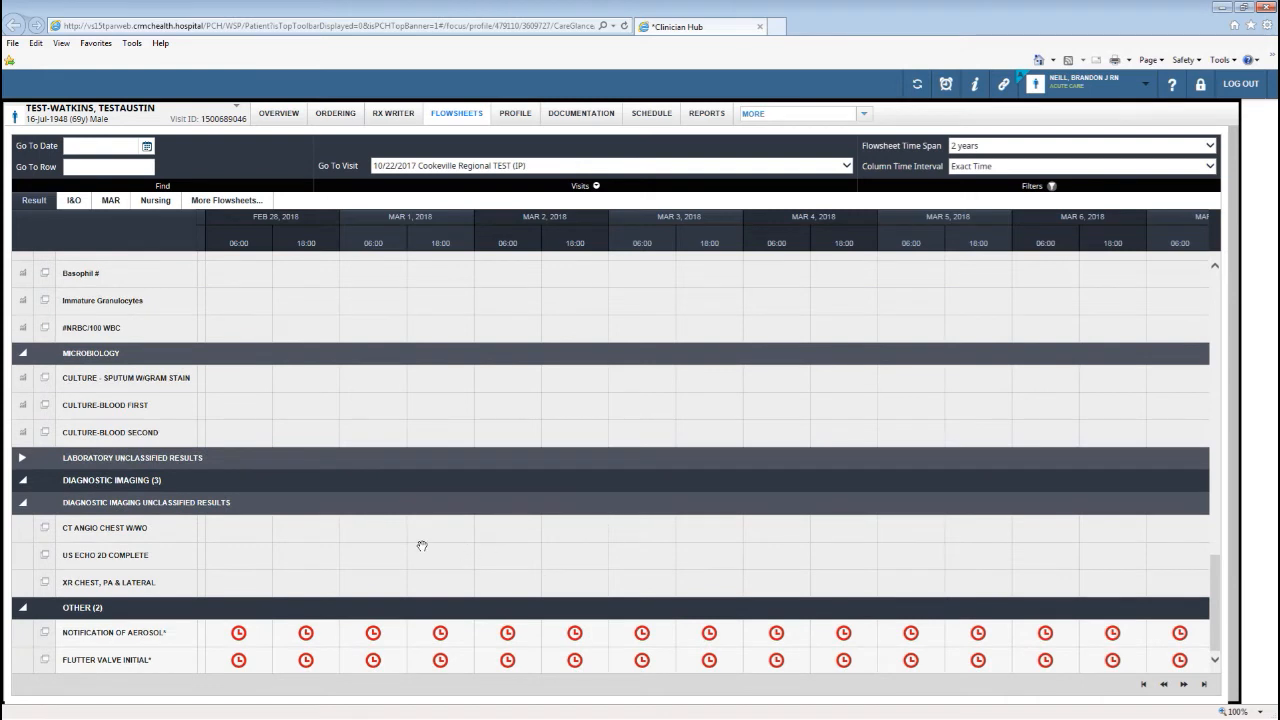
pyautogui.scroll(10, 451, 453)
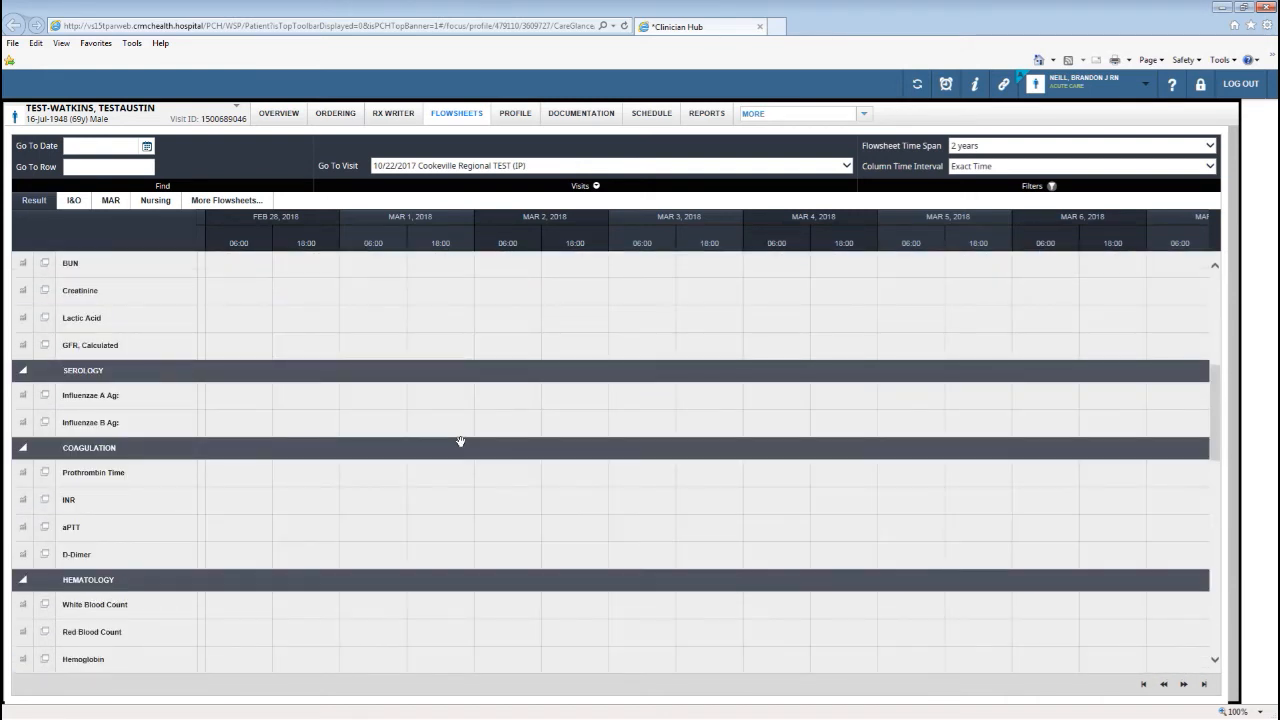
pyautogui.scroll(4, 459, 440)
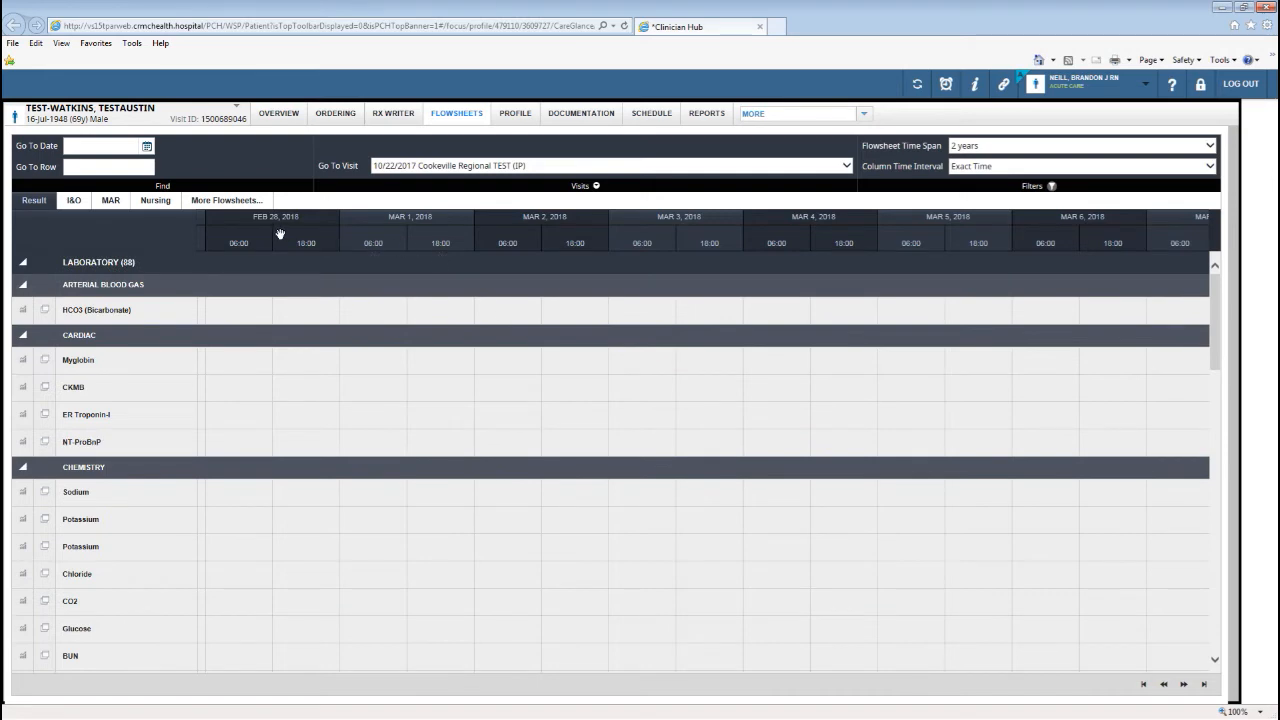
# Shift the flowsheet back to February 7–13 and show the HCO3 (Bicarbonate) result history.
pyautogui.moveTo(300, 241); pyautogui.dragTo(980, 262)
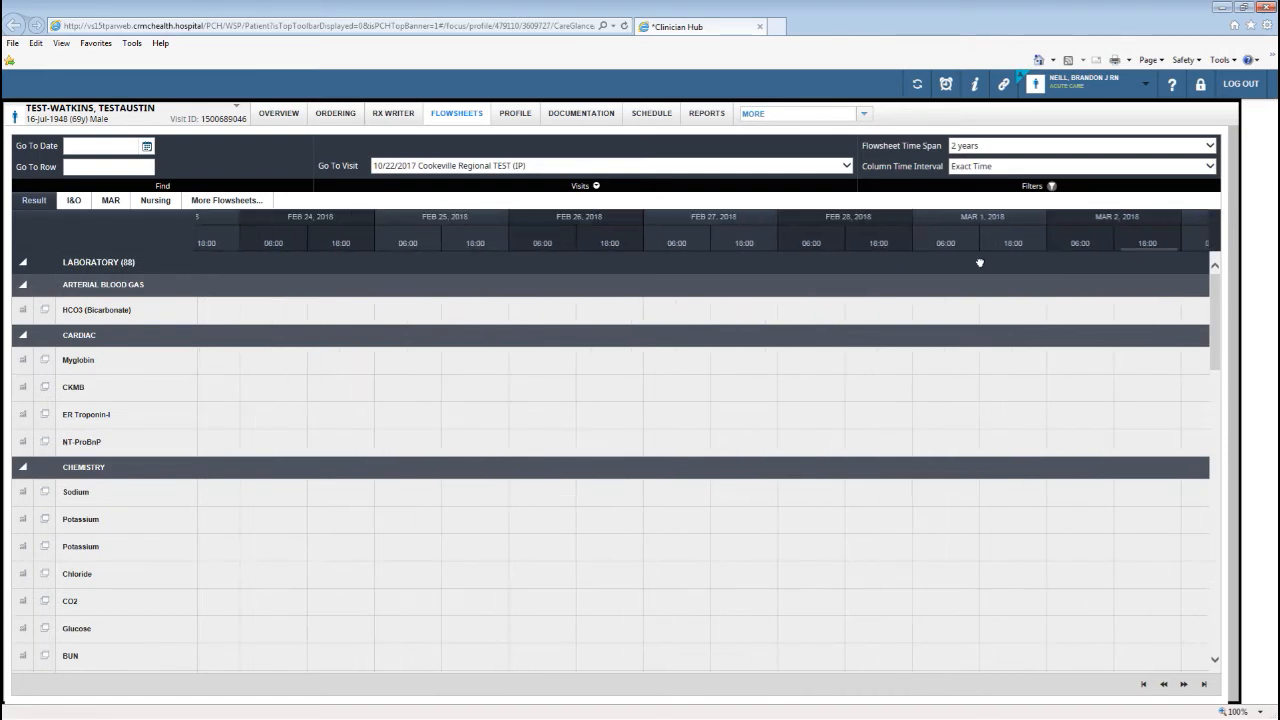
pyautogui.moveTo(337, 236); pyautogui.dragTo(700, 235)
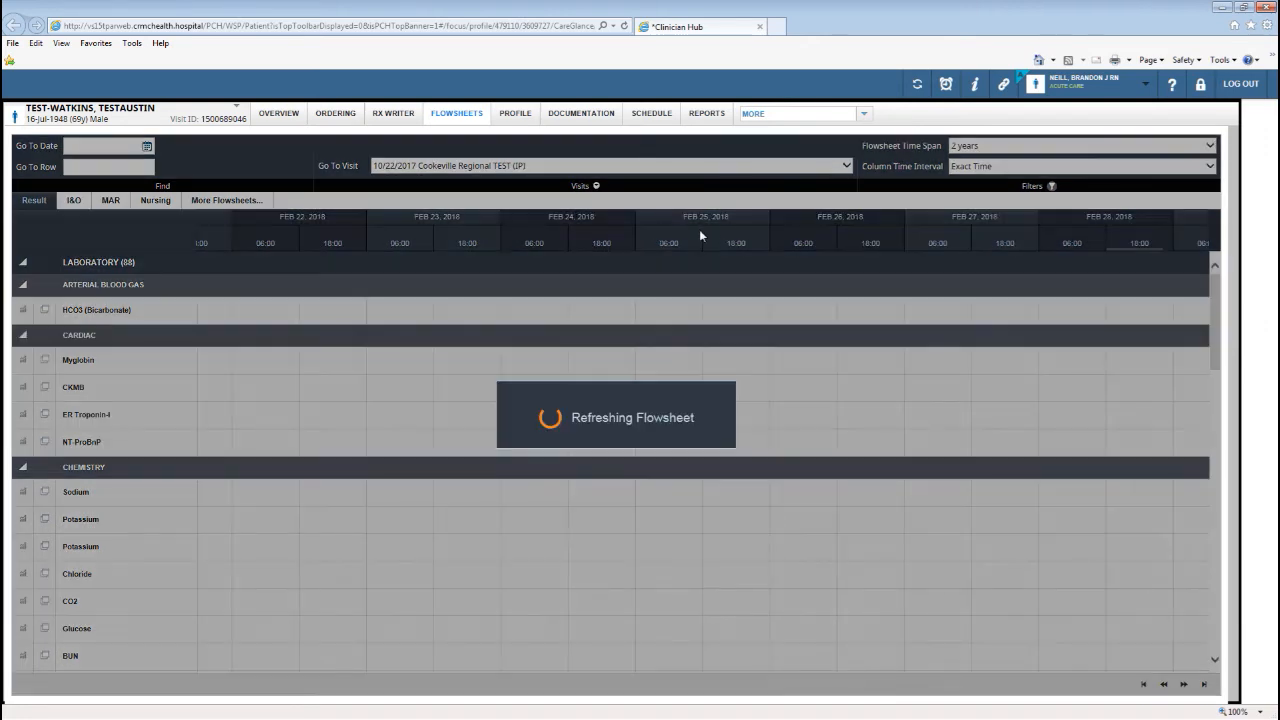
pyautogui.moveTo(433, 237); pyautogui.dragTo(990, 225)
pyautogui.moveTo(242, 232); pyautogui.dragTo(1051, 234)
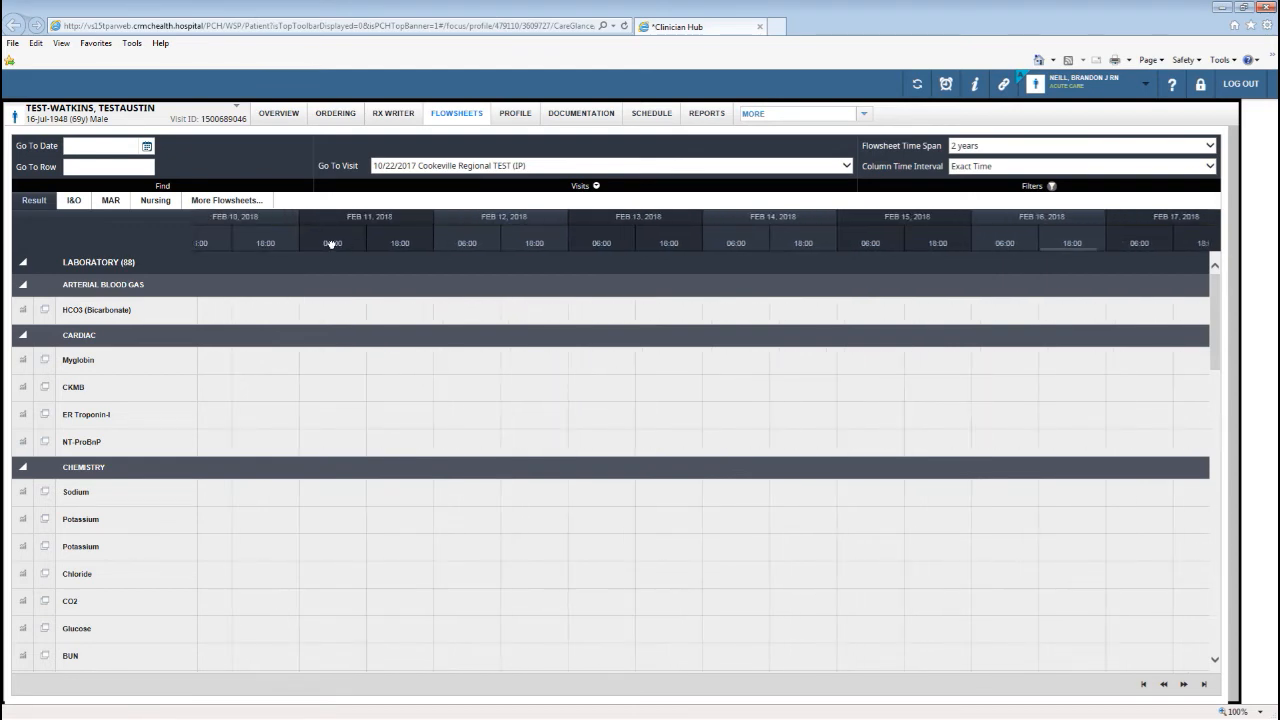
pyautogui.moveTo(249, 234); pyautogui.dragTo(1028, 243)
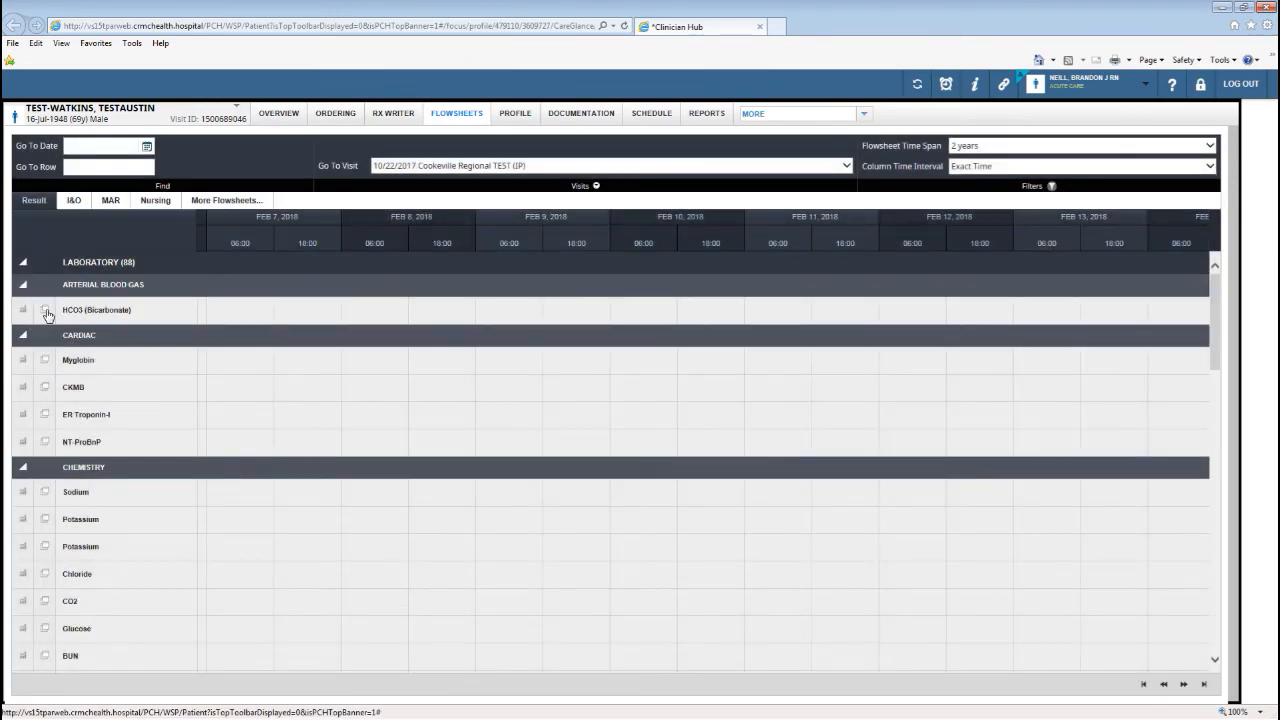
pyautogui.click(45, 312)
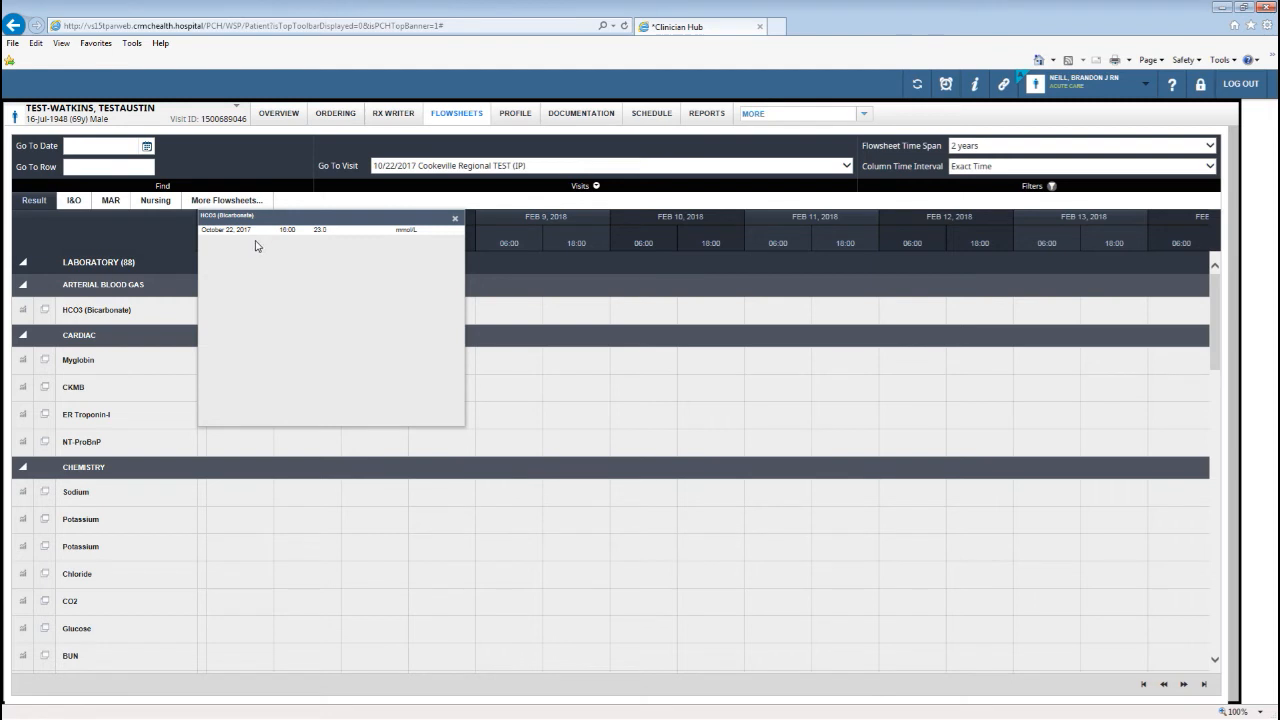
# Dismiss the HCO3 details and jump the flowsheet to October 22, 2017.
pyautogui.click(455, 219)
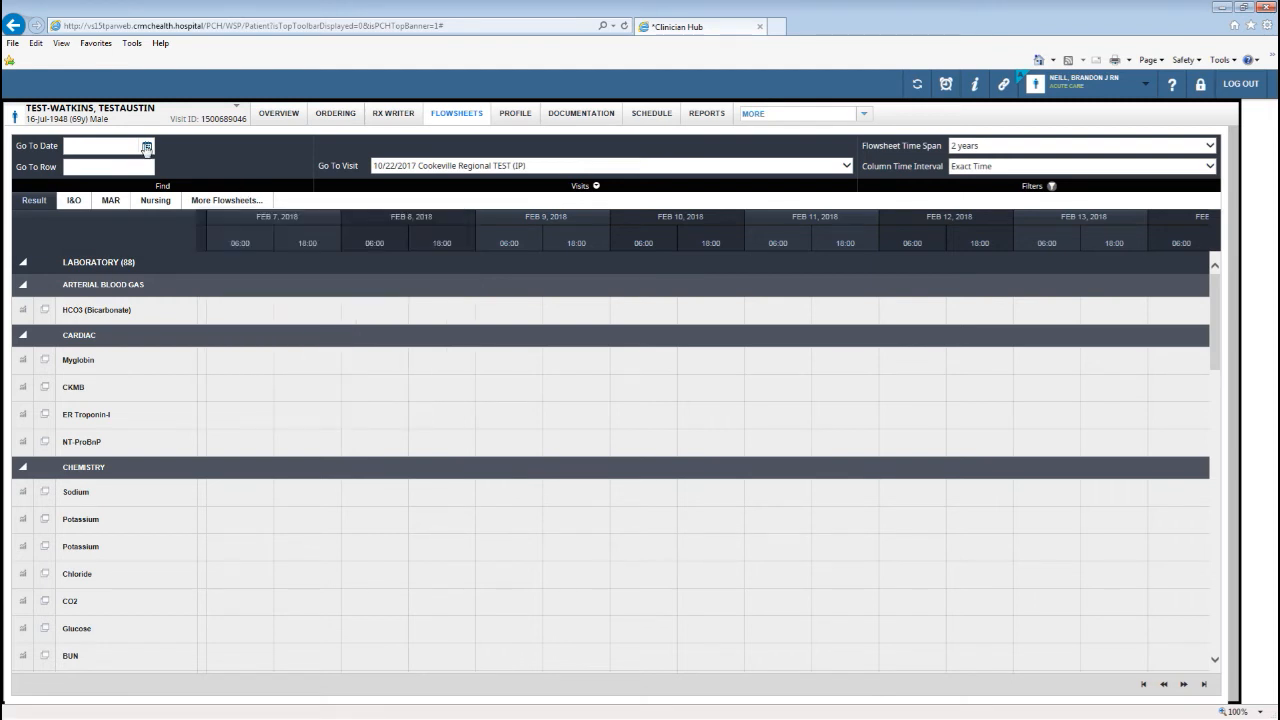
pyautogui.click(146, 148)
pyautogui.click(76, 168)
pyautogui.click(76, 168)
pyautogui.click(76, 168)
pyautogui.click(76, 168)
pyautogui.click(76, 168)
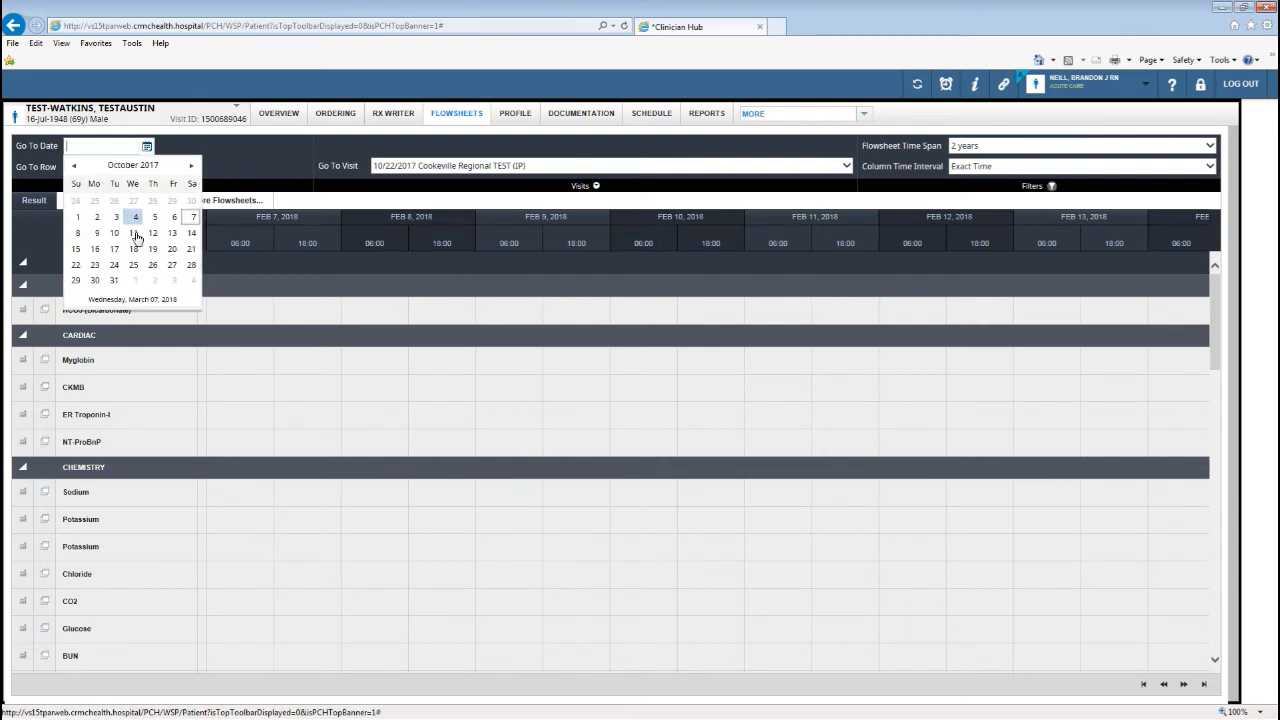
pyautogui.click(77, 266)
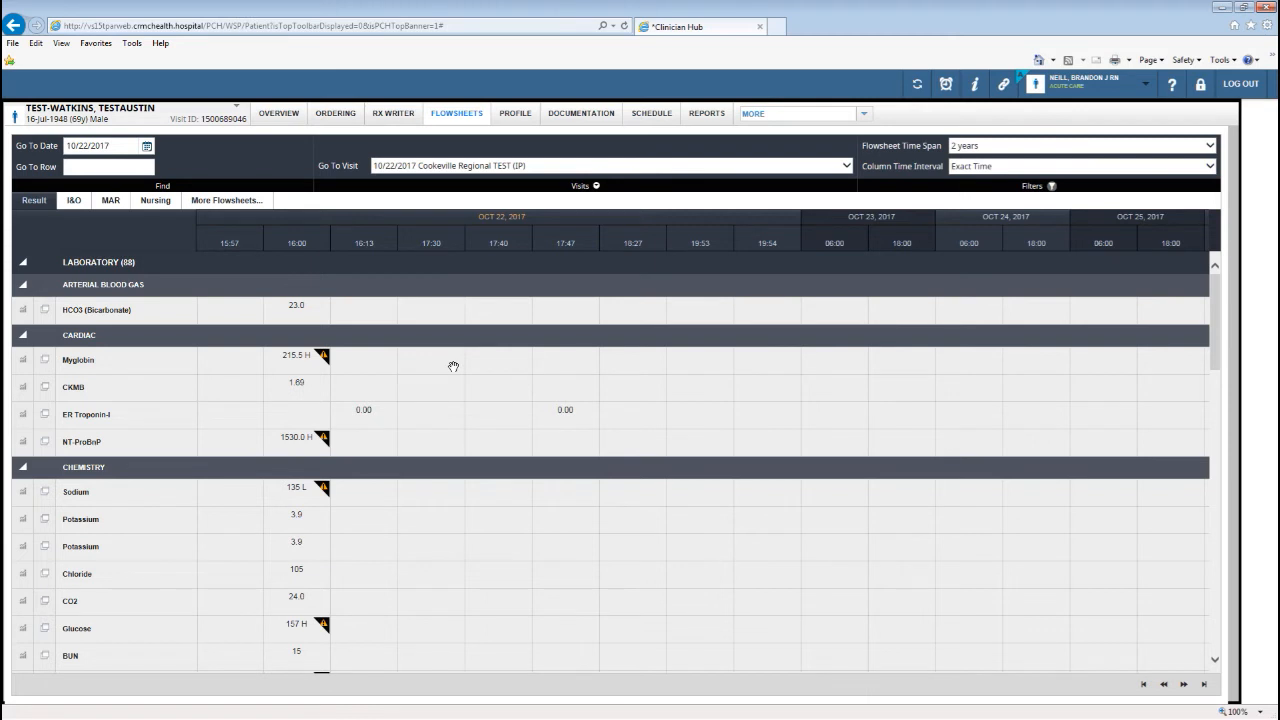
# Scan the October 22 results and open the XR Chest, PA & Lateral report.
pyautogui.moveTo(686, 244); pyautogui.dragTo(840, 240)
pyautogui.scroll(-2, 478, 434)
pyautogui.scroll(-1, 480, 434)
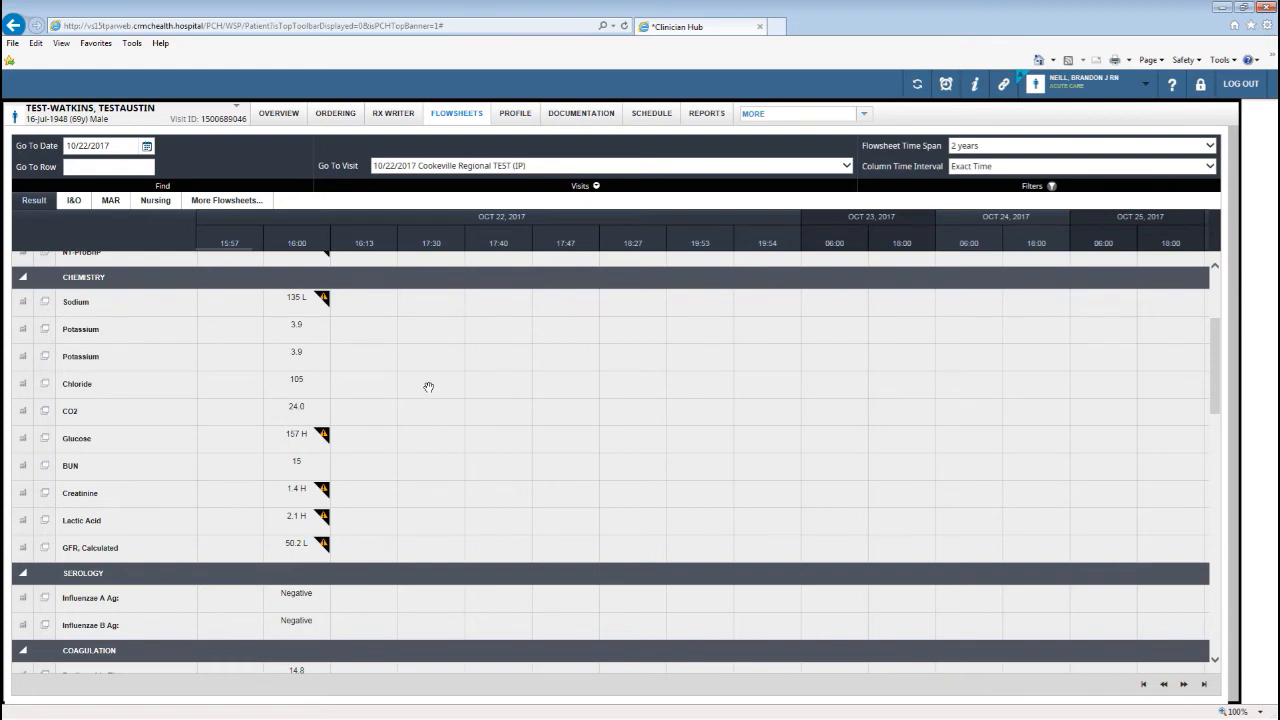
pyautogui.scroll(2, 428, 387)
pyautogui.scroll(-8, 428, 387)
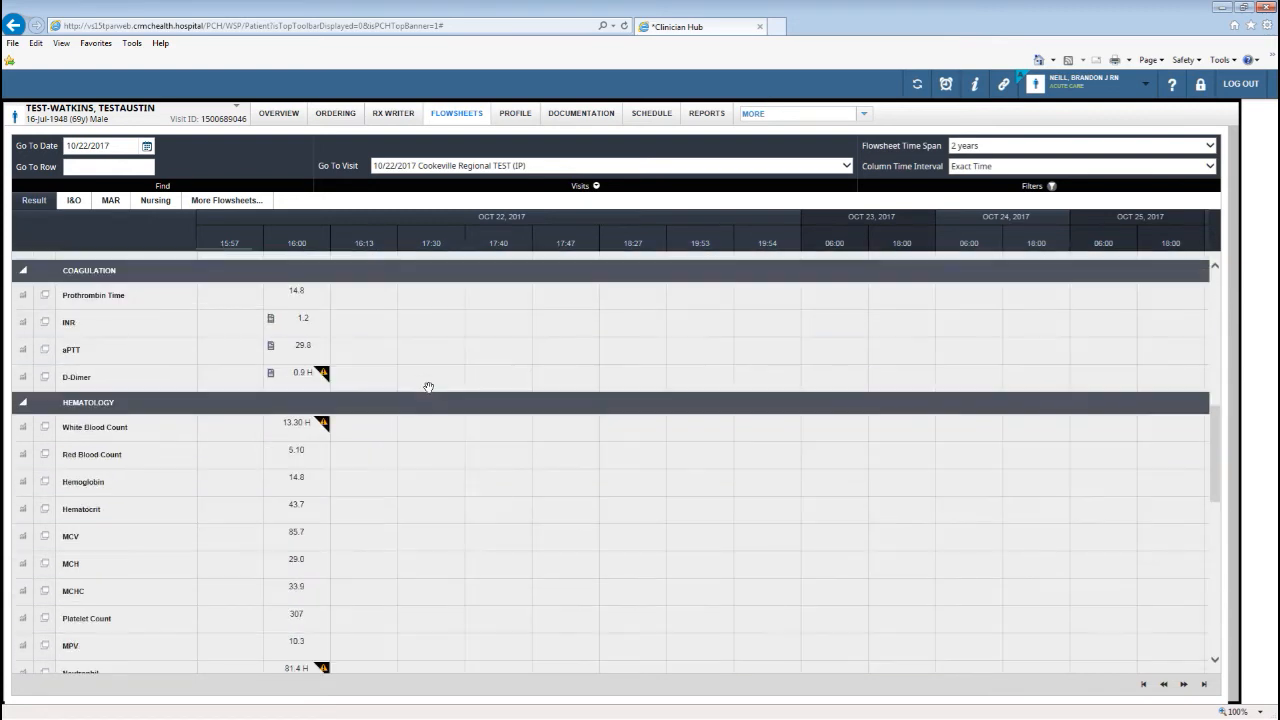
pyautogui.scroll(-9, 428, 387)
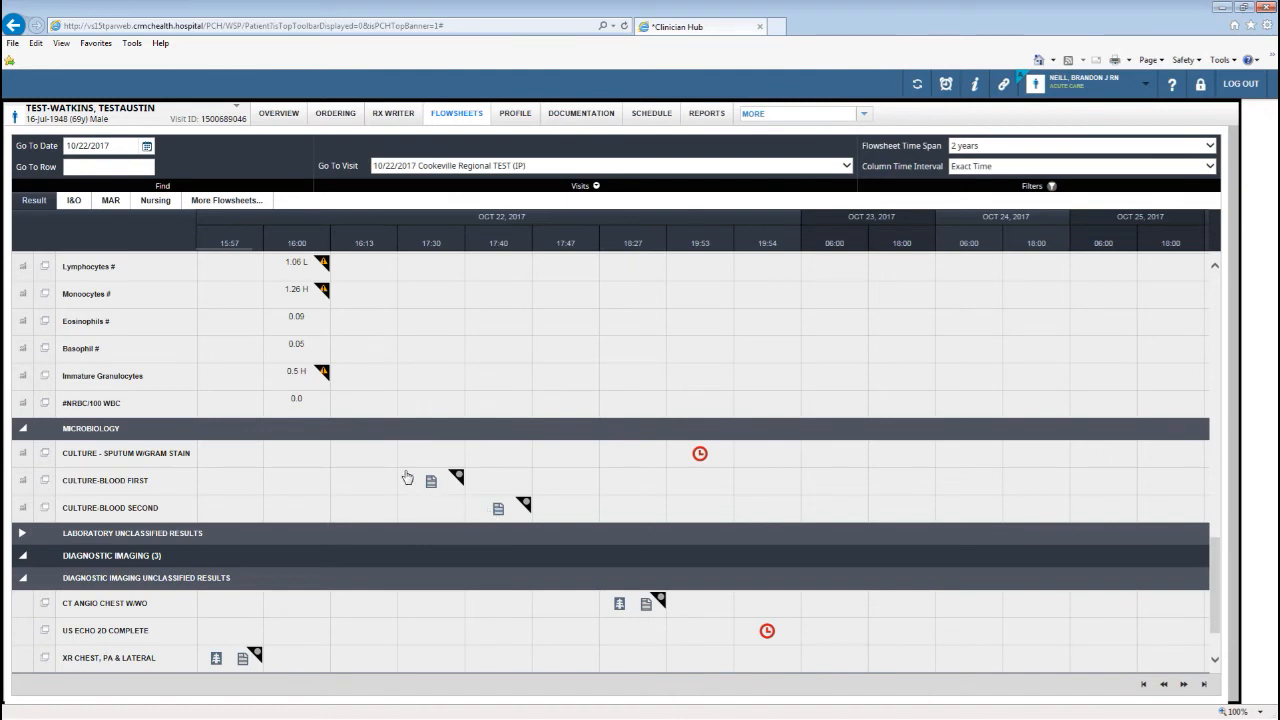
pyautogui.scroll(-1, 390, 467)
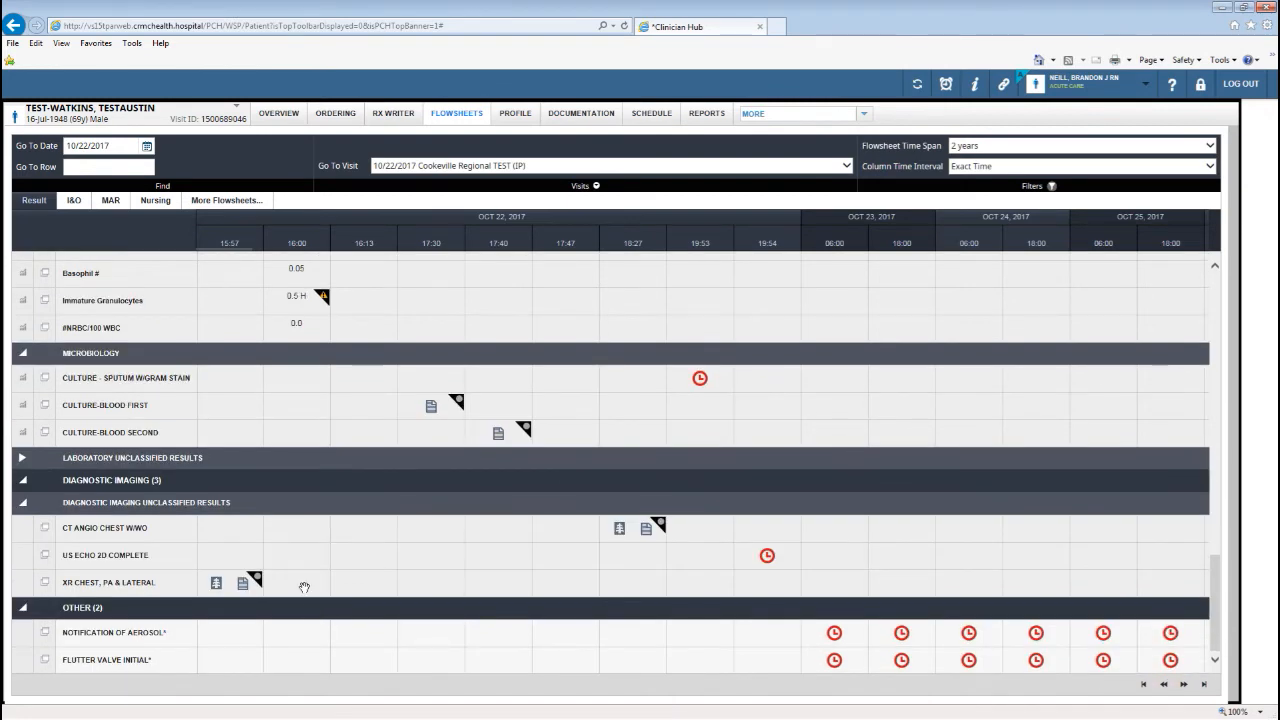
pyautogui.click(243, 584)
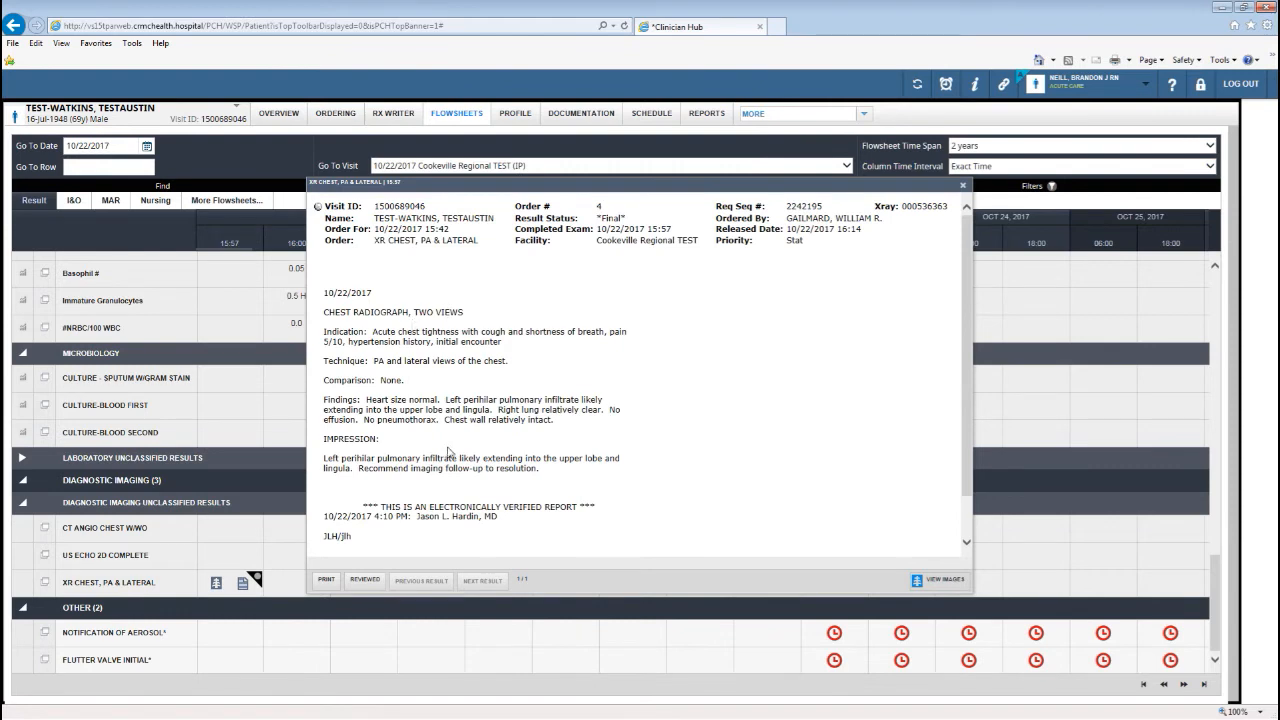
# Close the chest X-ray report, then review and close the first blood culture result.
pyautogui.click(964, 187)
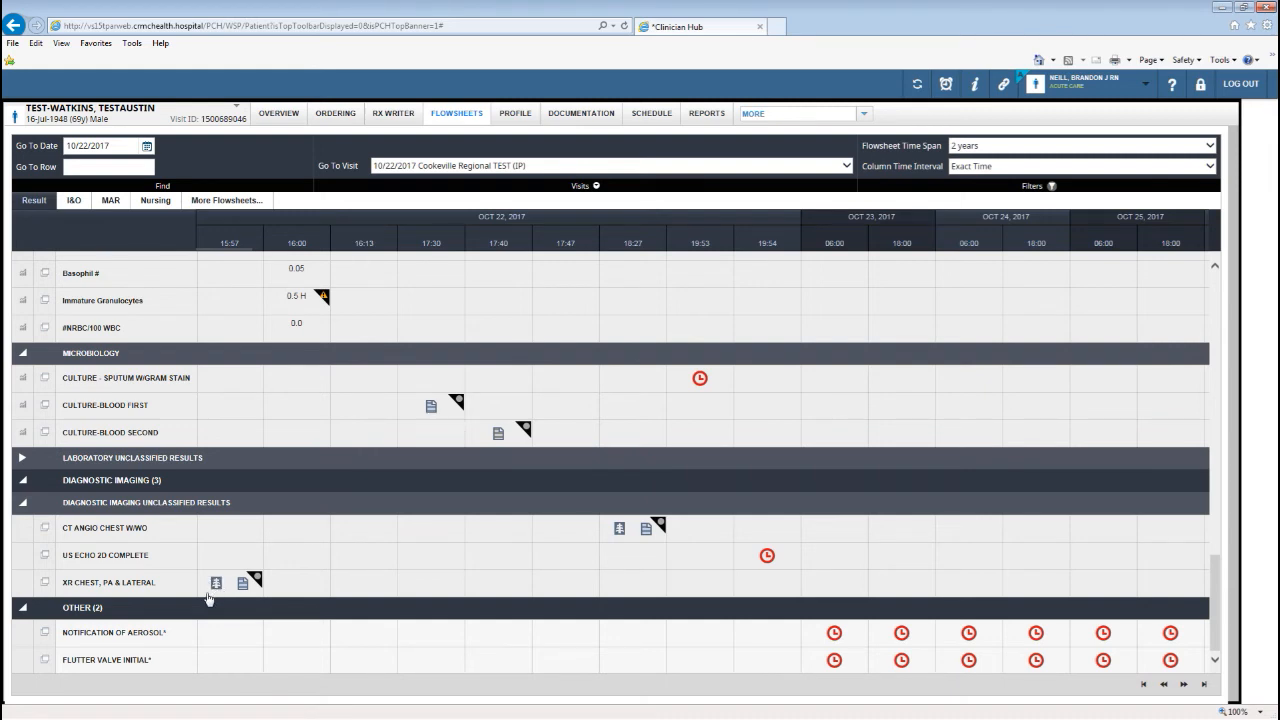
pyautogui.click(431, 407)
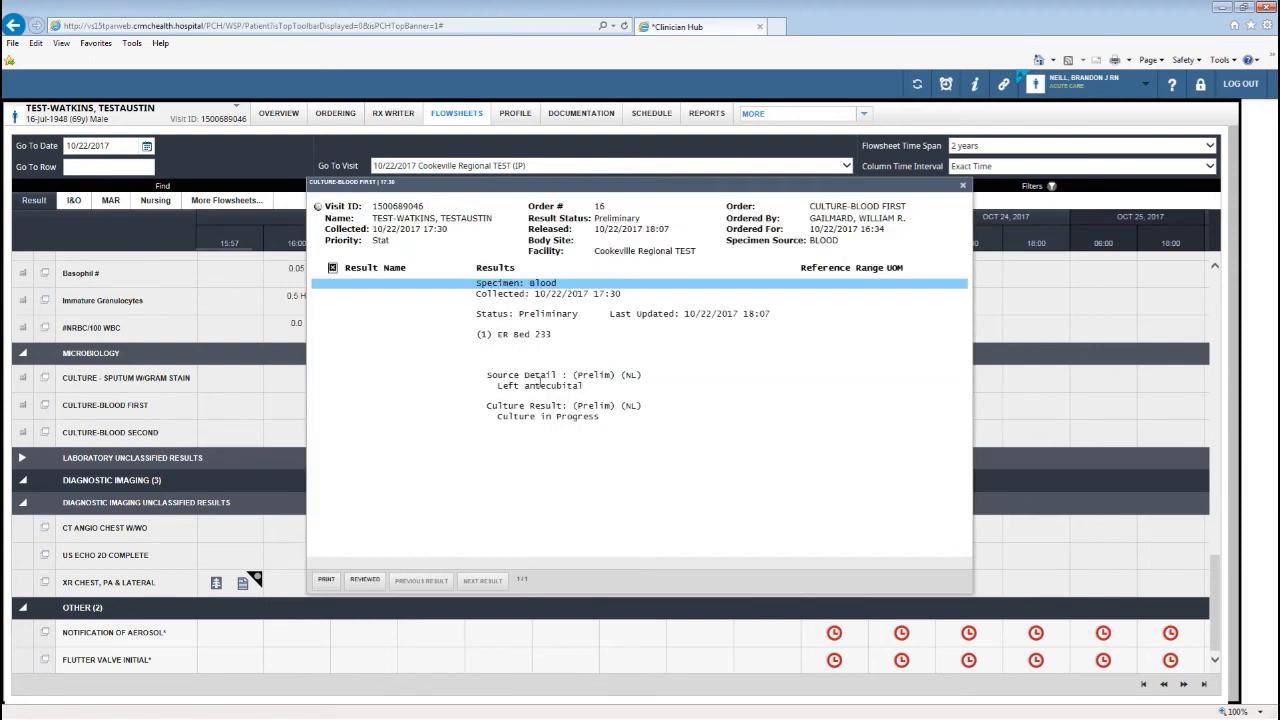
pyautogui.click(965, 188)
pyautogui.scroll(3, 341, 376)
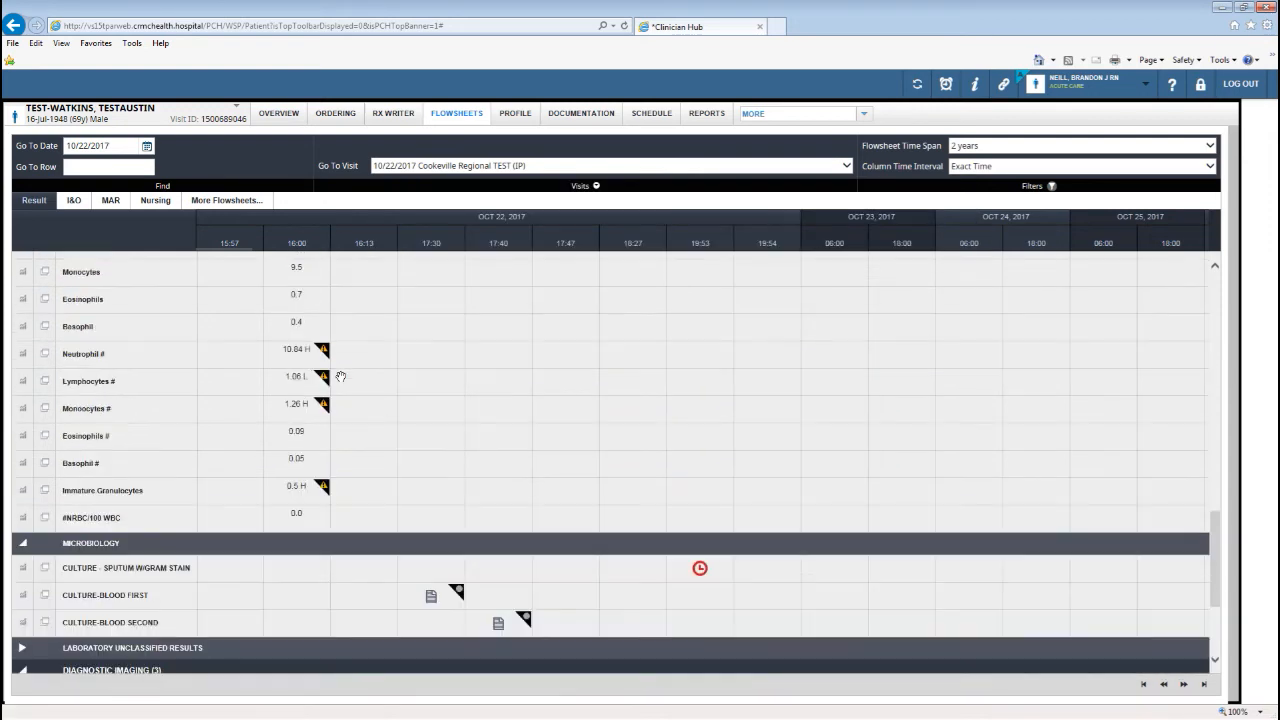
pyautogui.scroll(5, 341, 376)
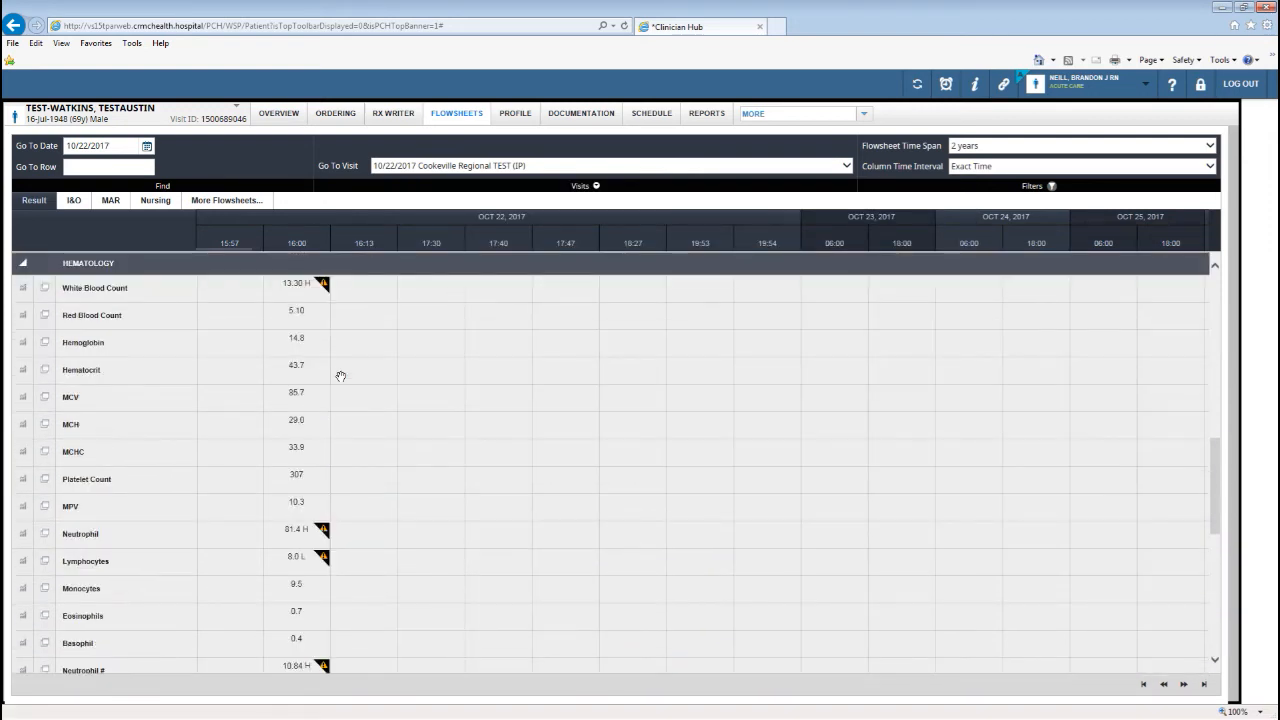
# Review and close the 13.30 white blood count detail, back on the flowsheet.
pyautogui.click(302, 289)
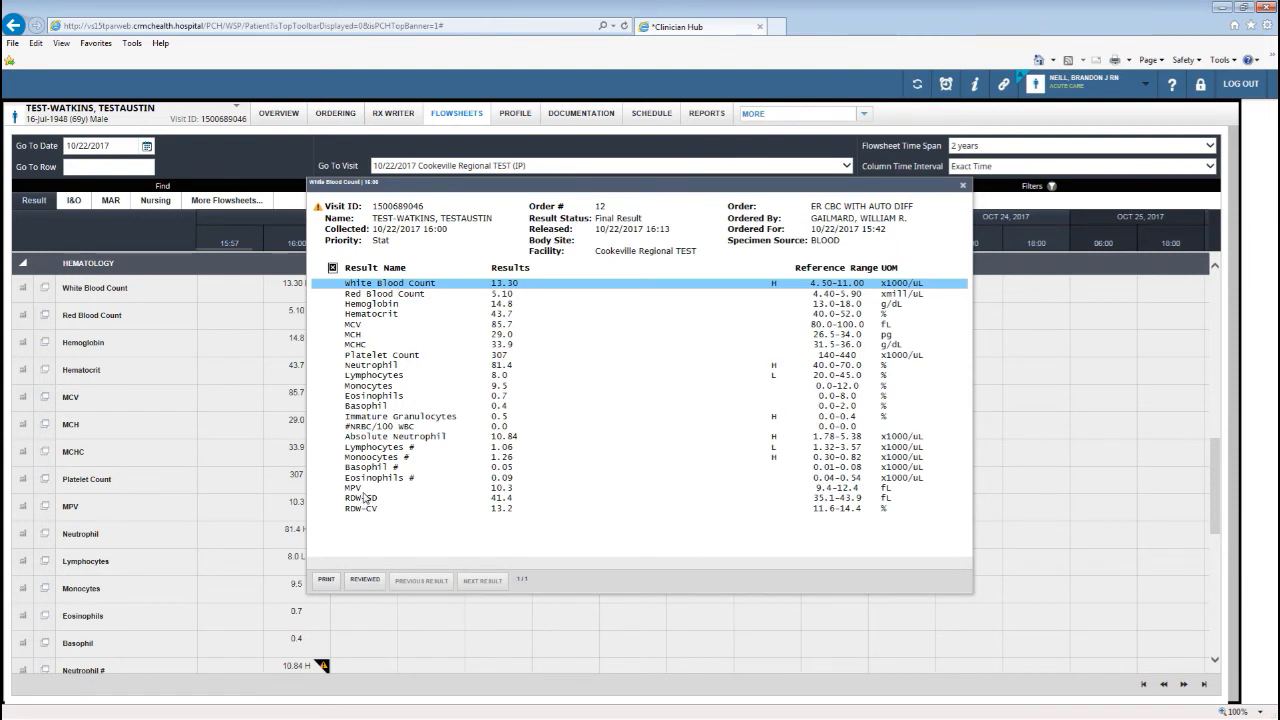
pyautogui.click(963, 186)
pyautogui.scroll(-5, 463, 549)
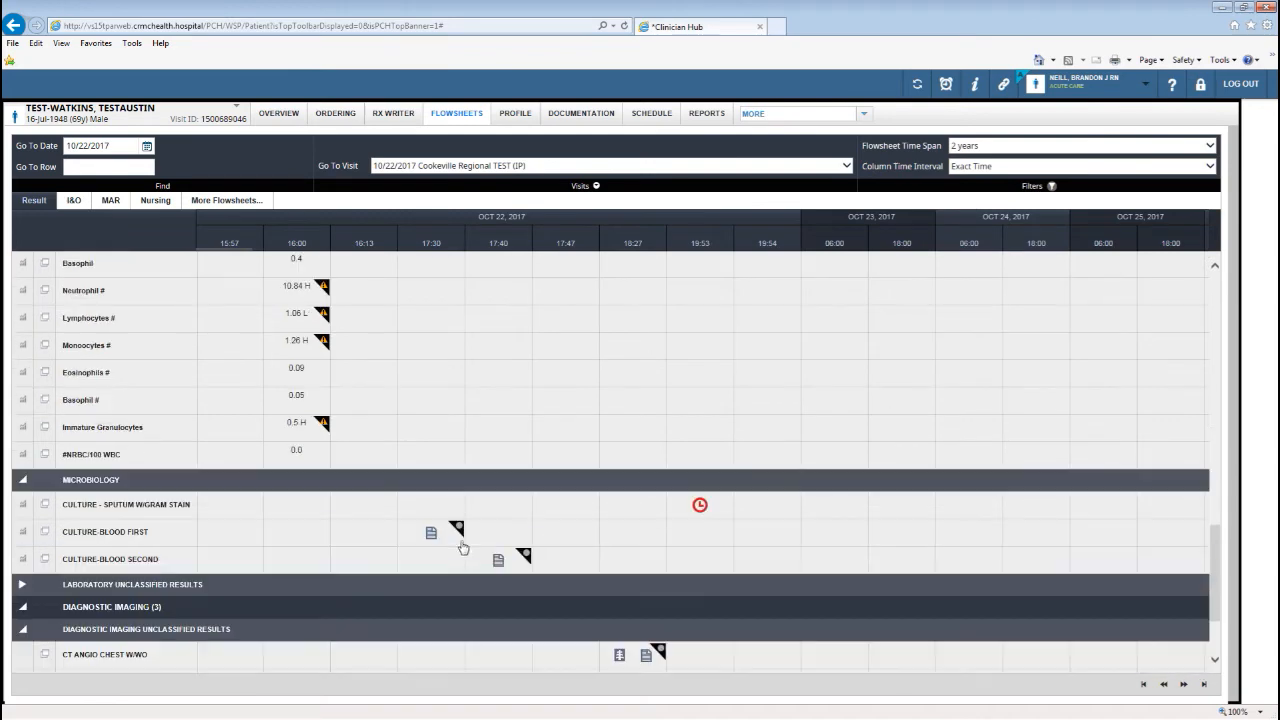
pyautogui.scroll(-1, 465, 545)
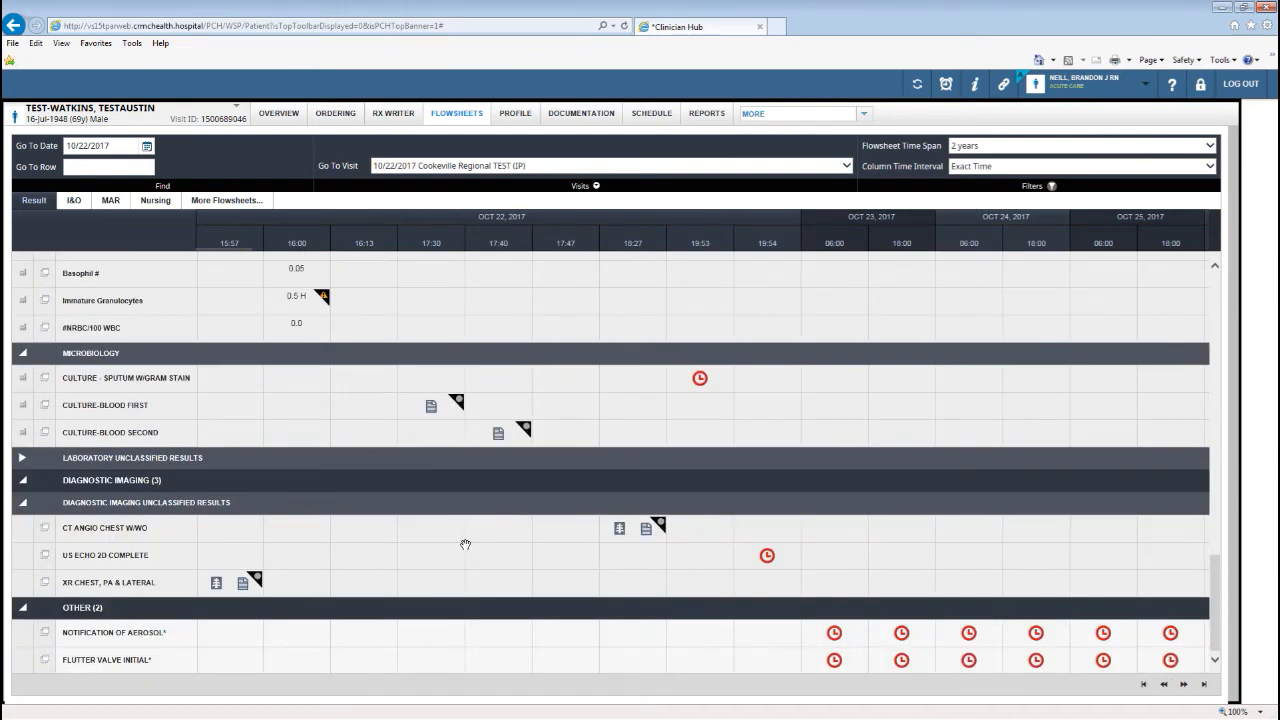
pyautogui.scroll(15, 465, 545)
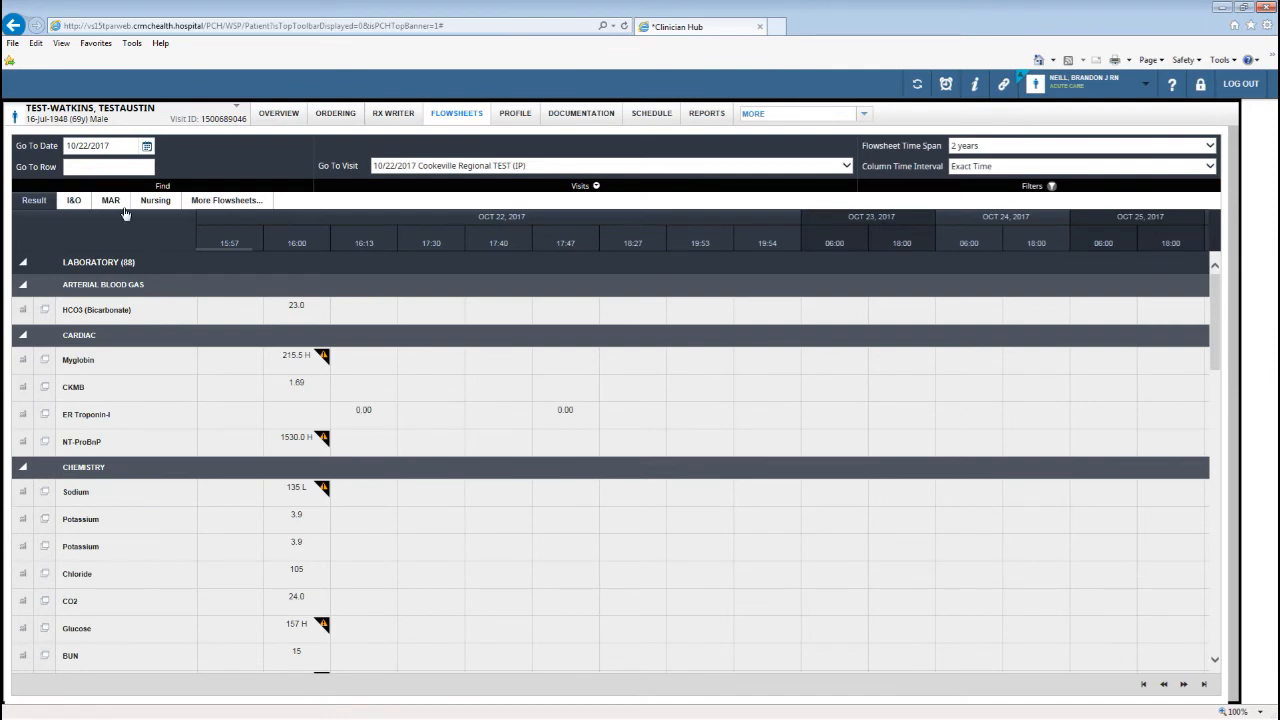
# Check the I&O and MAR flowsheets, settle on Nursing vitals, and show More Flowsheets.
pyautogui.click(72, 203)
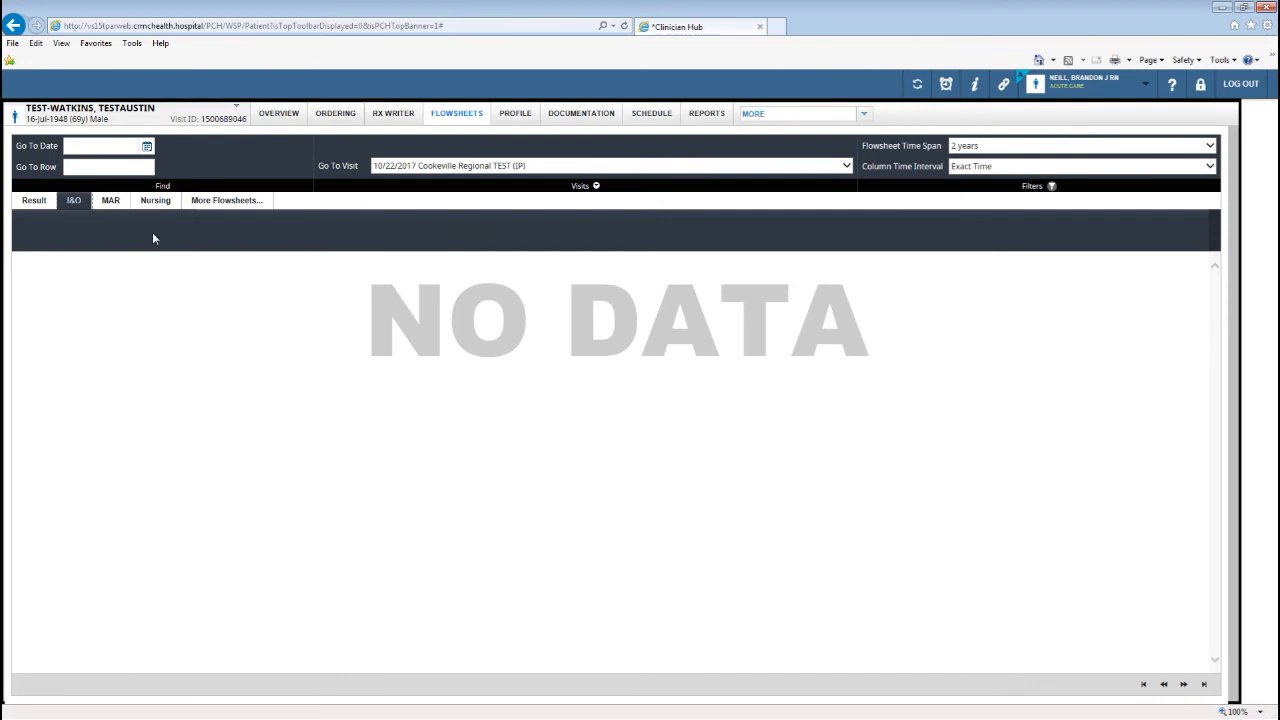
pyautogui.click(113, 206)
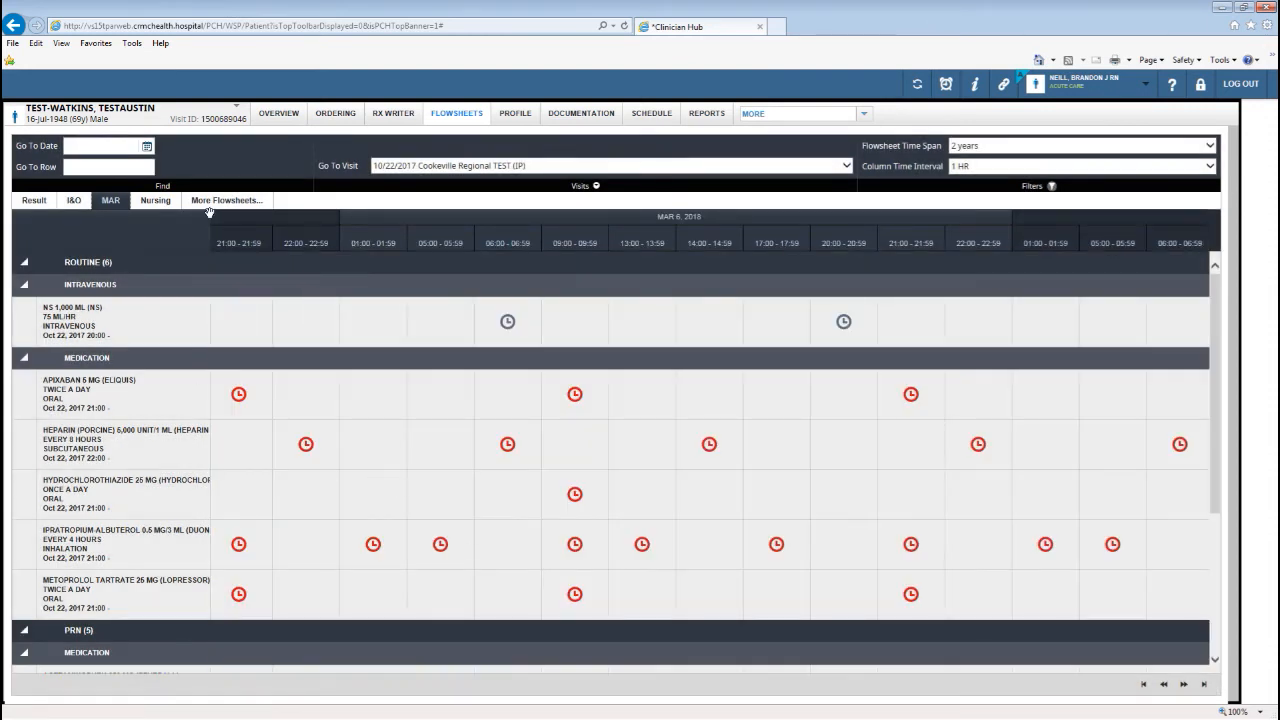
pyautogui.click(160, 203)
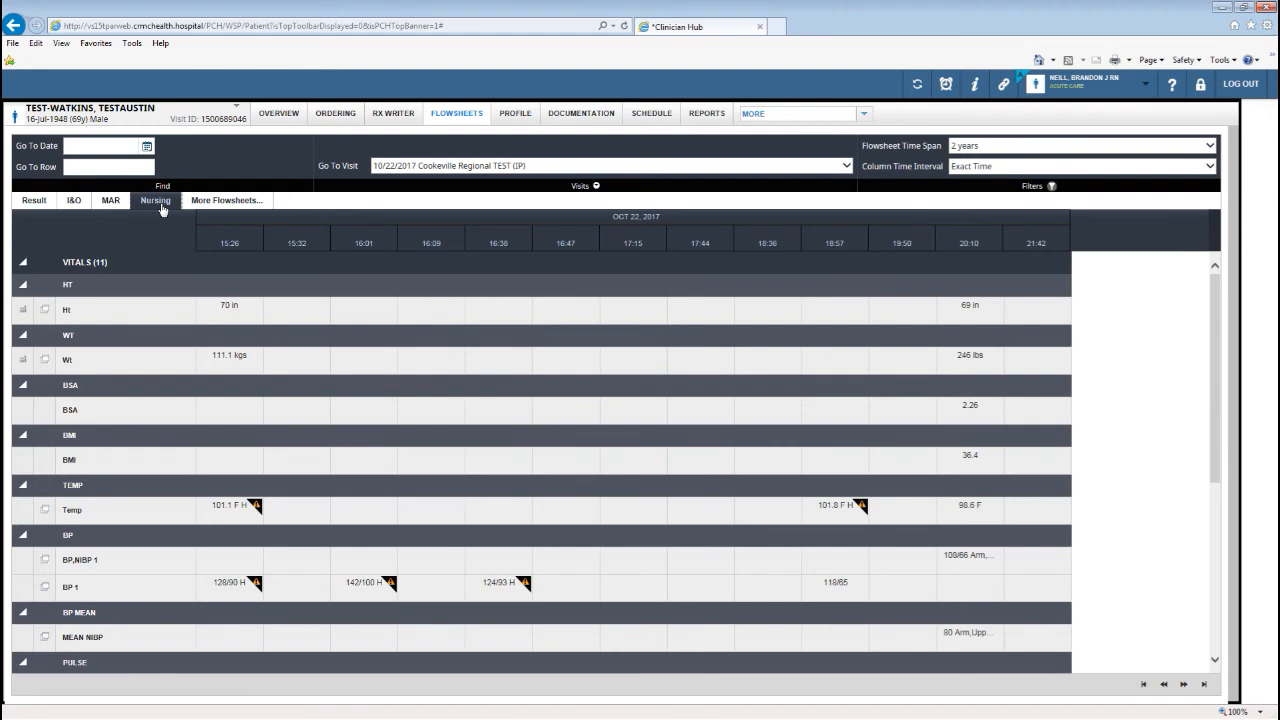
pyautogui.click(236, 203)
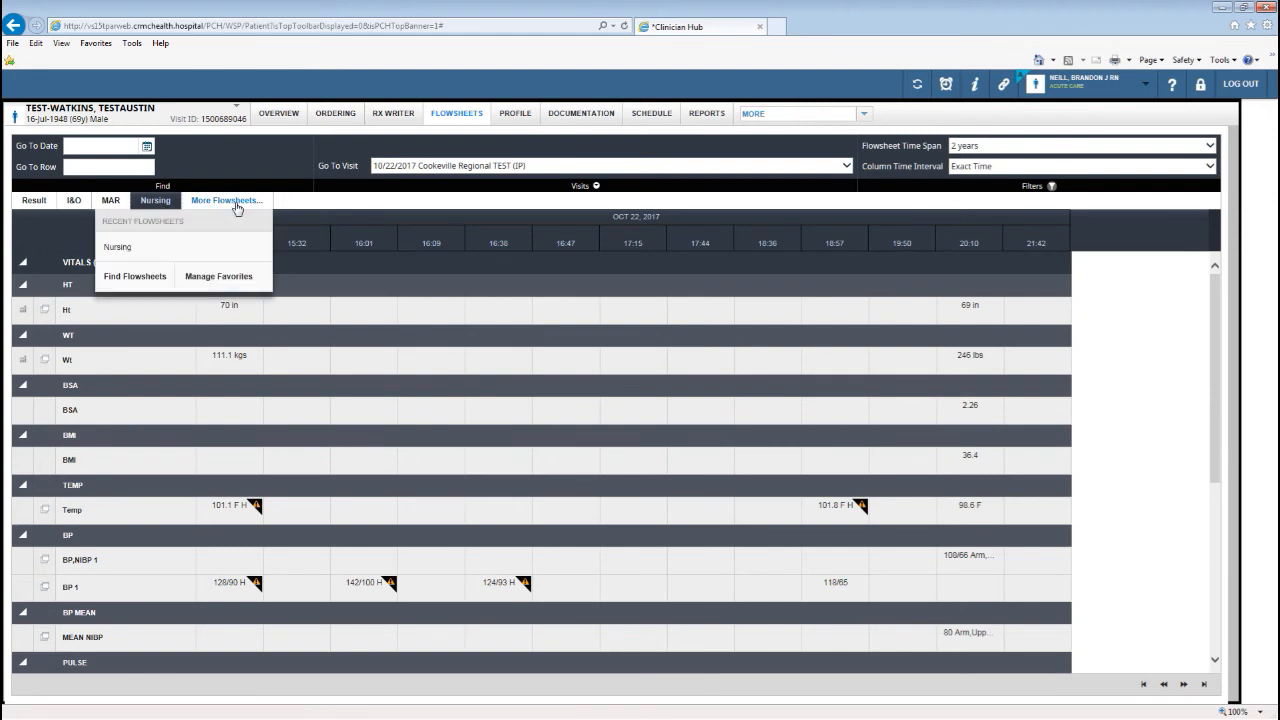
# Drag Lab, Imaging and Cultures into Favorite Flowsheets ahead of Result, I&O, MAR and Nursing, then confirm.
pyautogui.click(237, 280)
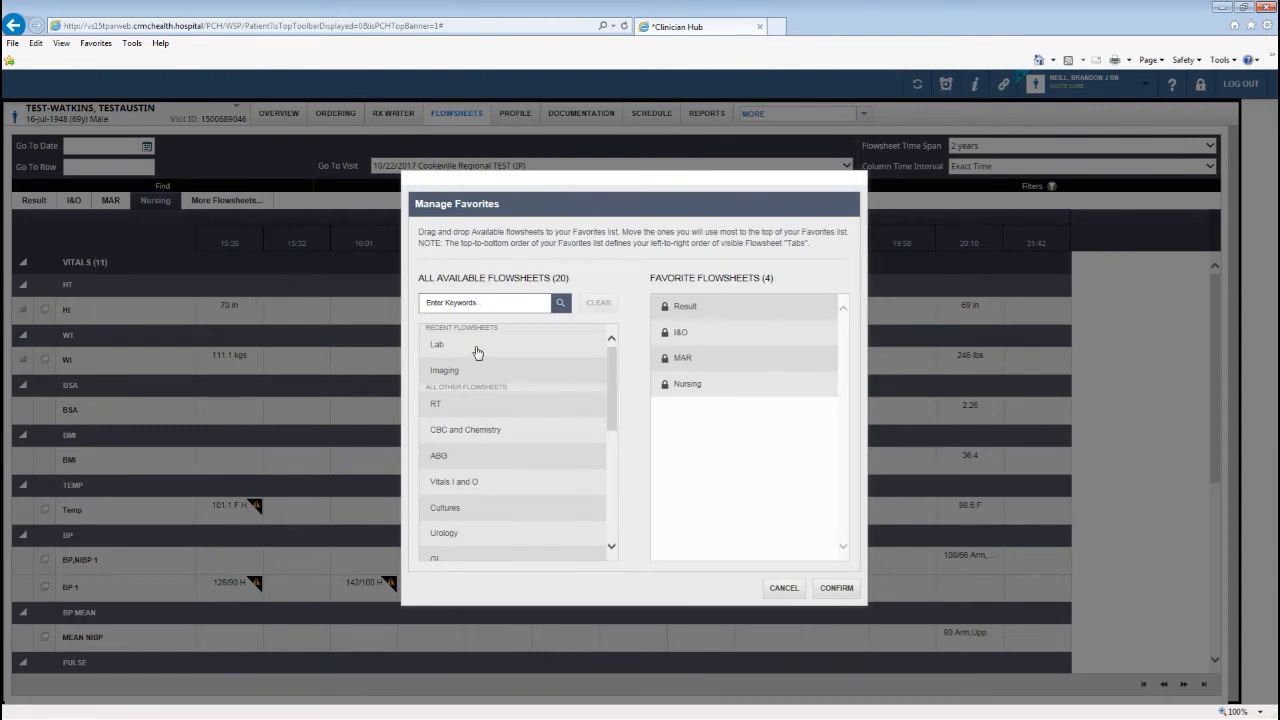
pyautogui.moveTo(477, 350); pyautogui.dragTo(715, 312)
pyautogui.moveTo(514, 371); pyautogui.dragTo(756, 332)
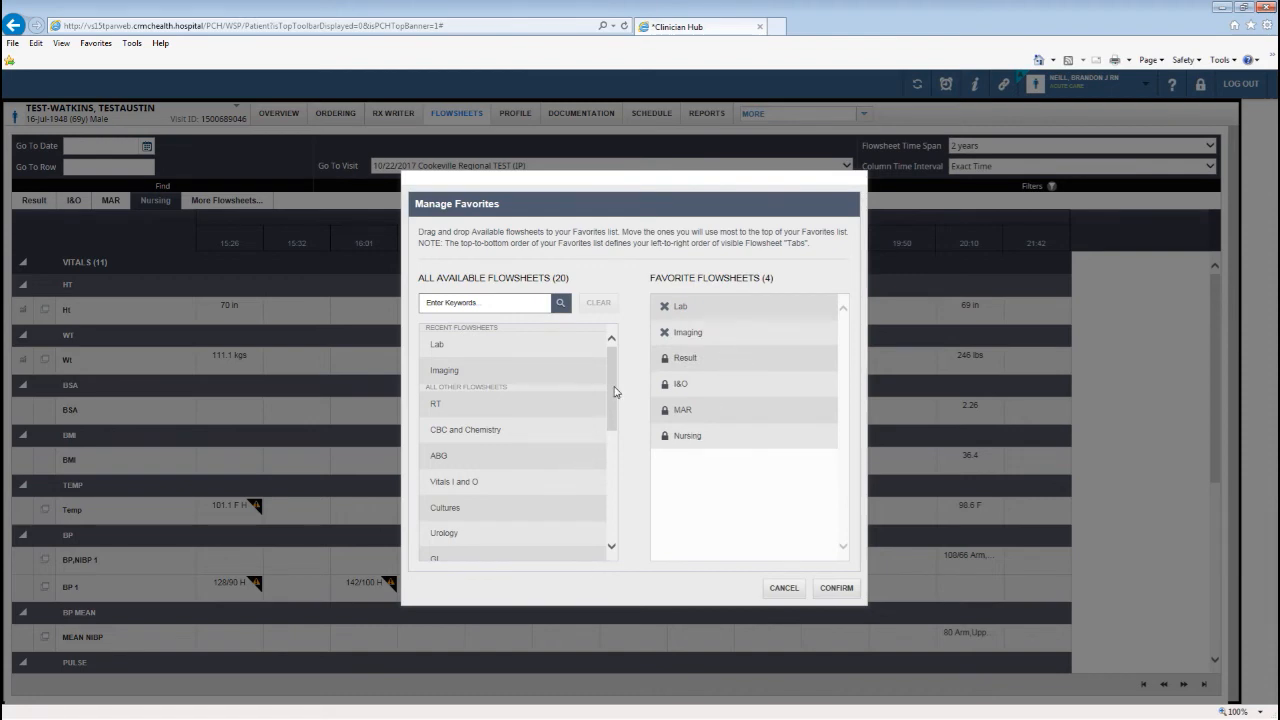
pyautogui.moveTo(614, 393); pyautogui.dragTo(617, 444)
pyautogui.moveTo(491, 376); pyautogui.dragTo(704, 358)
pyautogui.moveTo(614, 421); pyautogui.dragTo(614, 446)
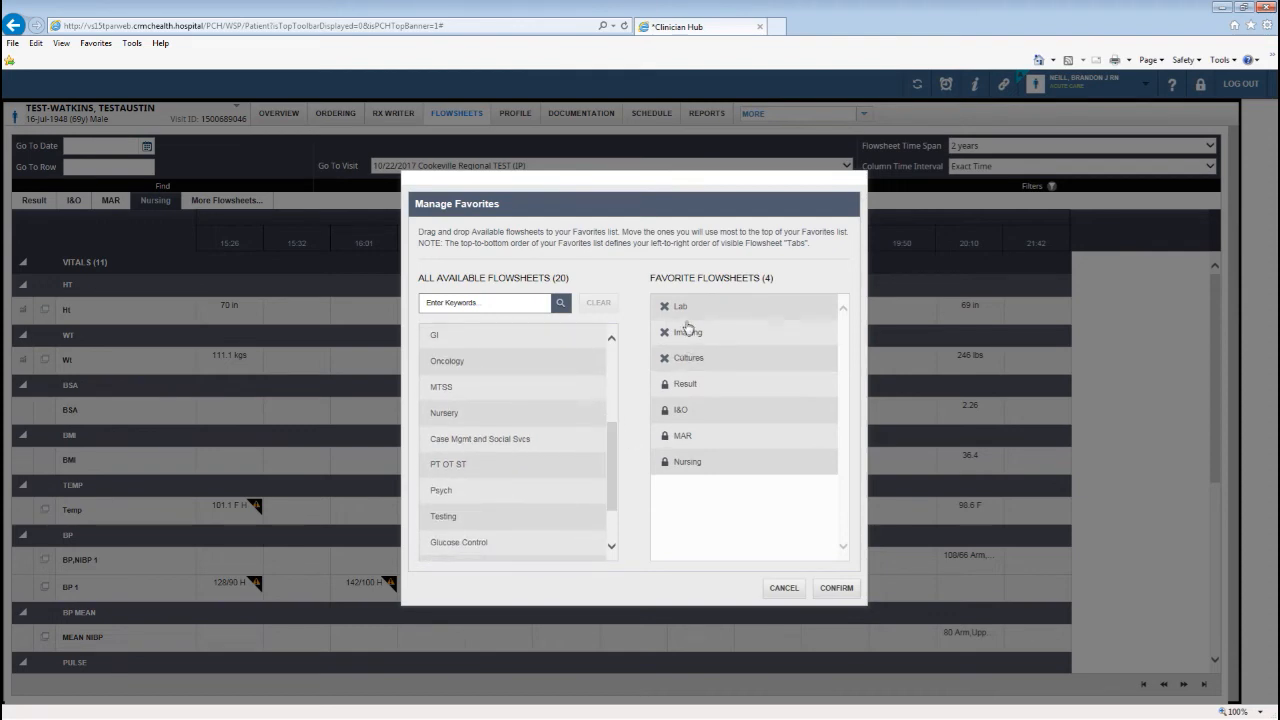
pyautogui.moveTo(613, 461); pyautogui.dragTo(614, 370)
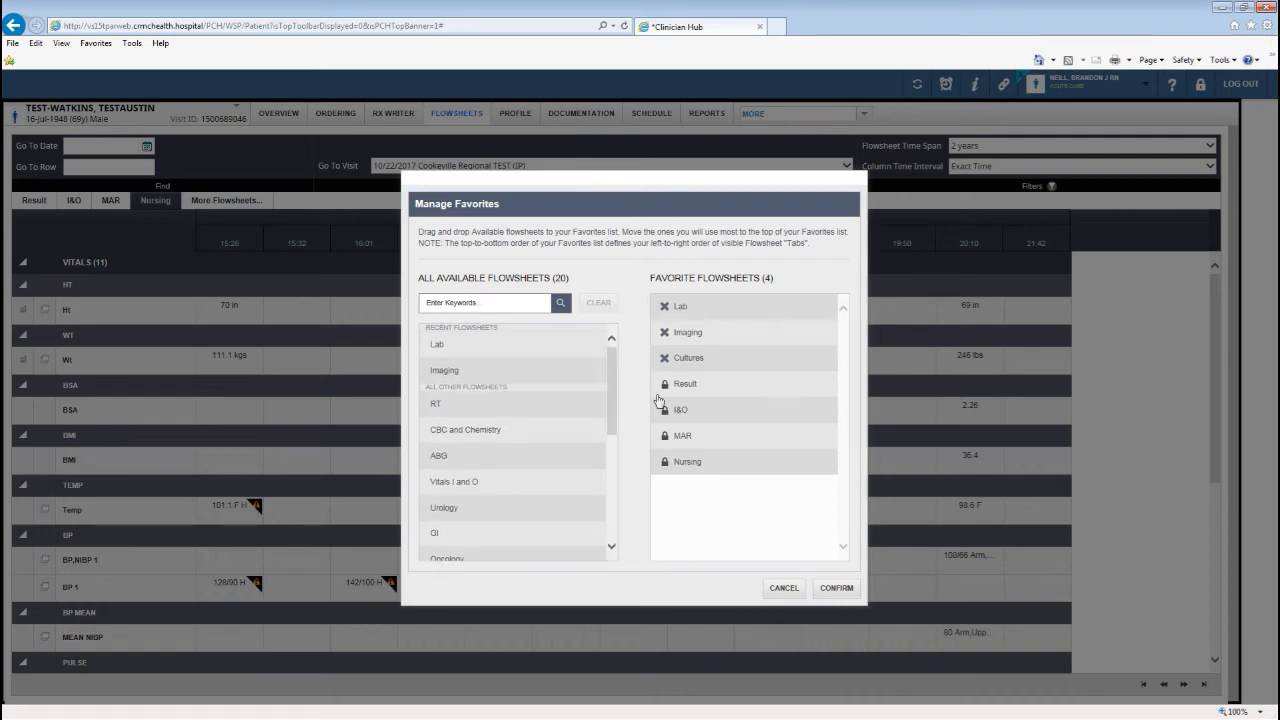
pyautogui.click(834, 590)
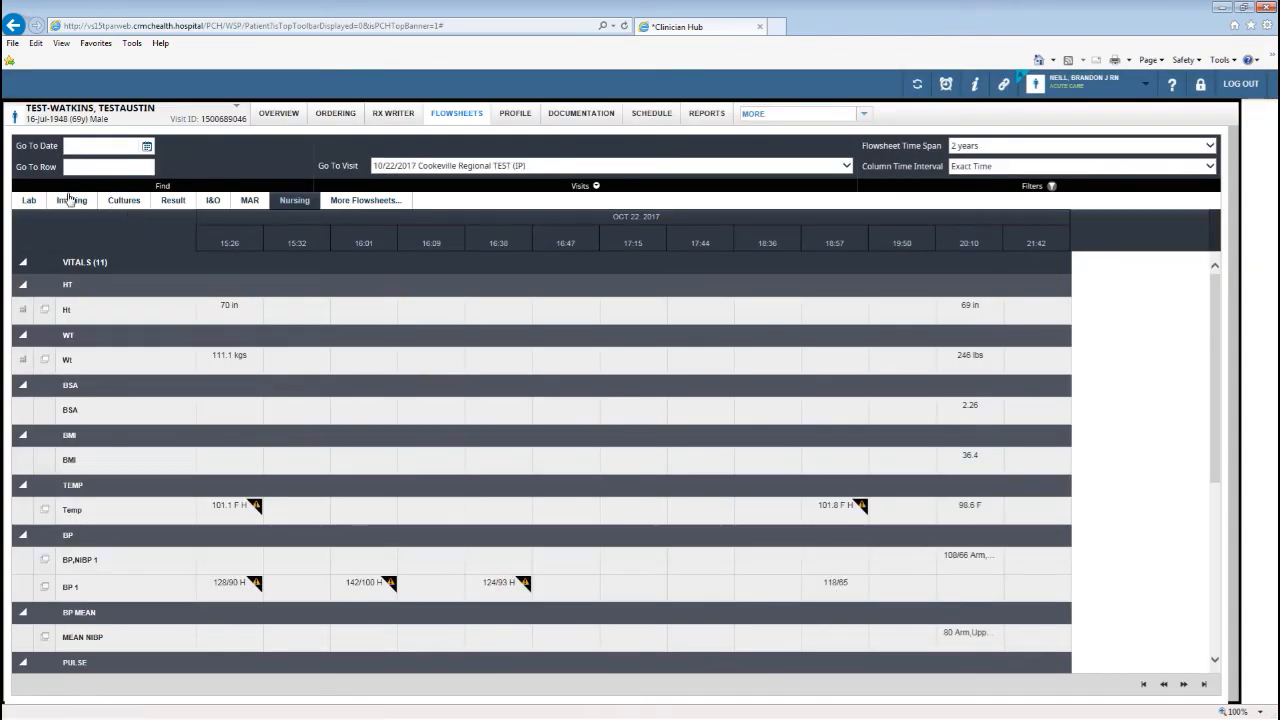
# Review the Imaging, Cultures and Lab flowsheets, then close the Clinician Hub window.
pyautogui.click(82, 202)
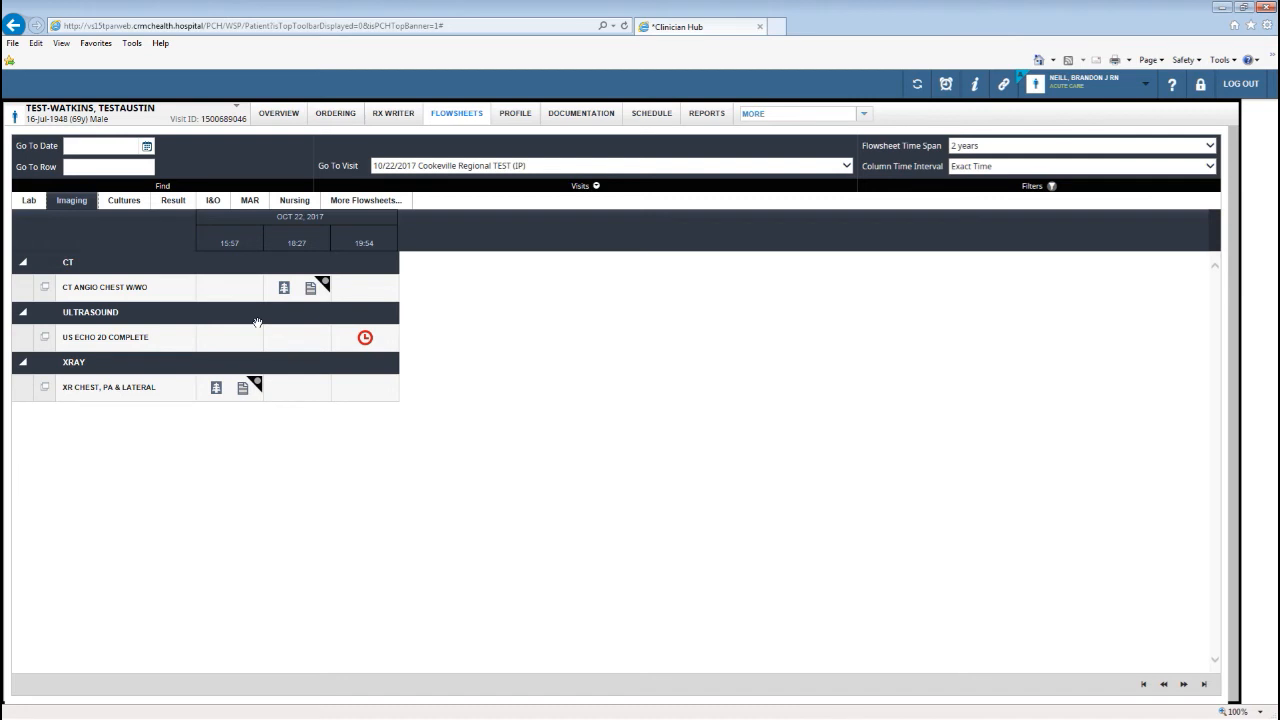
pyautogui.click(124, 200)
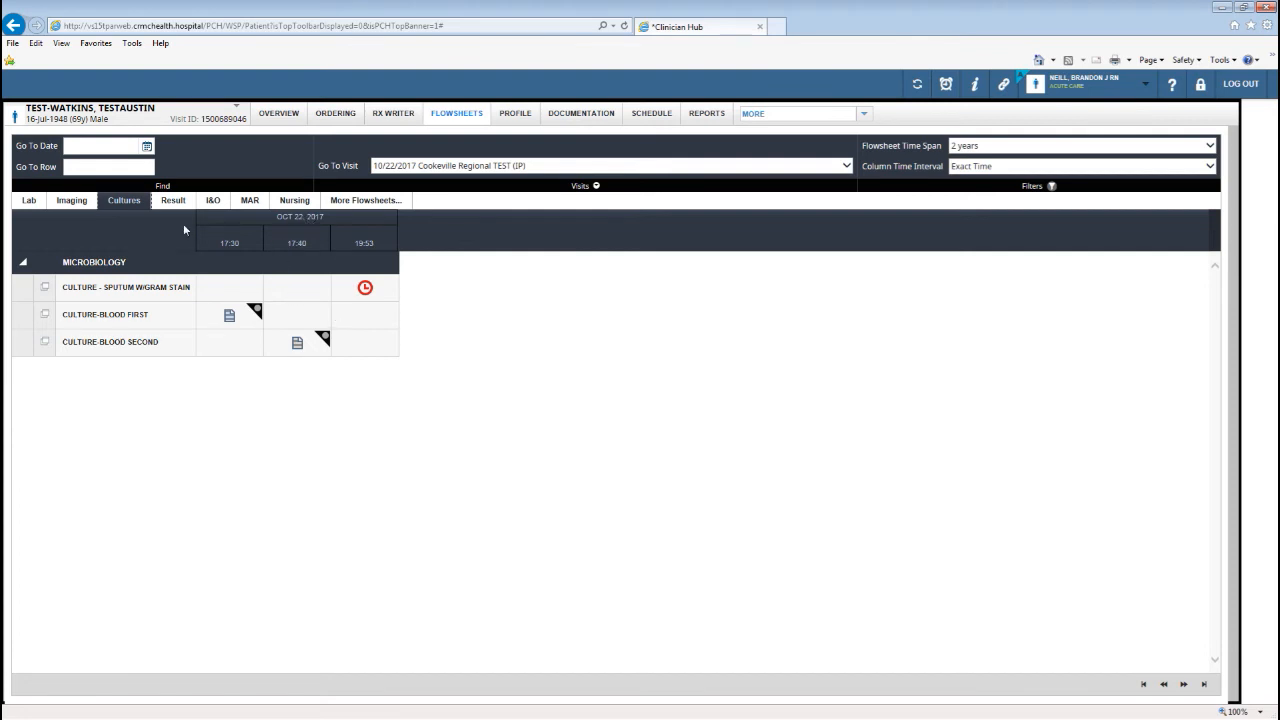
pyautogui.click(29, 202)
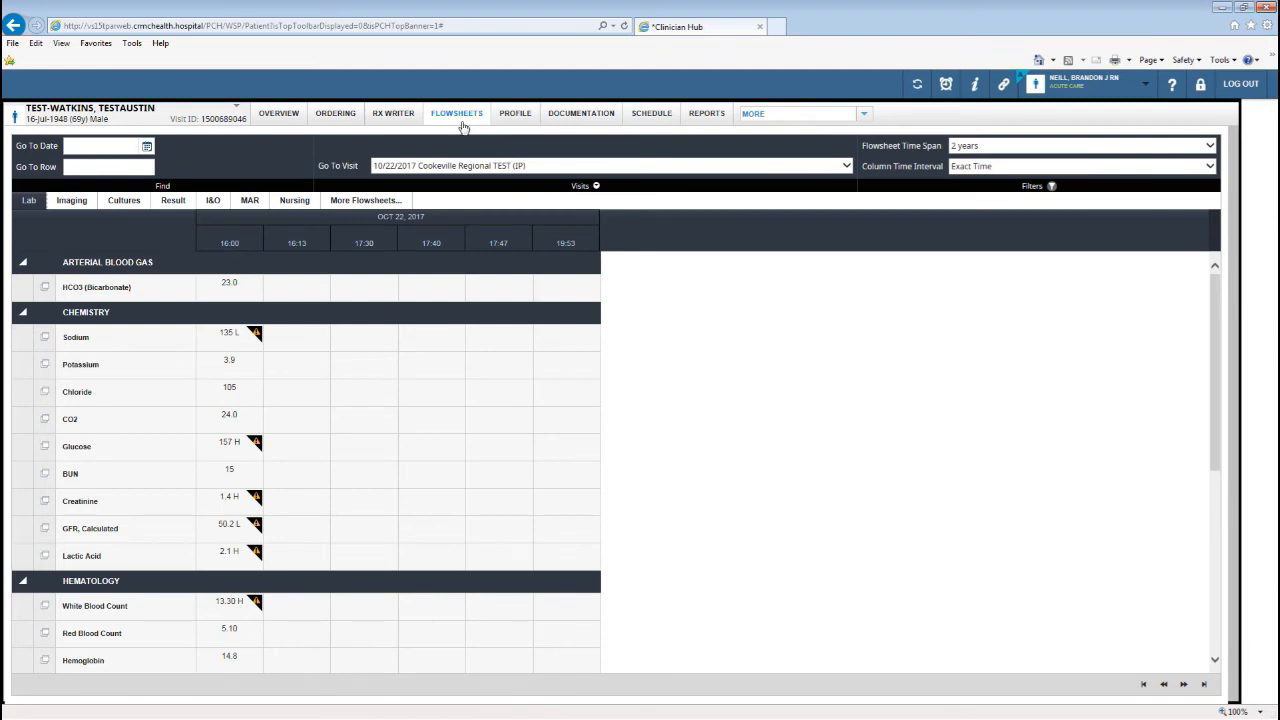
pyautogui.click(760, 27)
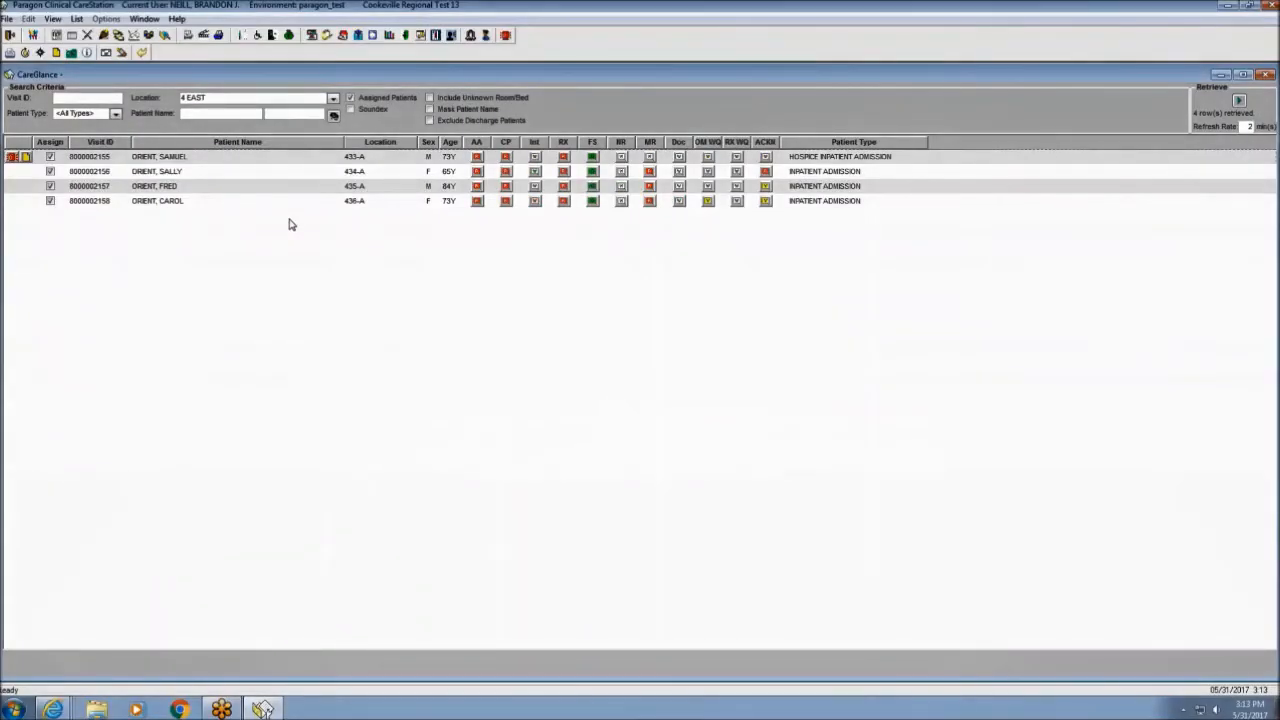
# Select the first patient (433-A) on the 4 EAST list and open the assessment Inquiry.
pyautogui.click(235, 159)
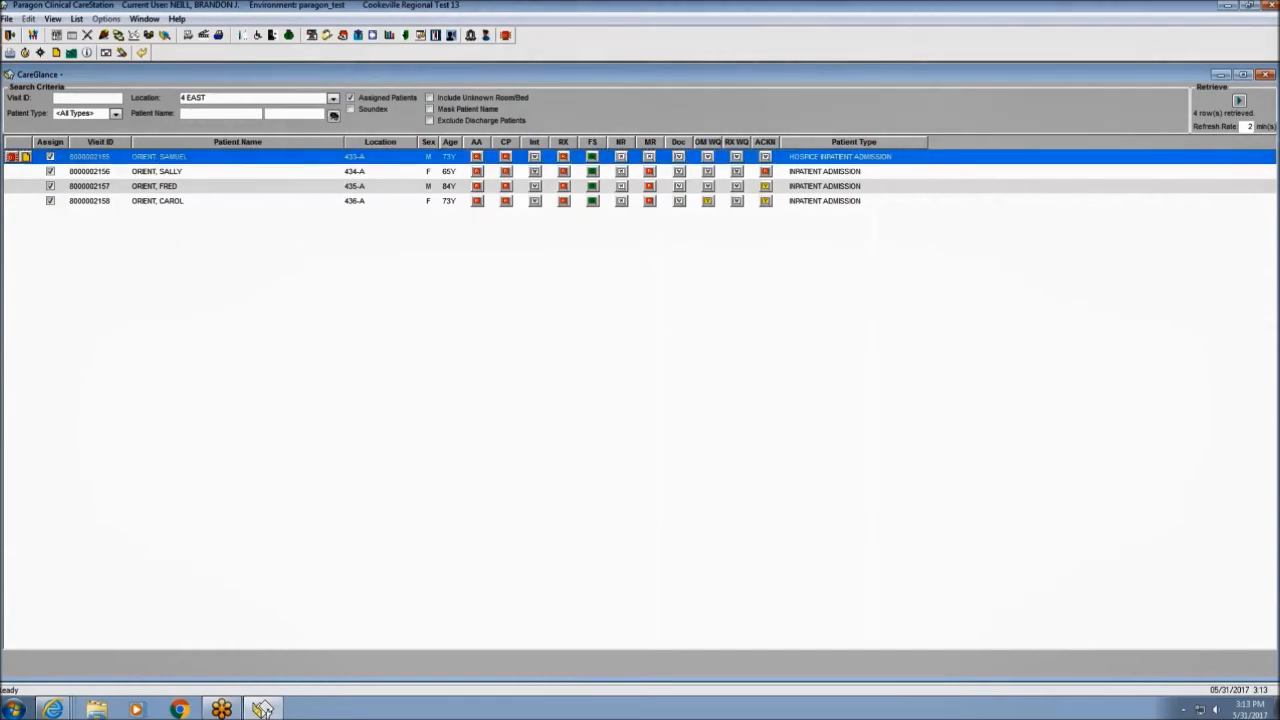
pyautogui.click(133, 36)
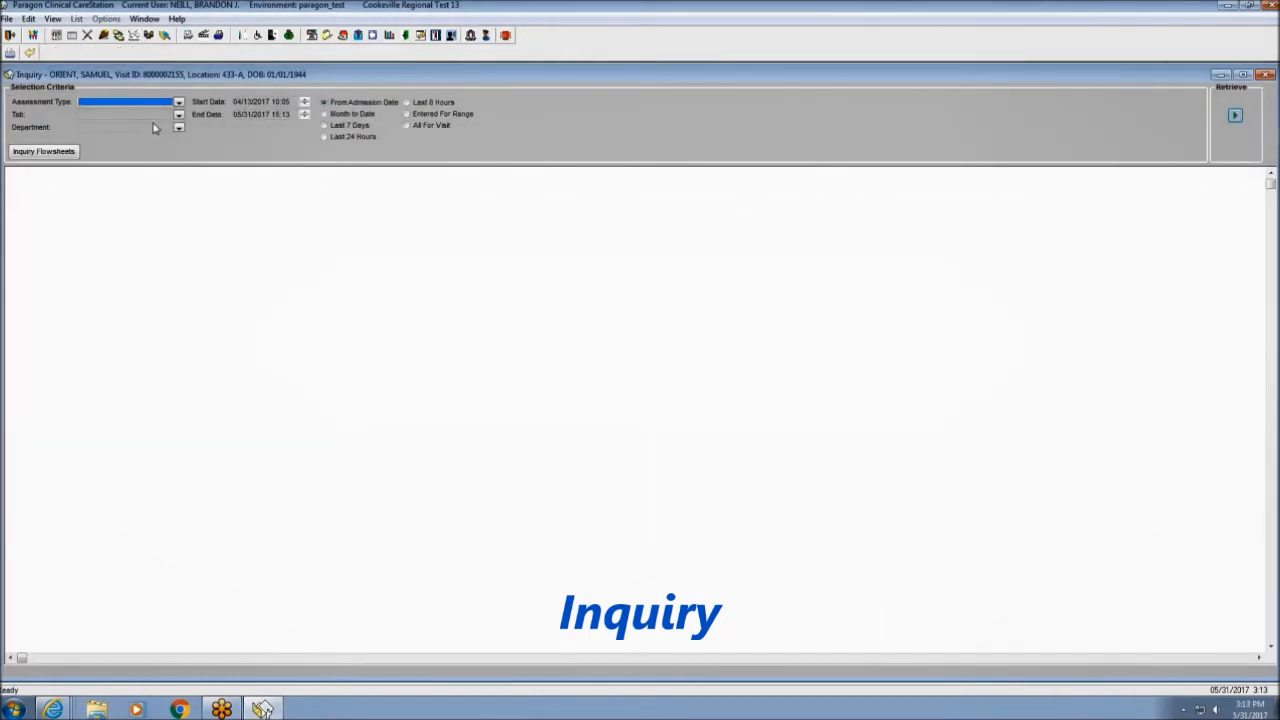
# Retrieve the patient's Daily assessment findings from the 04/13/2017 admission onward.
pyautogui.click(178, 103)
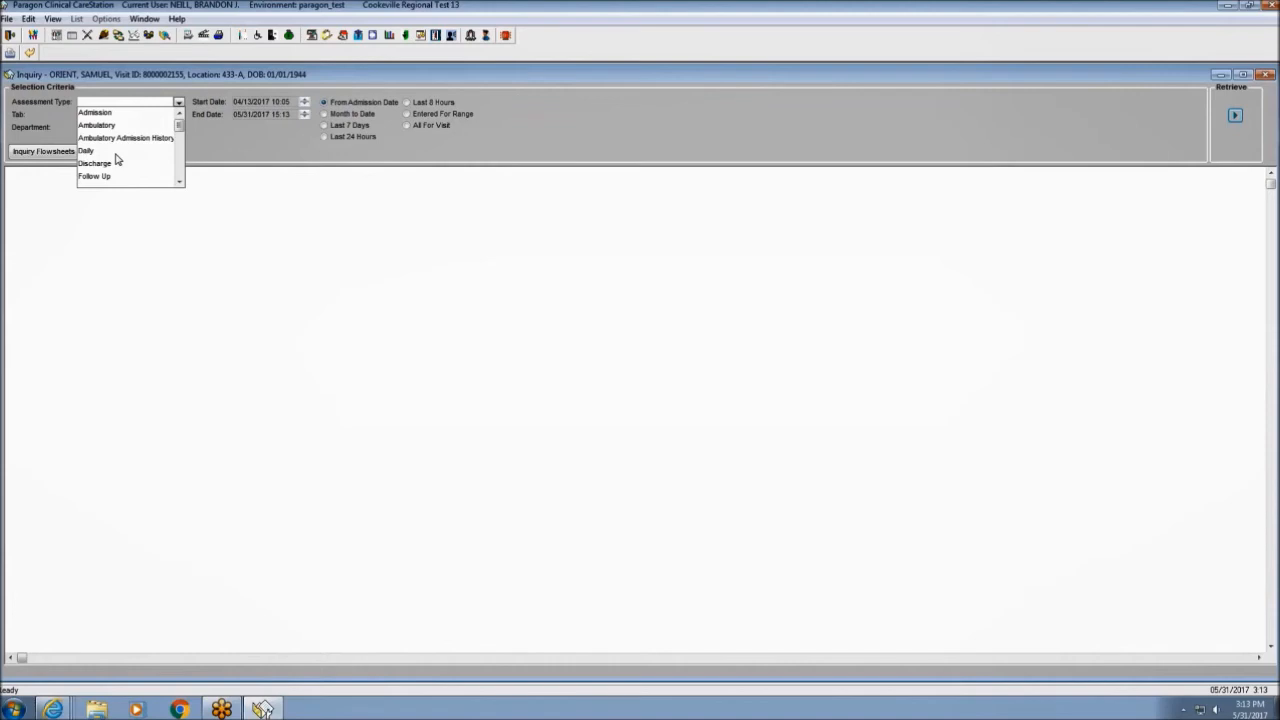
pyautogui.click(115, 154)
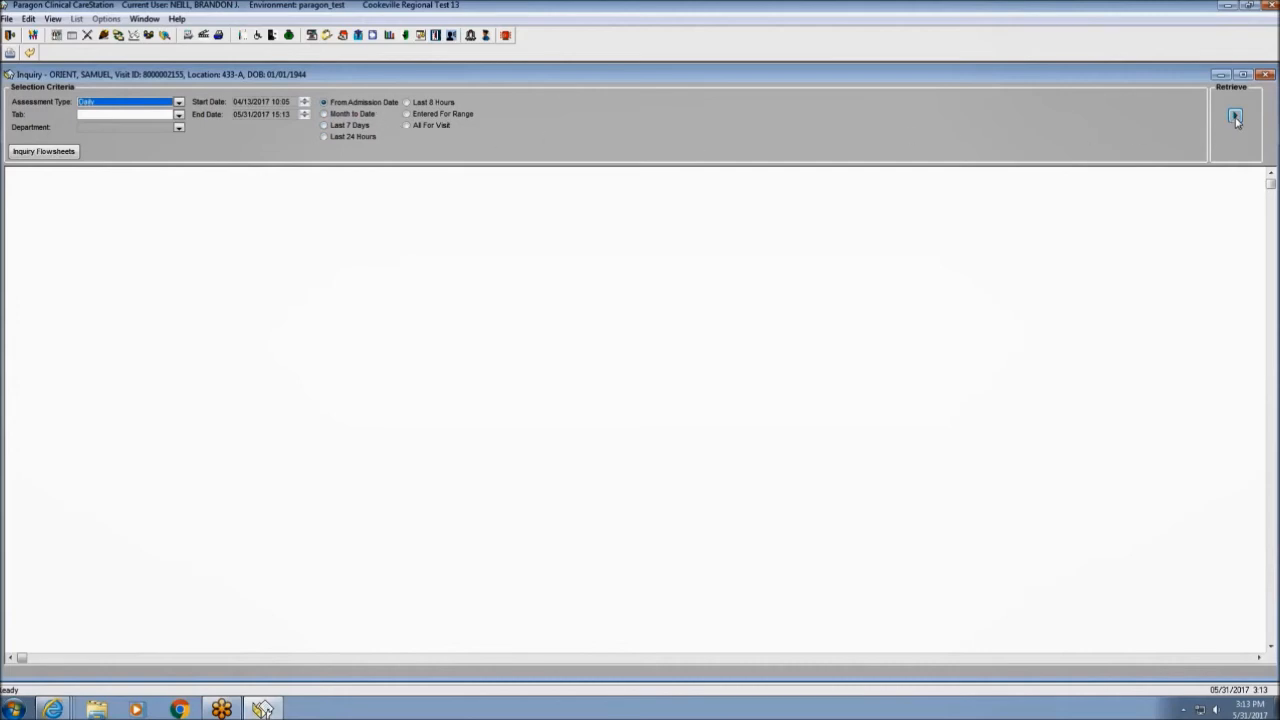
pyautogui.click(1235, 117)
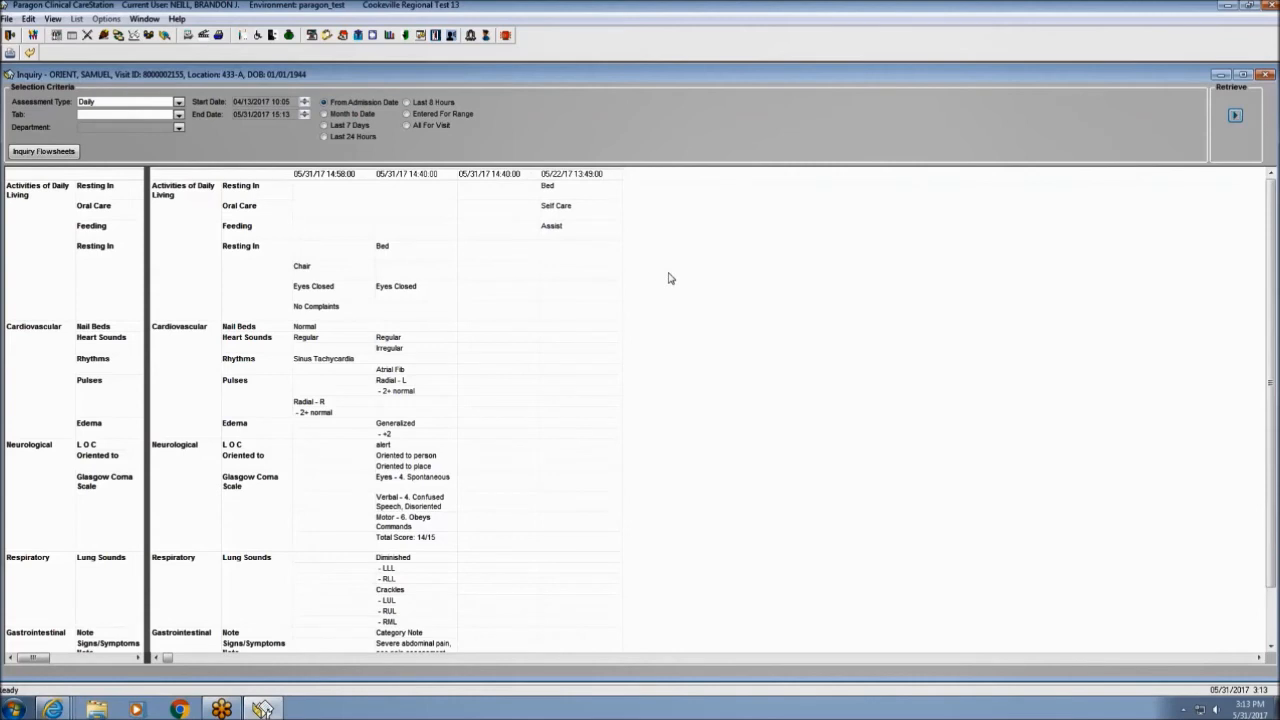
# Change the inquiry's Assessment Type from Daily to Vital Signs.
pyautogui.scroll(-1, 670, 278)
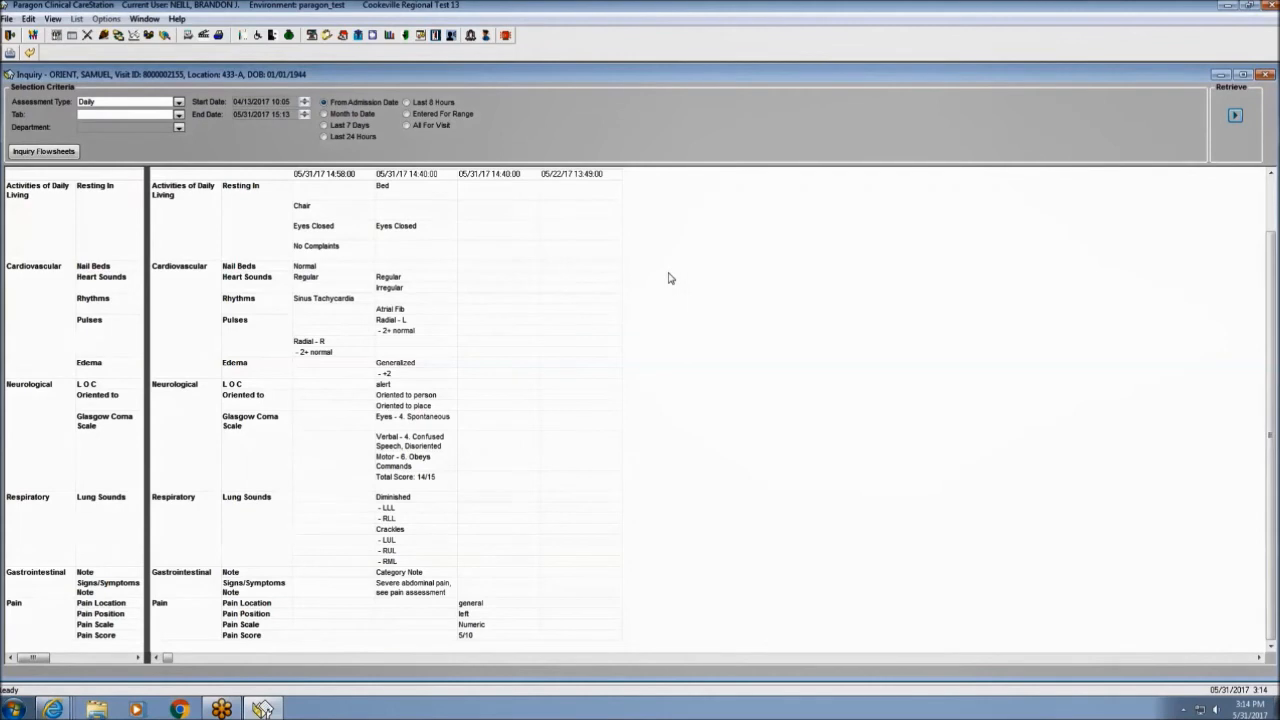
pyautogui.click(179, 104)
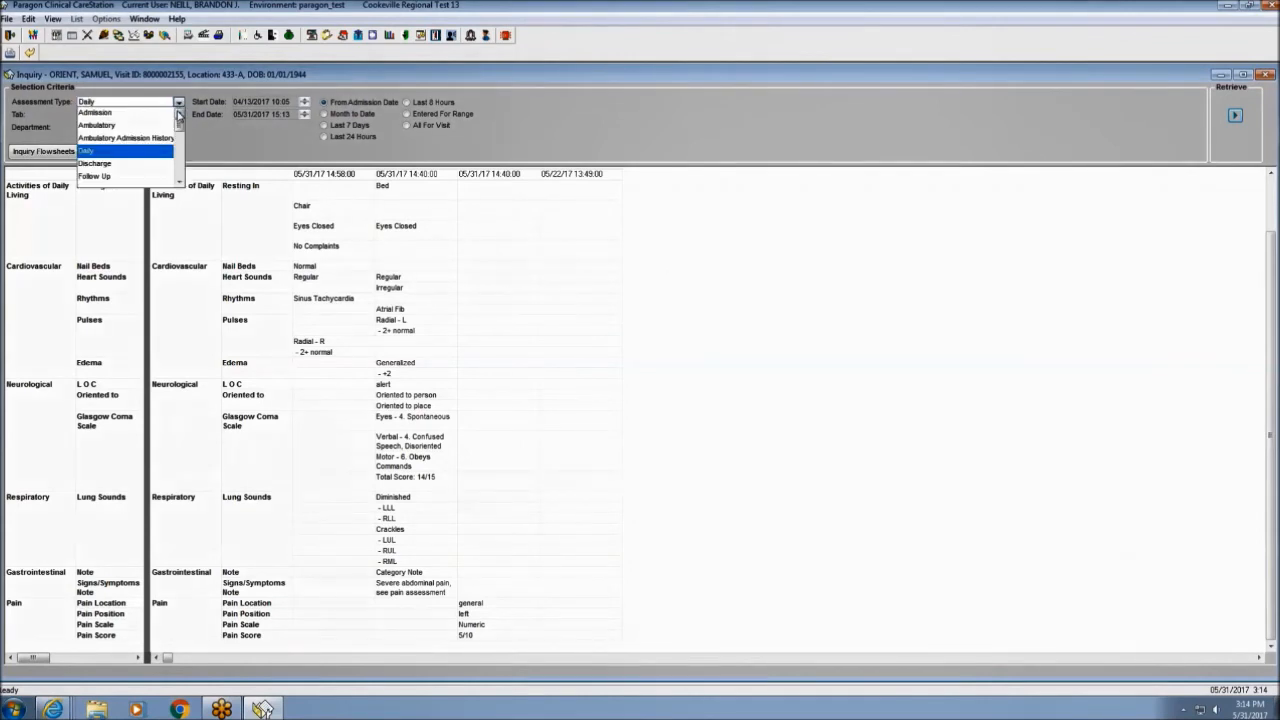
pyautogui.moveTo(179, 127); pyautogui.dragTo(176, 172)
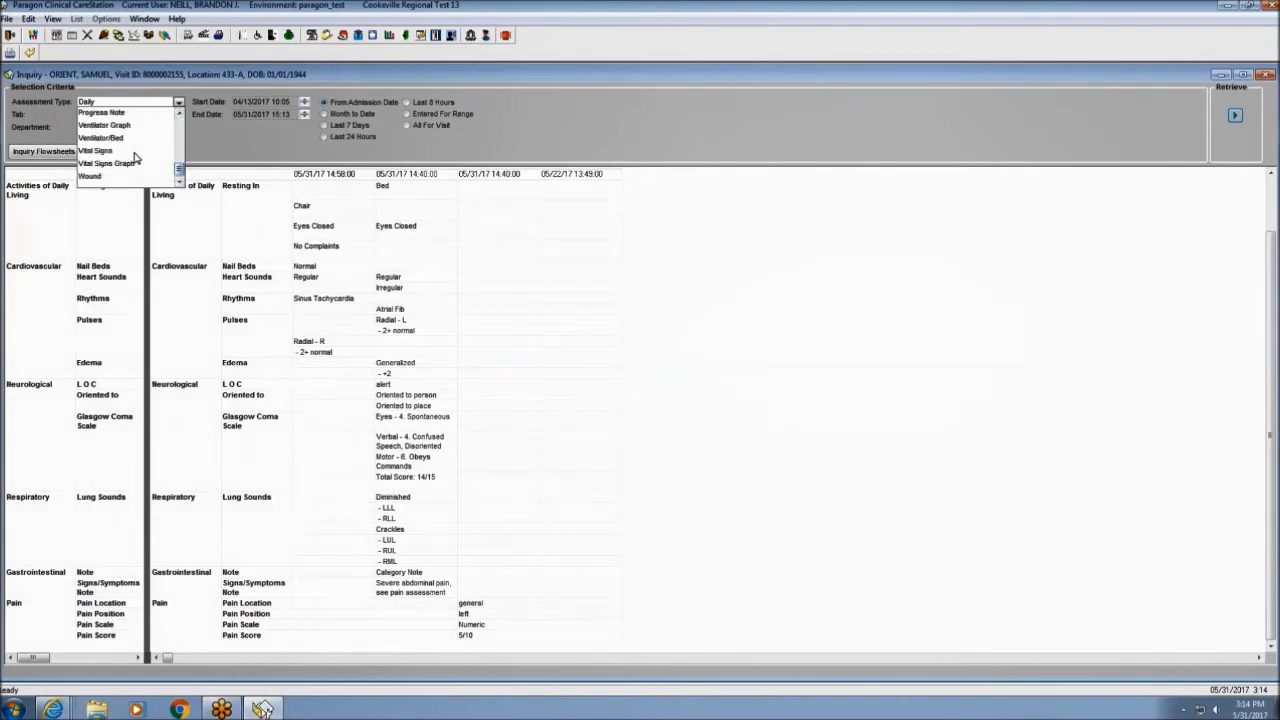
pyautogui.click(138, 151)
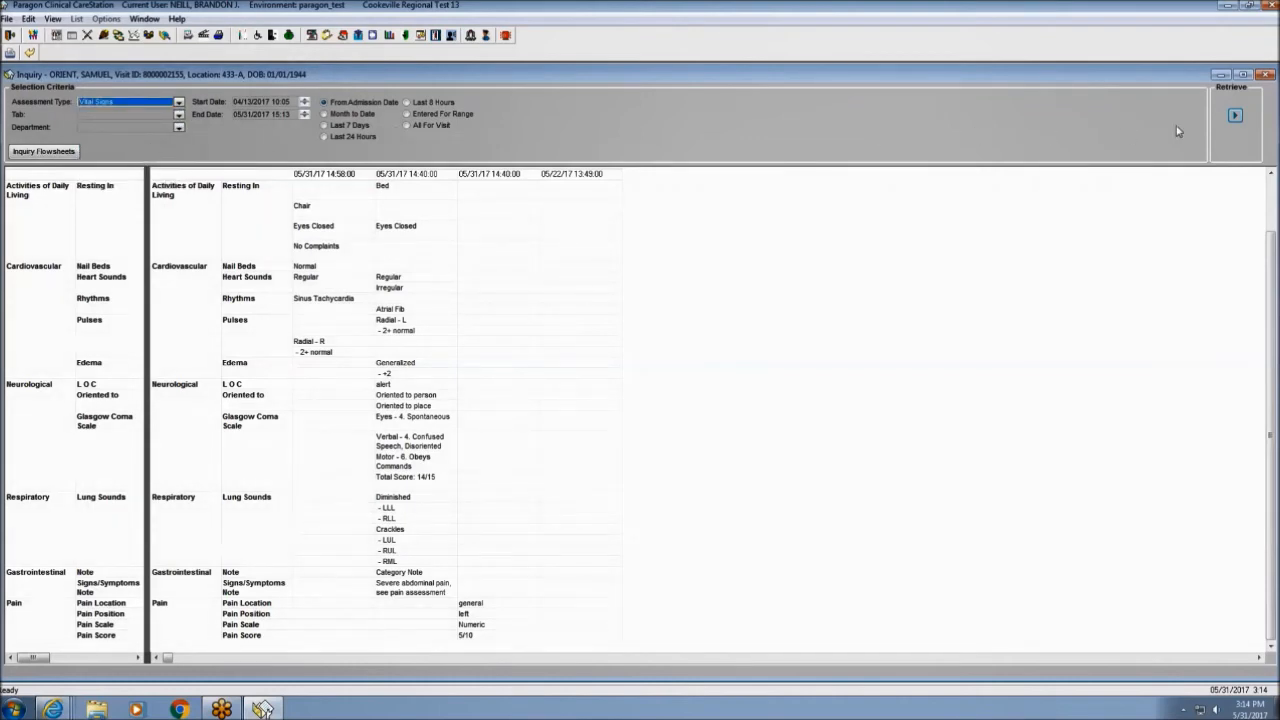
# Retrieve the vital signs and view their graph, then set Admission as the assessment type for 321-A.
pyautogui.click(1236, 118)
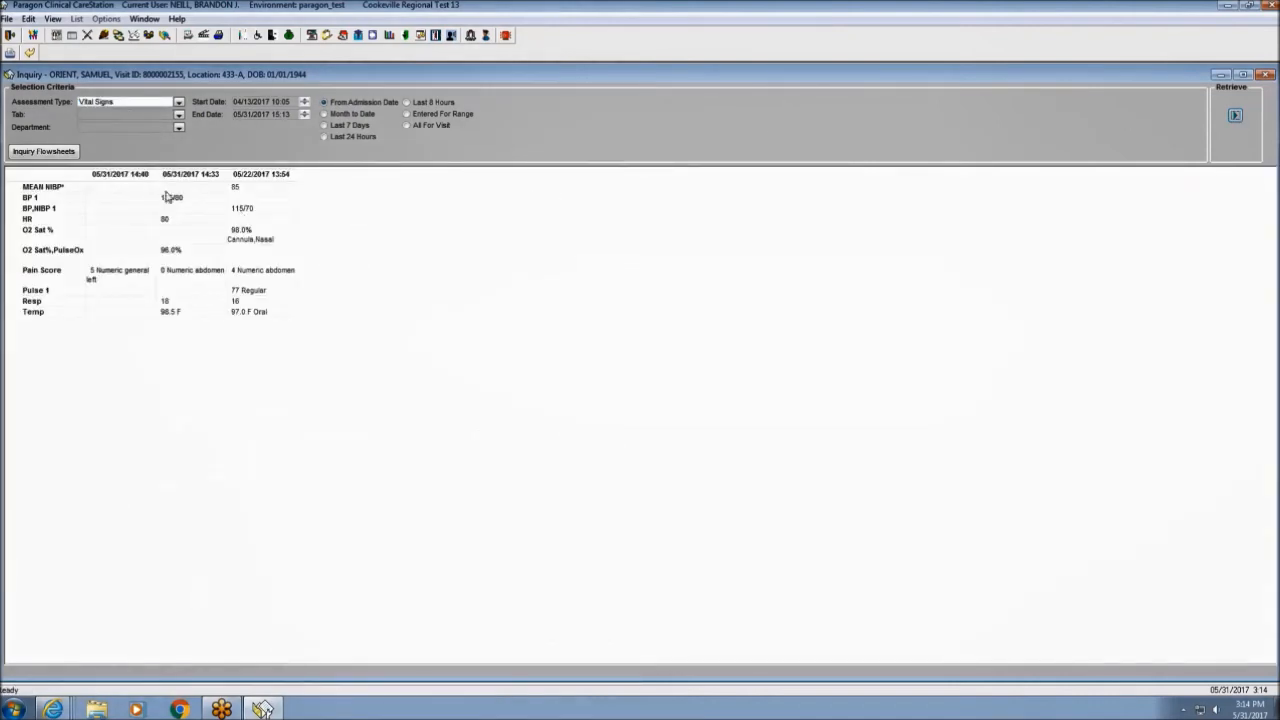
pyautogui.click(58, 153)
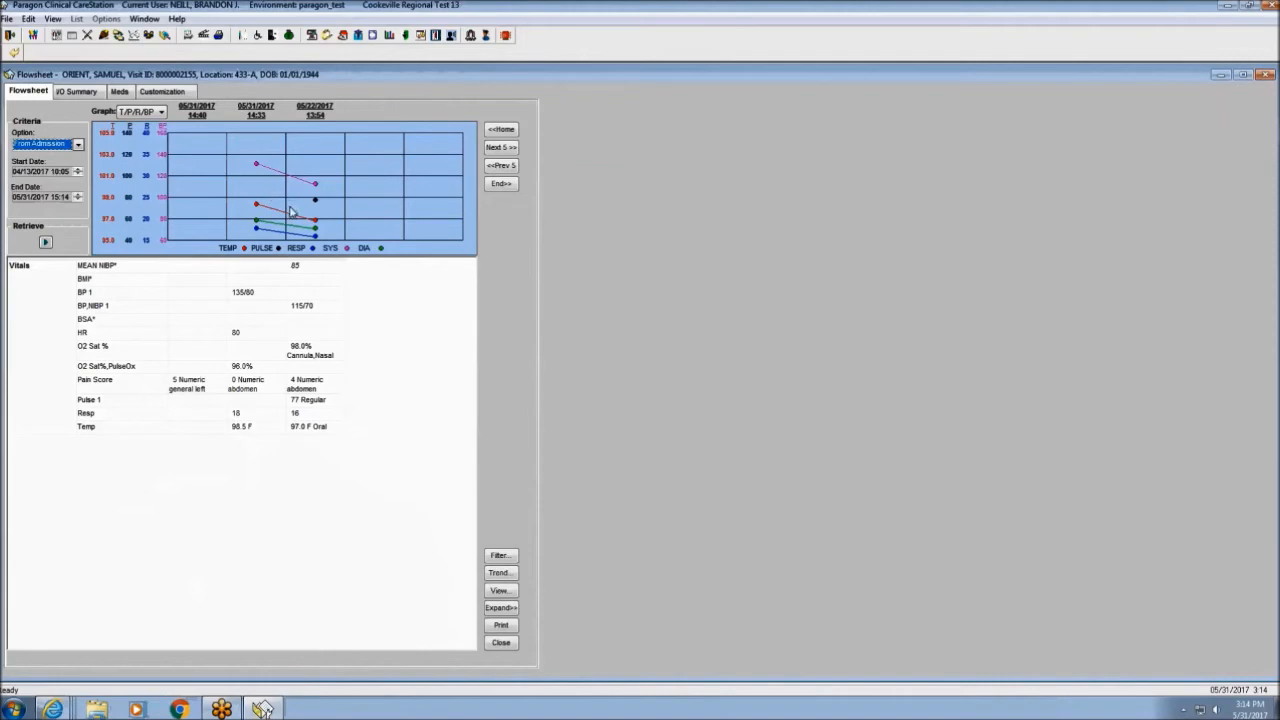
pyautogui.click(13, 53)
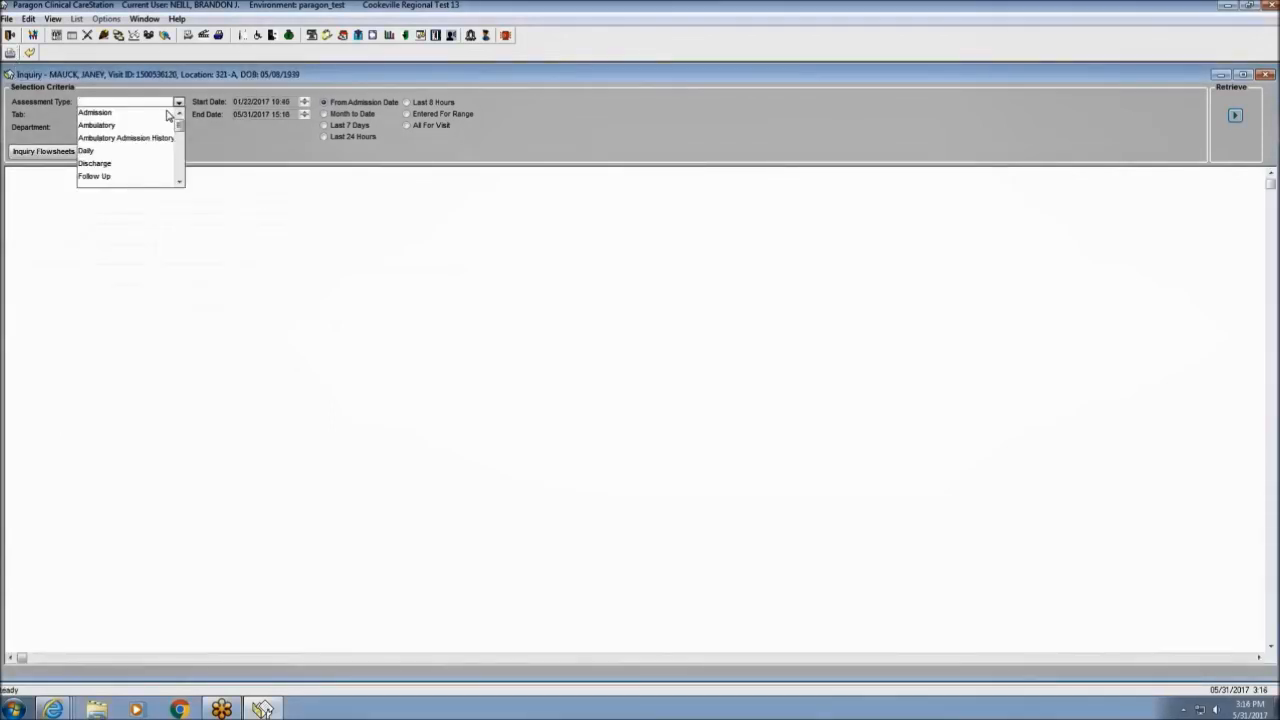
pyautogui.click(168, 113)
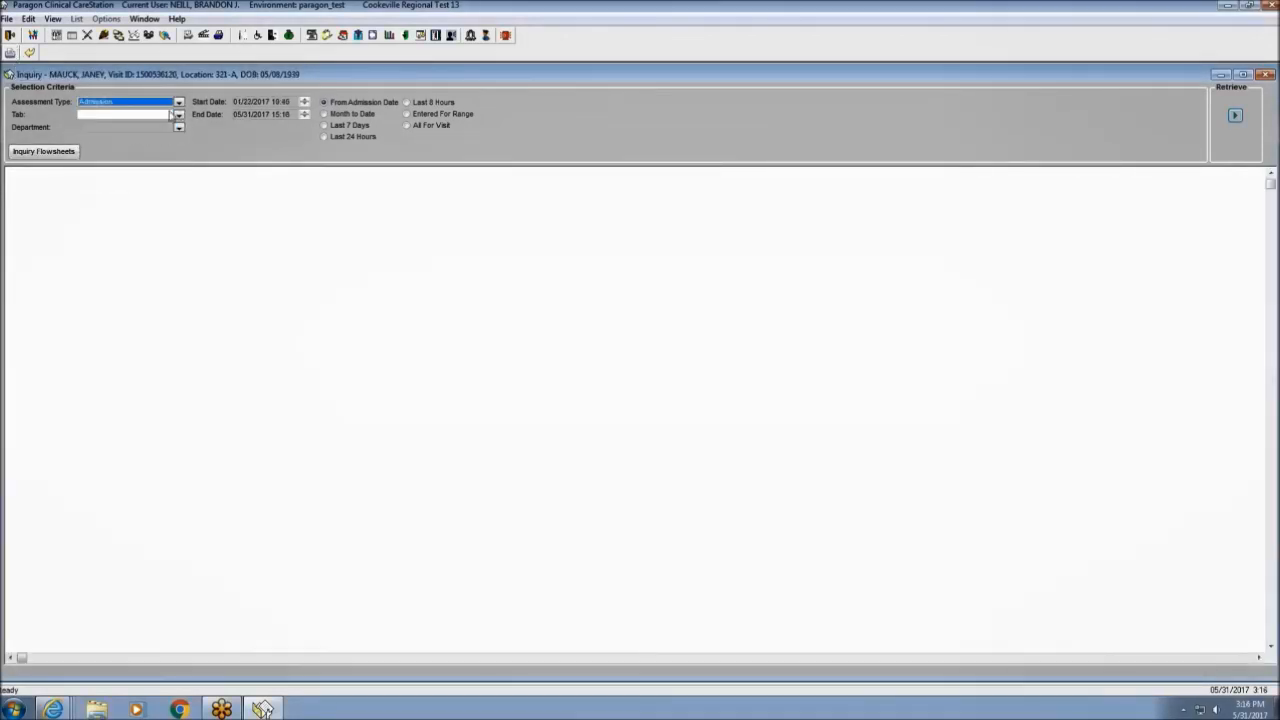
# Retrieve the 321-A patient's admission assessment, then close the inquiry back to CareGlance.
pyautogui.click(1238, 118)
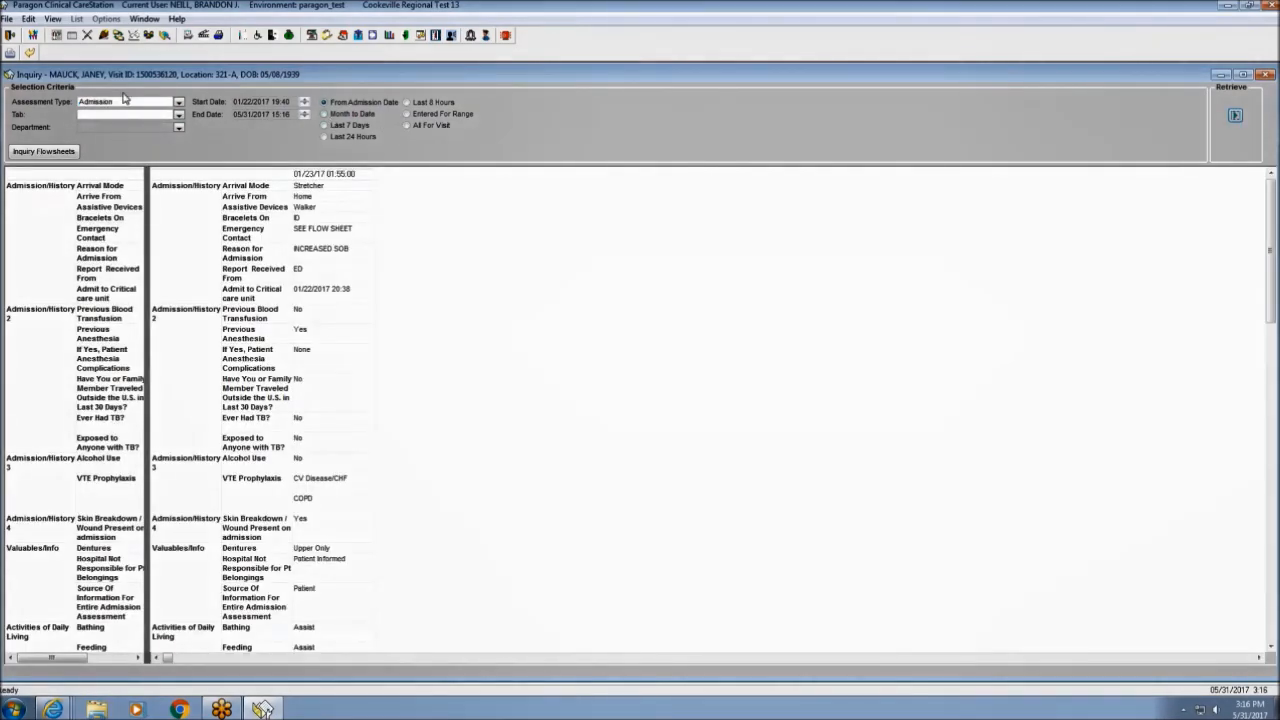
pyautogui.click(30, 53)
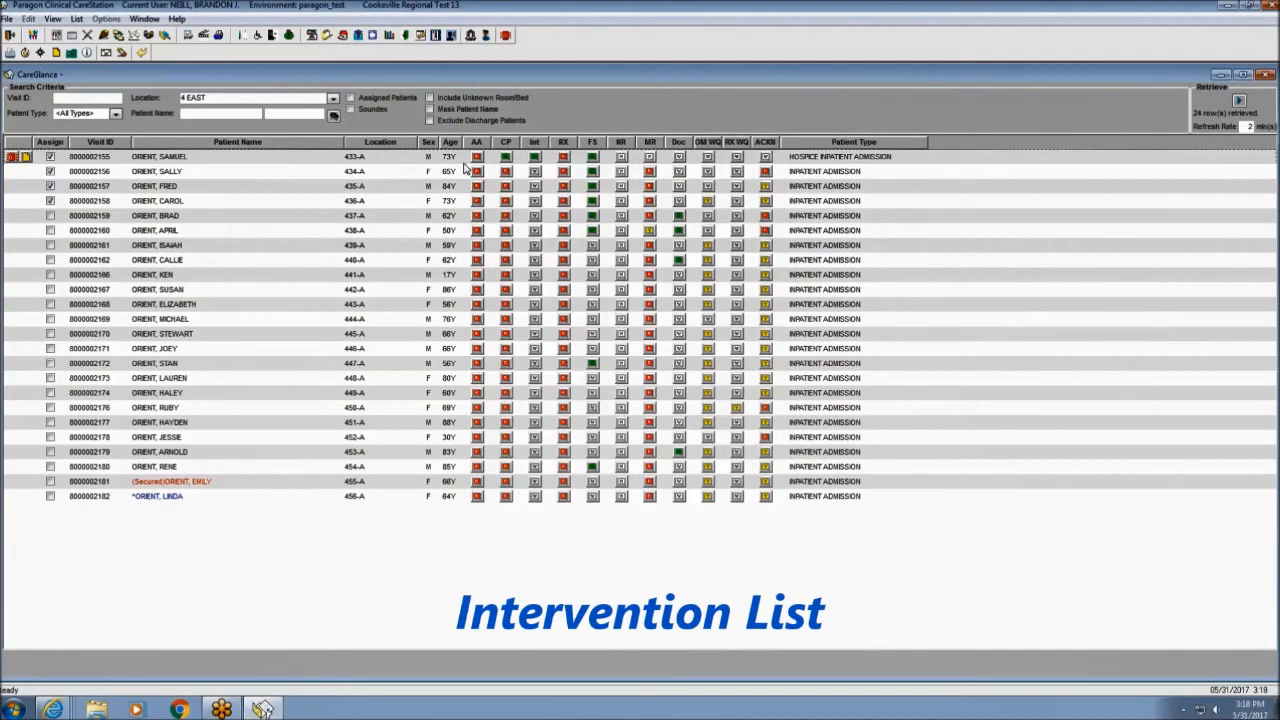
# Open the 433-A patient's Action List and scroll to its IV fluids and medications through 05/31/2017.
pyautogui.click(536, 159)
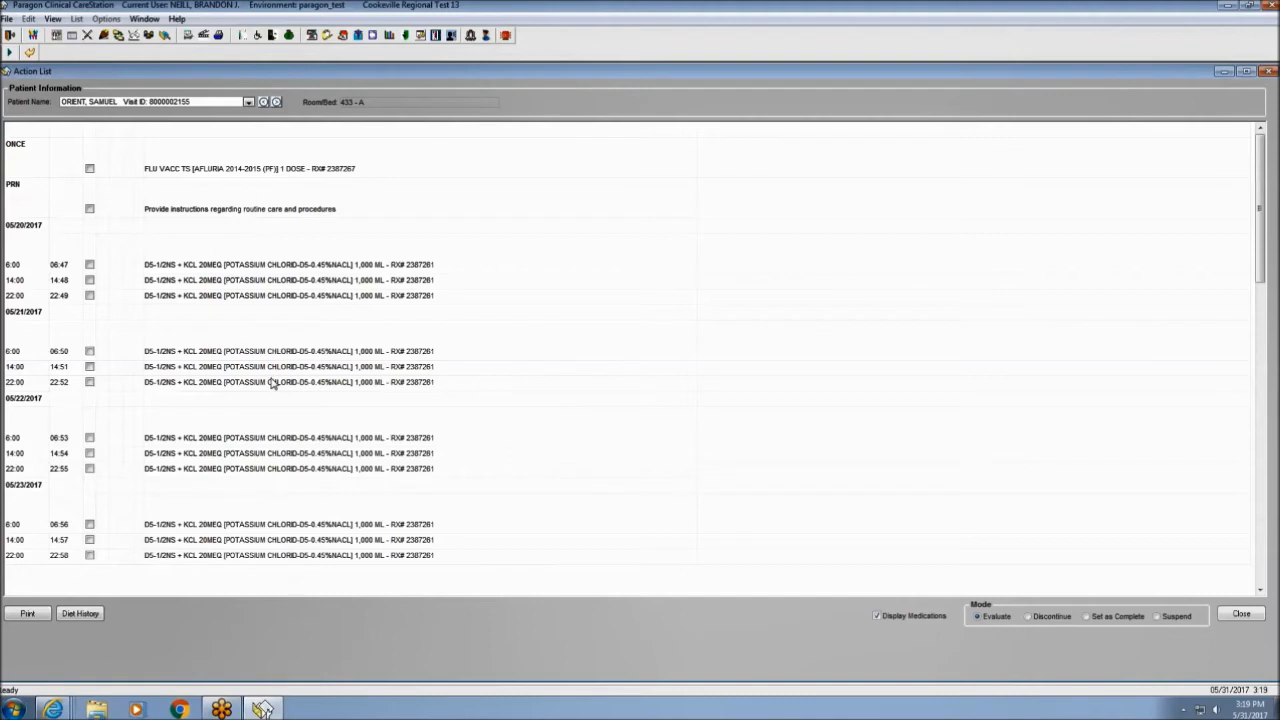
pyautogui.scroll(-5, 504, 425)
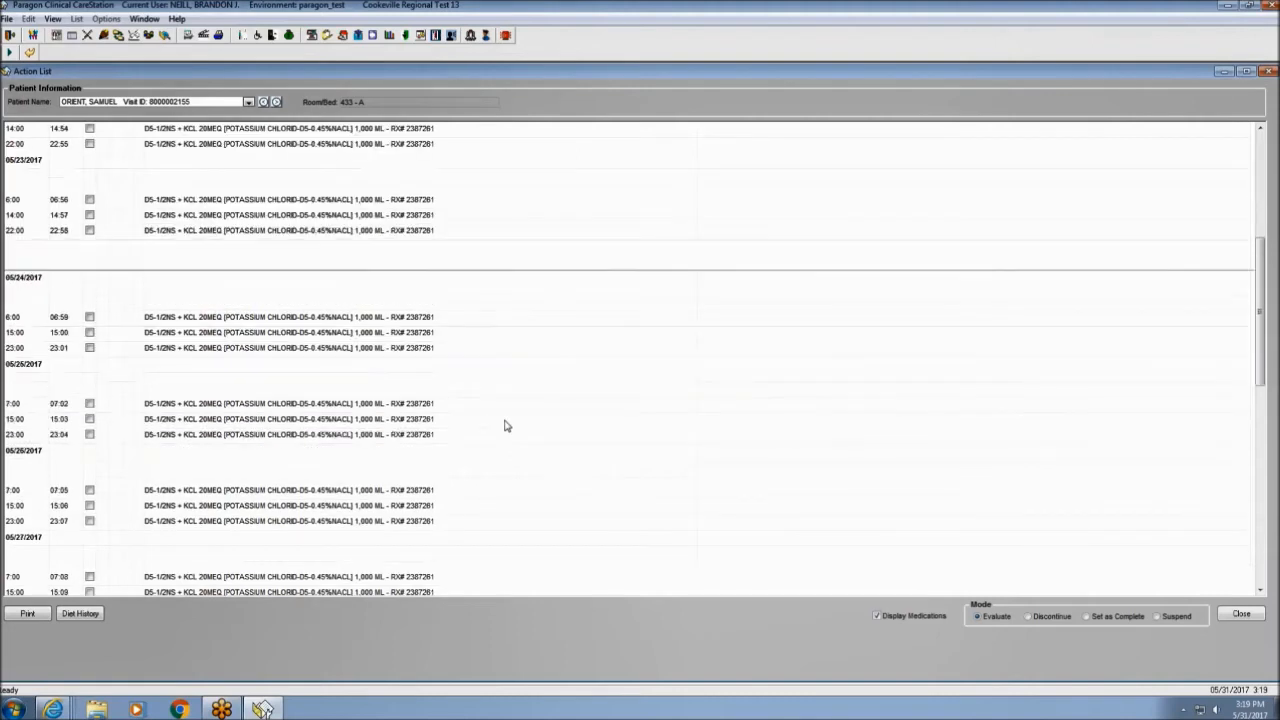
pyautogui.scroll(-9, 504, 425)
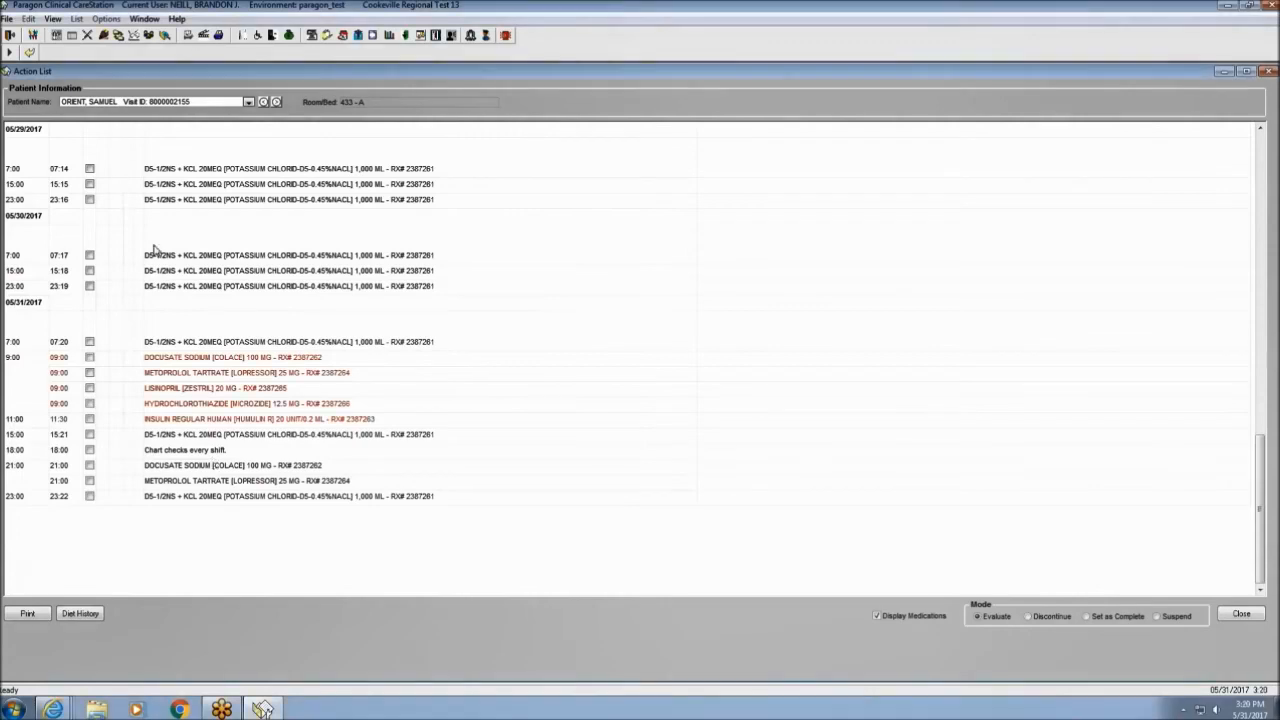
# Set up a Daily Focus Assessment report for the visit from 05/30/2017 14:00 with Print Preview on.
pyautogui.click(31, 53)
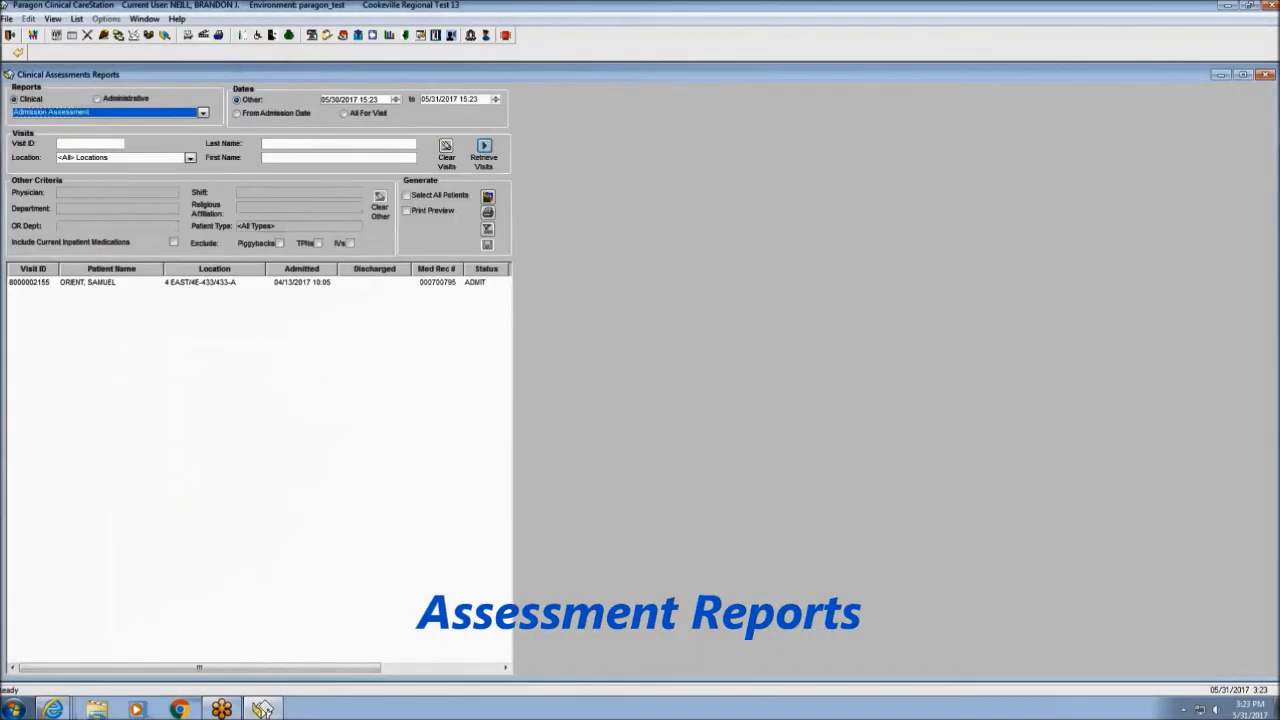
pyautogui.click(203, 114)
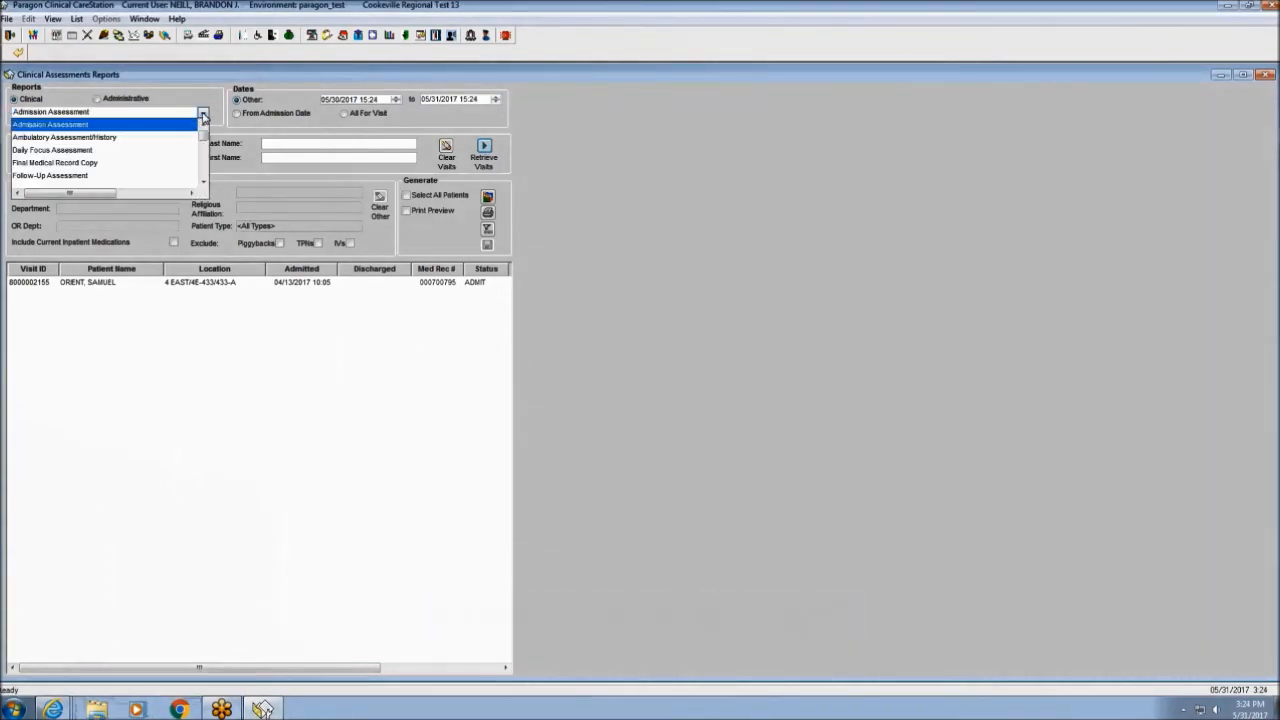
pyautogui.click(153, 150)
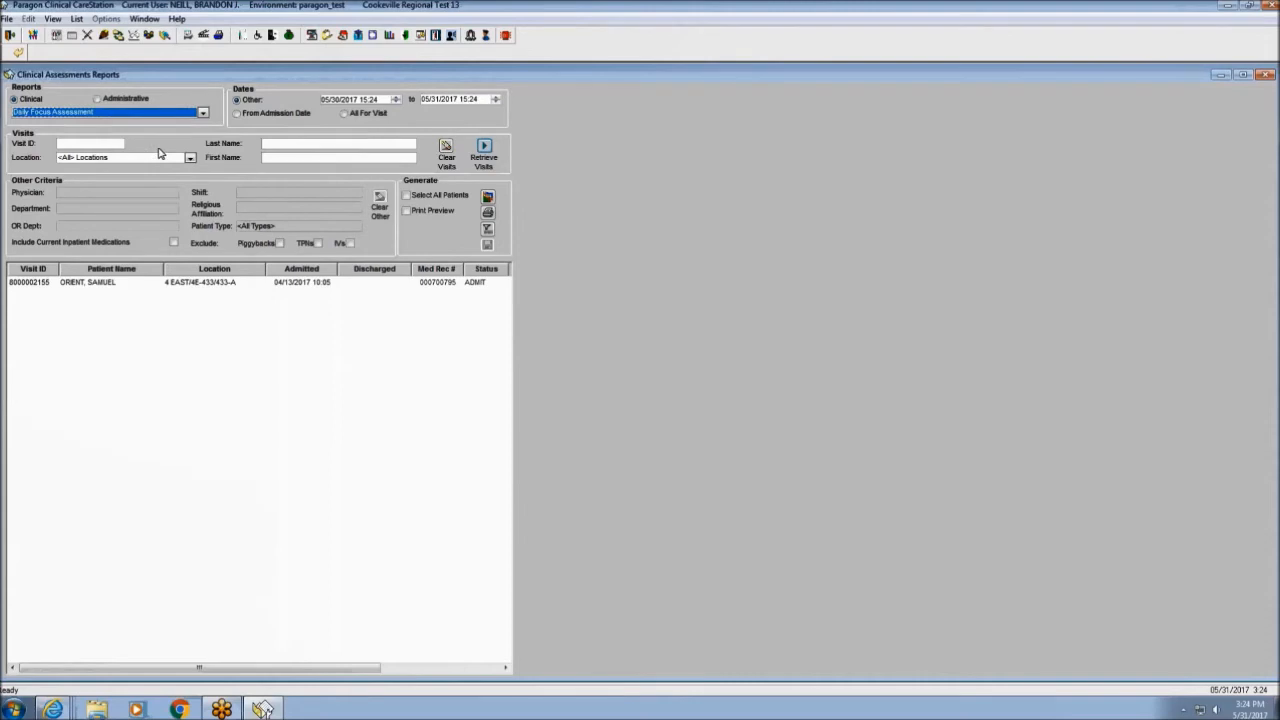
pyautogui.click(228, 286)
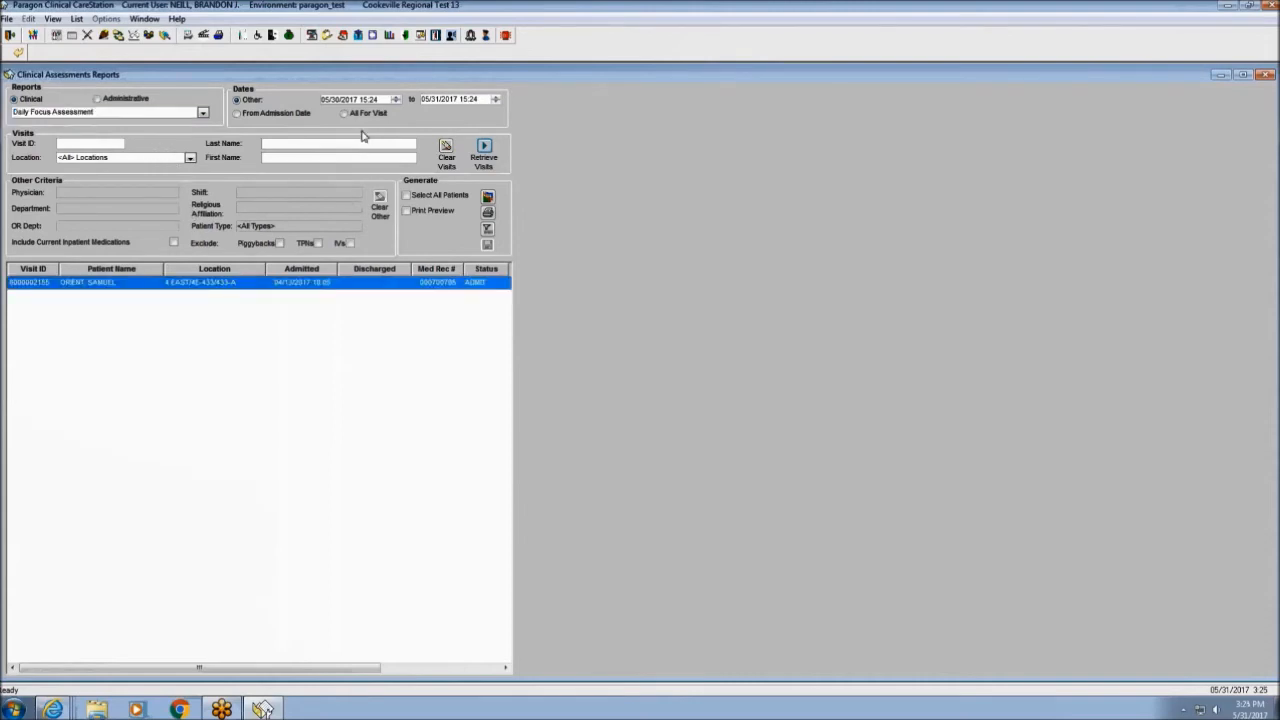
pyautogui.click(370, 100)
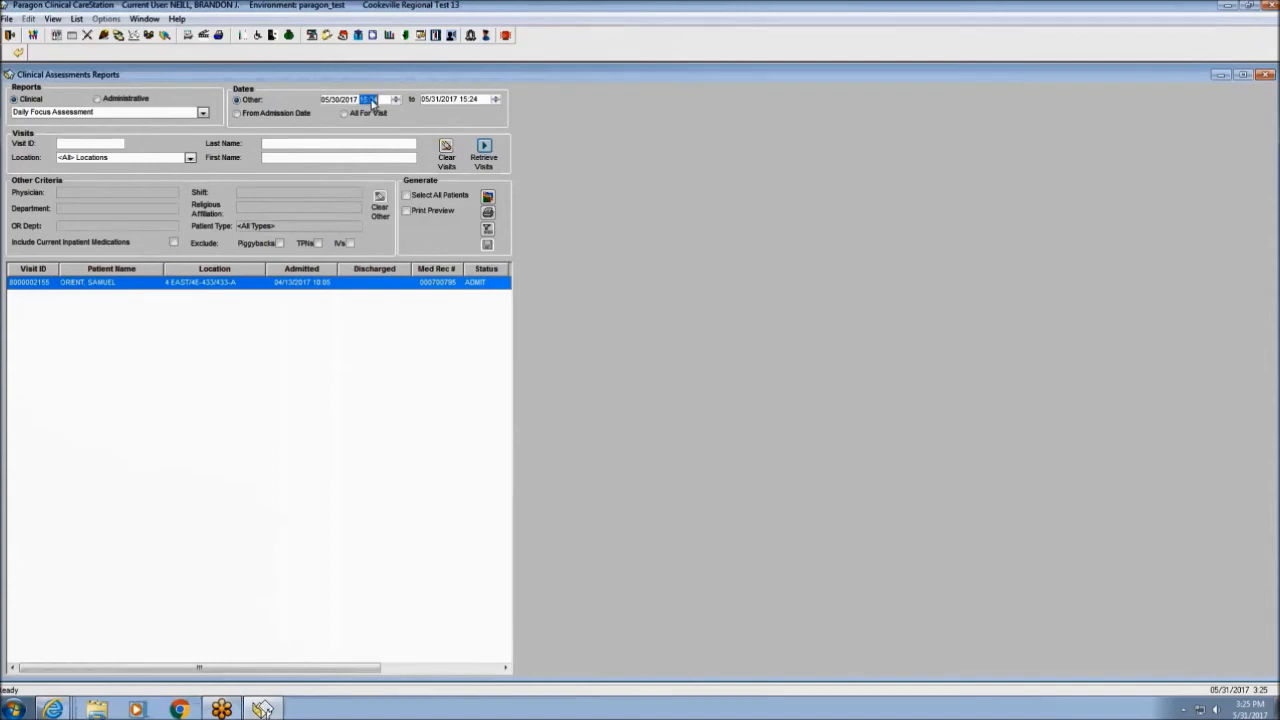
pyautogui.write('1400')
pyautogui.click(406, 213)
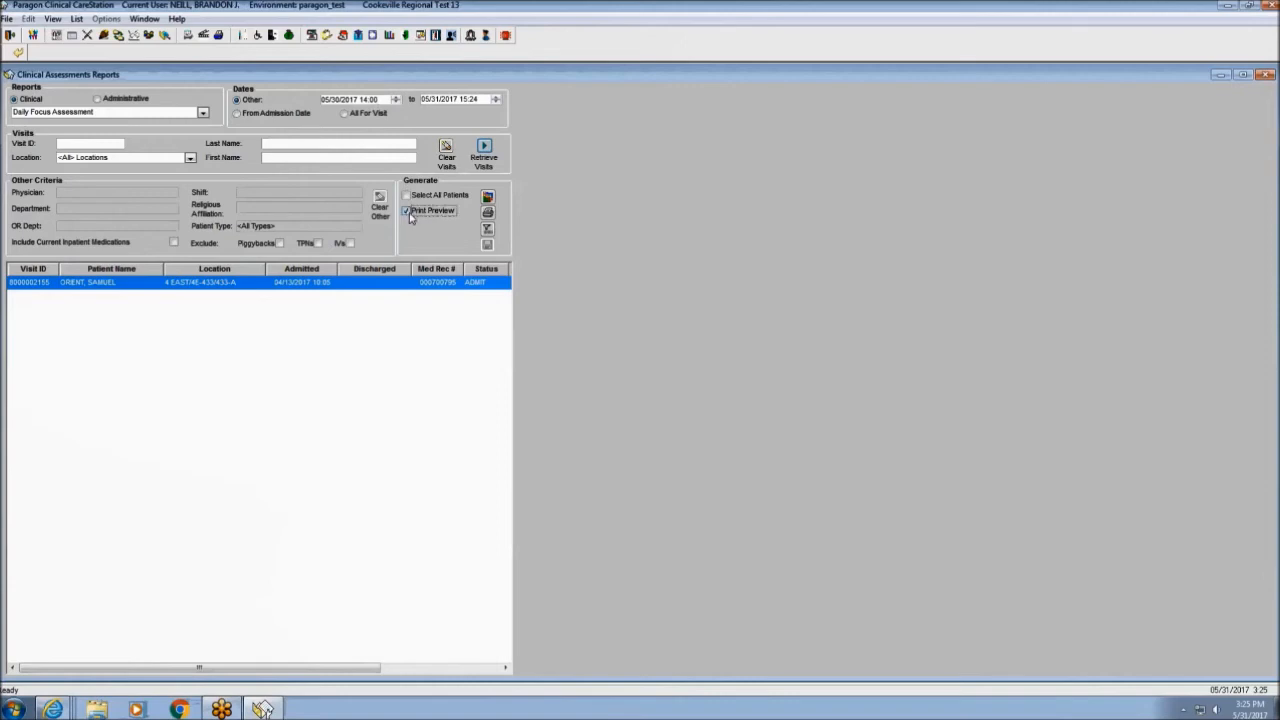
# Generate the Daily Focus Assessment report preview with struck and amended entries, then close it.
pyautogui.click(488, 213)
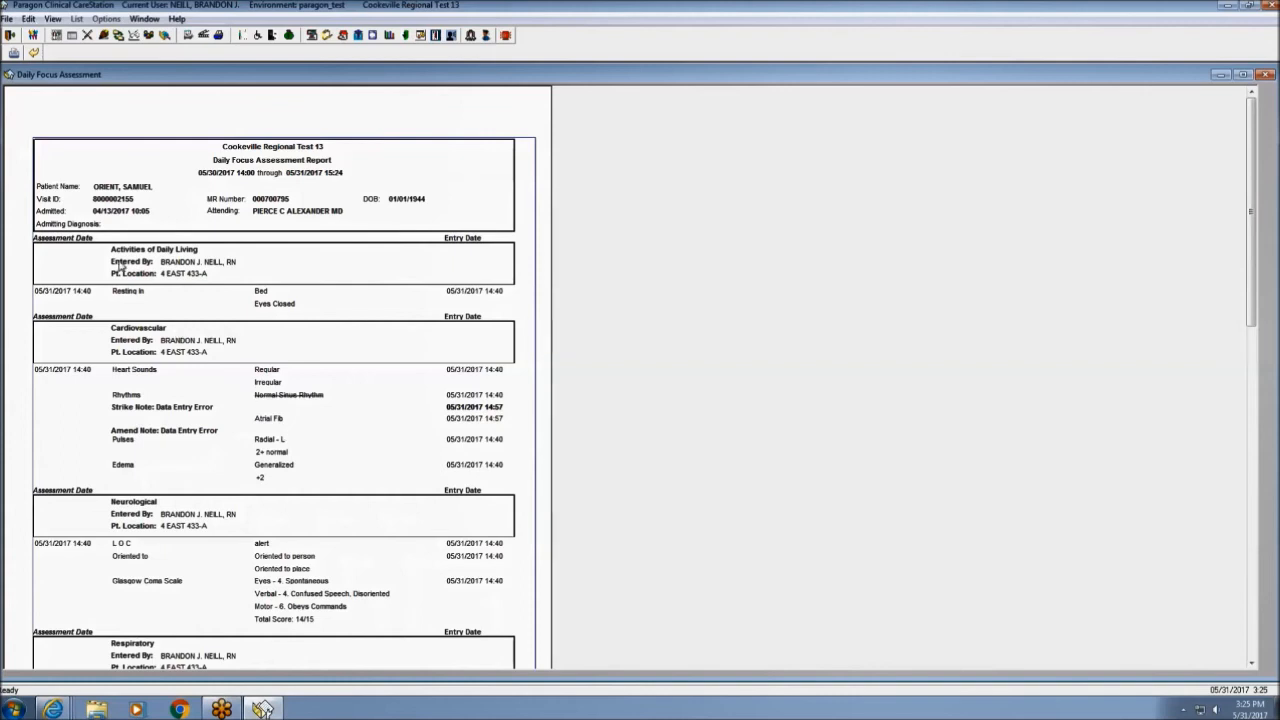
pyautogui.click(34, 53)
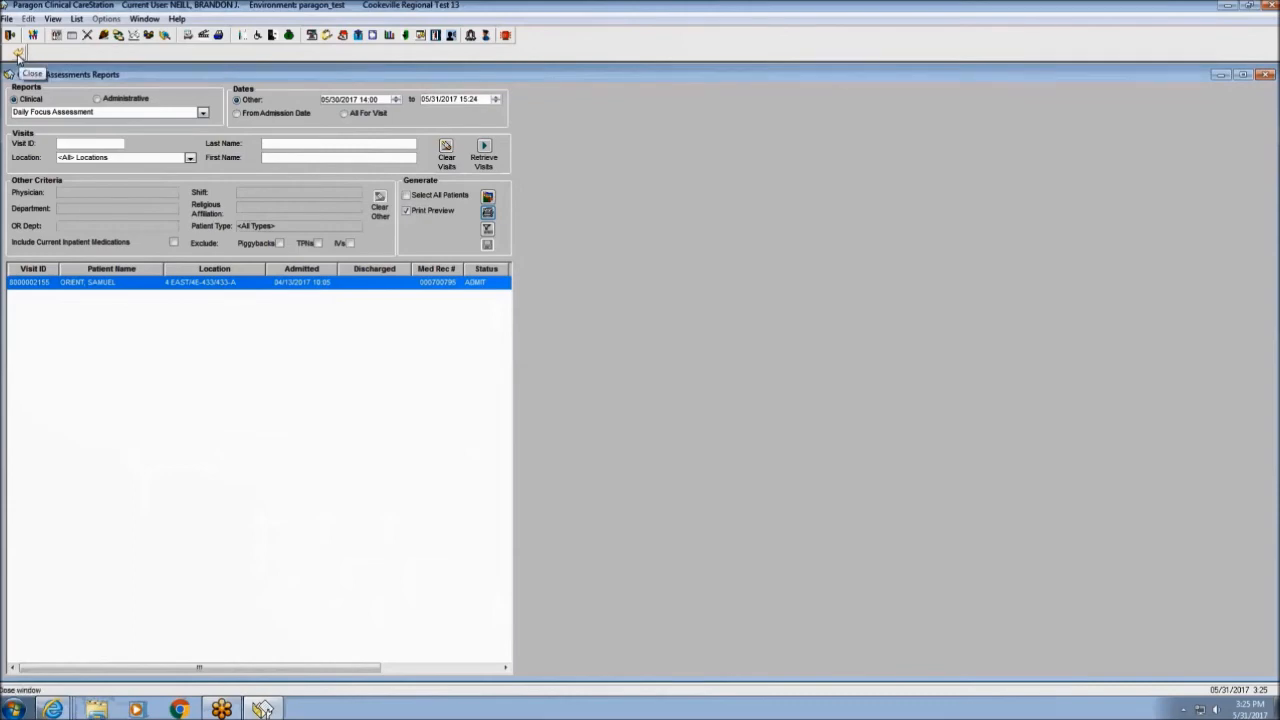
# Close the assessment reports and open the 433-A patient's medication administration record.
pyautogui.click(18, 58)
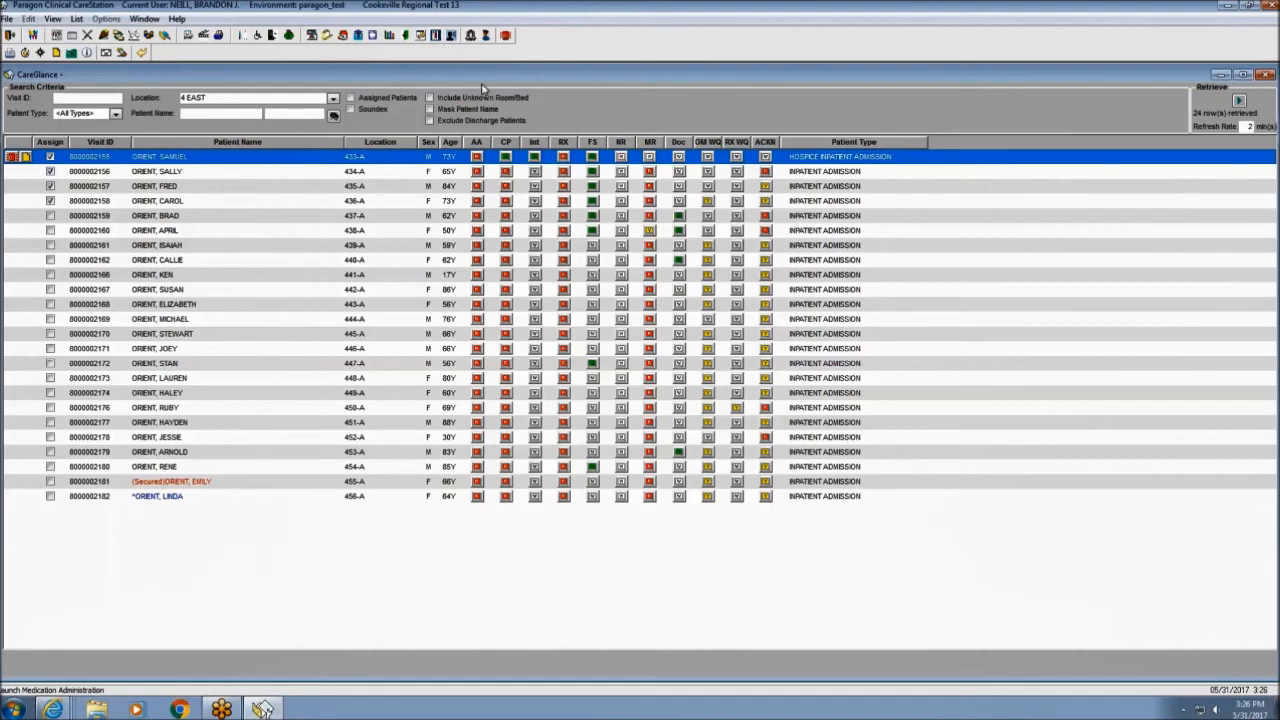
pyautogui.click(562, 160)
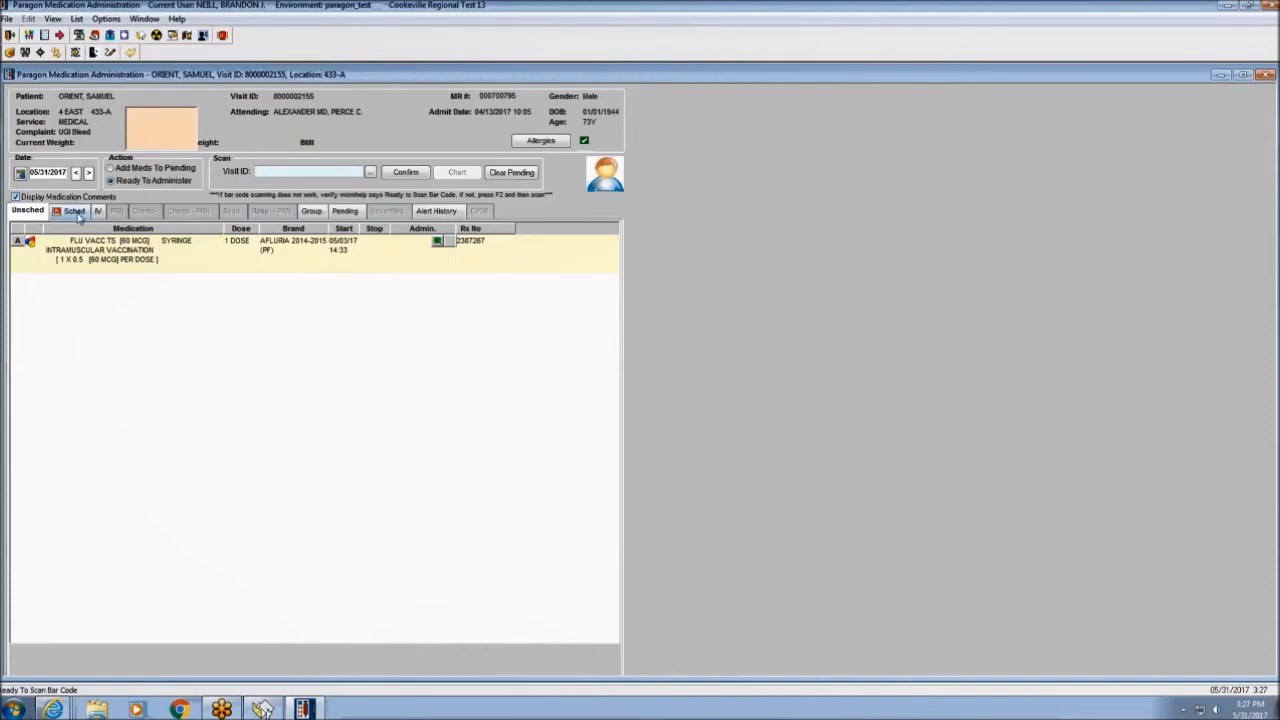
# Browse the Sched, IV, Group and Pending medication views, ending back on Sched.
pyautogui.click(78, 214)
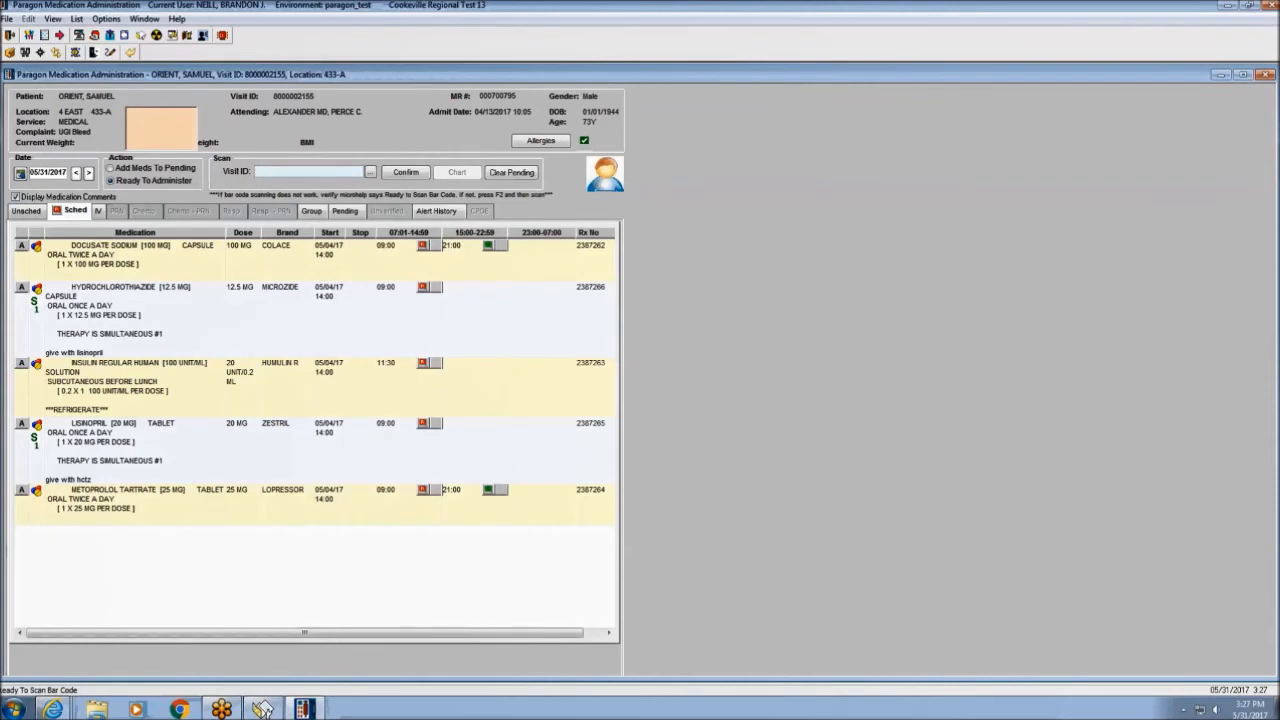
pyautogui.click(99, 212)
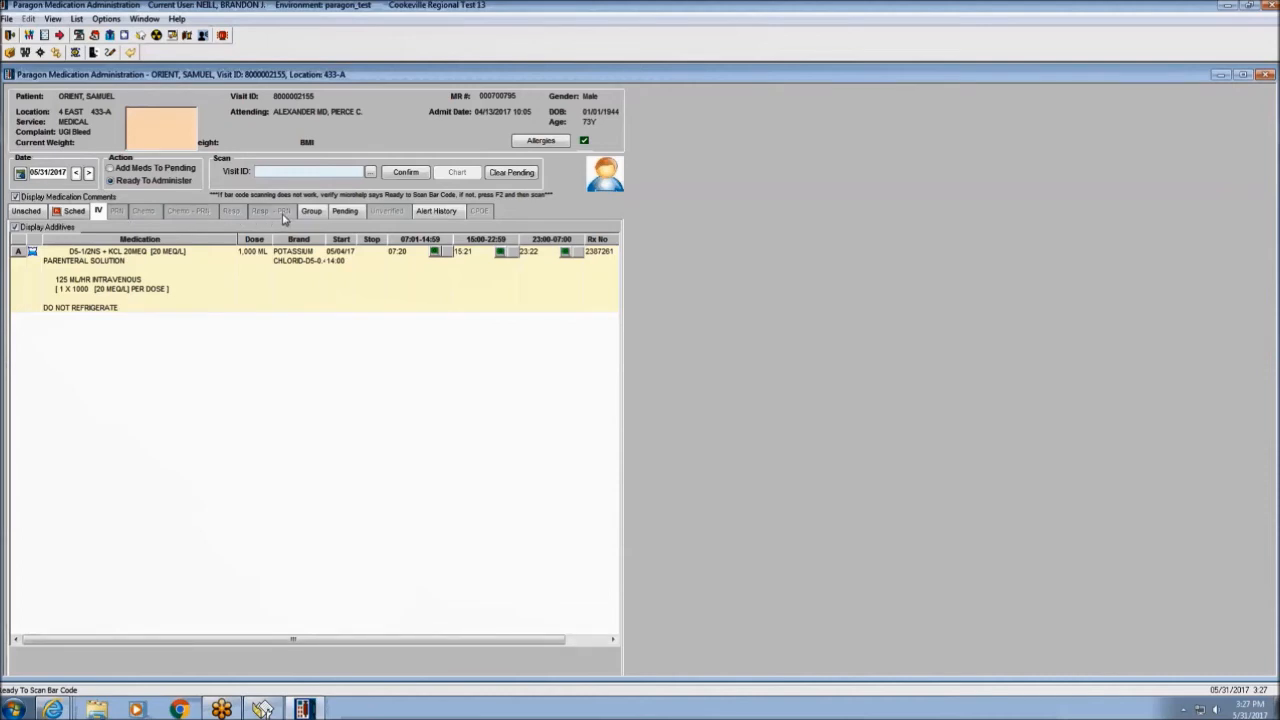
pyautogui.click(311, 213)
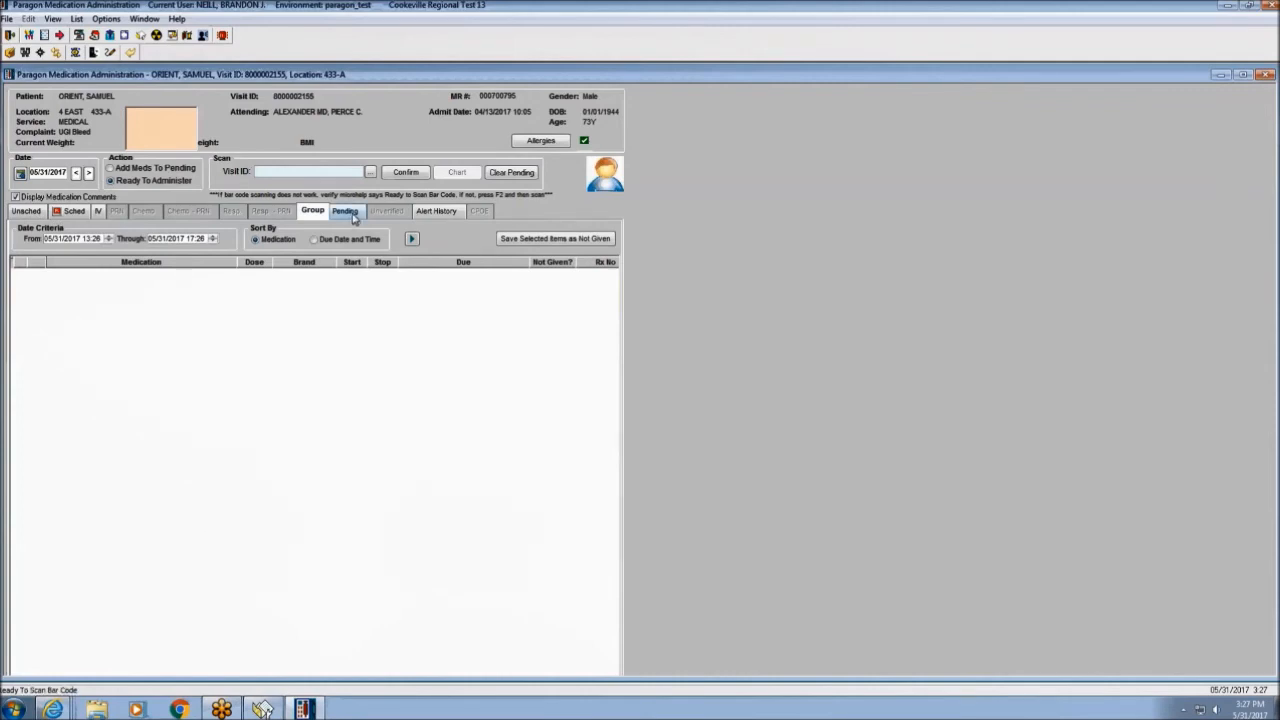
pyautogui.click(345, 212)
pyautogui.click(72, 211)
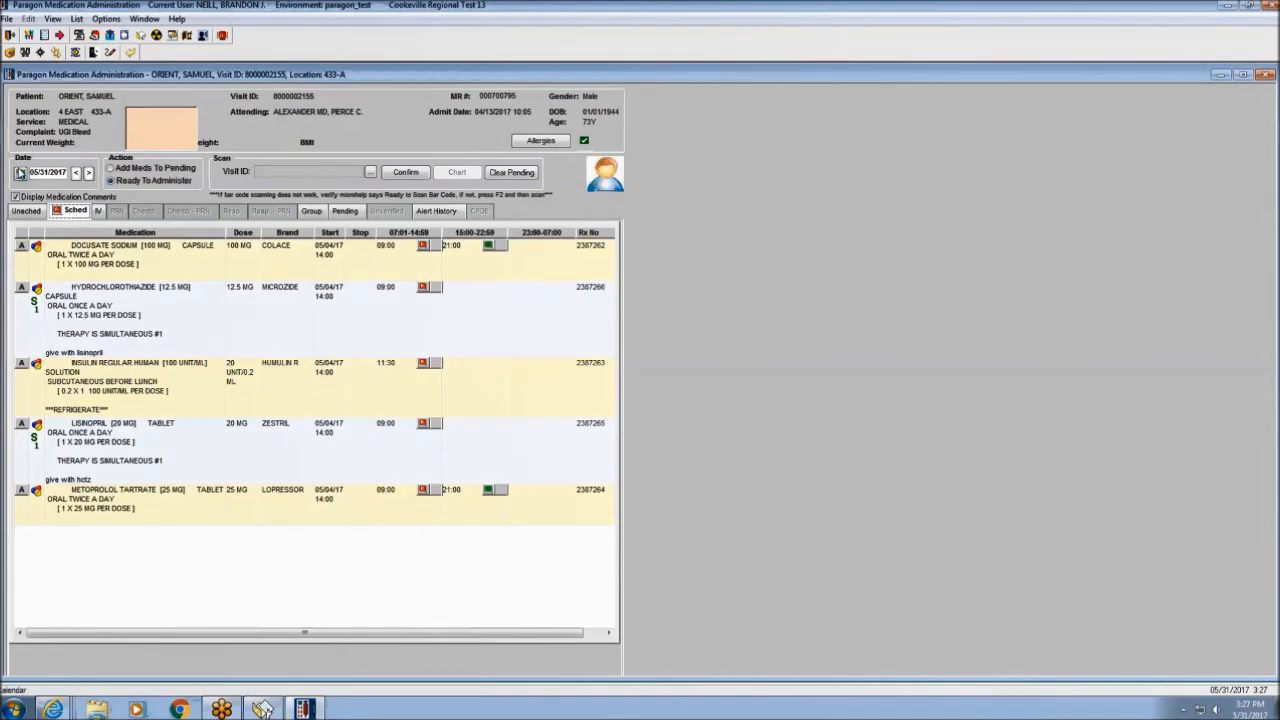
# Toggle the schedule date between 06/01/2017 and 05/31/2017, finishing on 05/31/2017.
pyautogui.click(89, 174)
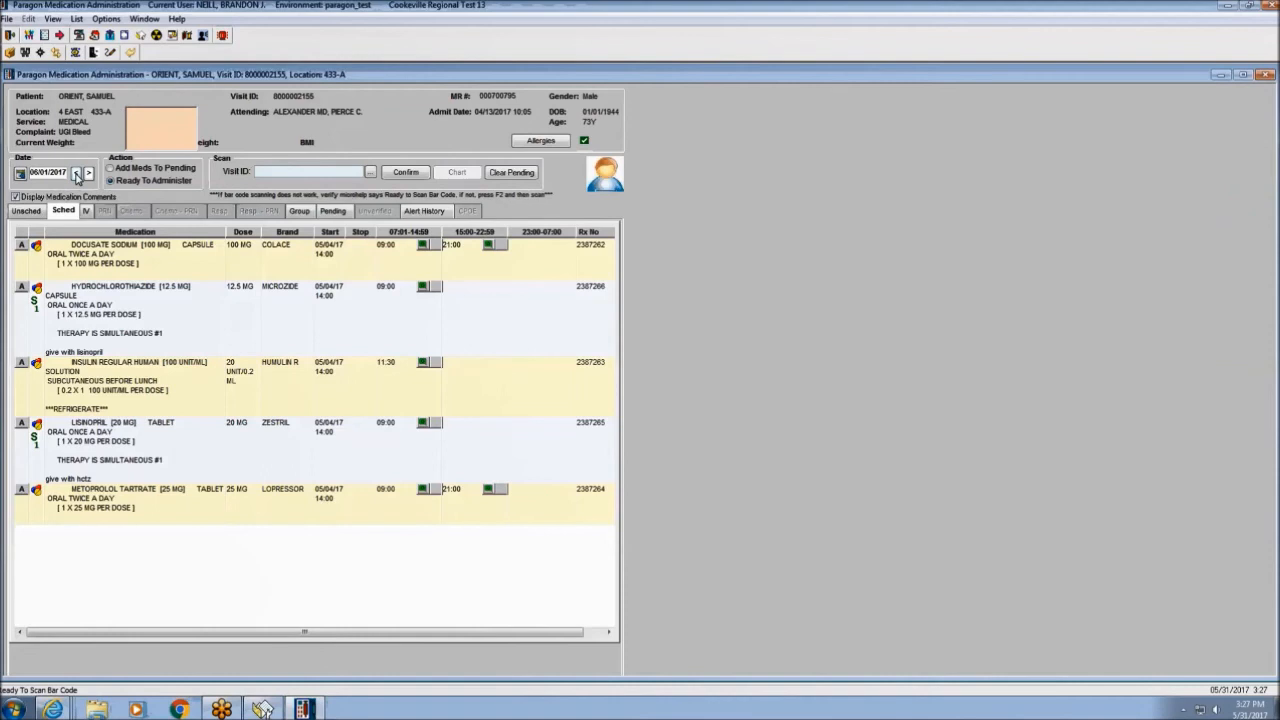
pyautogui.click(77, 174)
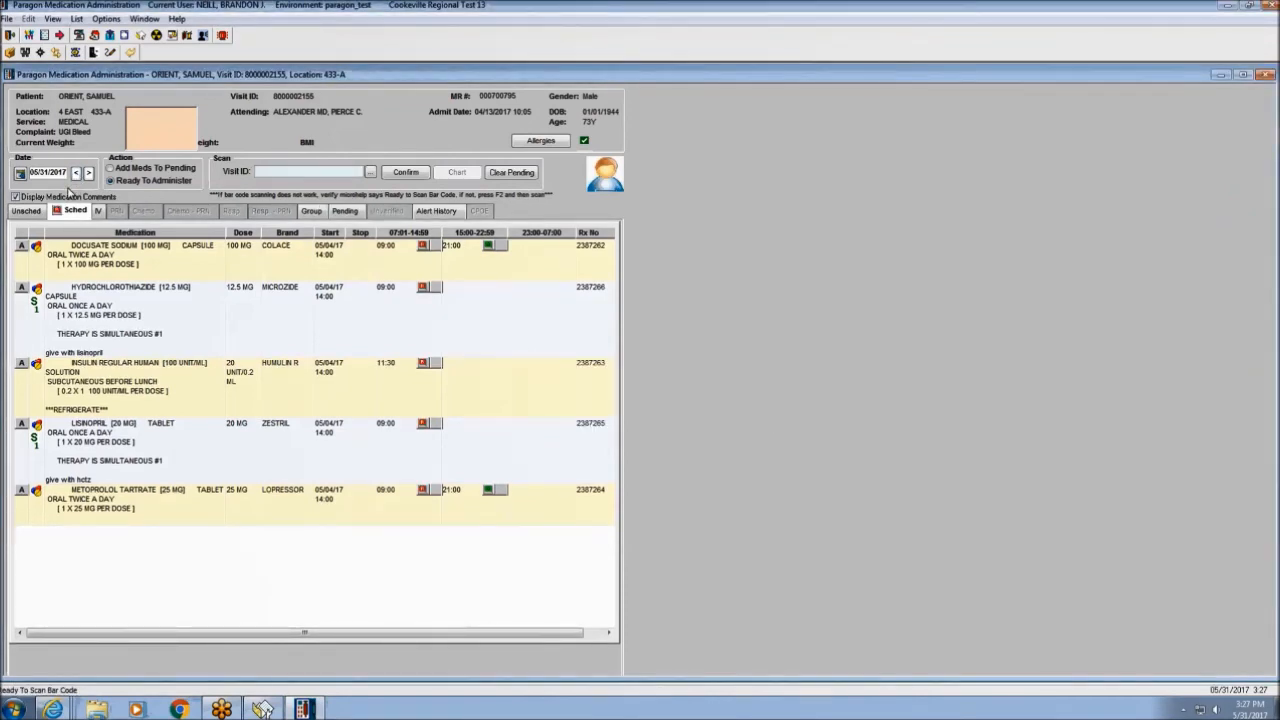
pyautogui.click(88, 173)
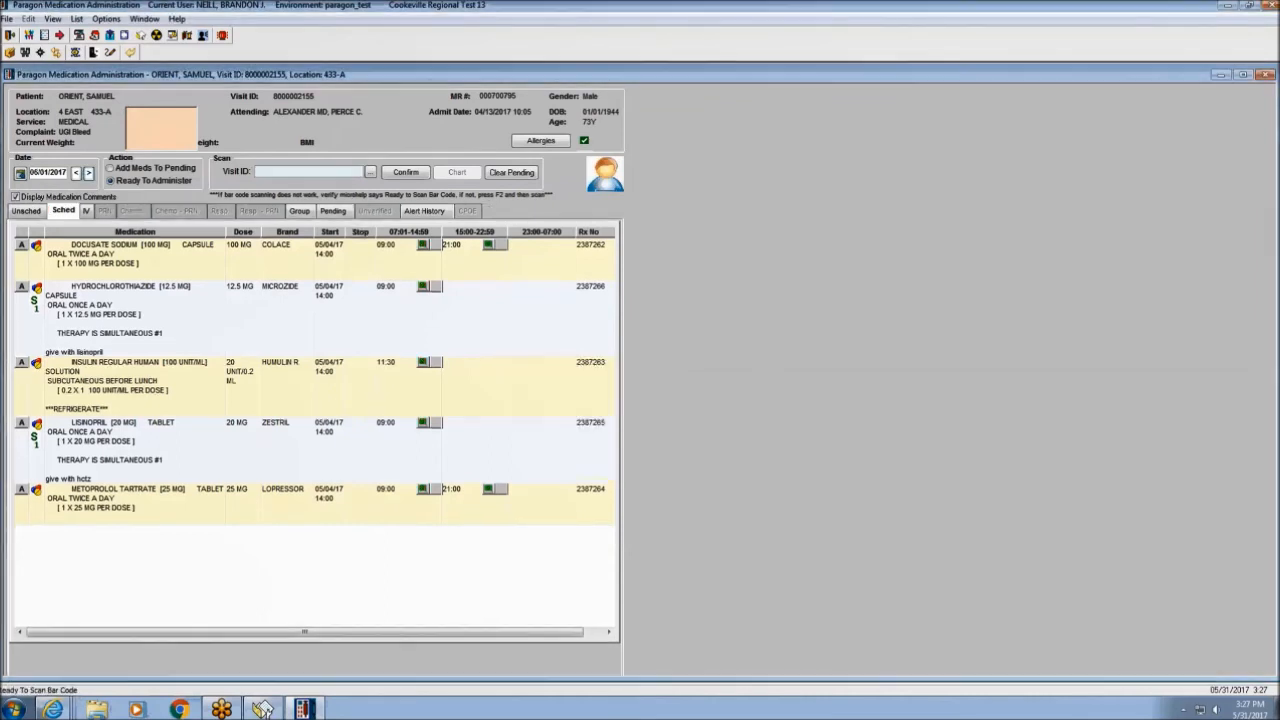
pyautogui.click(76, 174)
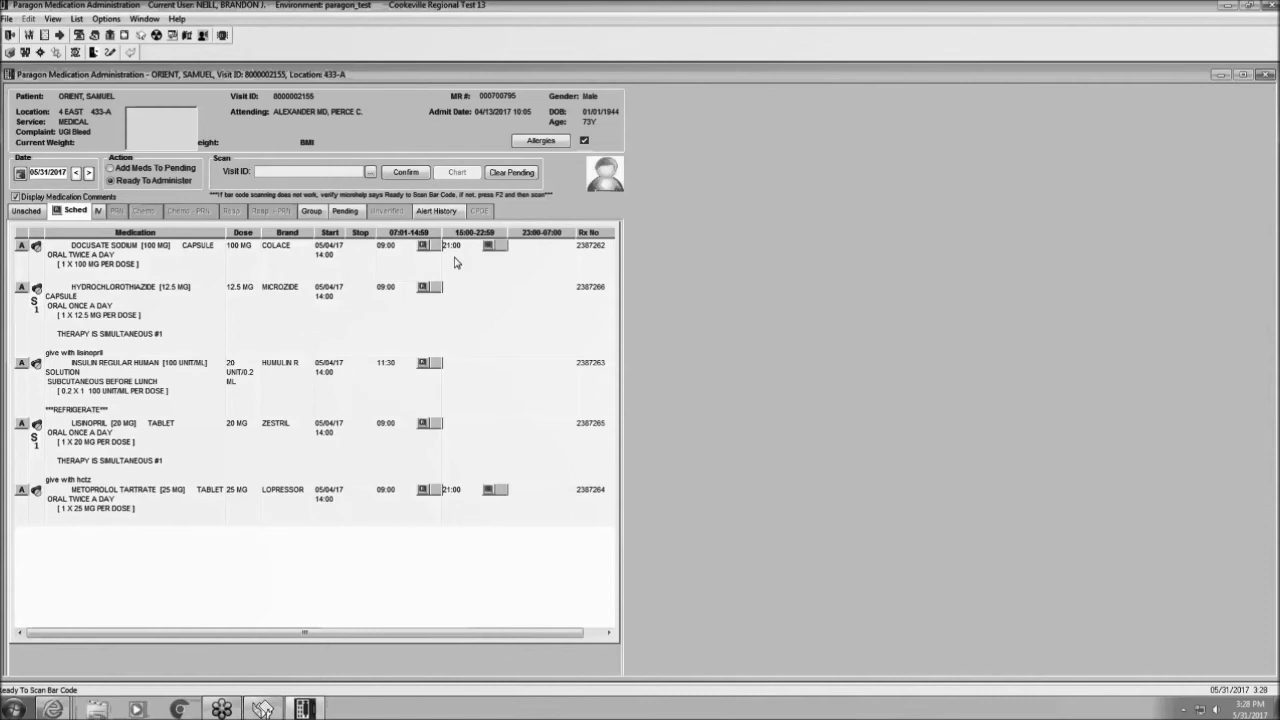
# Check the IV and Group views, then switch to the Pending medications list.
pyautogui.moveTo(399, 248)
pyautogui.moveTo(465, 255)
pyautogui.click(98, 211)
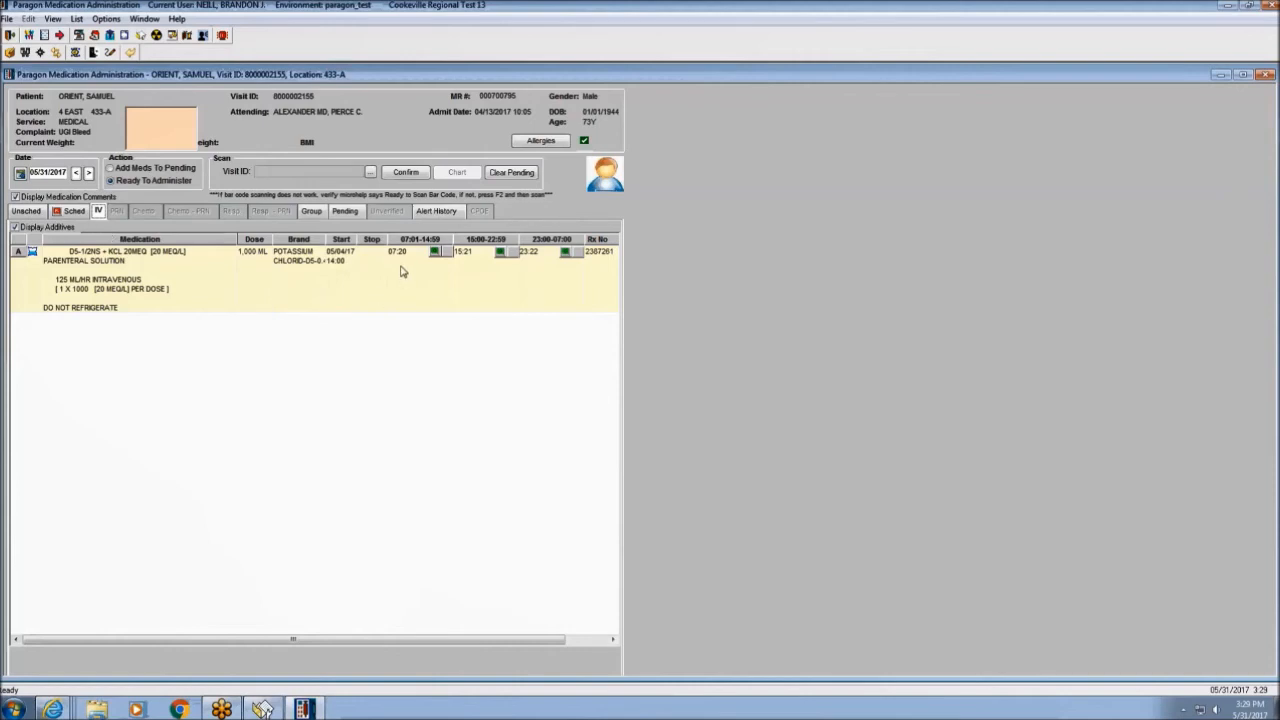
pyautogui.click(311, 211)
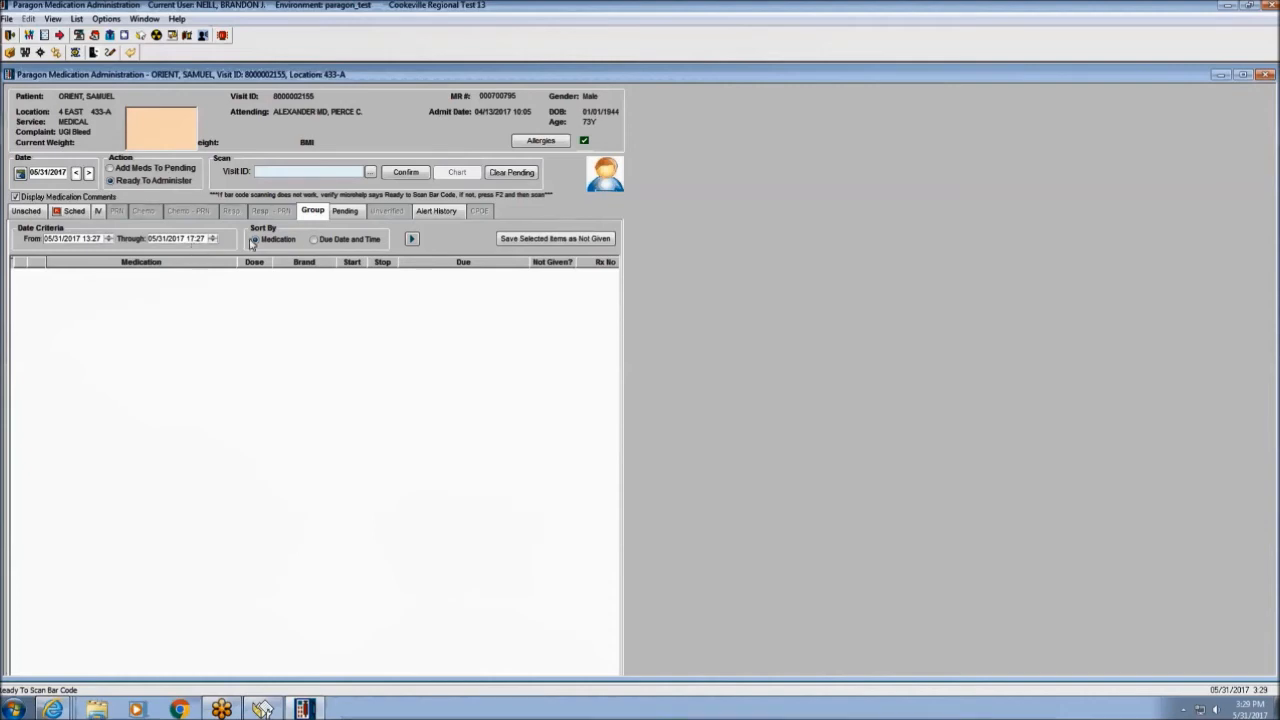
pyautogui.click(346, 213)
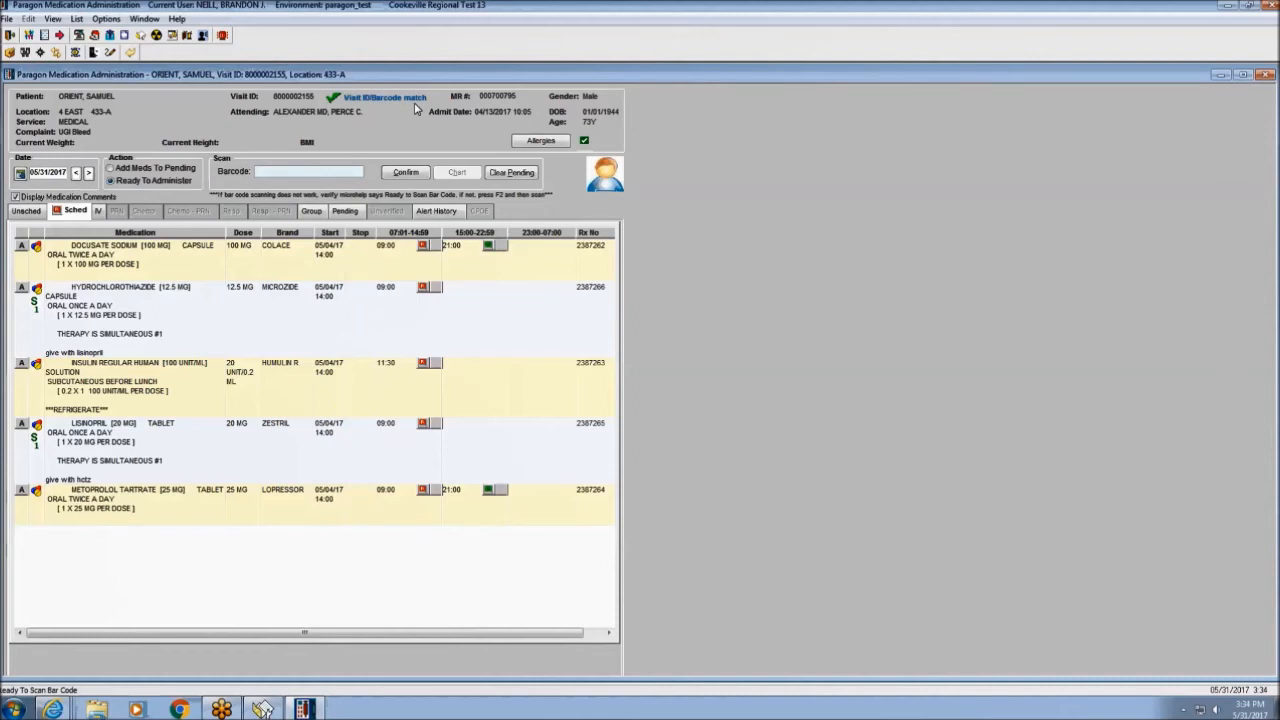
pyautogui.write('3060301502111216')
pyautogui.press('Return')
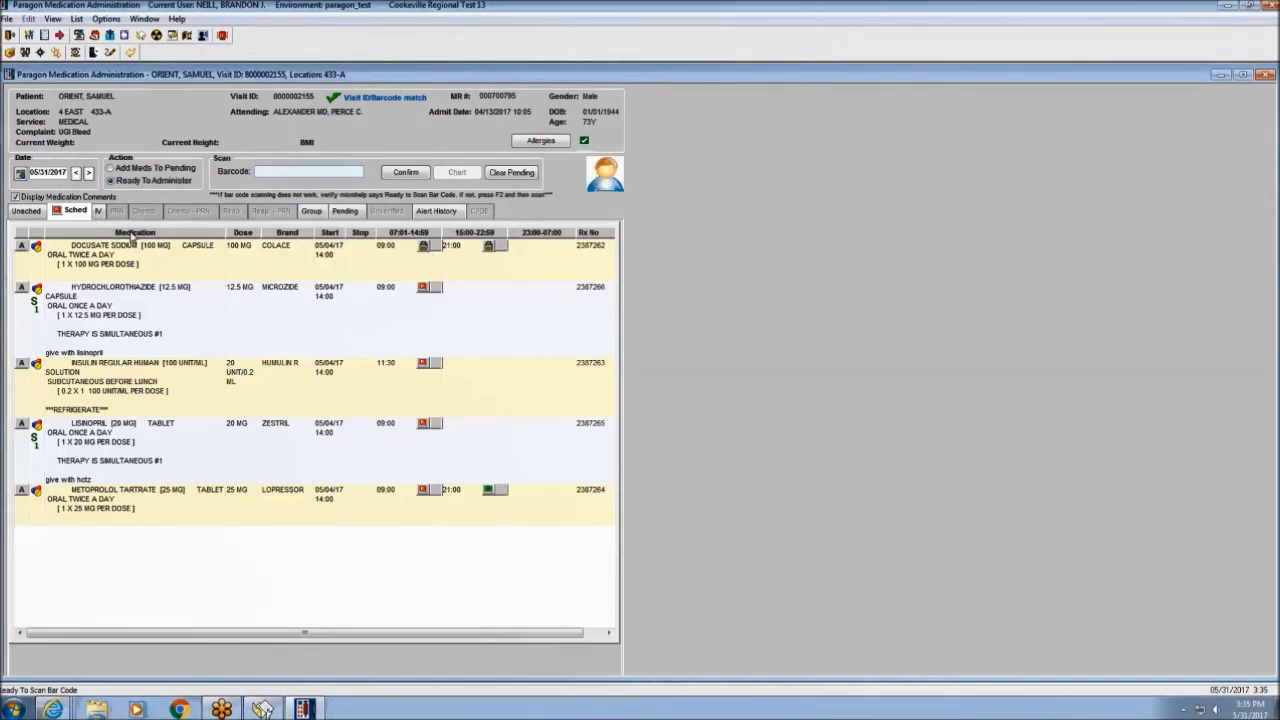
pyautogui.write('303780018018')
pyautogui.press('Return')
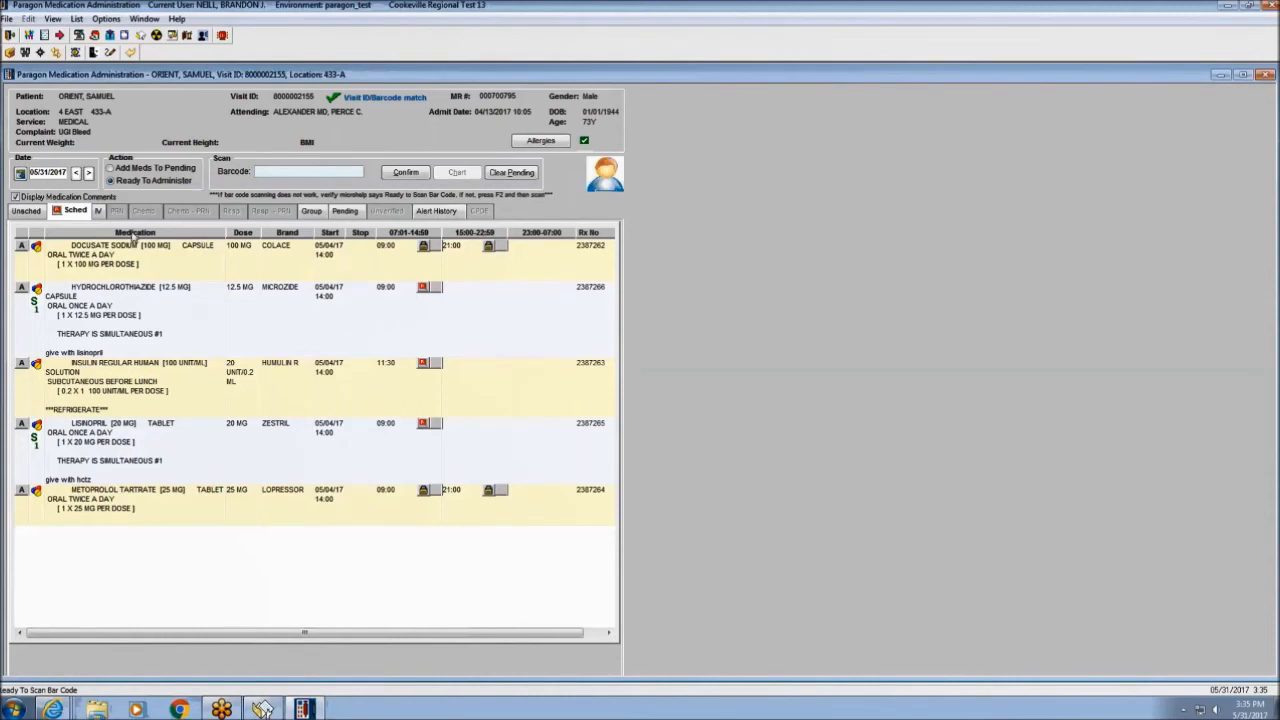
pyautogui.click(345, 211)
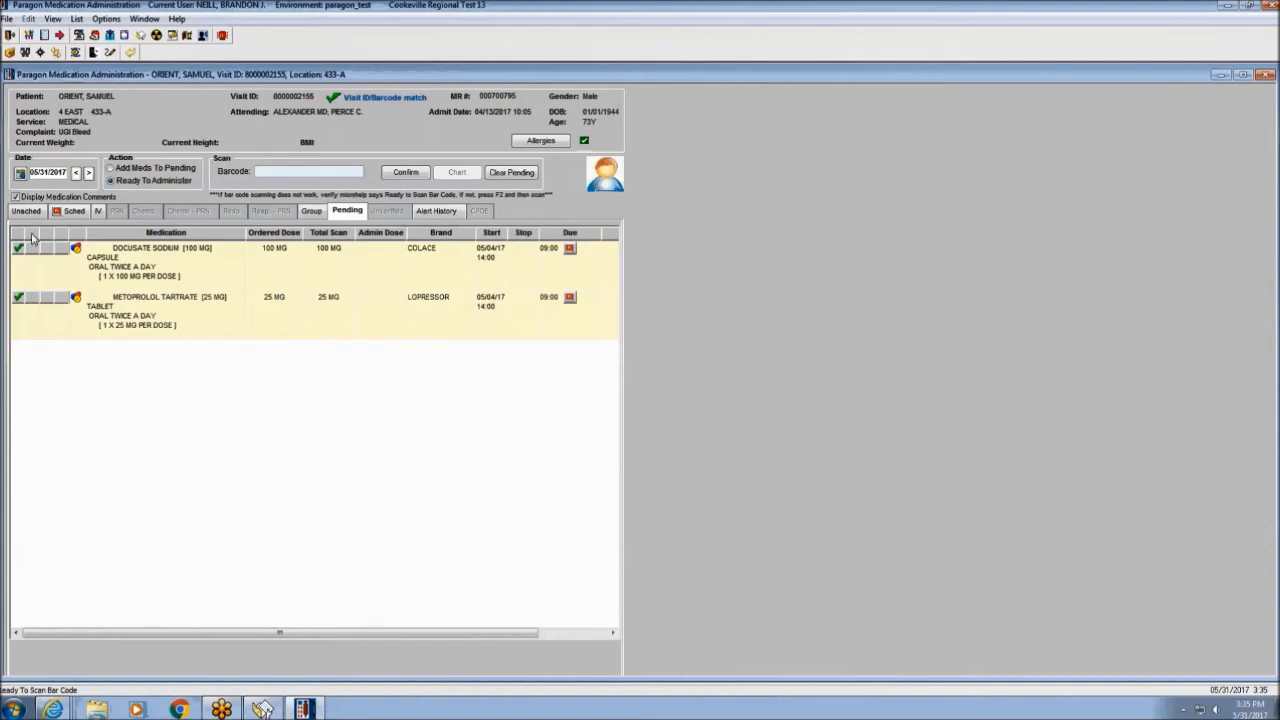
# Review the medication status icon legend, then confirm the pending docusate 100 mg dose.
pyautogui.click(40, 53)
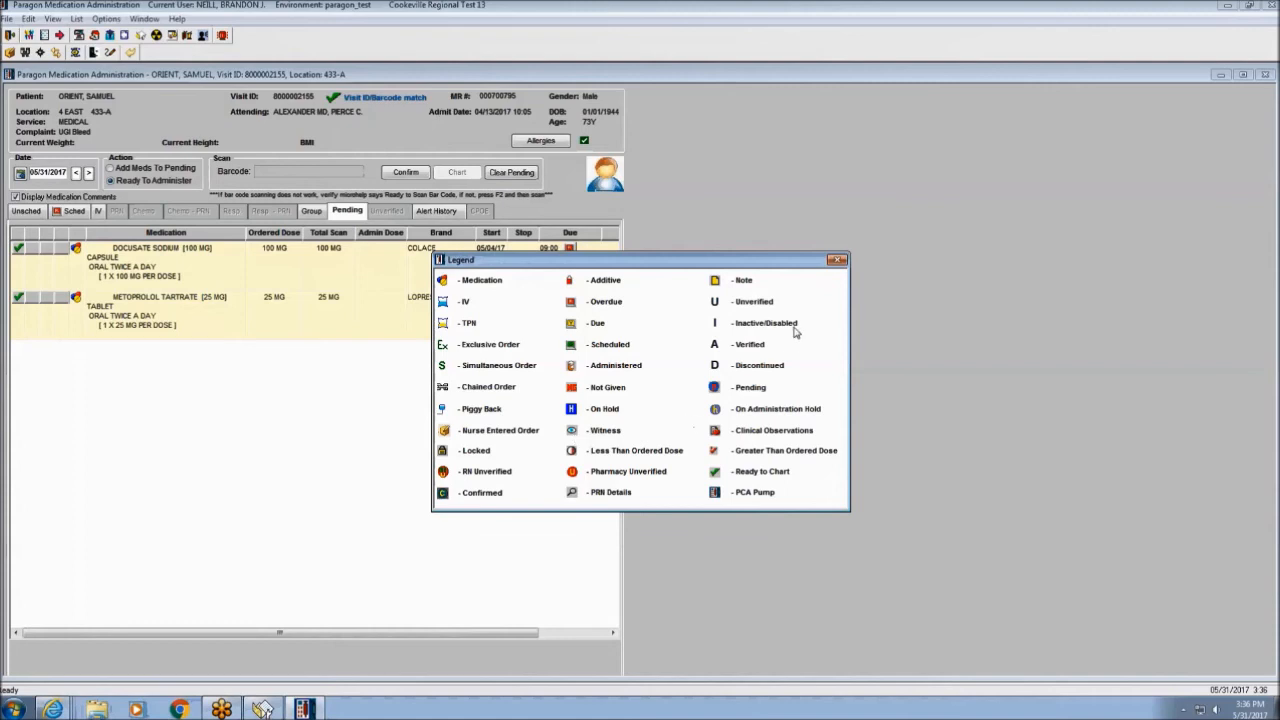
pyautogui.click(837, 262)
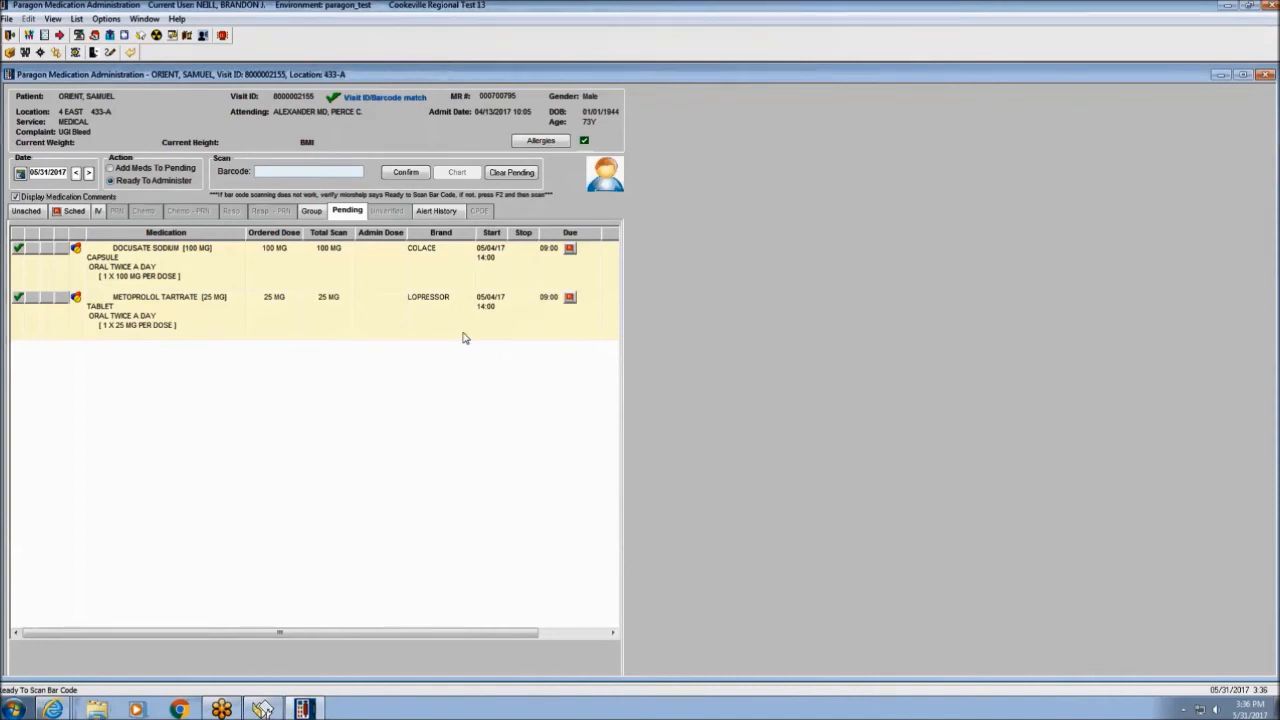
pyautogui.click(406, 172)
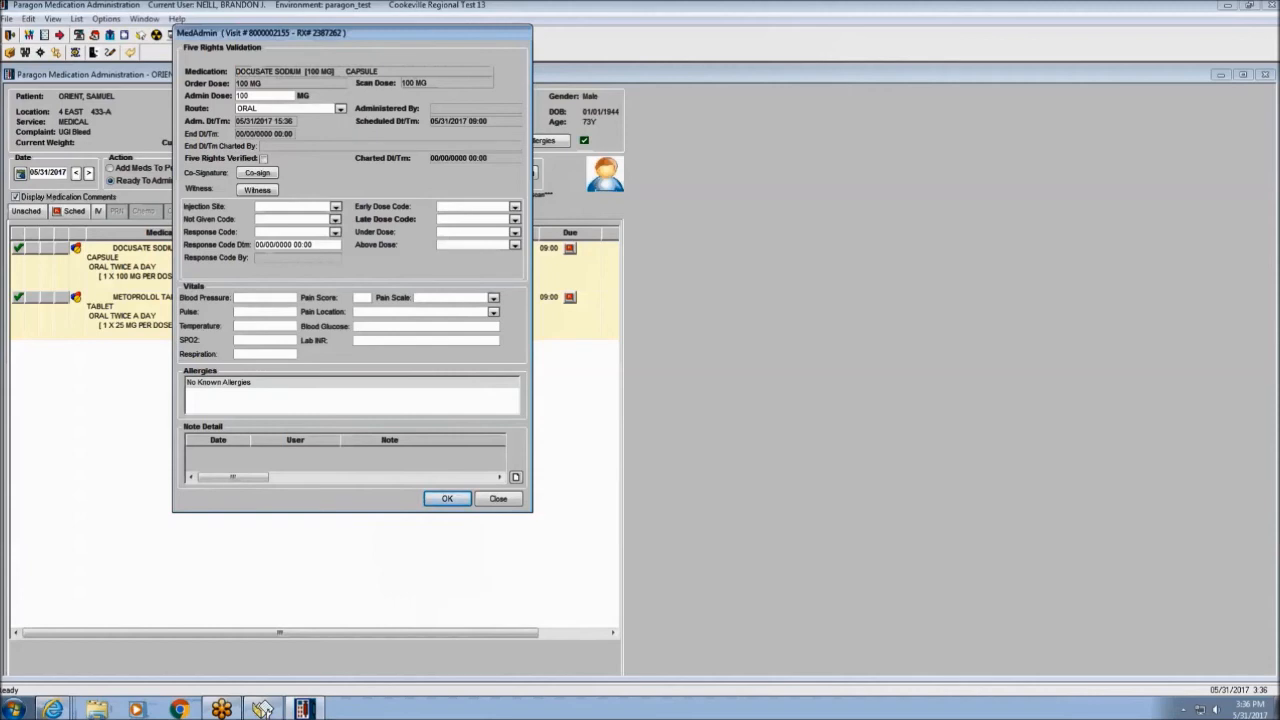
# Give the docusate and metoprolol doses each a Clinical Decision late dose code and save.
pyautogui.click(515, 219)
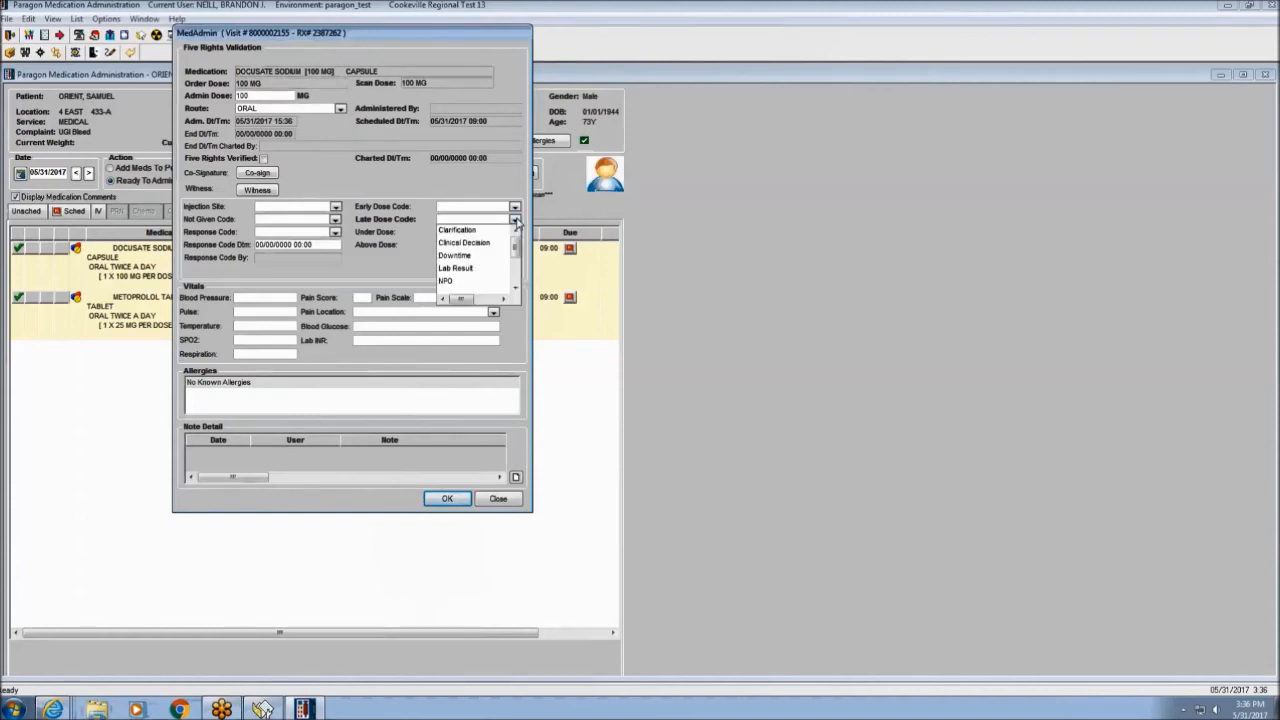
pyautogui.click(492, 245)
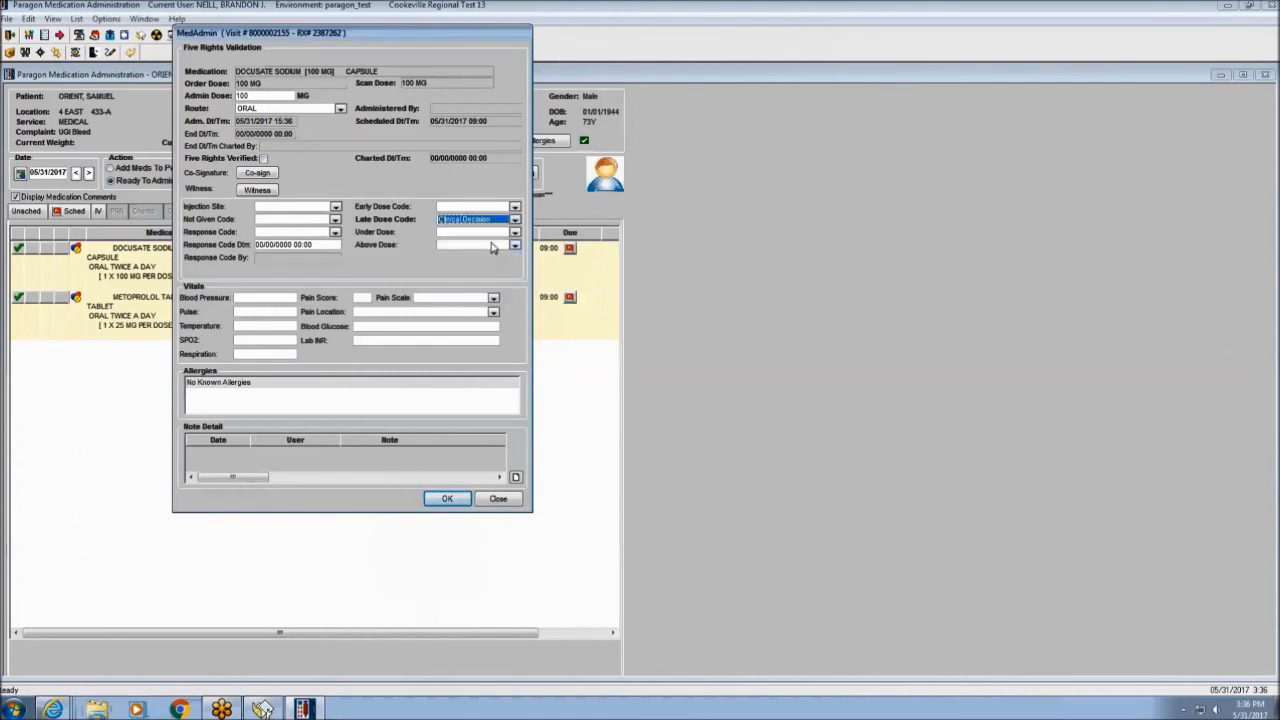
pyautogui.click(456, 497)
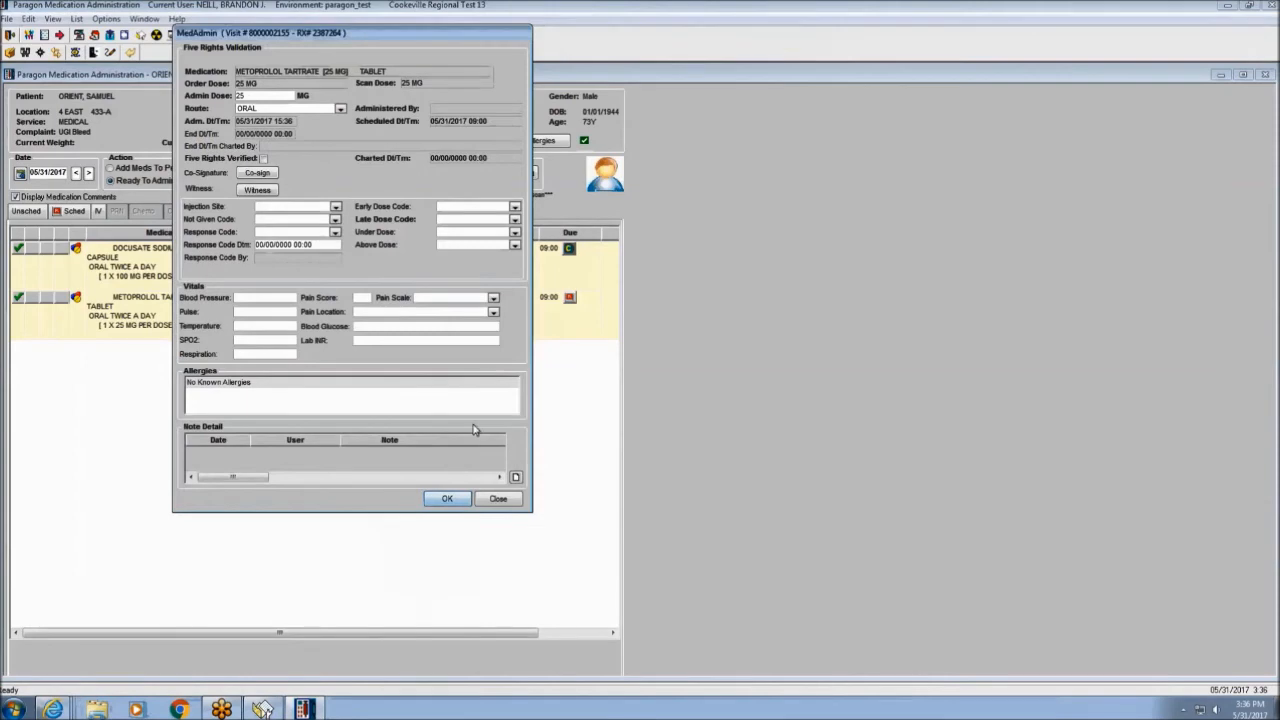
pyautogui.click(515, 219)
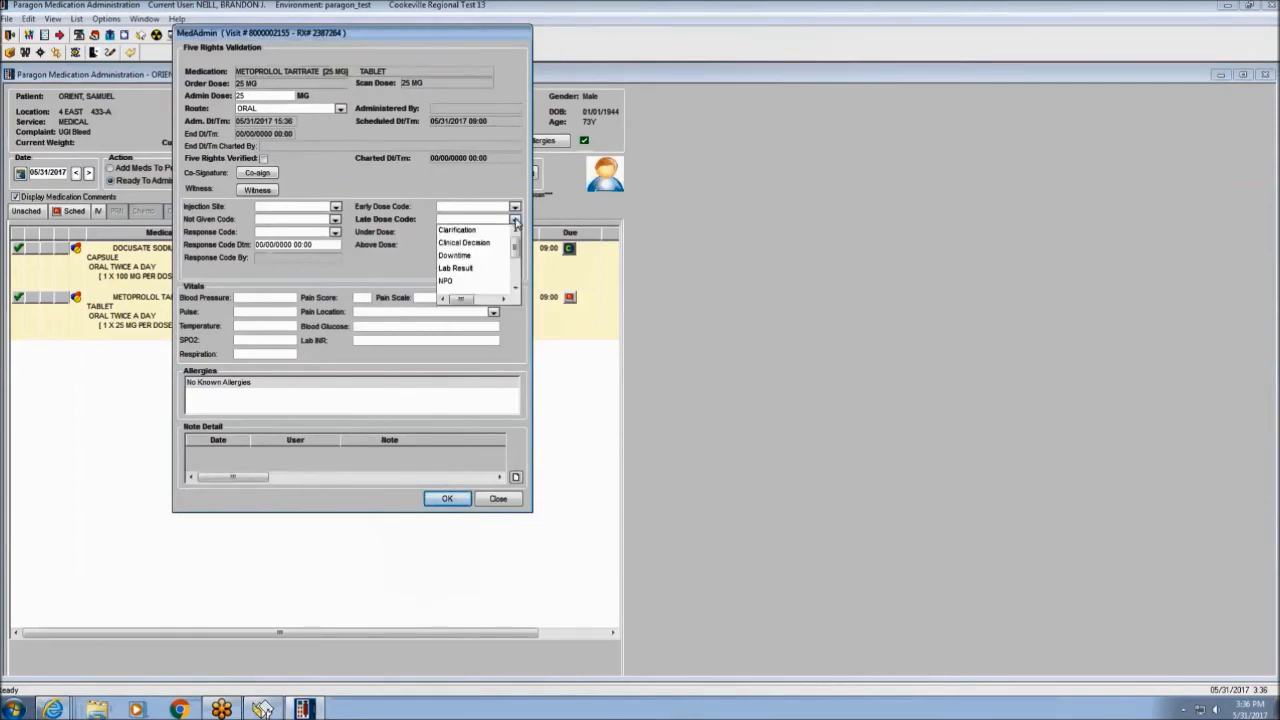
pyautogui.click(470, 243)
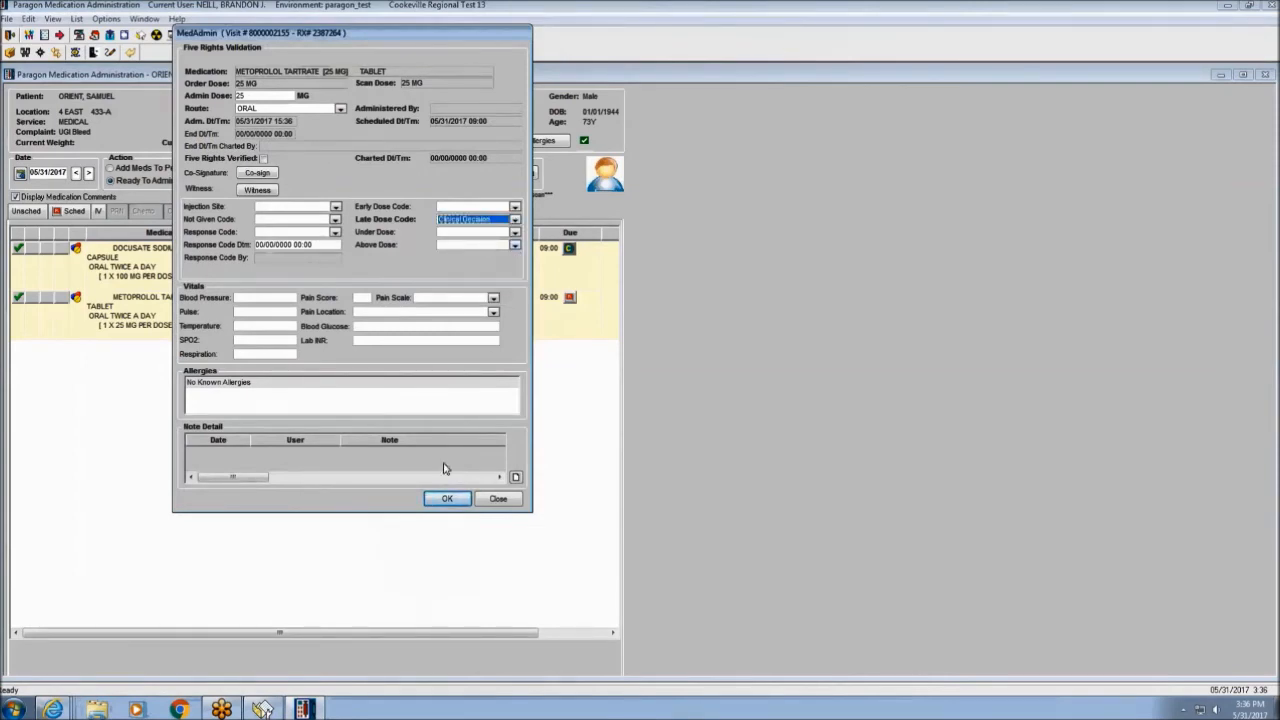
pyautogui.click(447, 500)
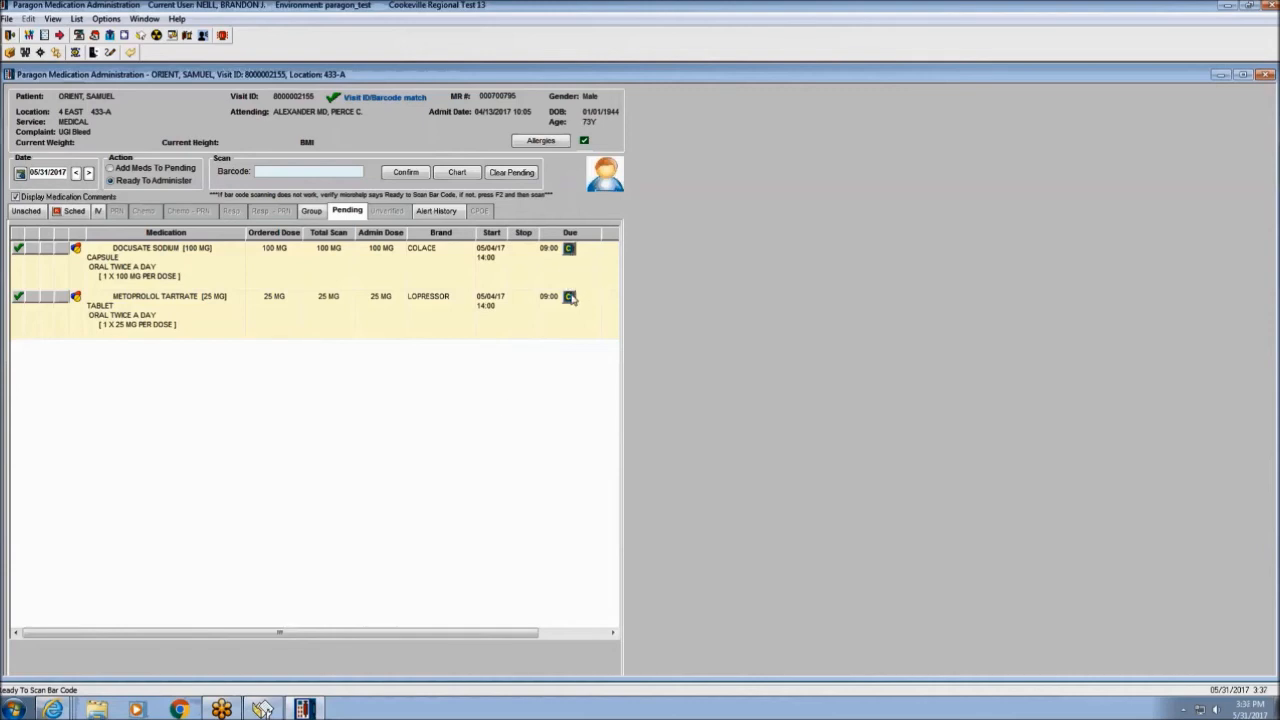
# Chart the confirmed Colace and Lopressor doses and return to the scheduled medications.
pyautogui.click(455, 173)
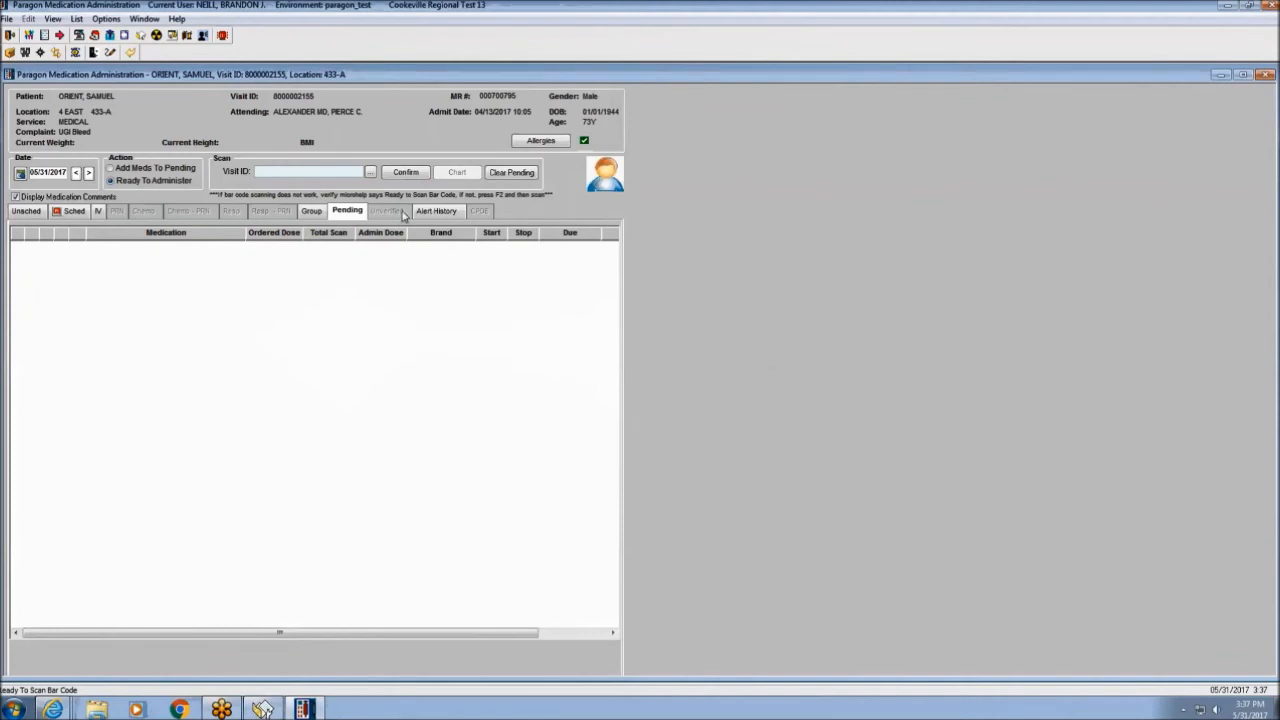
pyautogui.click(67, 214)
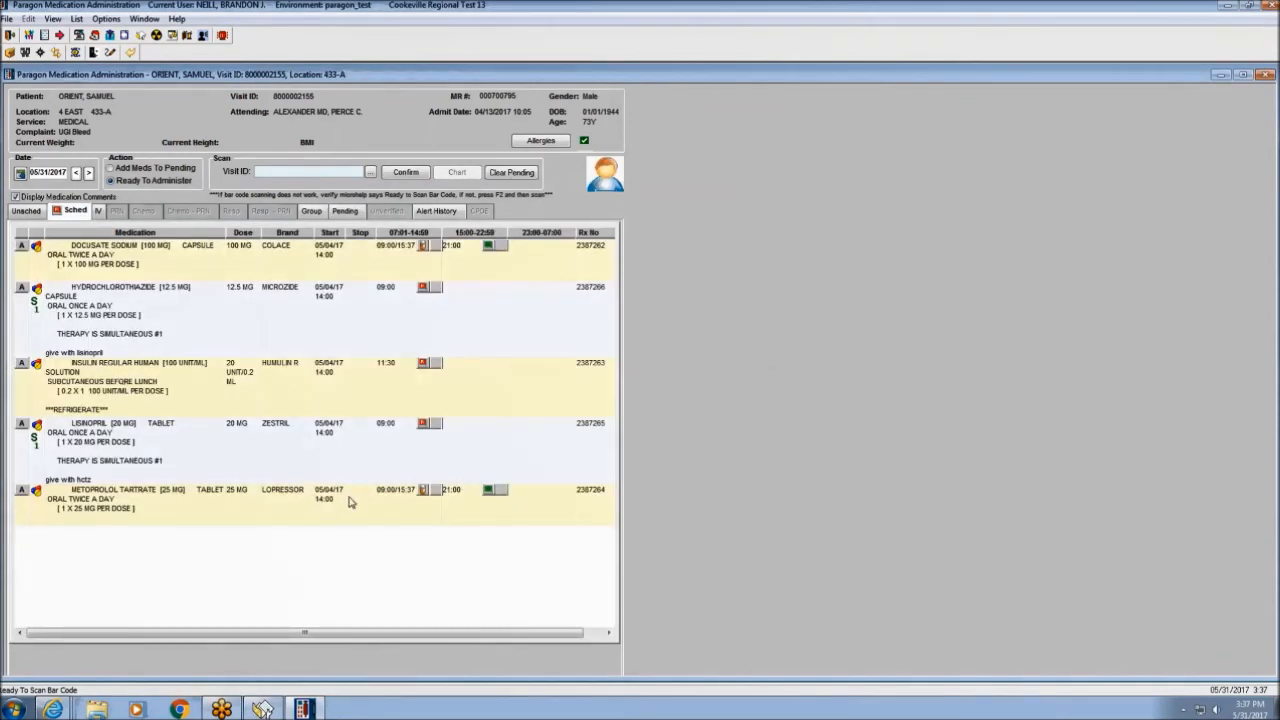
# Review the charted dose icons on the schedule, then show the pending Humulin R entry.
pyautogui.moveTo(423, 495)
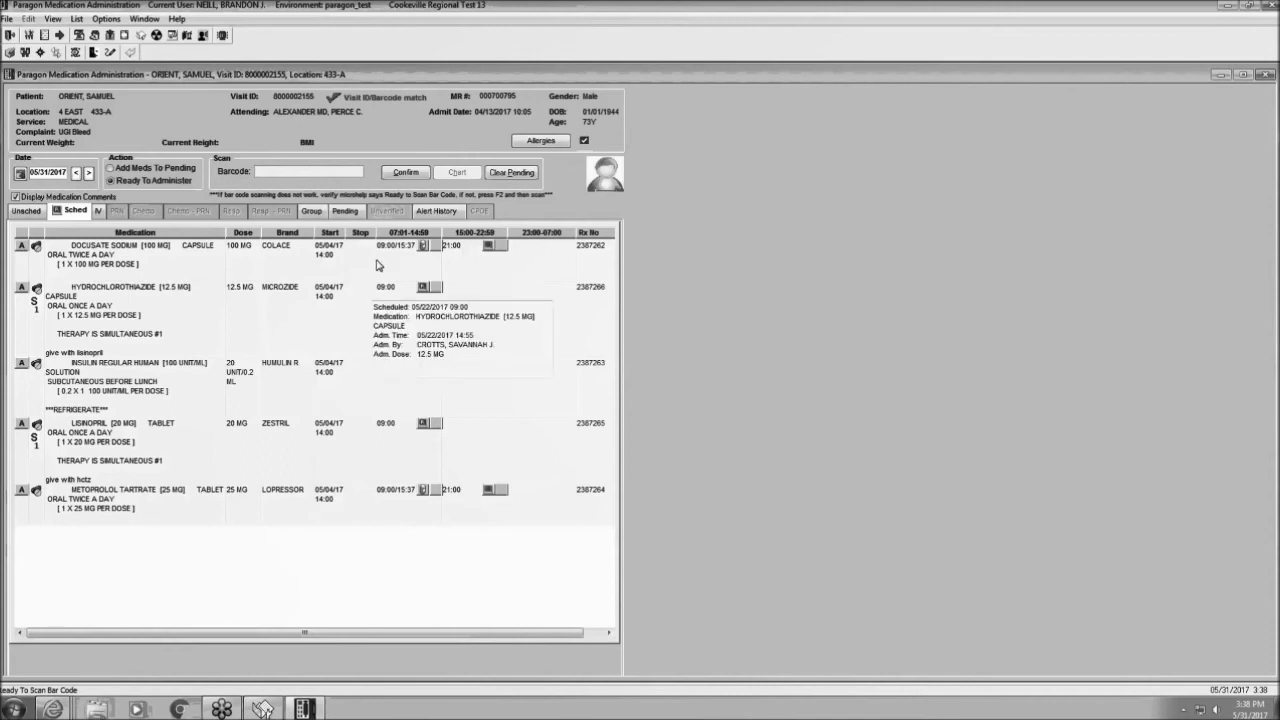
pyautogui.click(352, 212)
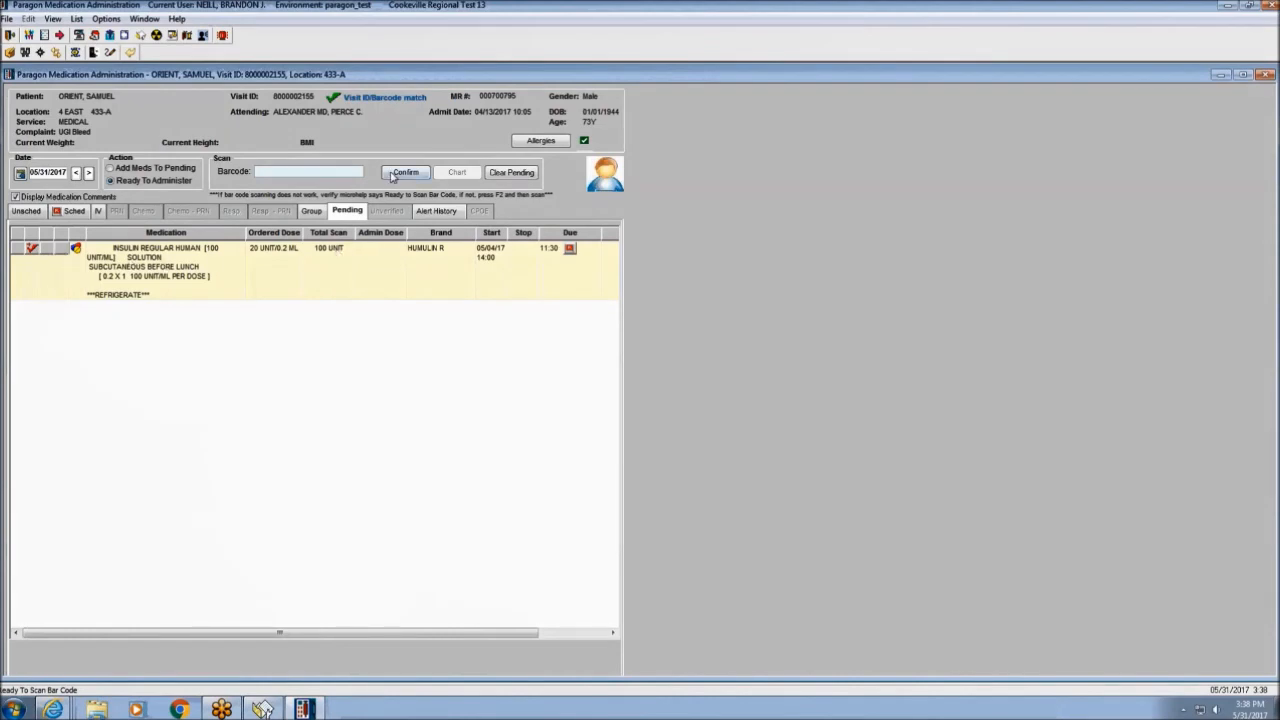
# Confirm the Humulin R dose as 20 units administered with a Clinical Decision late dose code.
pyautogui.click(402, 172)
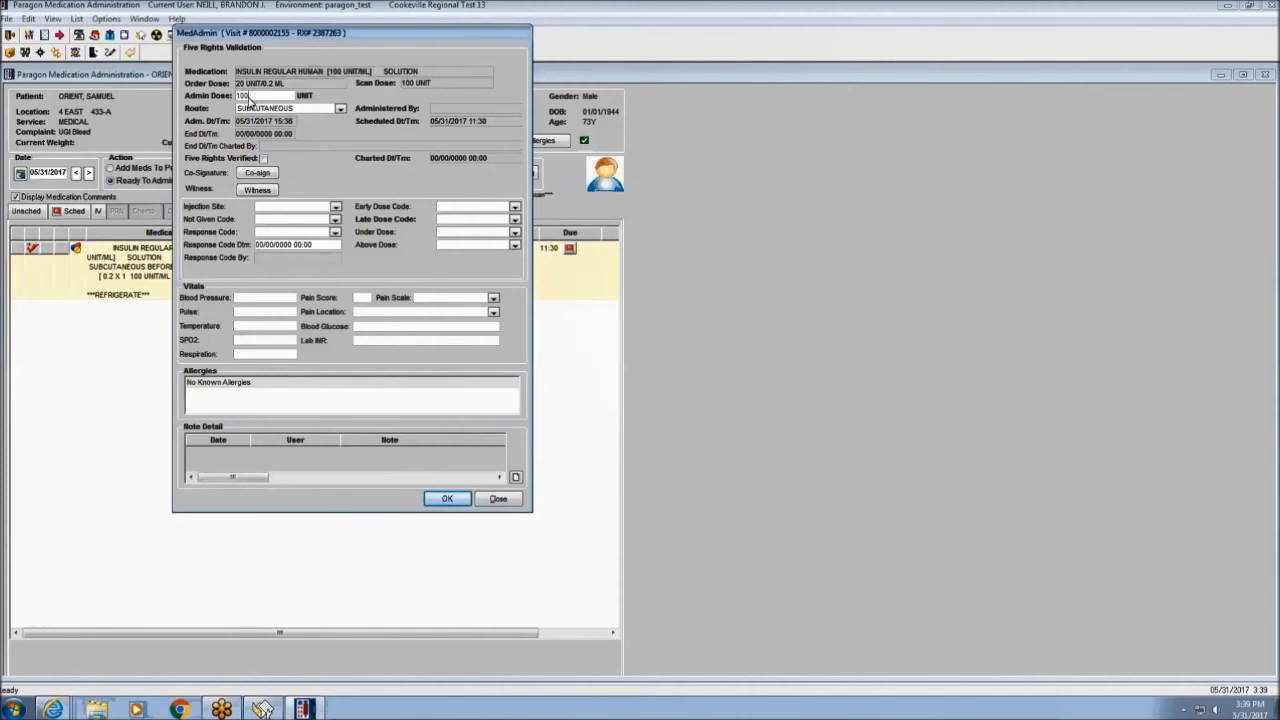
pyautogui.press('BackSpace')
pyautogui.press('BackSpace')
pyautogui.press('BackSpace')
pyautogui.write('20')
pyautogui.click(514, 219)
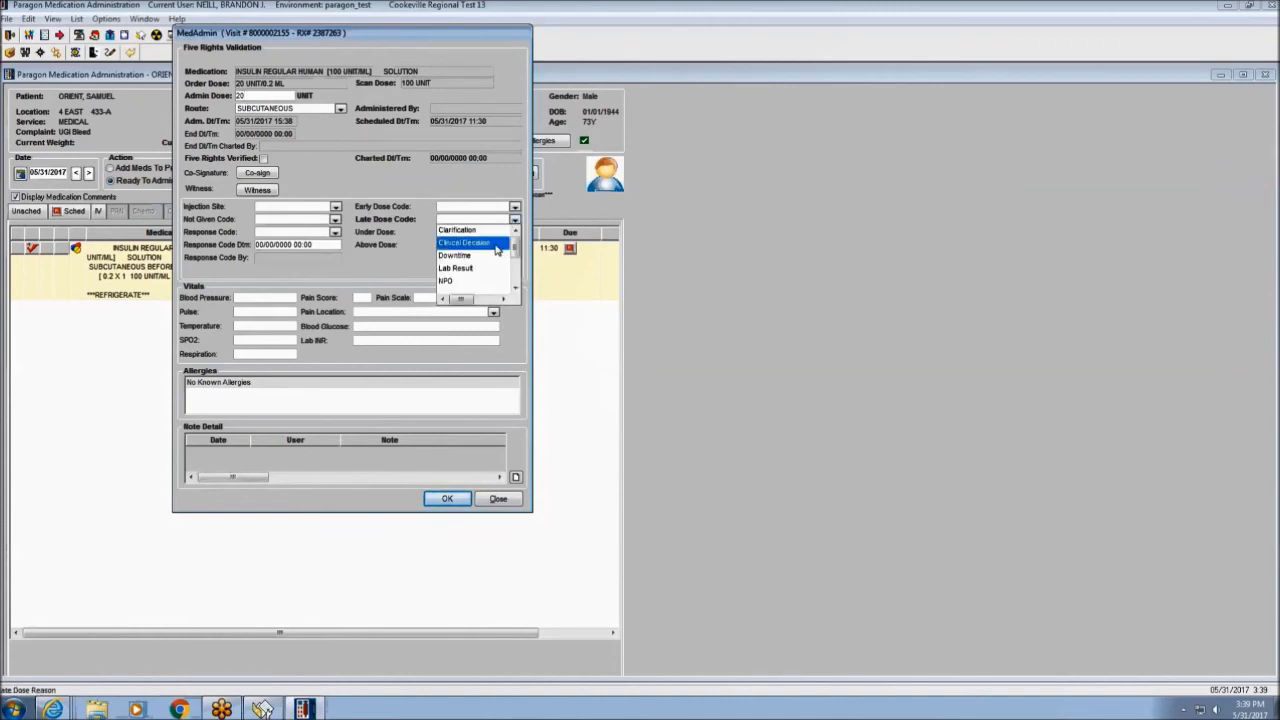
pyautogui.click(500, 243)
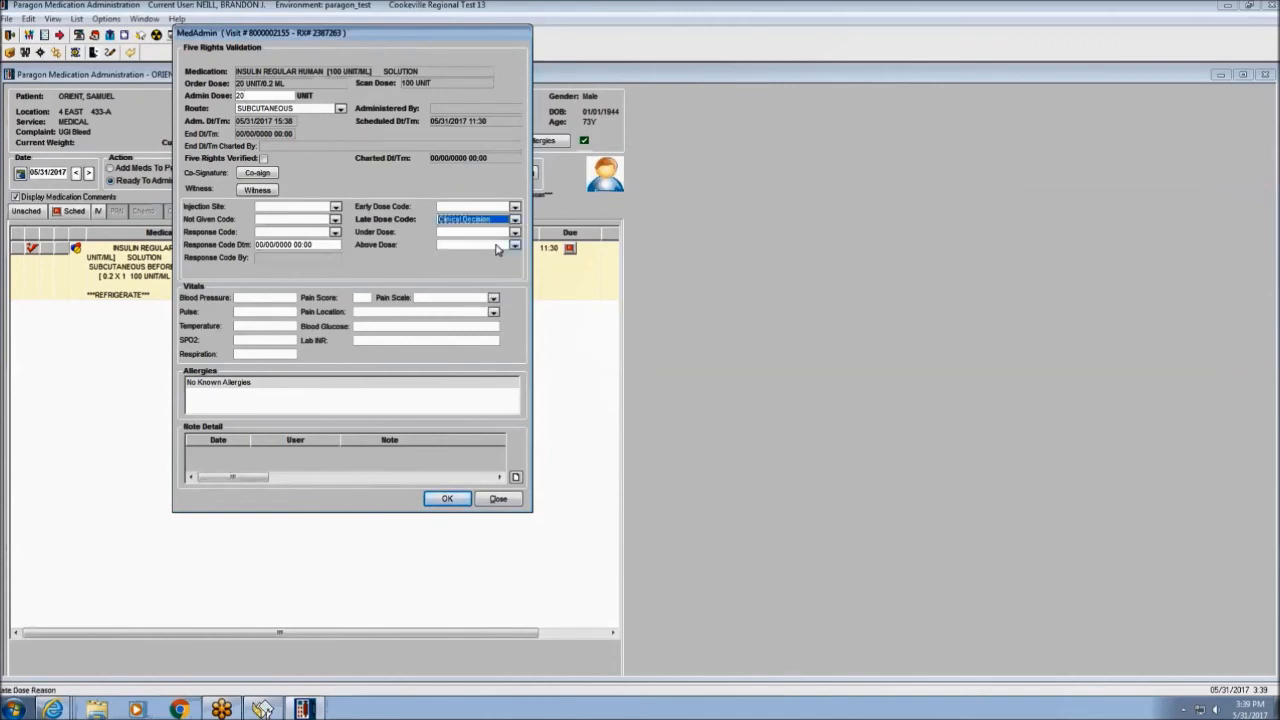
pyautogui.click(449, 499)
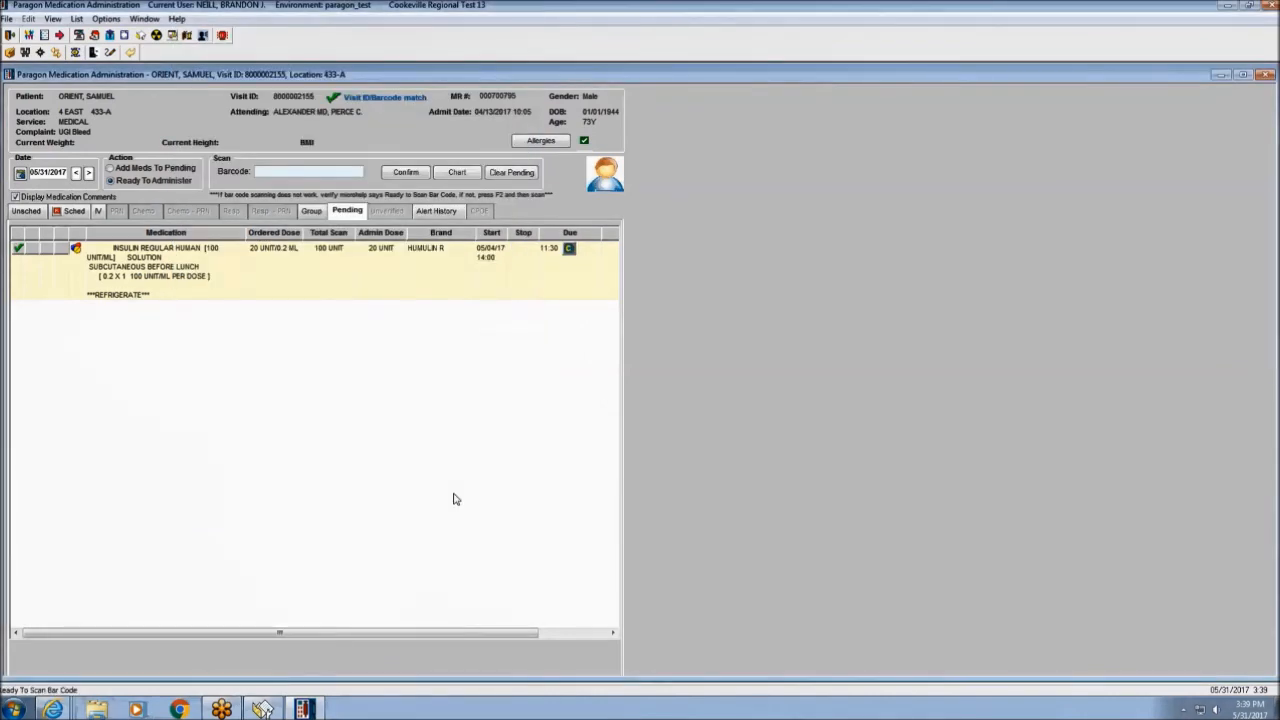
# Add a witness sign-off to the insulin dose with the witness's user ID and password, then save.
pyautogui.click(569, 250)
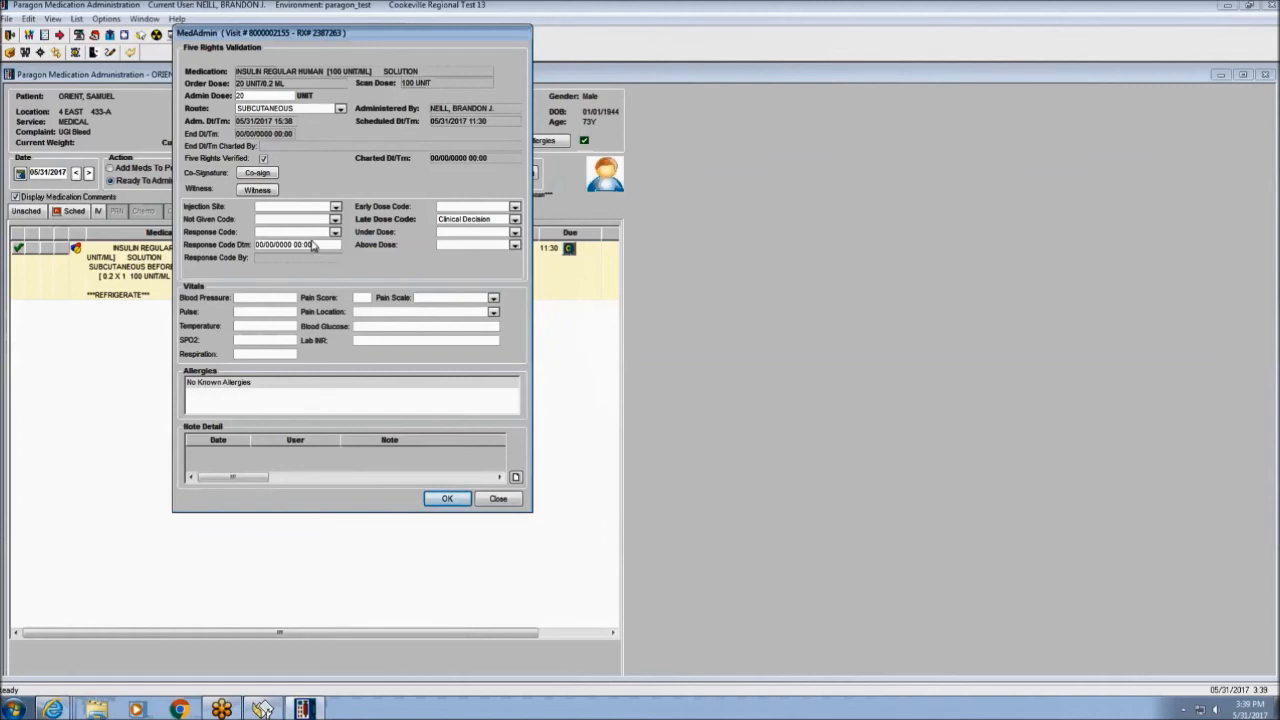
pyautogui.click(259, 191)
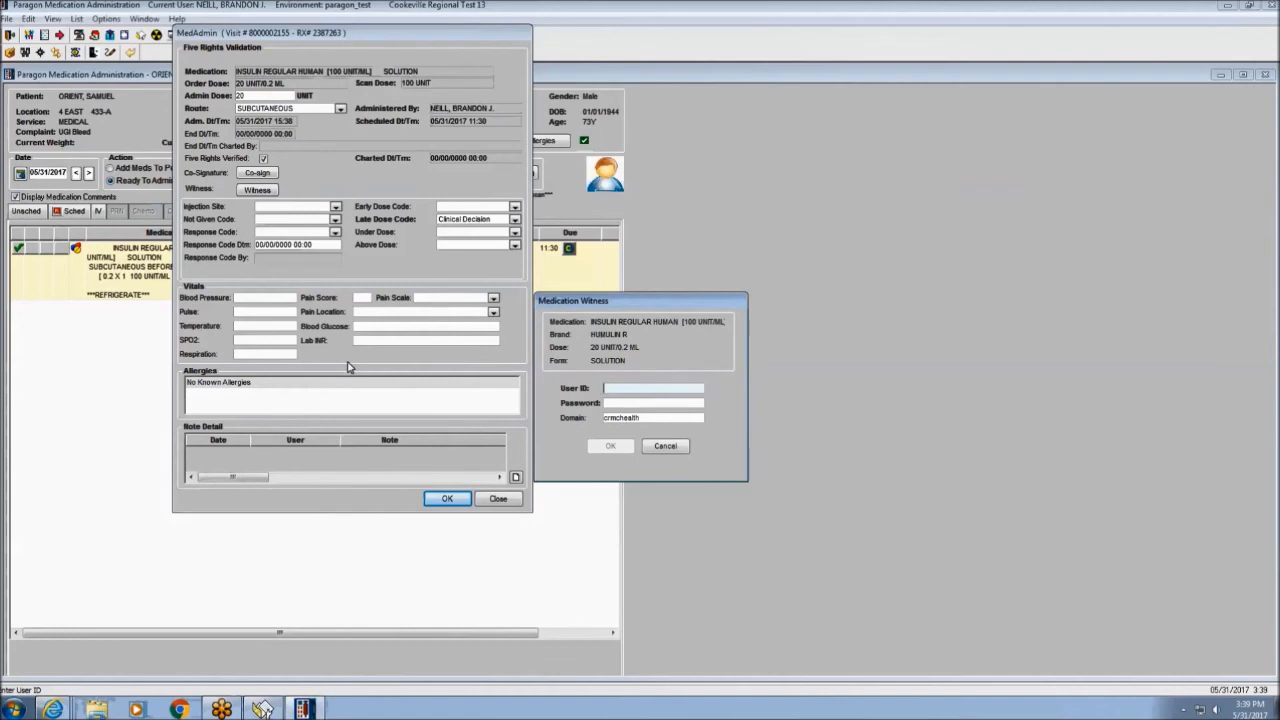
pyautogui.write('900RN')
pyautogui.press('Tab')
pyautogui.write('****')
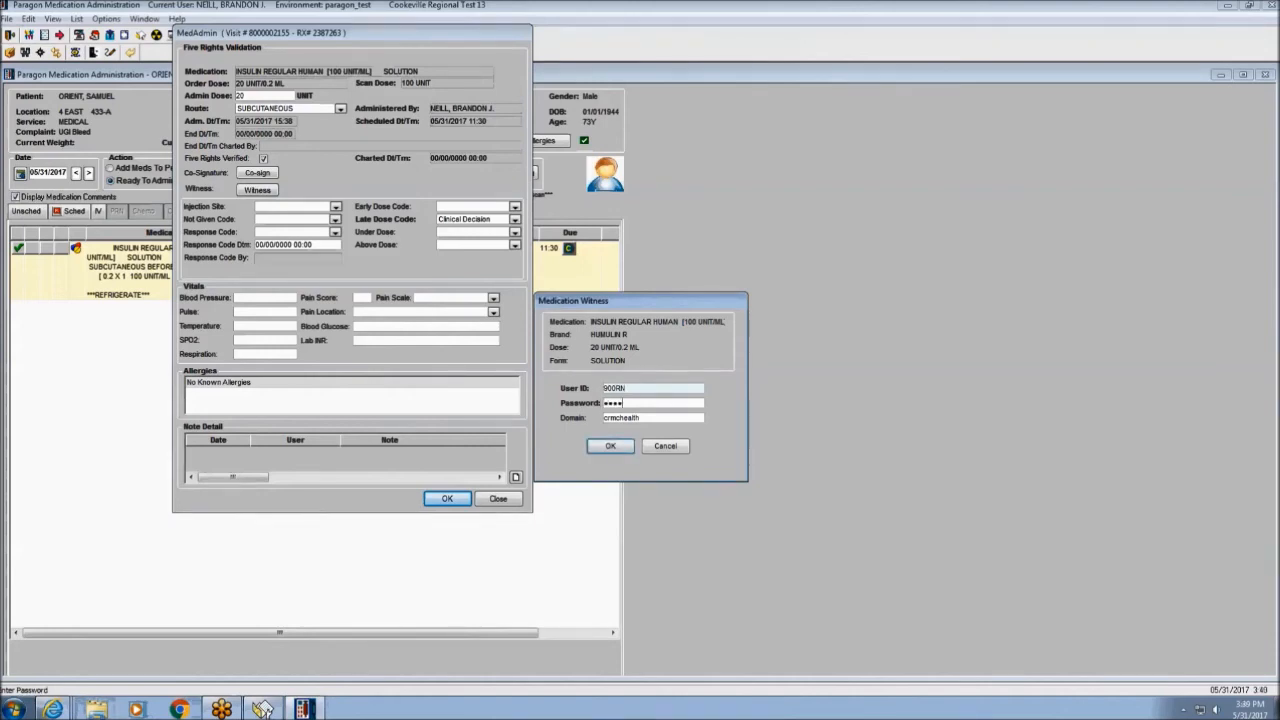
pyautogui.write('**')
pyautogui.press('Return')
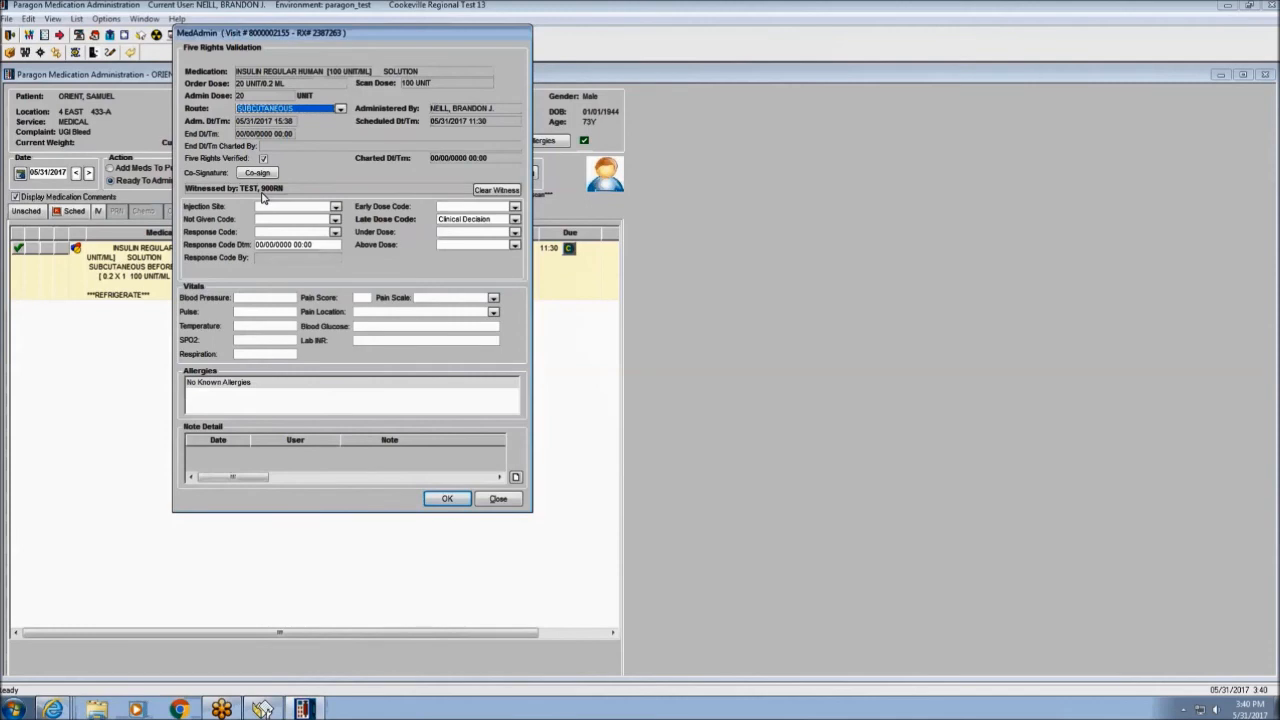
pyautogui.click(445, 500)
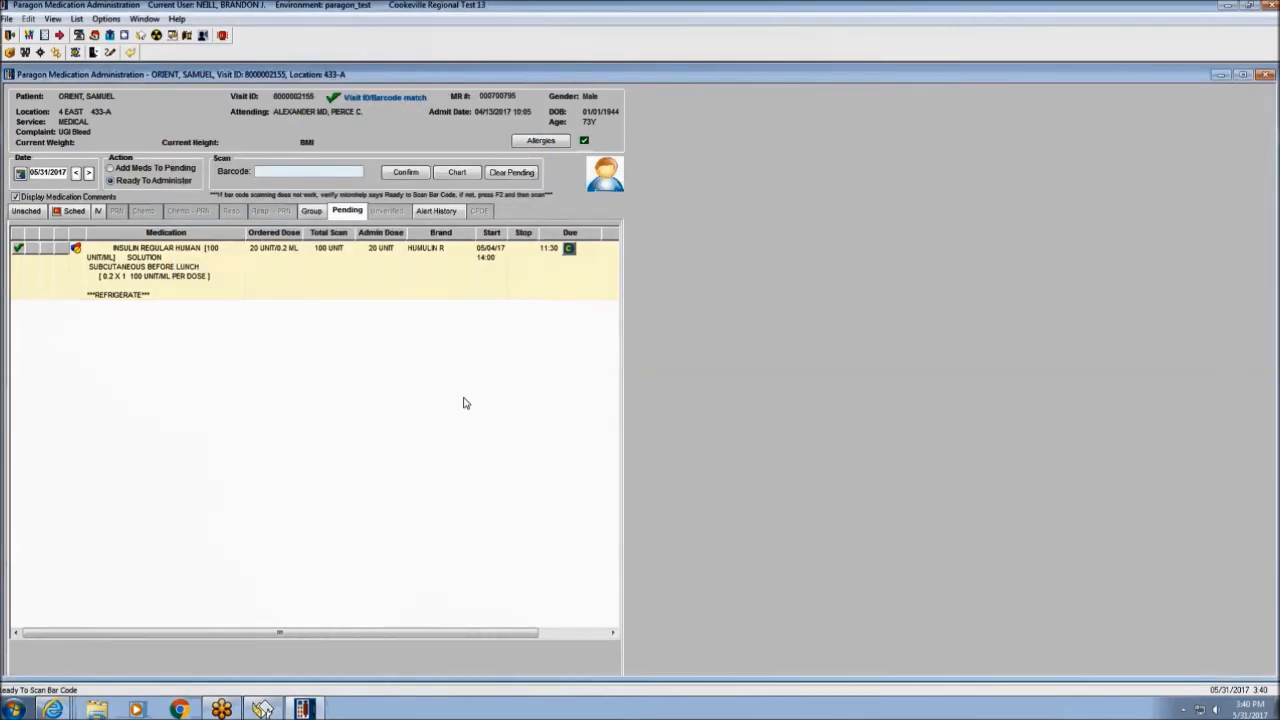
# Chart the witnessed Humulin R insulin dose, close Patient Selection and exit the medication session.
pyautogui.click(457, 173)
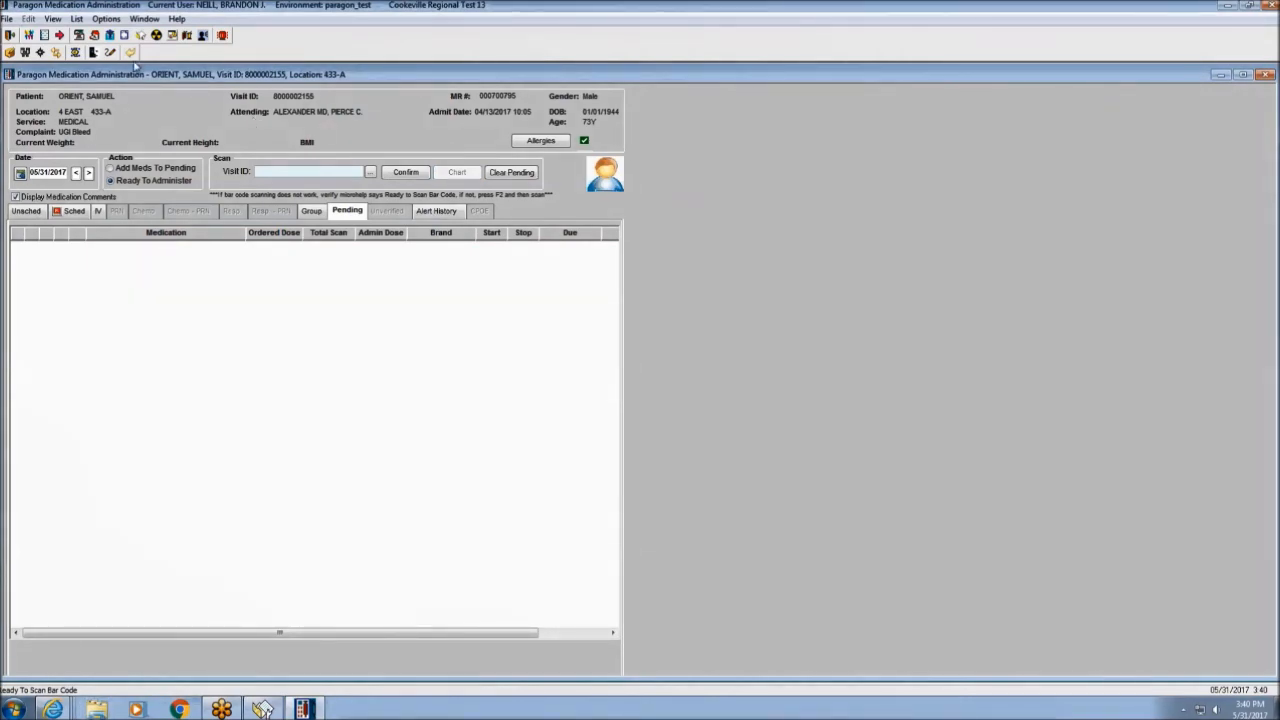
pyautogui.click(132, 57)
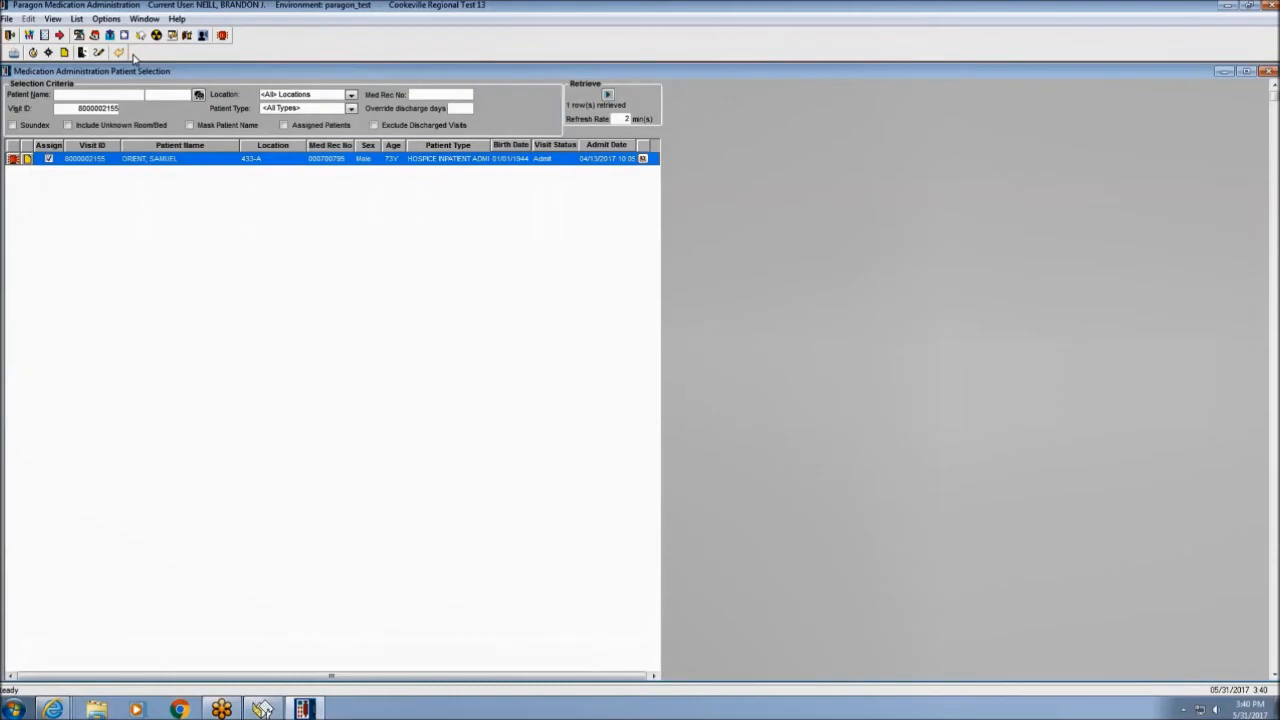
pyautogui.click(119, 54)
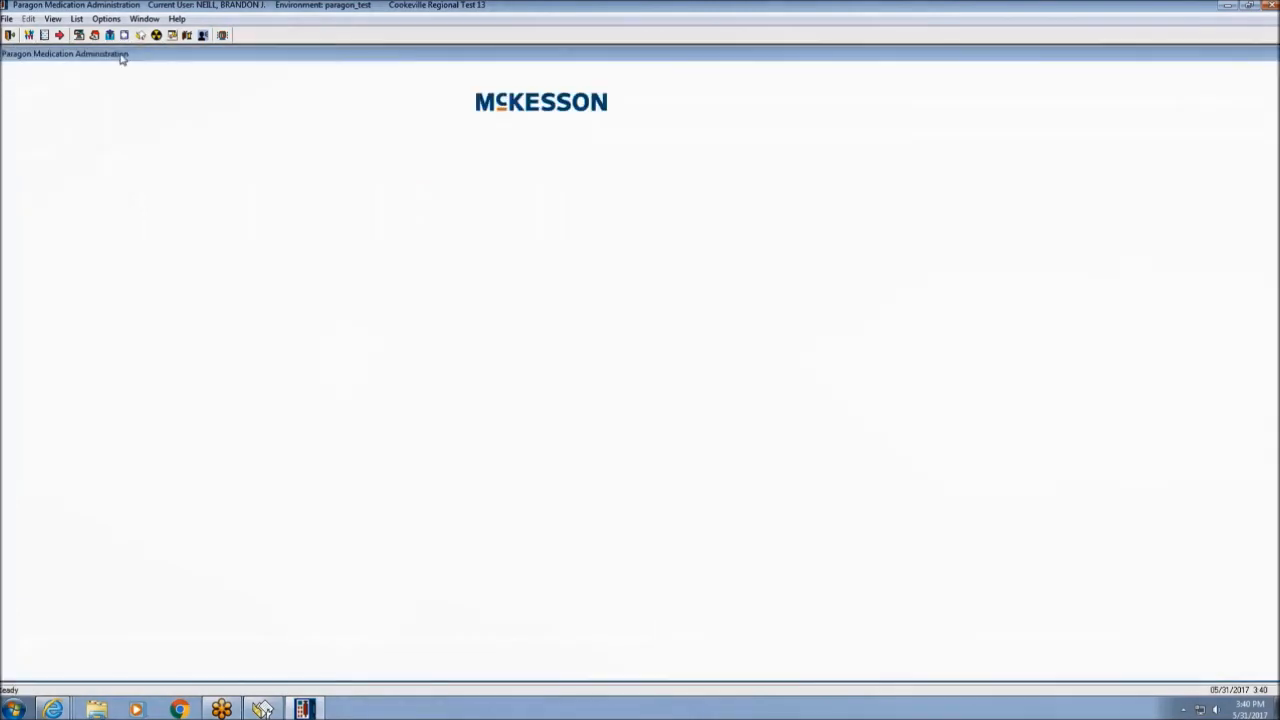
pyautogui.click(10, 36)
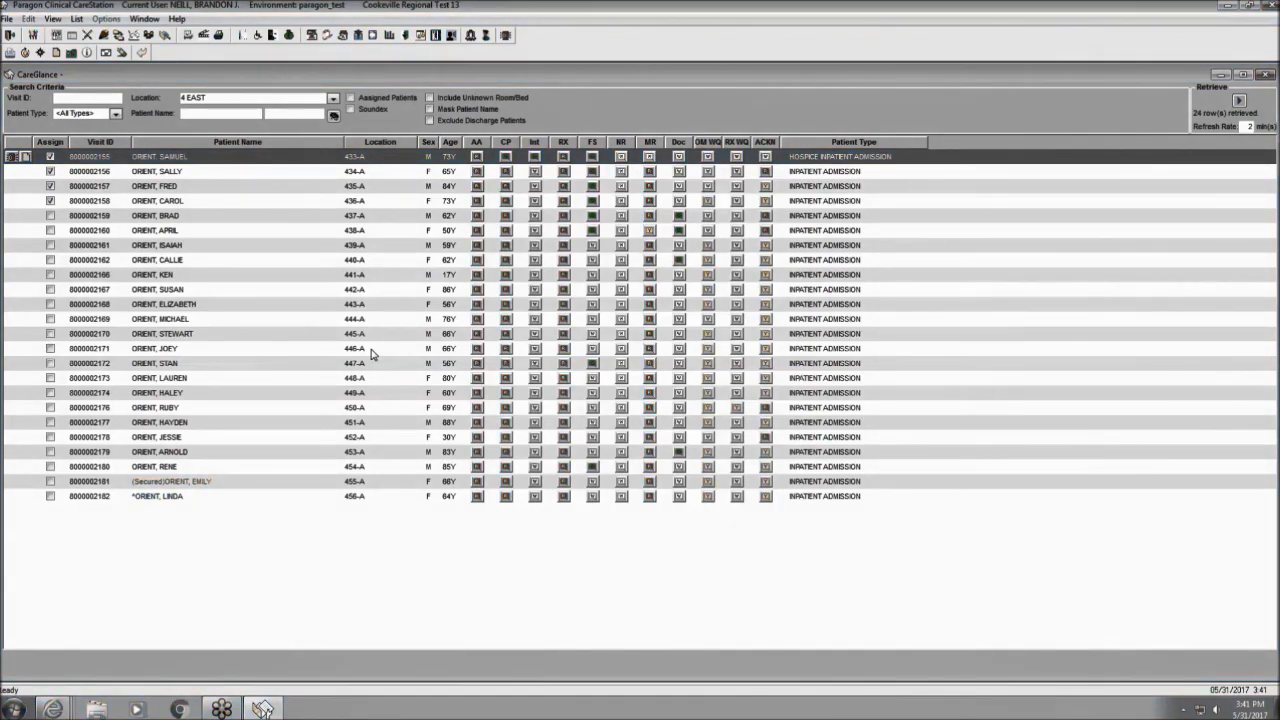
# On the 433-A patient's Flowsheet, start IV Management and choose New IV Site.
pyautogui.click(89, 38)
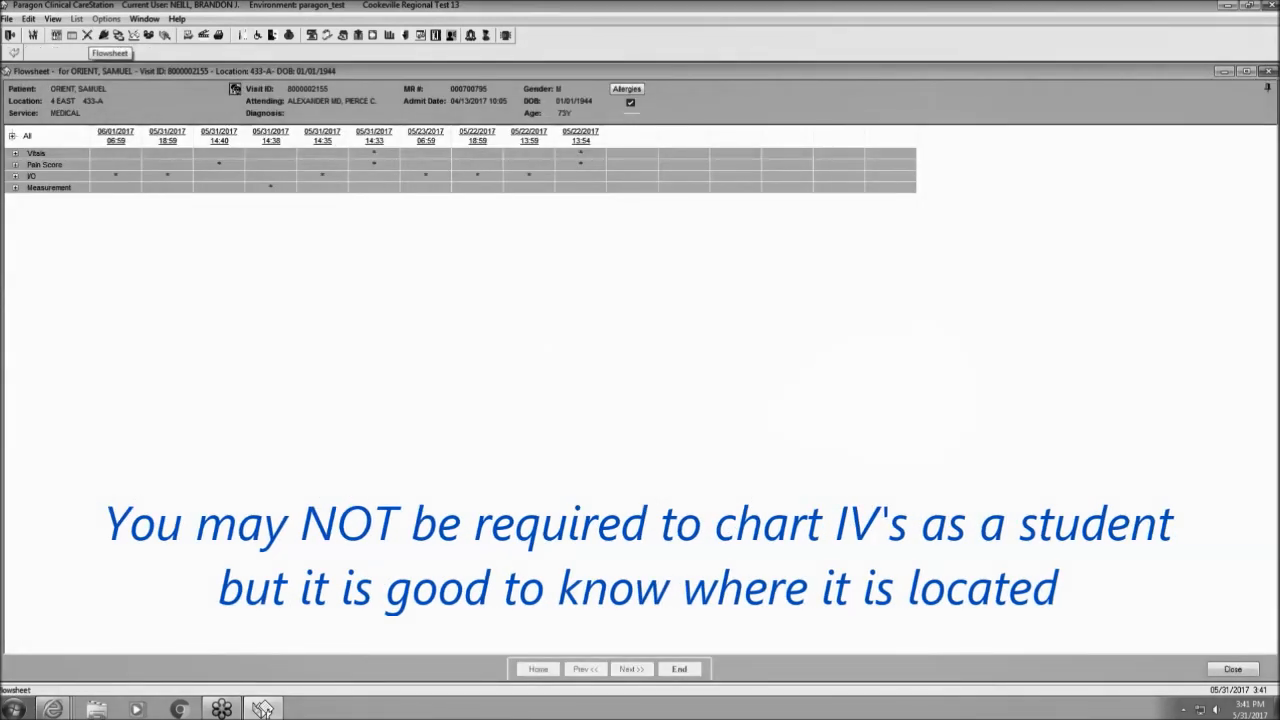
pyautogui.rightClick(116, 178)
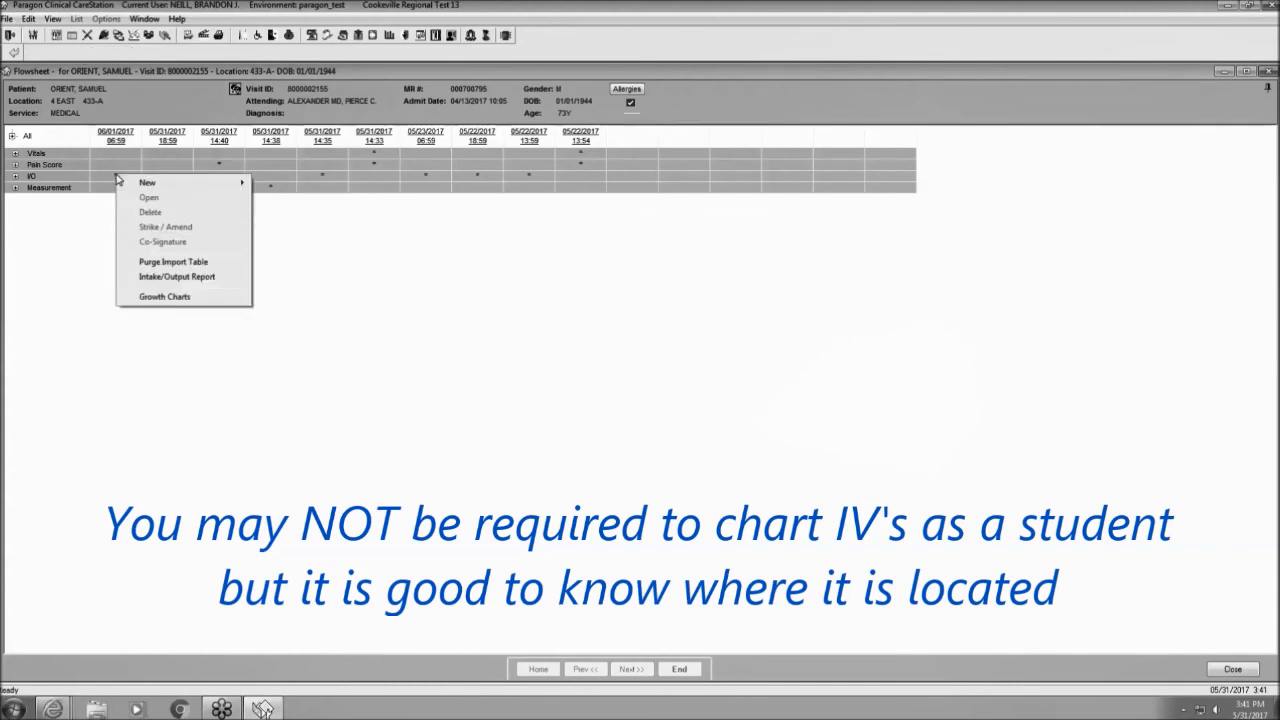
pyautogui.moveTo(150, 184)
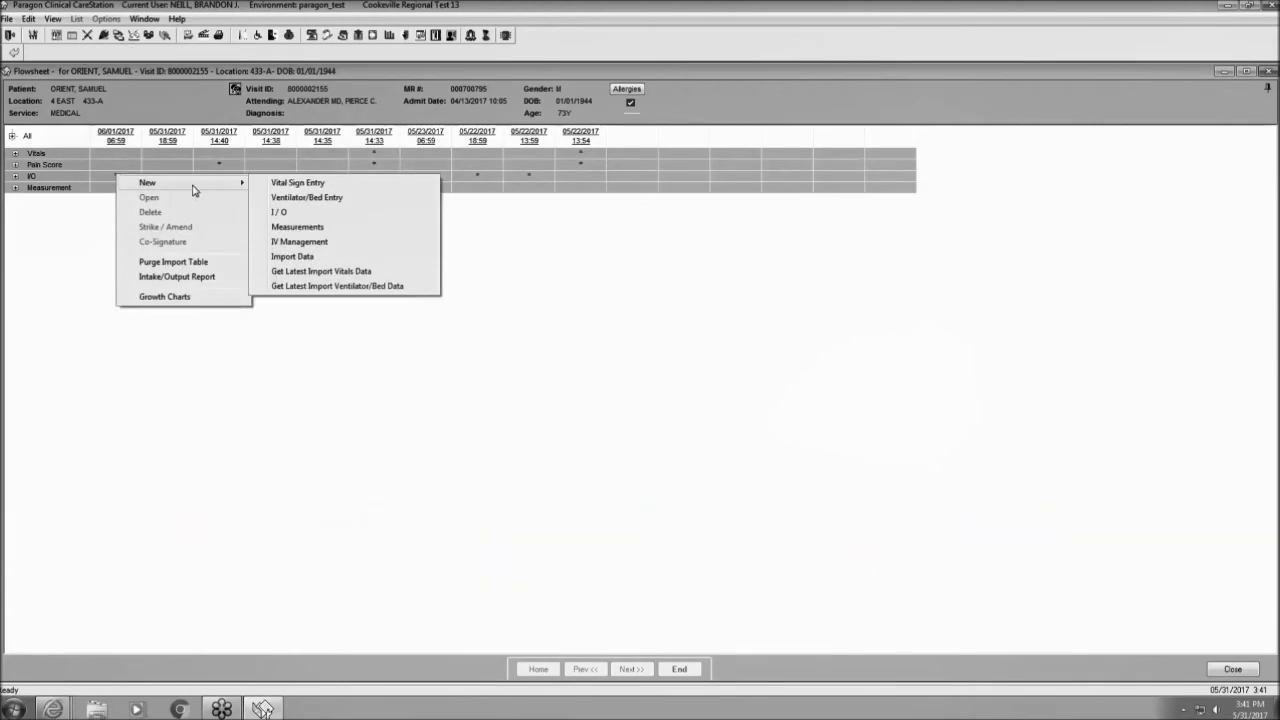
pyautogui.click(300, 242)
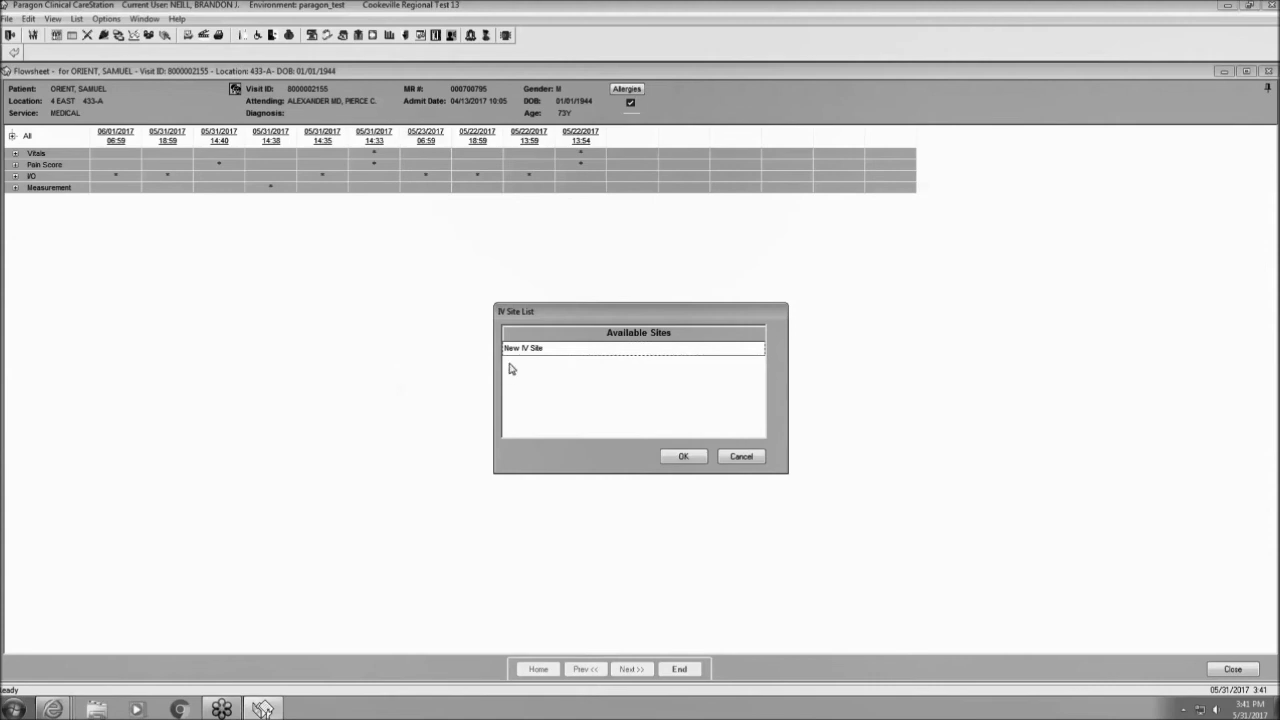
pyautogui.click(537, 350)
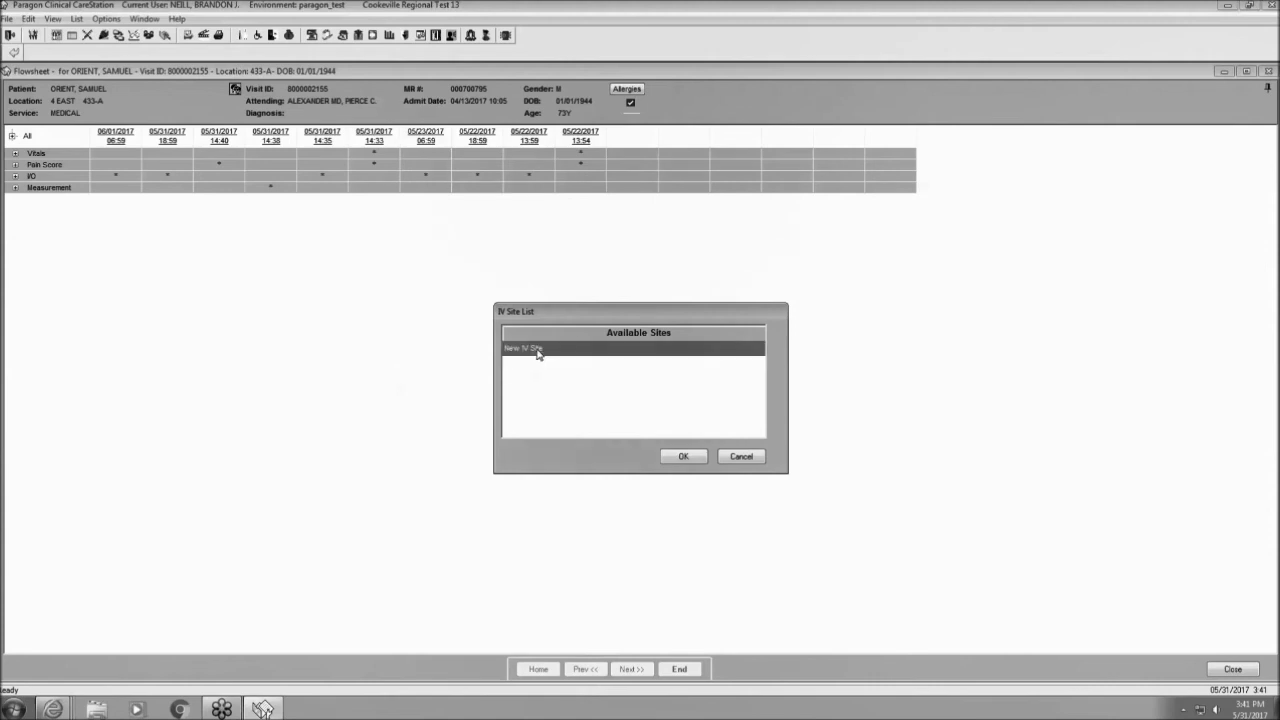
pyautogui.click(684, 457)
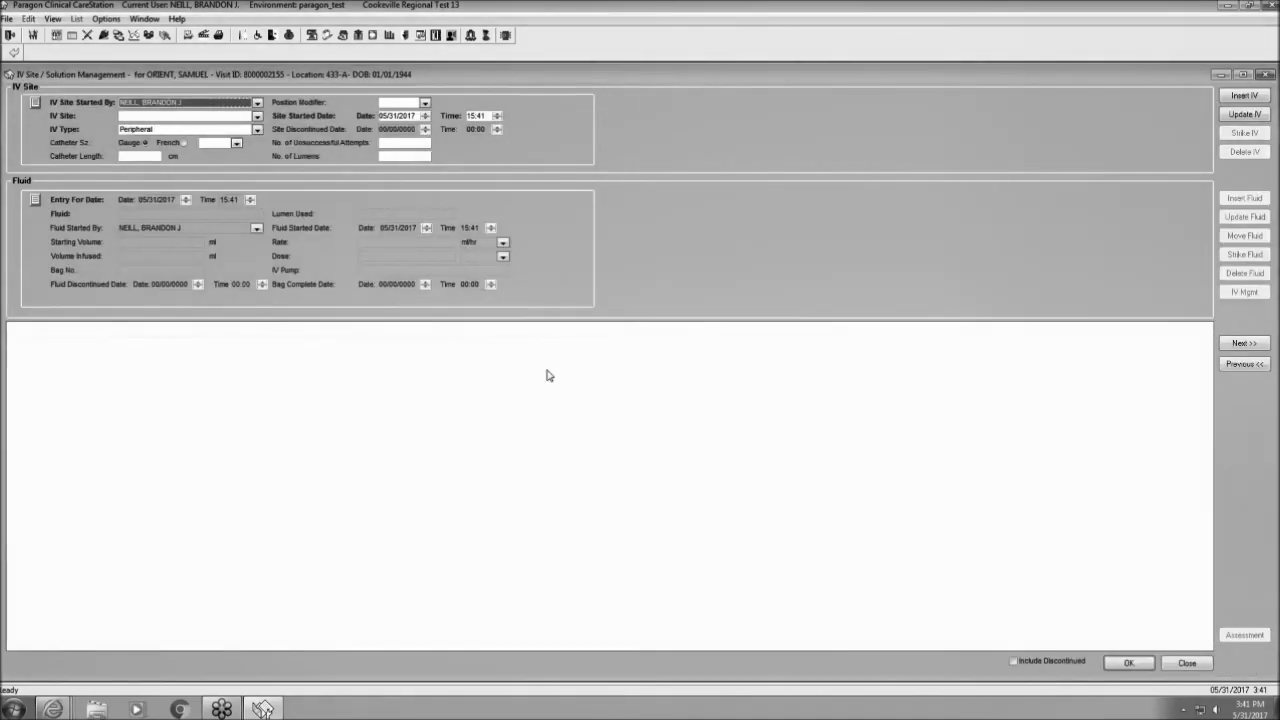
# Save a peripheral Antecubital, Left 18 ga IV site started at 15:00 and close the form.
pyautogui.click(257, 116)
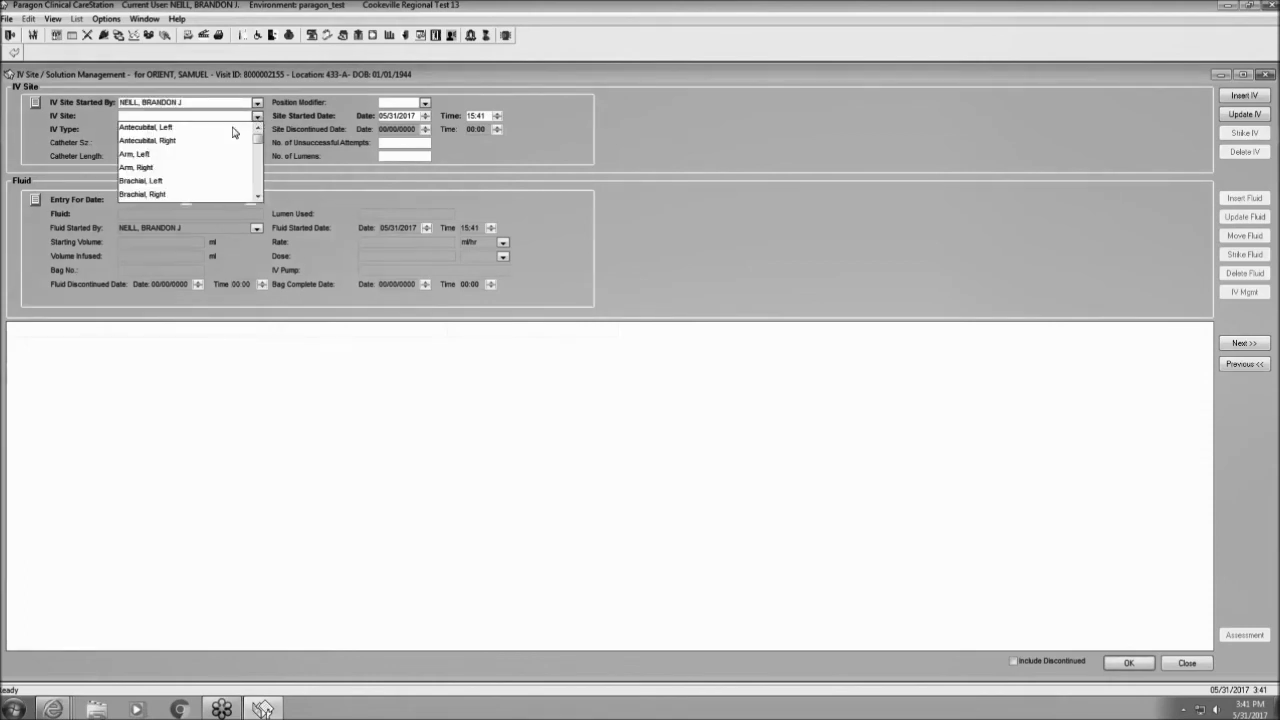
pyautogui.click(233, 129)
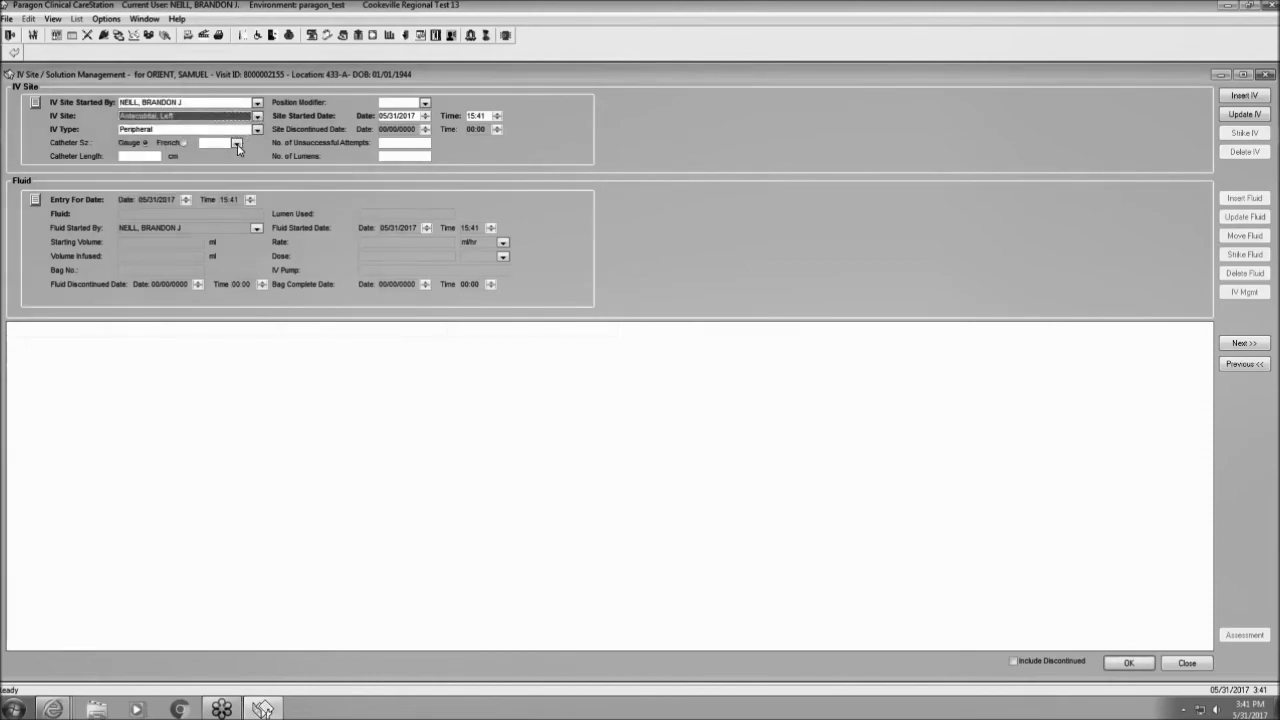
pyautogui.click(237, 143)
pyautogui.click(223, 187)
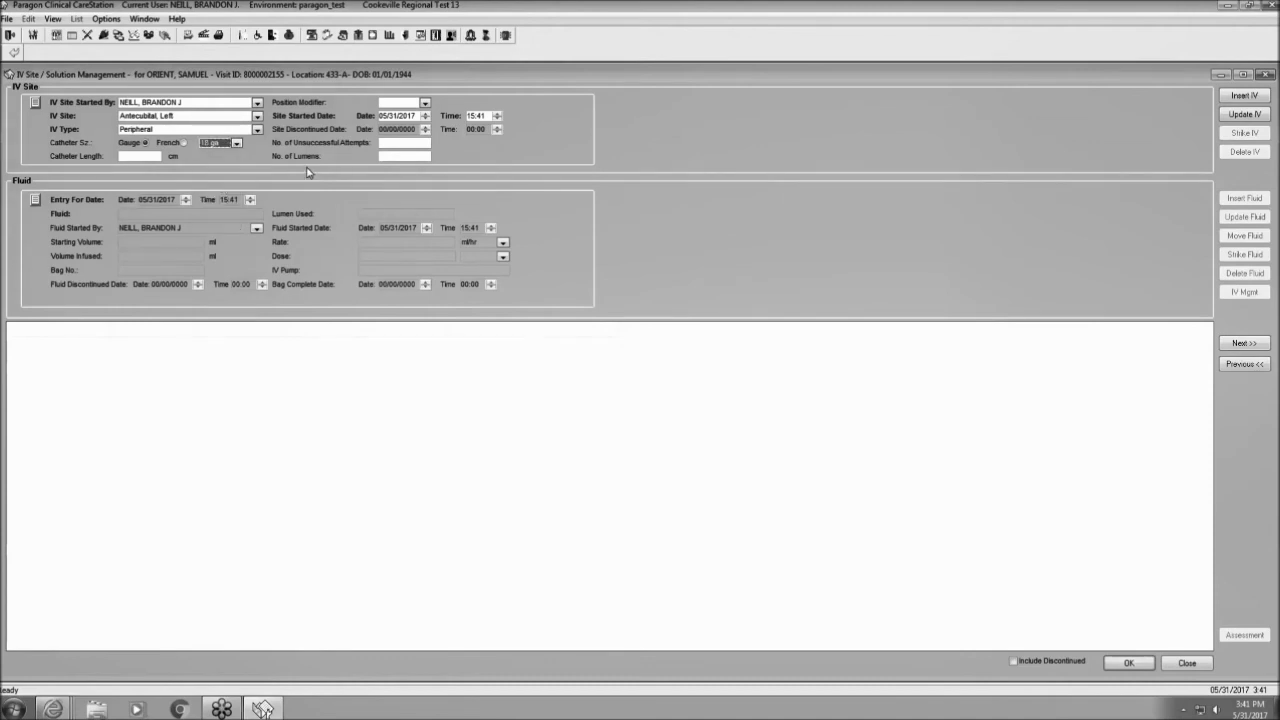
pyautogui.click(490, 117)
pyautogui.write('15:00')
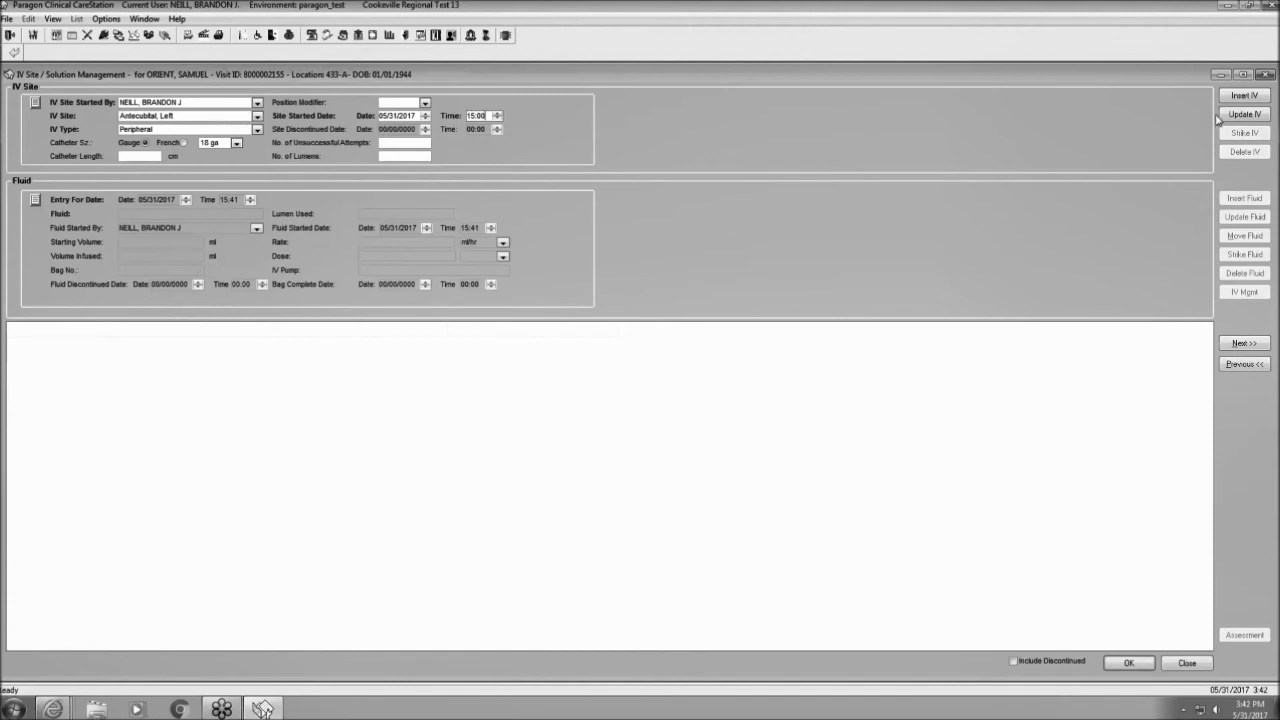
pyautogui.click(1243, 96)
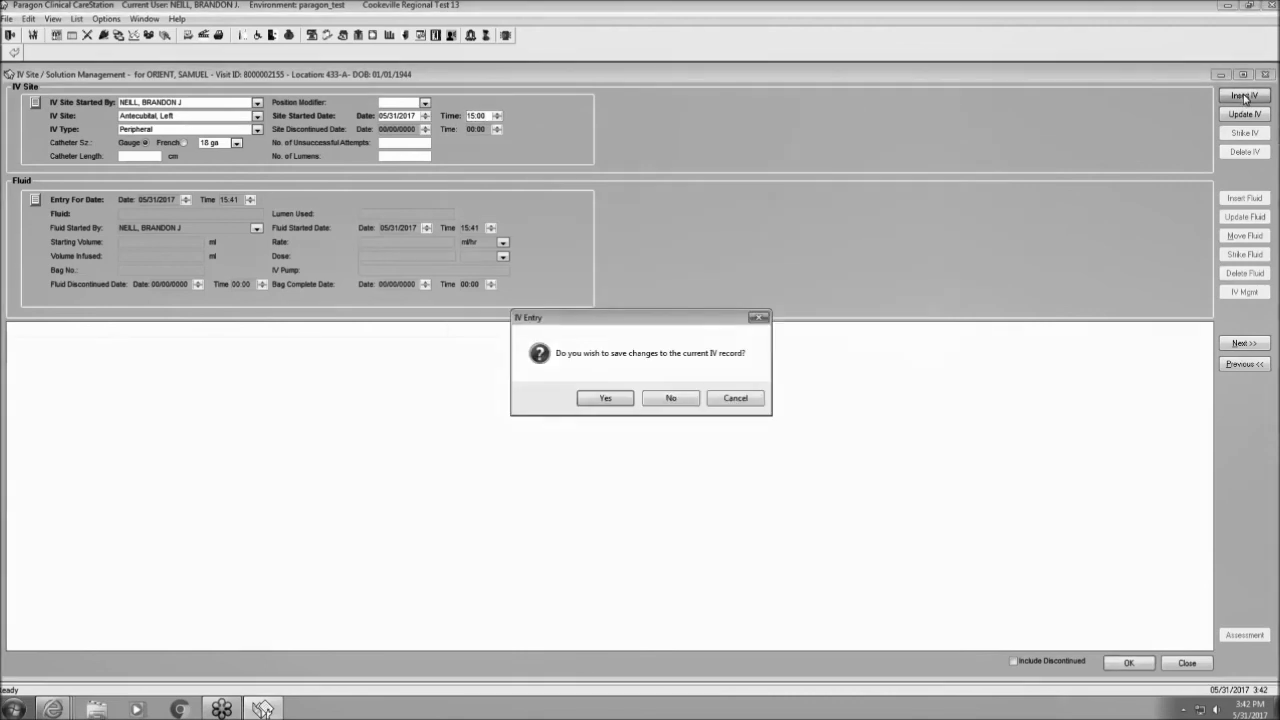
pyautogui.click(605, 398)
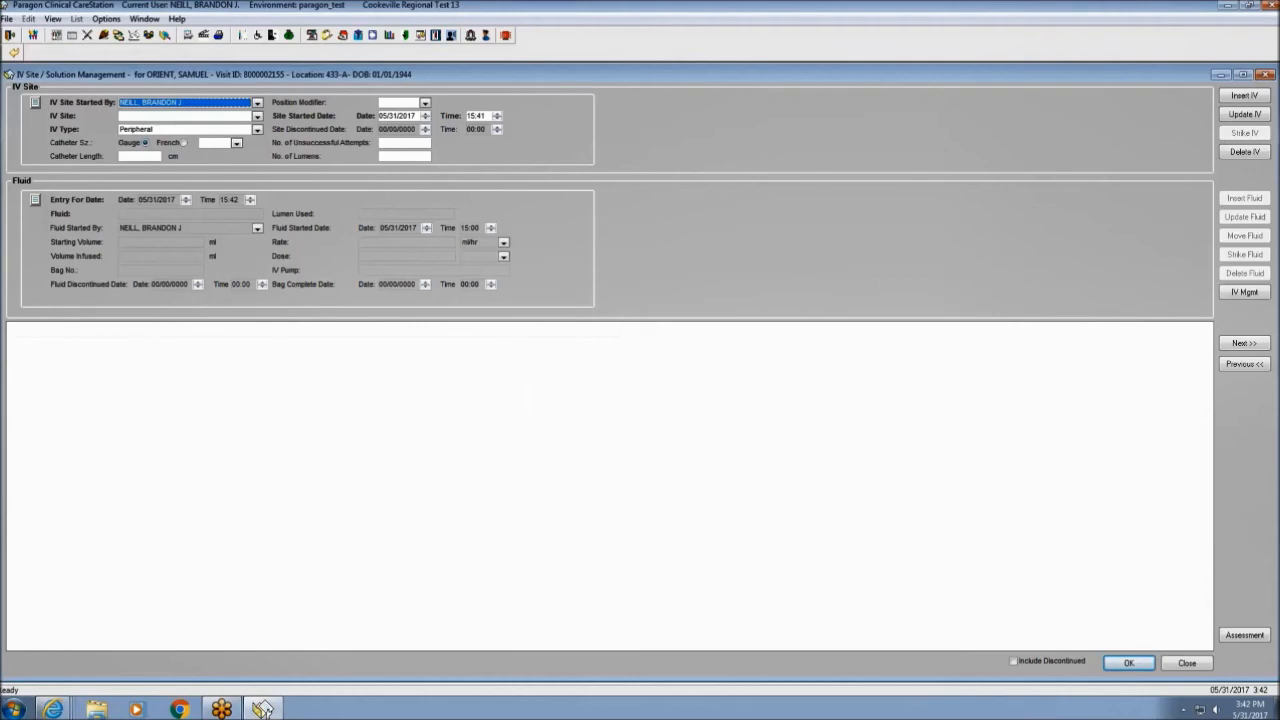
pyautogui.click(1128, 664)
pyautogui.click(1186, 664)
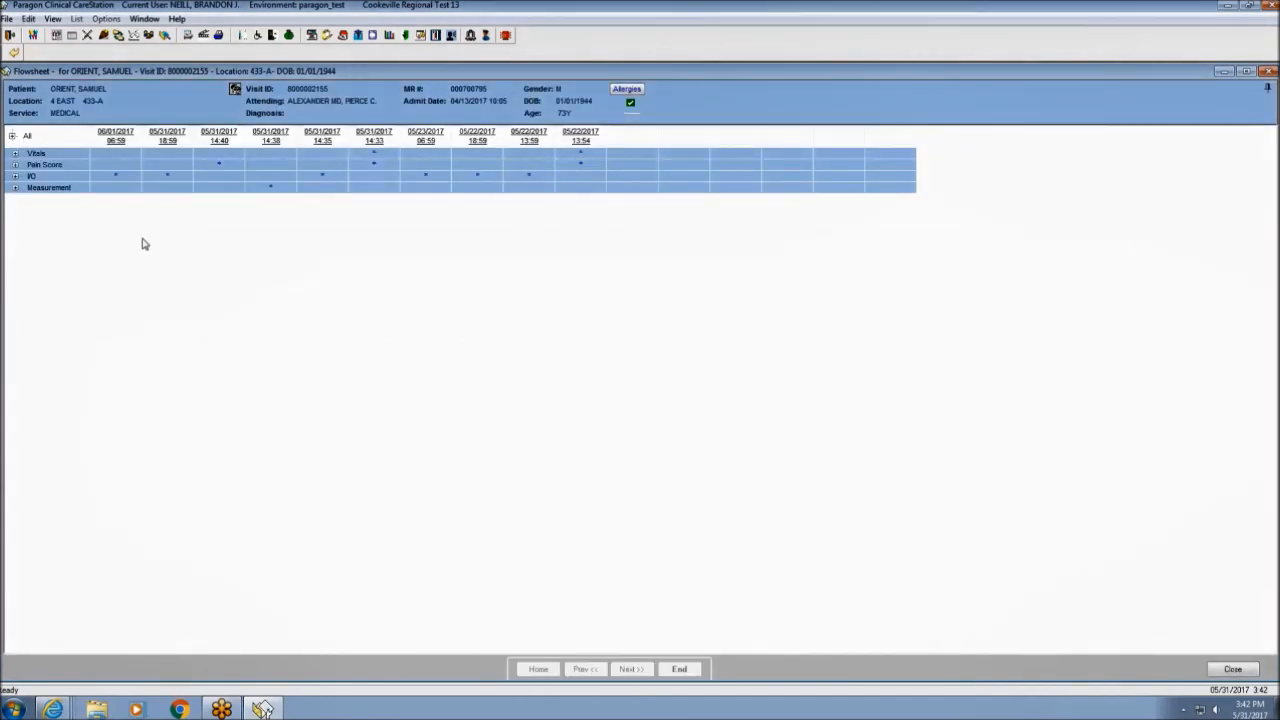
# Reopen IV Management on the existing Antecubital, Left 18 ga IV site.
pyautogui.rightClick(83, 178)
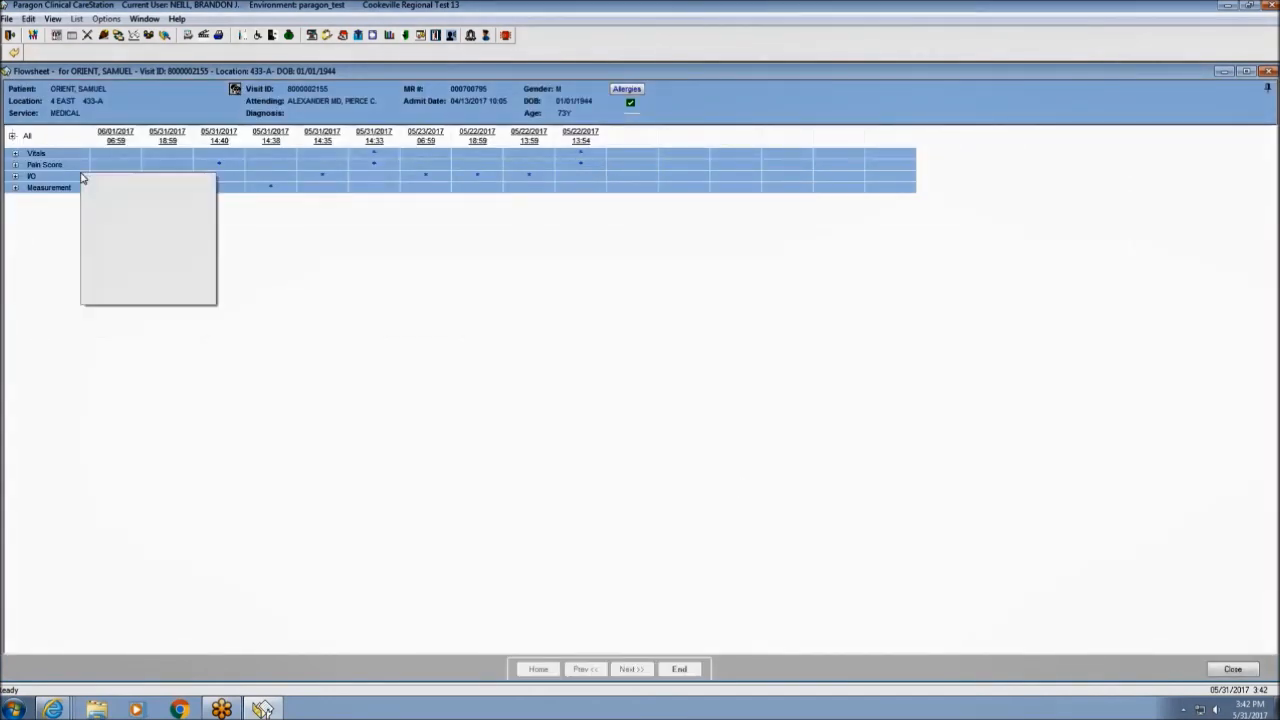
pyautogui.moveTo(92, 181)
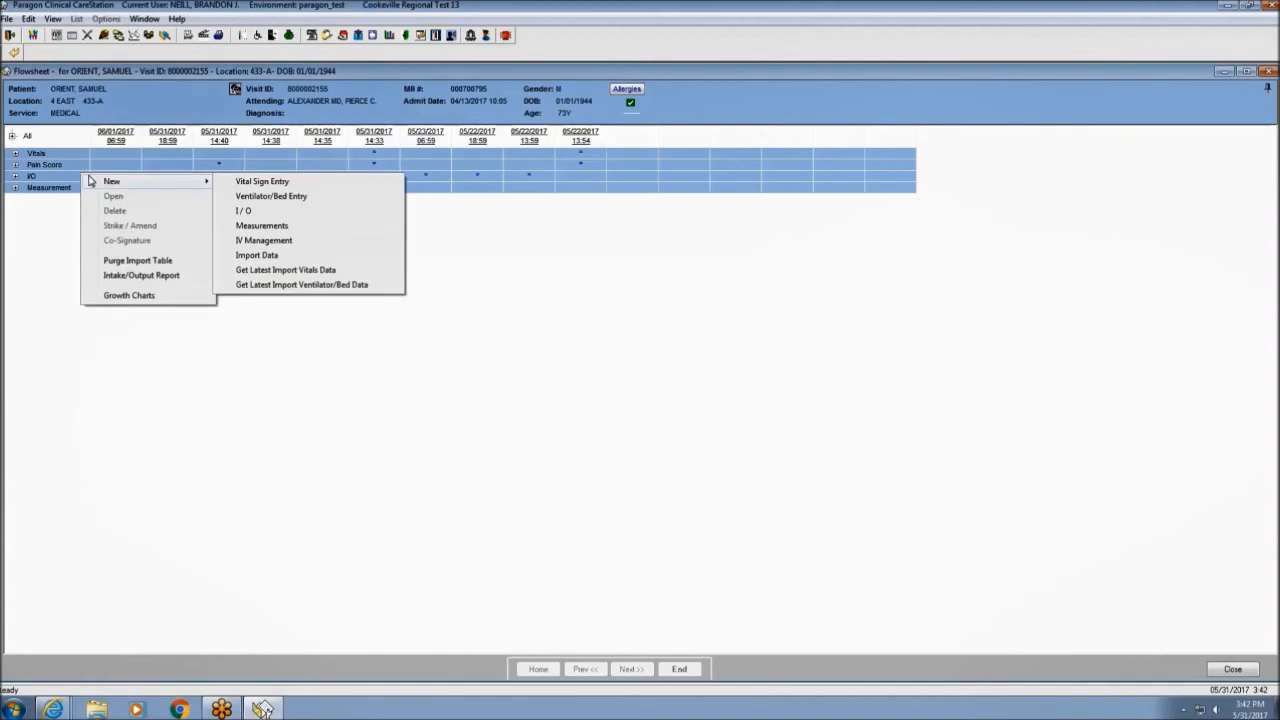
pyautogui.click(270, 241)
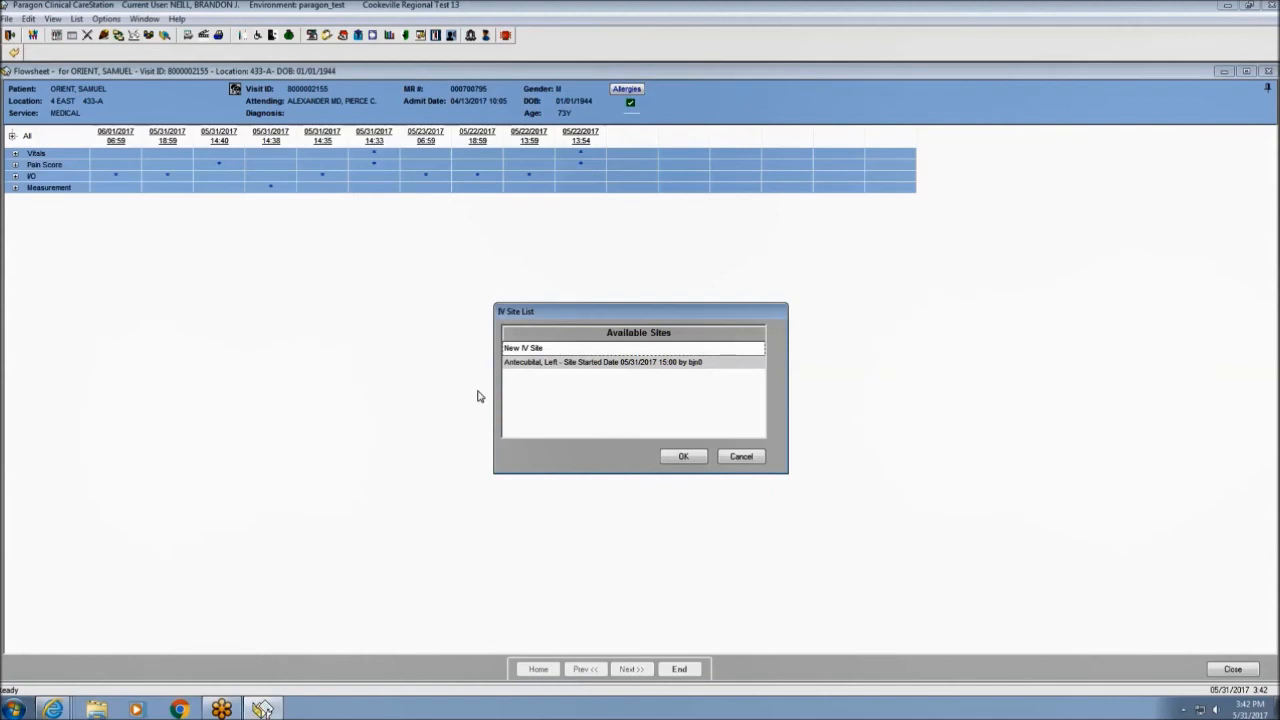
pyautogui.click(535, 364)
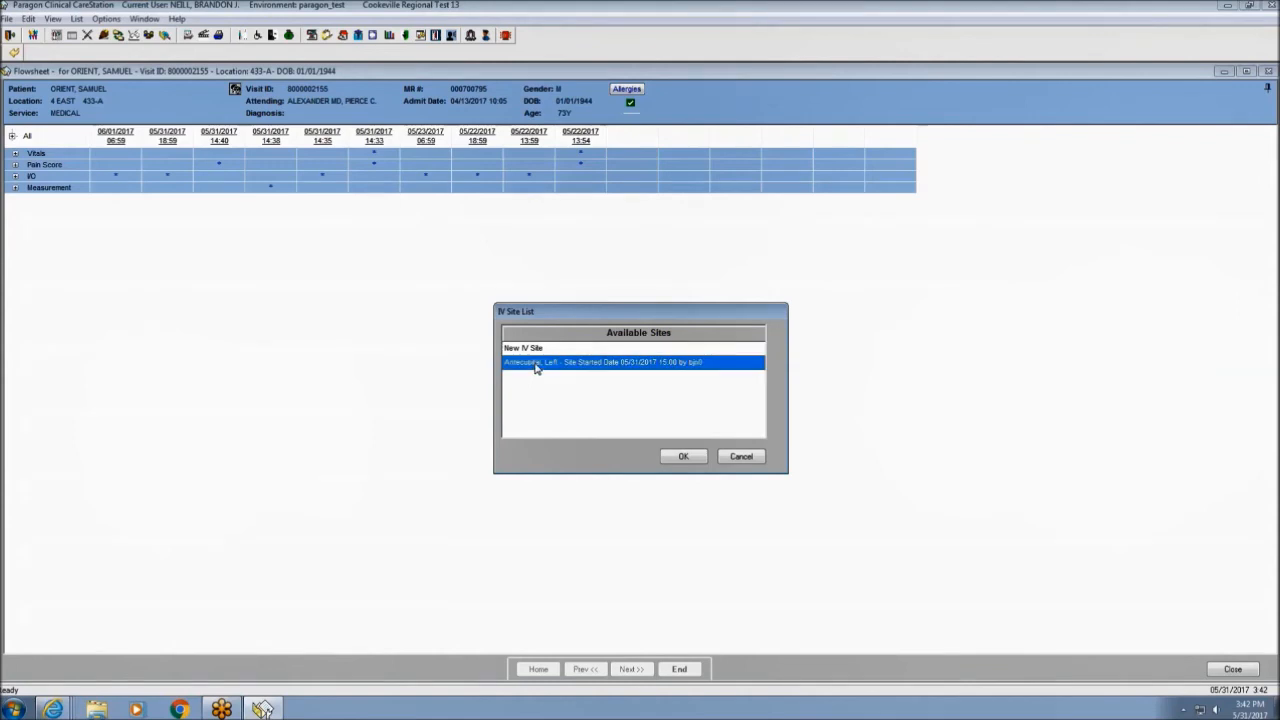
pyautogui.click(685, 458)
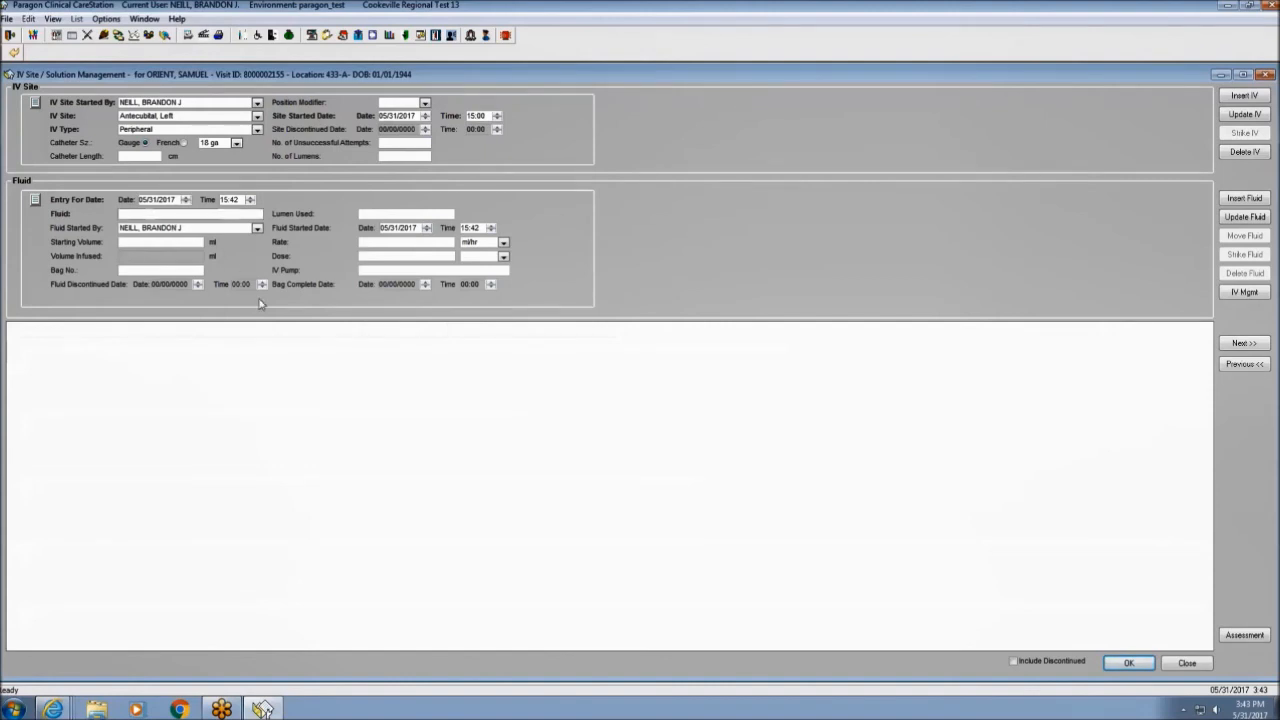
# Insert Normal Saline, 1000 ml bag 1 at 100 ml/hr on an IV pump, and confirm.
pyautogui.write('Normal Saline')
pyautogui.click(170, 245)
pyautogui.write('1000')
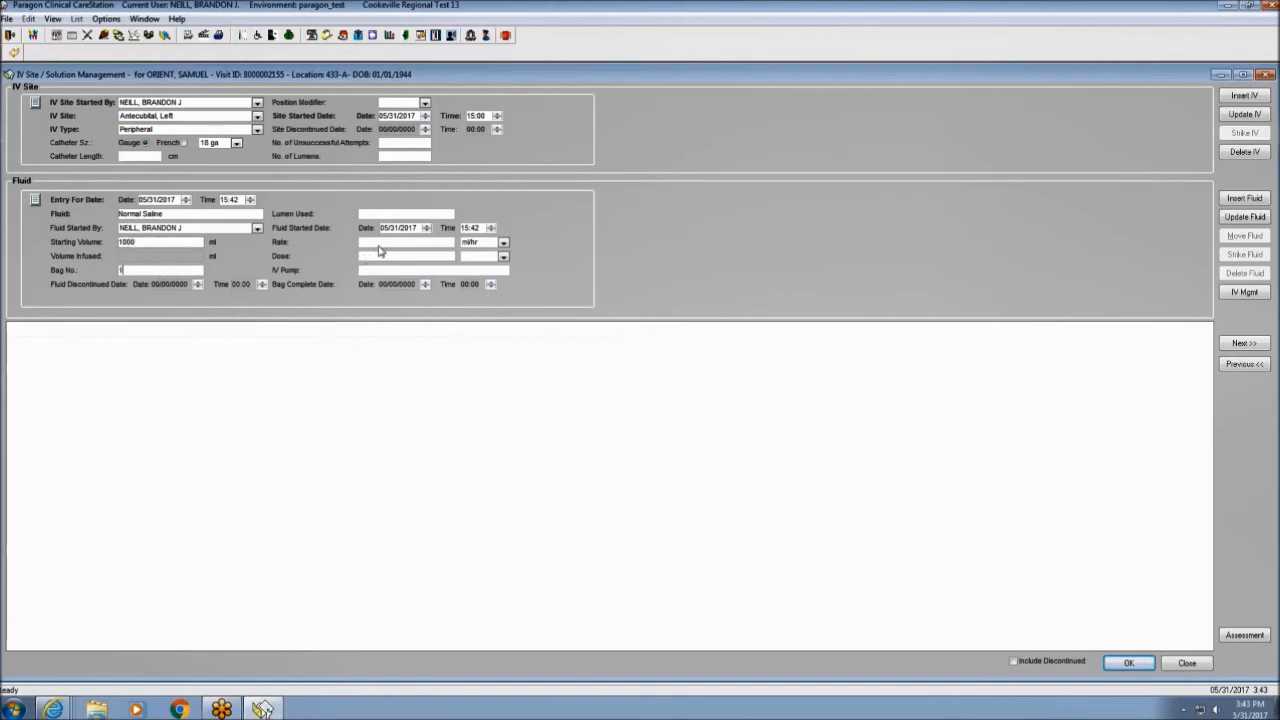
pyautogui.click(380, 244)
pyautogui.write('100')
pyautogui.click(394, 272)
pyautogui.write('yes')
pyautogui.click(1239, 204)
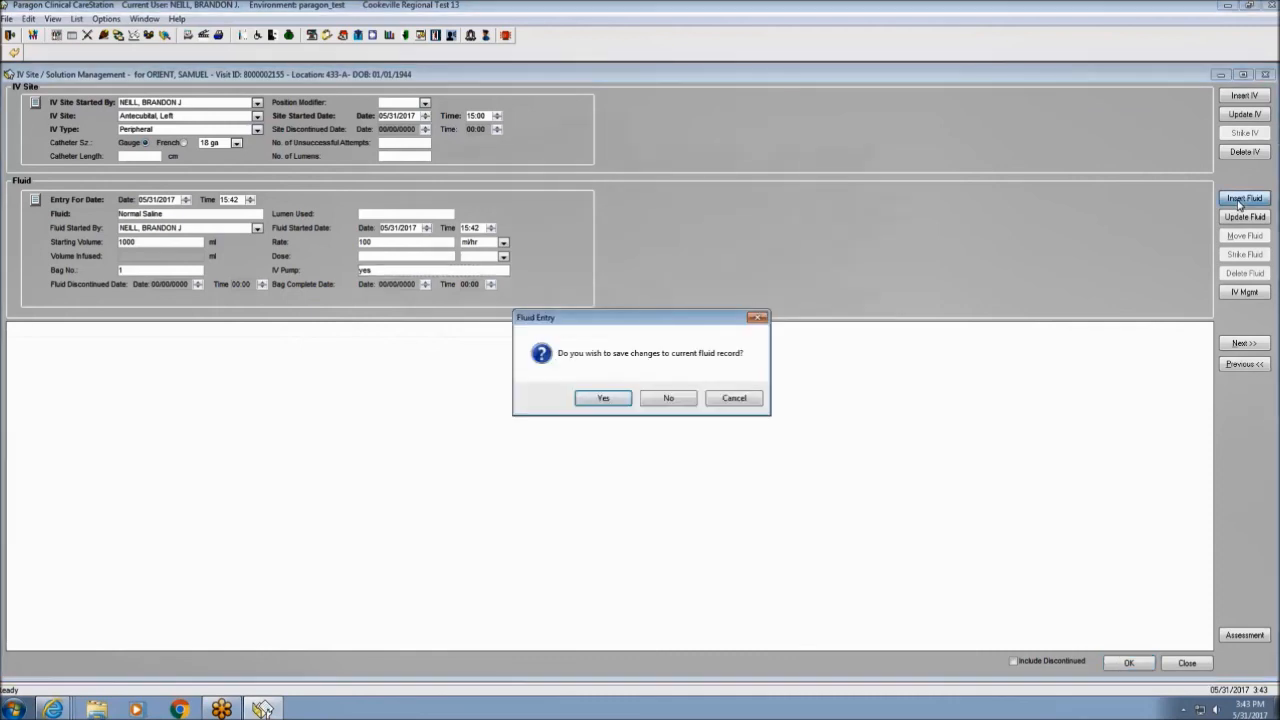
pyautogui.click(603, 398)
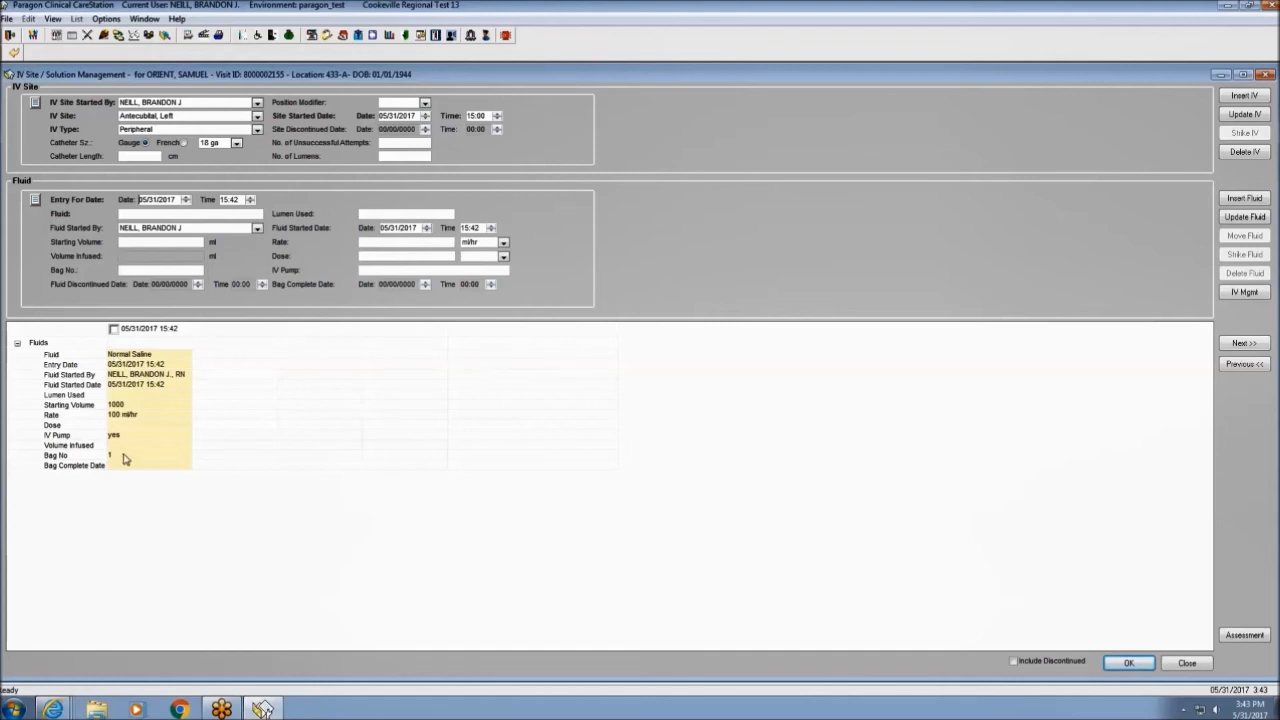
# Amend the 15:42 Normal Saline entry's rate to 125 ml/hr, save it and close the form.
pyautogui.click(114, 330)
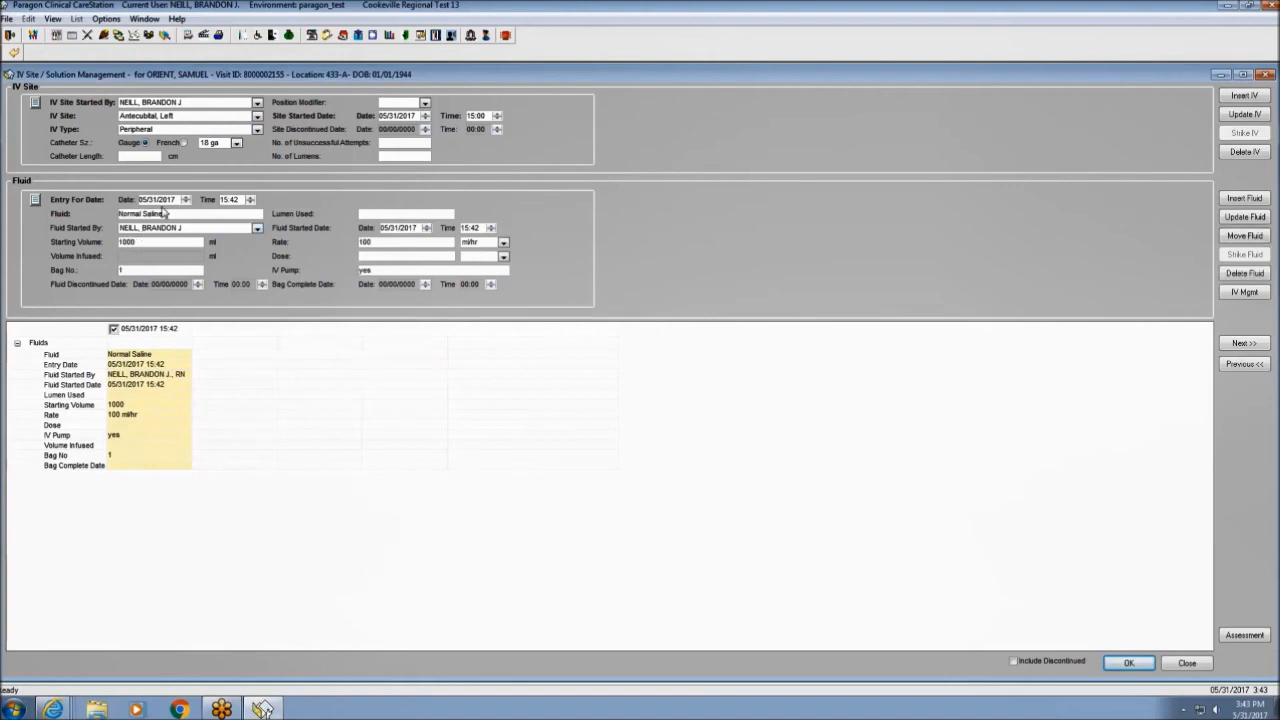
pyautogui.doubleClick(380, 247)
pyautogui.write('125')
pyautogui.click(1240, 200)
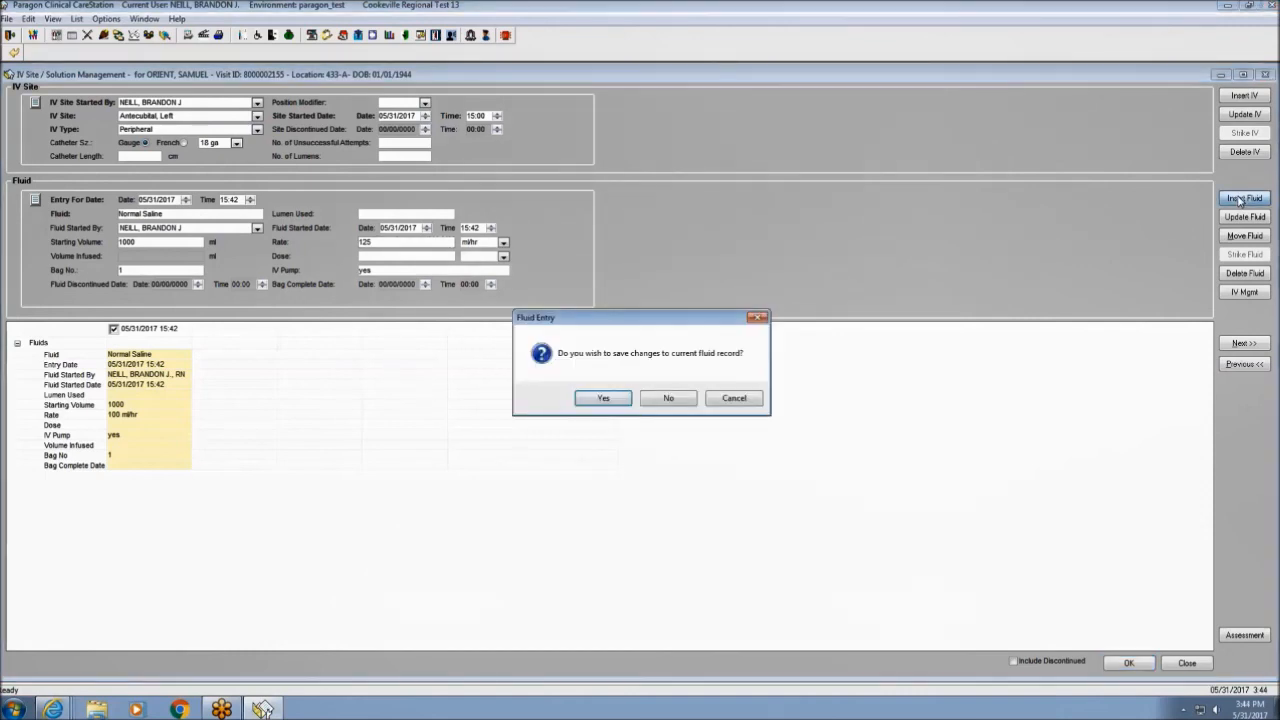
pyautogui.click(604, 399)
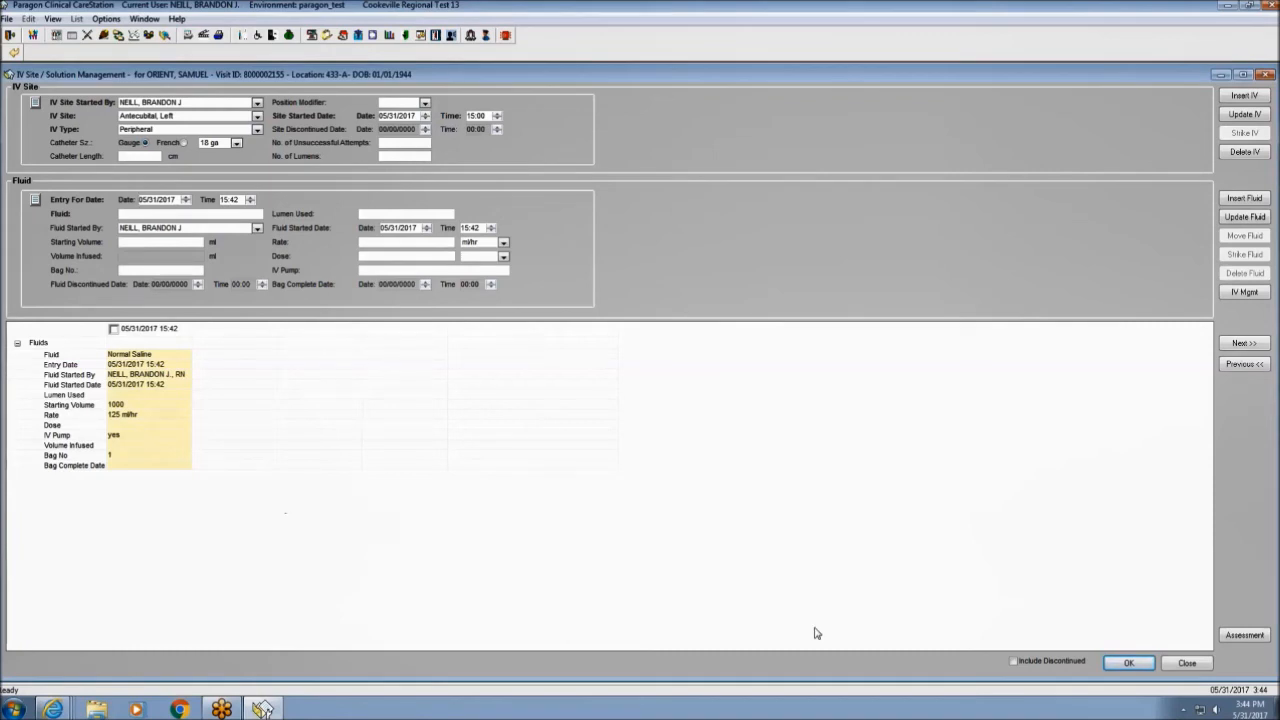
pyautogui.click(1128, 666)
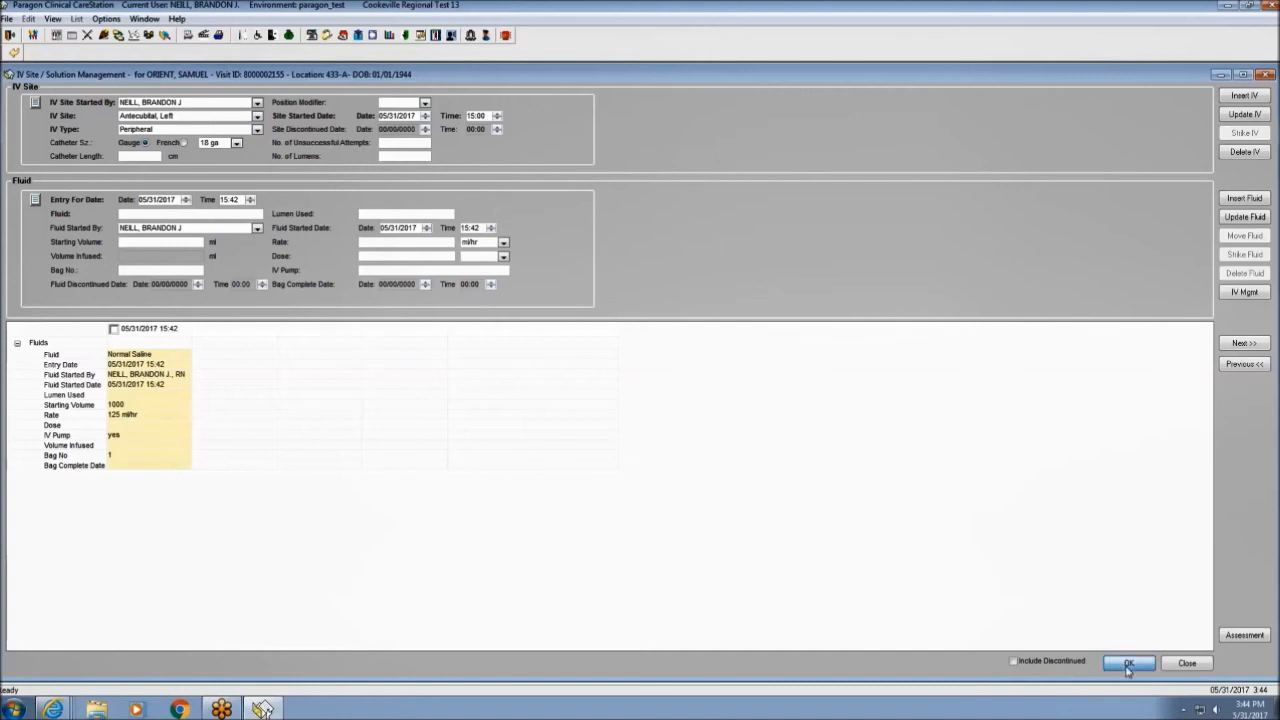
pyautogui.click(1188, 665)
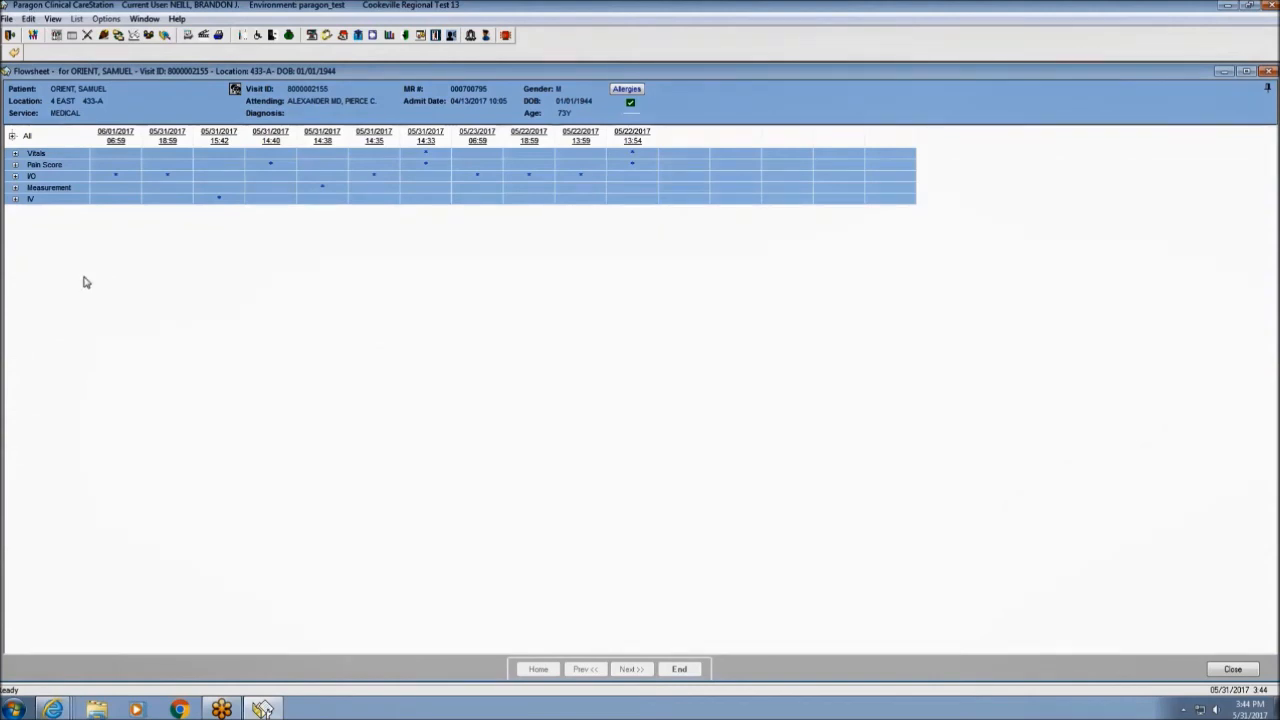
# Expand the IV row to check saline at 125 ml/hr, then reopen the Antecubital, Left site's IV form.
pyautogui.click(15, 199)
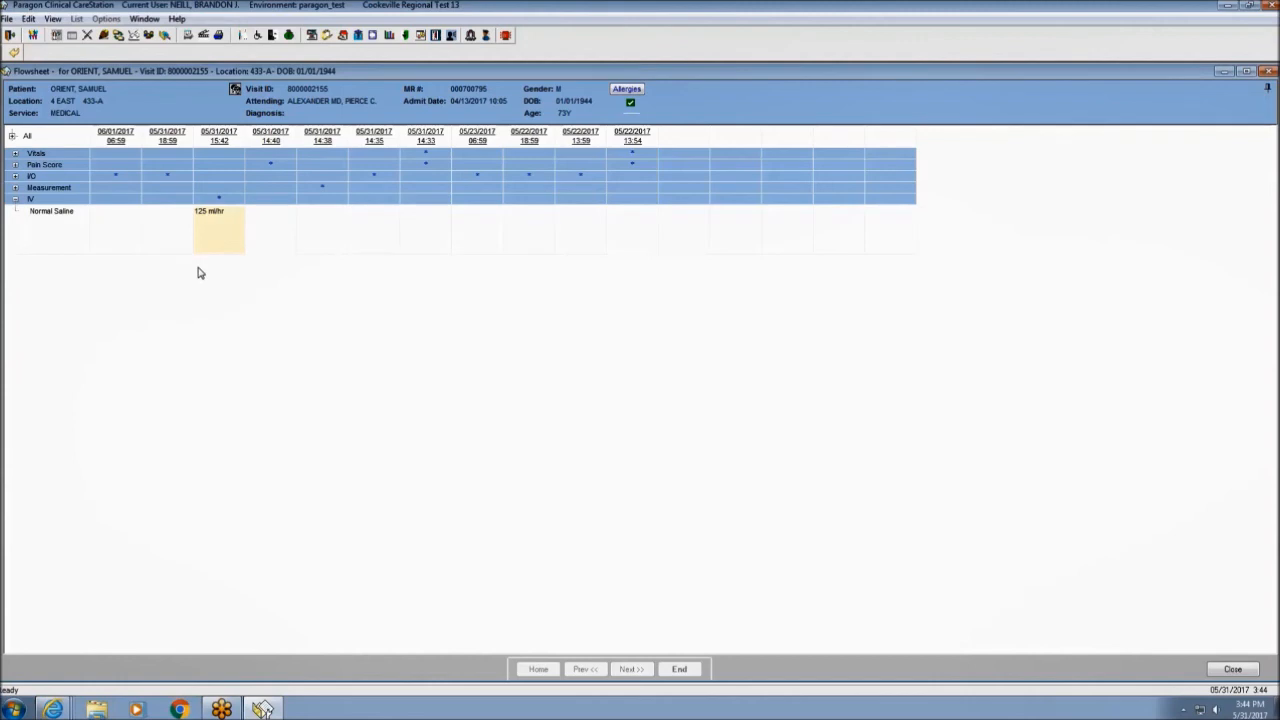
pyautogui.rightClick(74, 201)
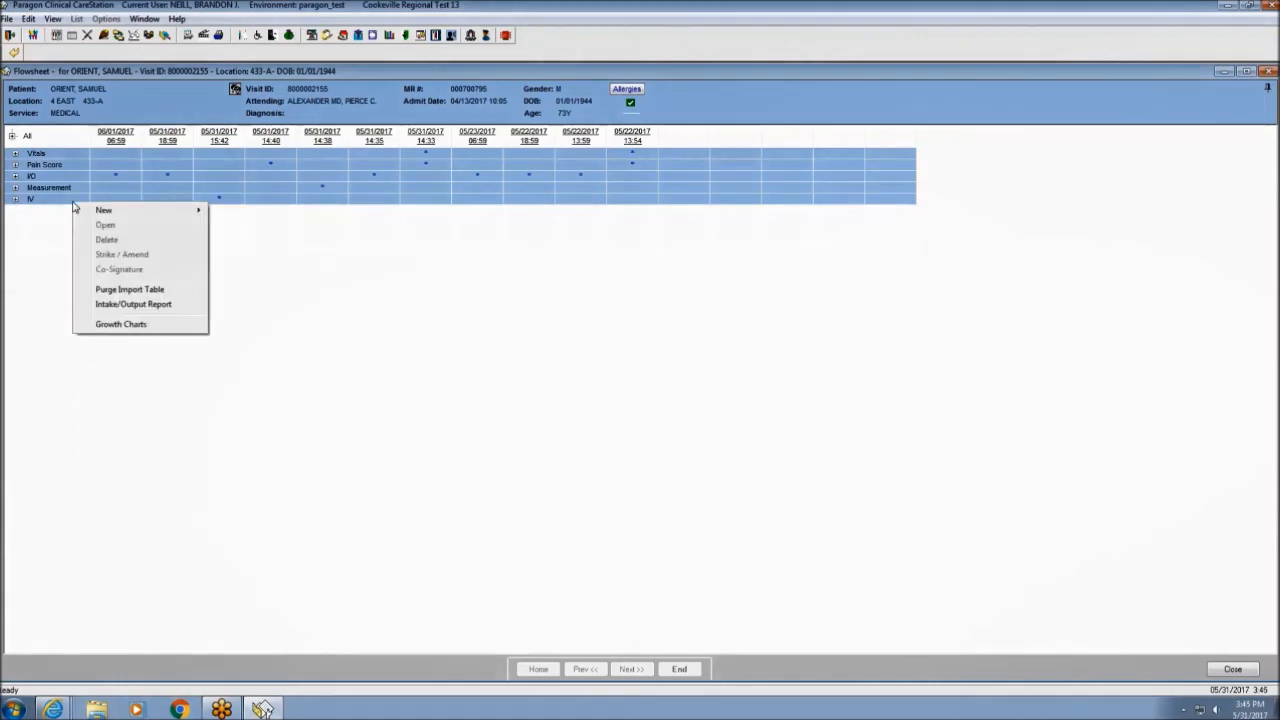
pyautogui.moveTo(108, 210)
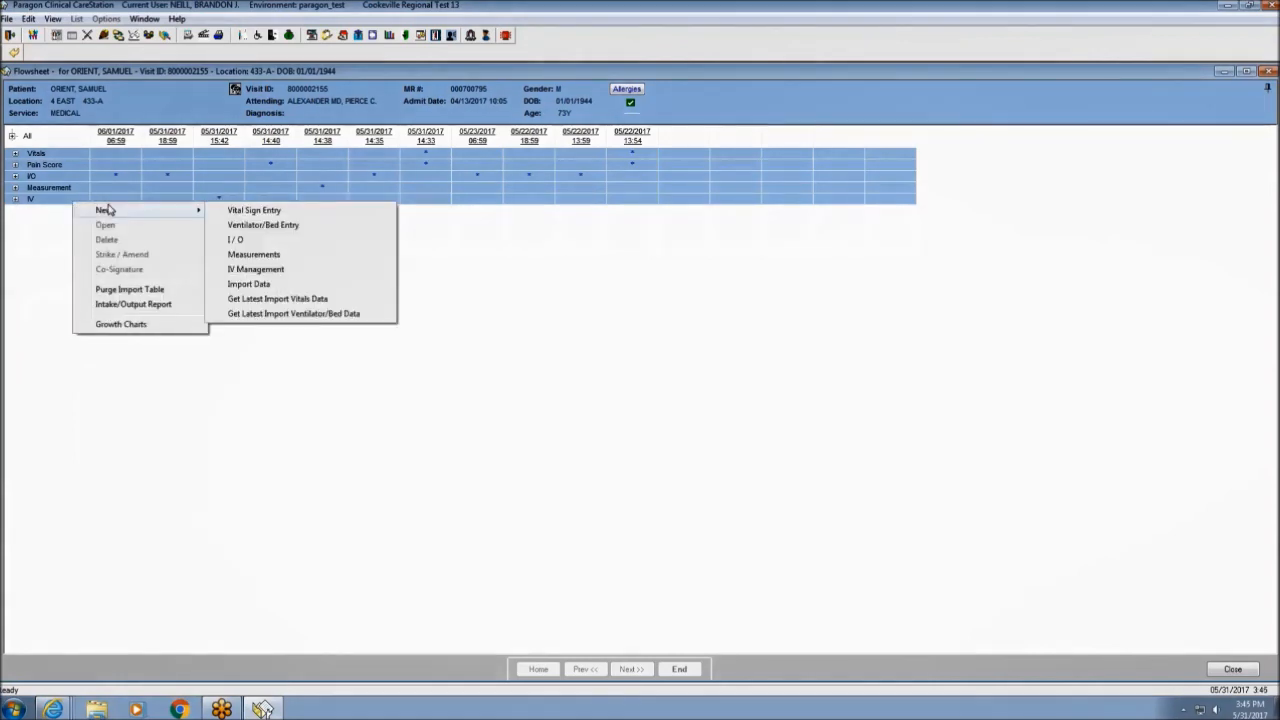
pyautogui.click(255, 270)
pyautogui.click(575, 370)
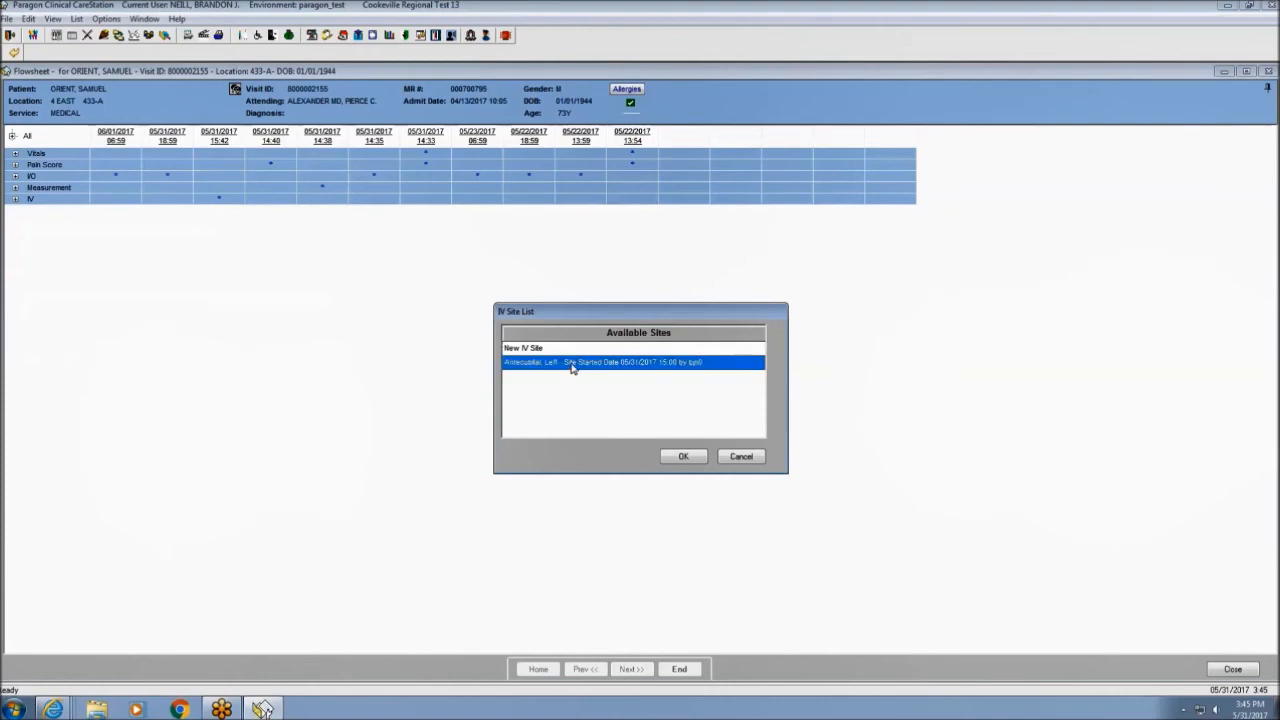
pyautogui.click(683, 457)
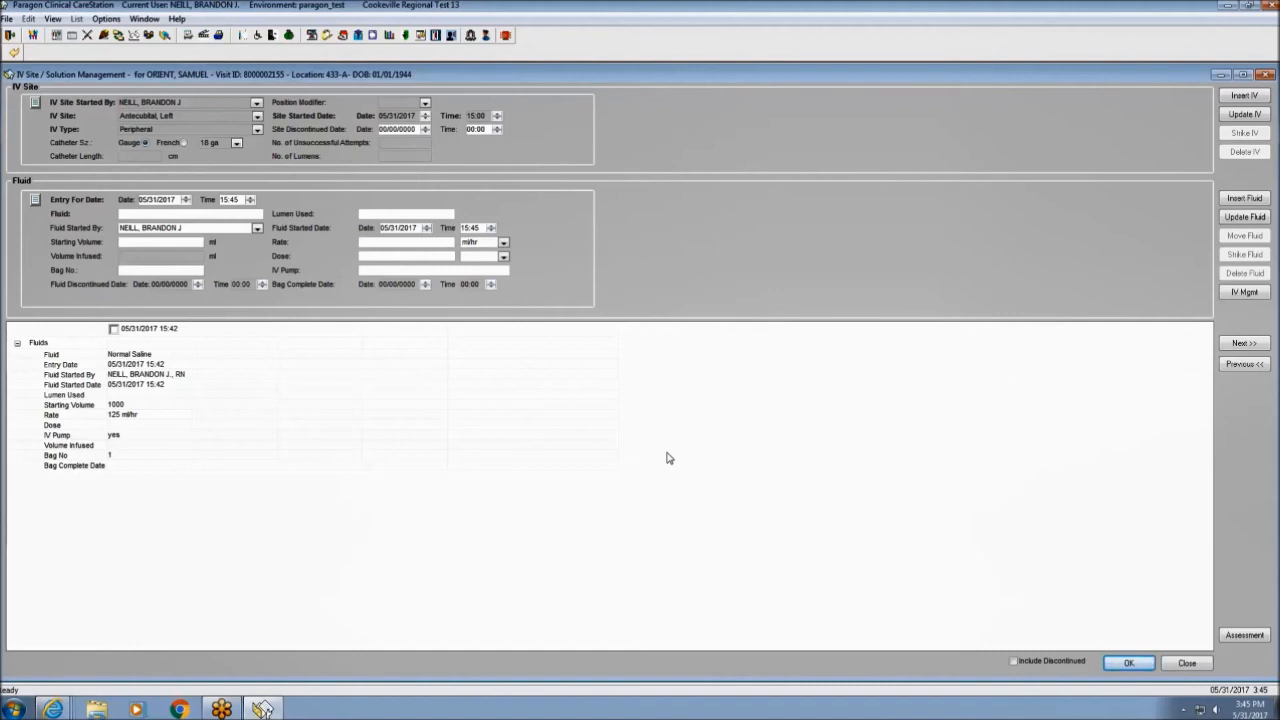
# Set the saline rate to 100 ml/hr, mark bag 1 complete at 15:46 and save.
pyautogui.click(113, 330)
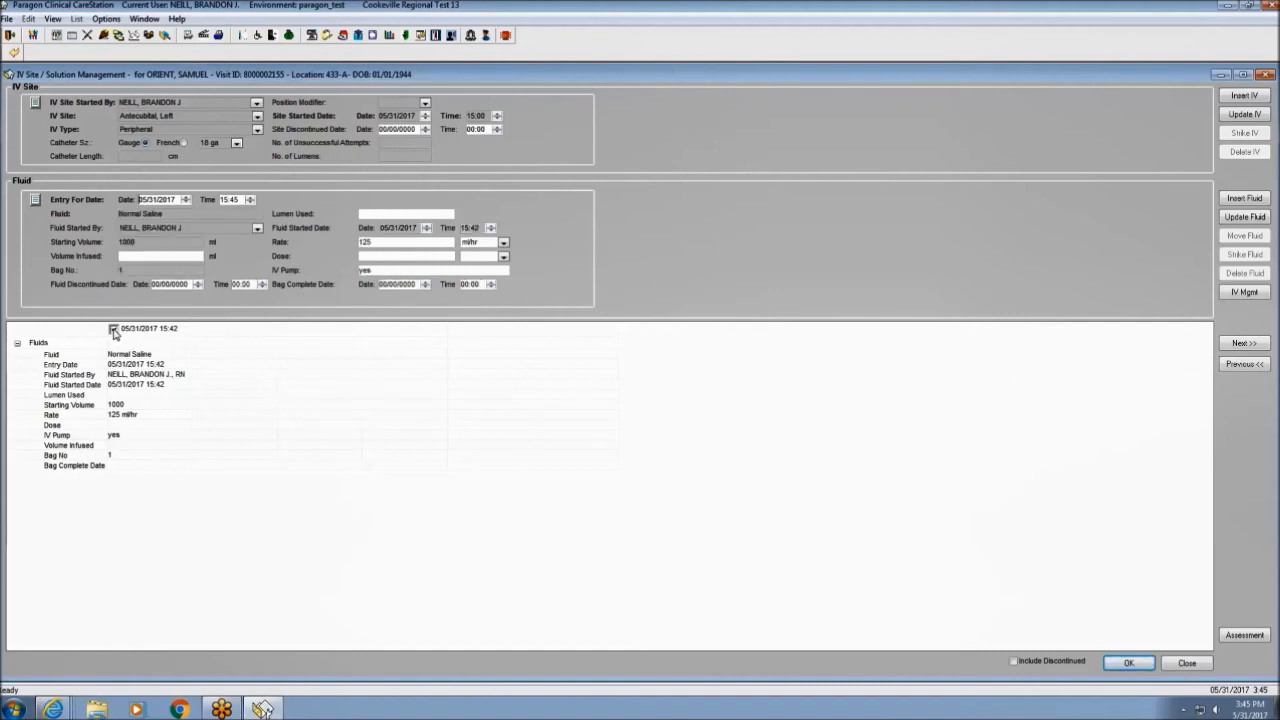
pyautogui.doubleClick(381, 244)
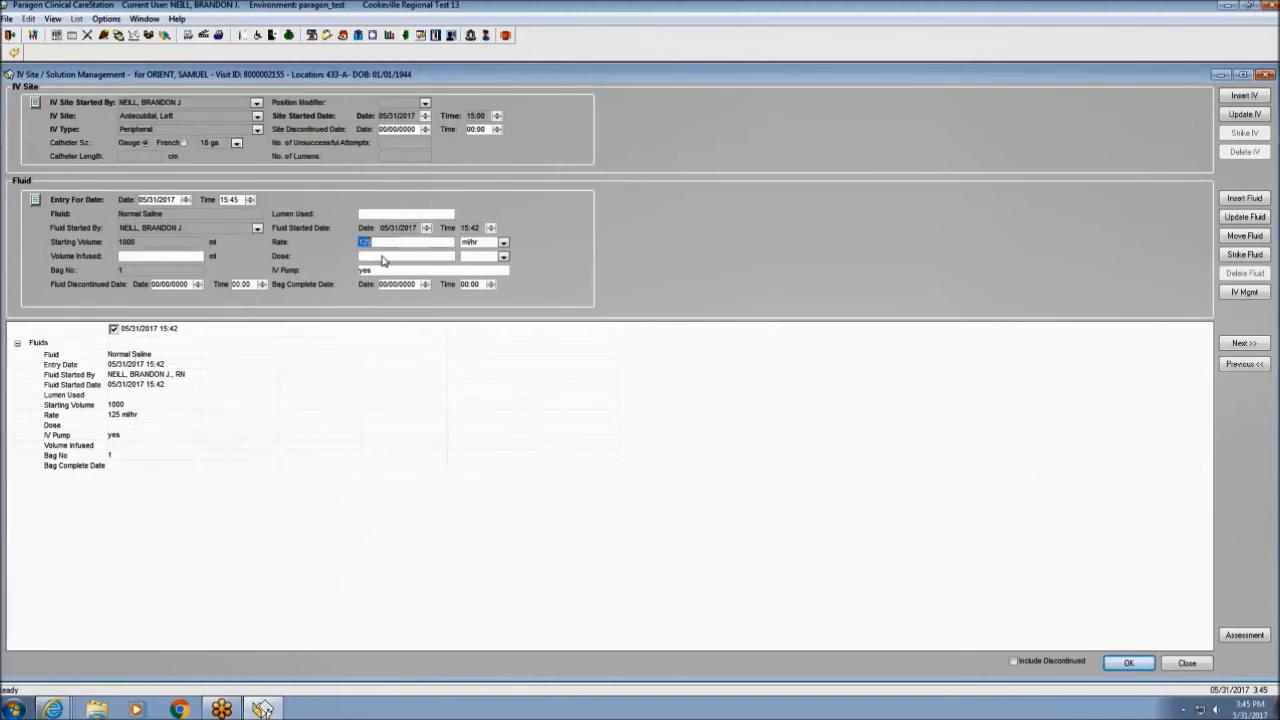
pyautogui.write('100')
pyautogui.click(425, 286)
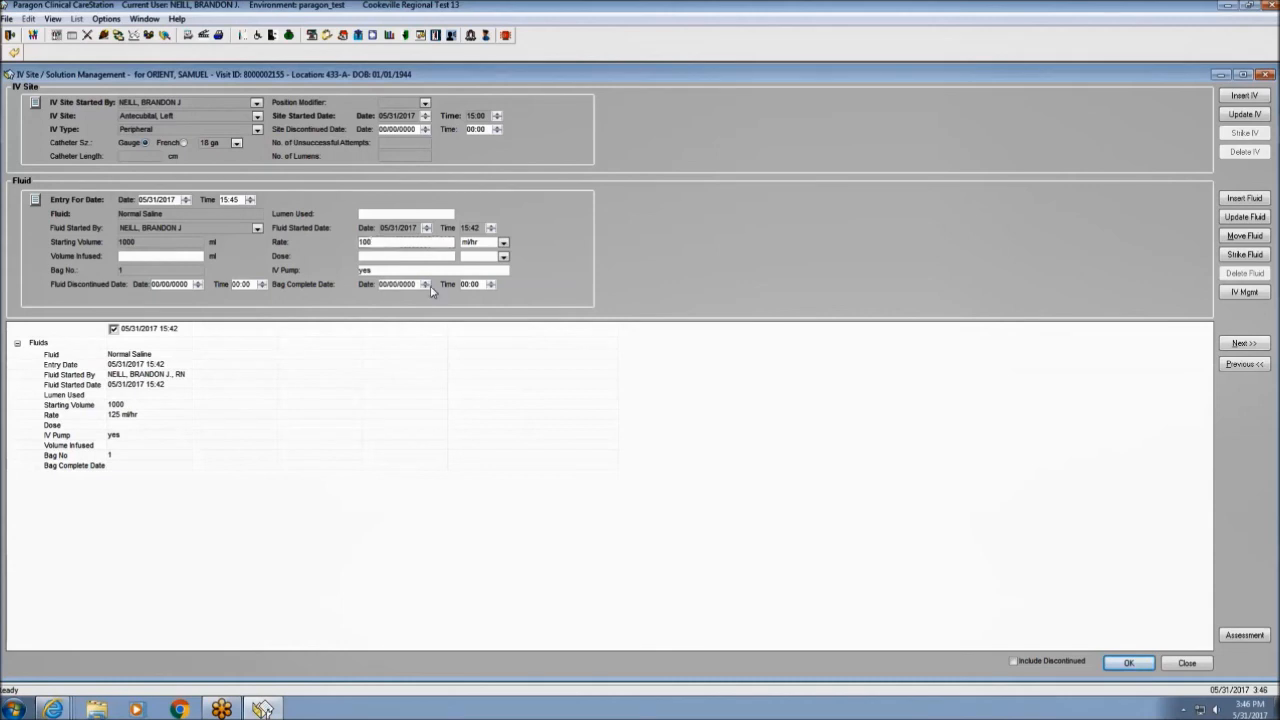
pyautogui.click(491, 286)
pyautogui.click(492, 287)
pyautogui.click(1127, 664)
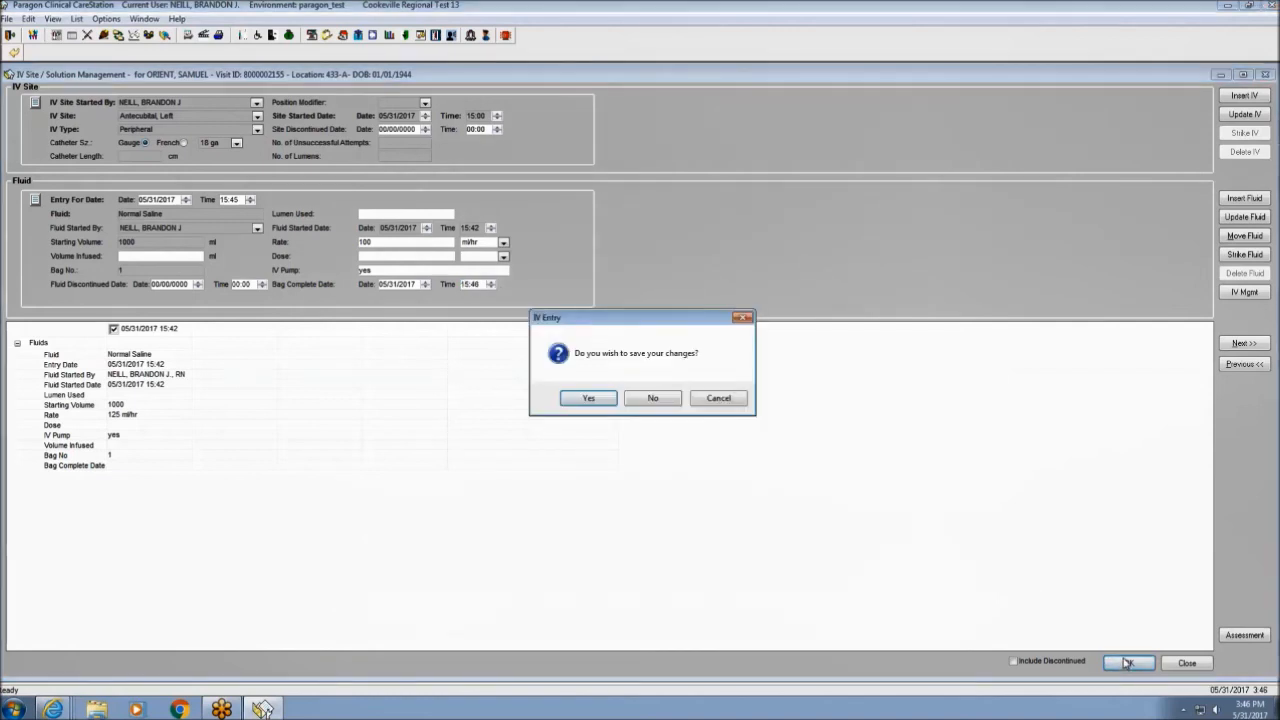
pyautogui.click(589, 399)
# Hang the next Normal Saline bag as Bag No. 2 and save it to the chart.
pyautogui.click(577, 399)
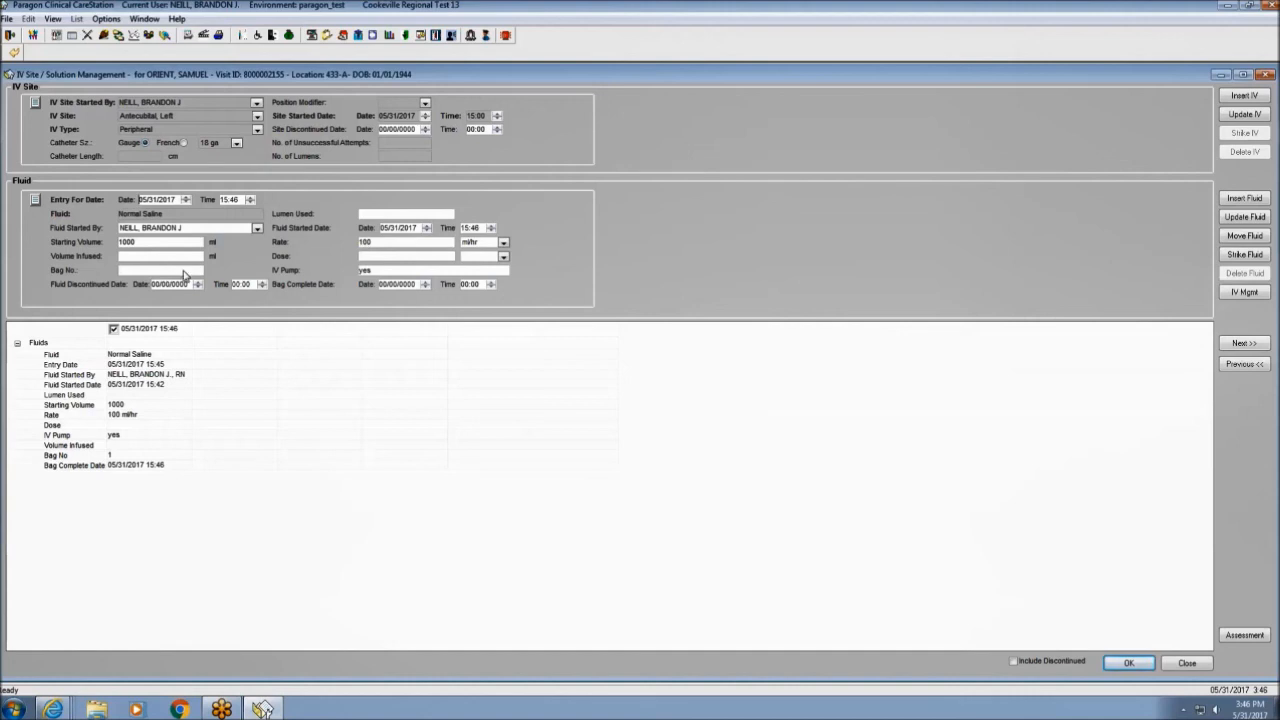
pyautogui.click(125, 270)
pyautogui.write('2')
pyautogui.click(1163, 664)
pyautogui.click(590, 400)
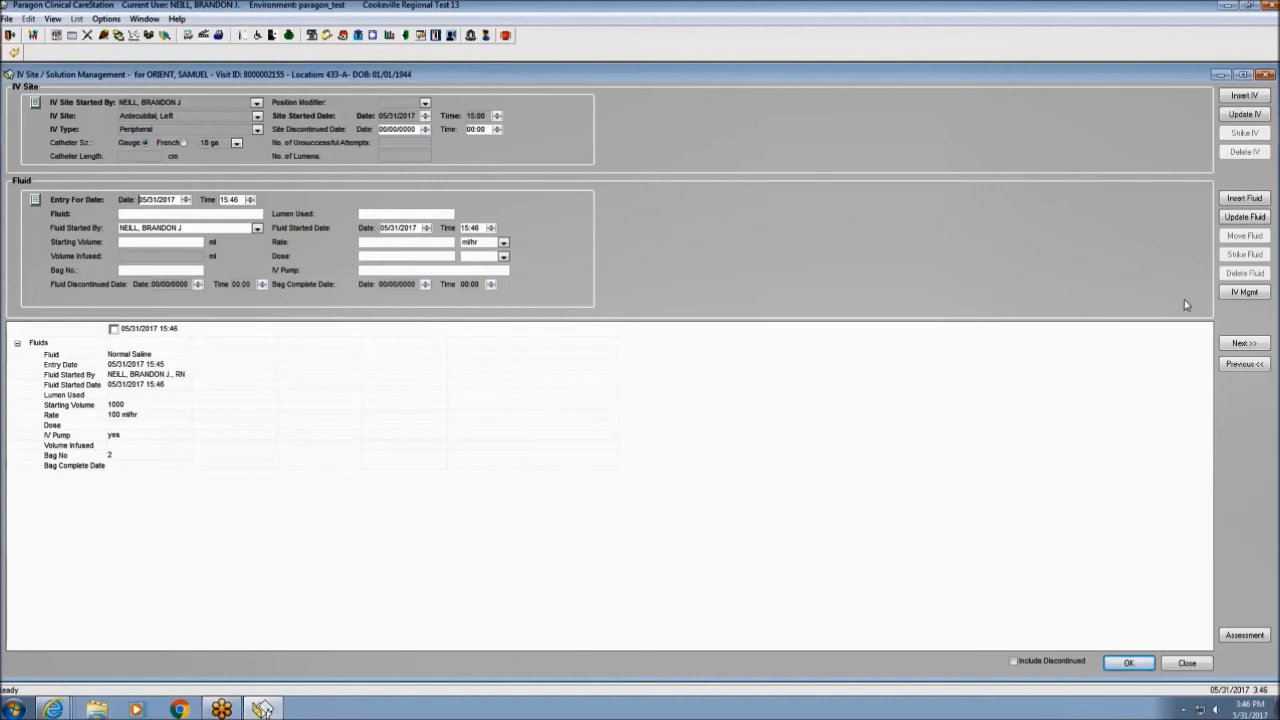
# Review the left antecubital site and Normal Saline fluid history, then return to the flowsheet's IV row.
pyautogui.click(1246, 293)
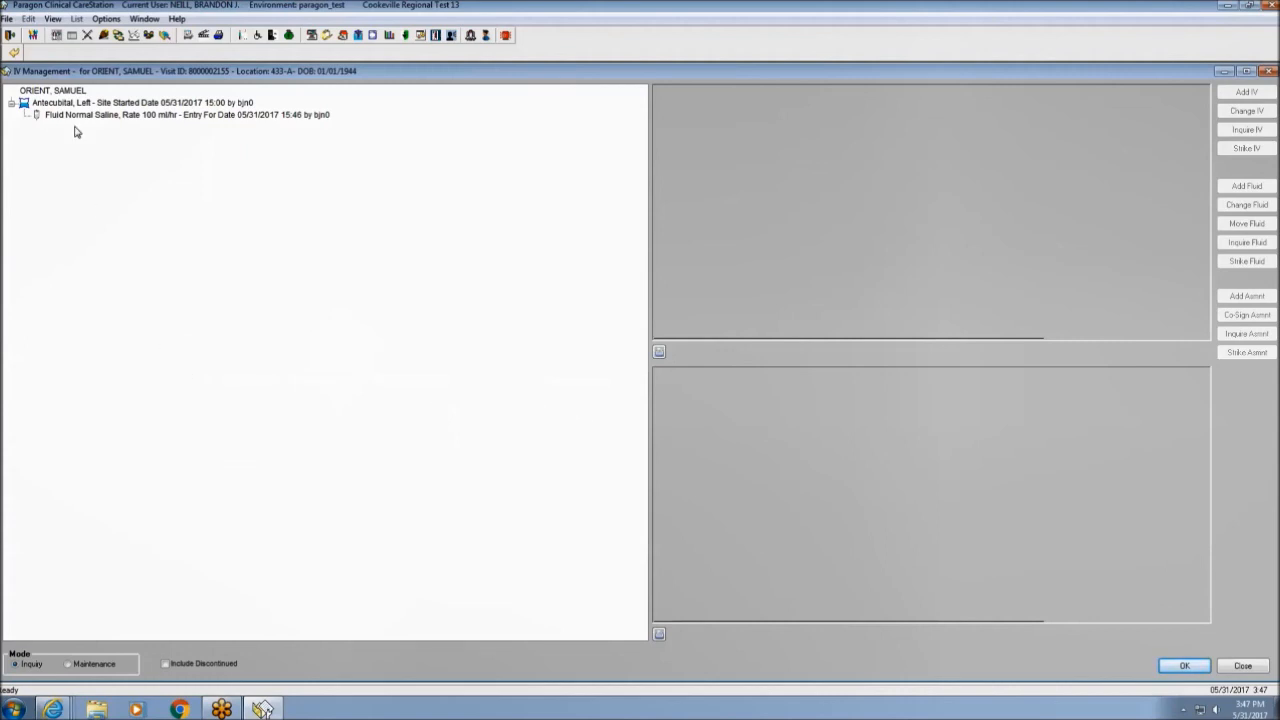
pyautogui.click(34, 107)
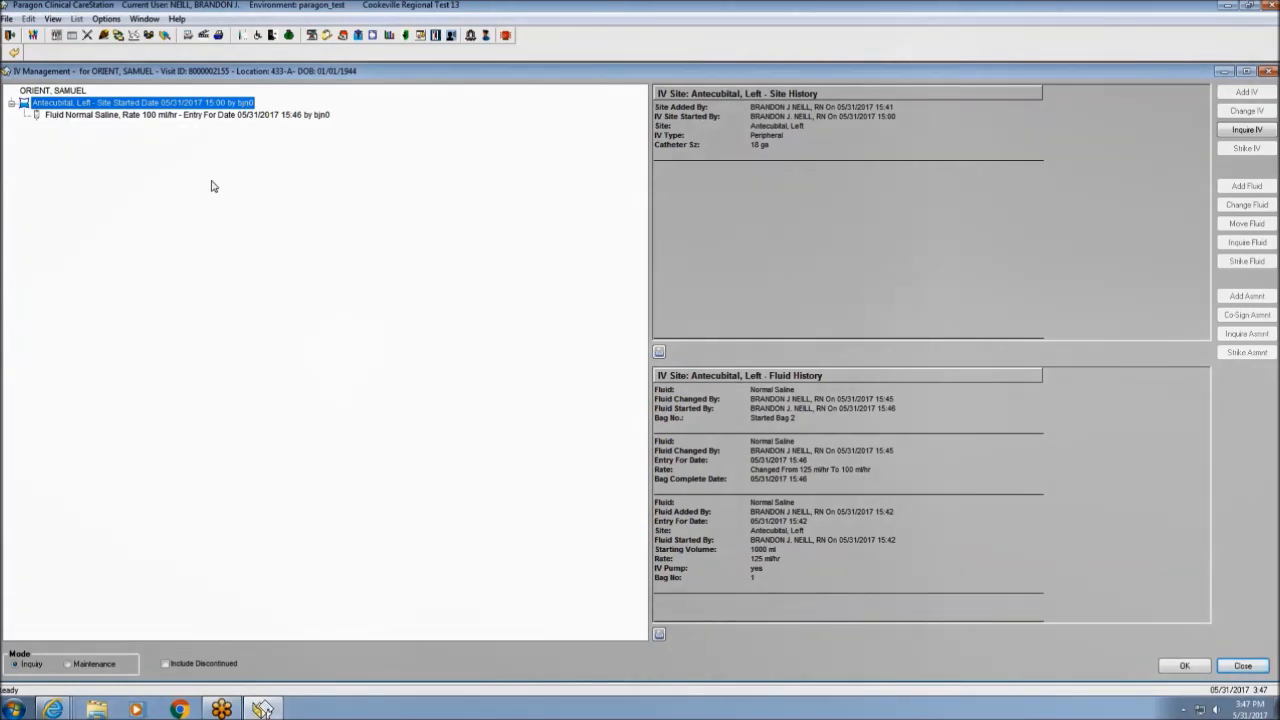
pyautogui.click(99, 116)
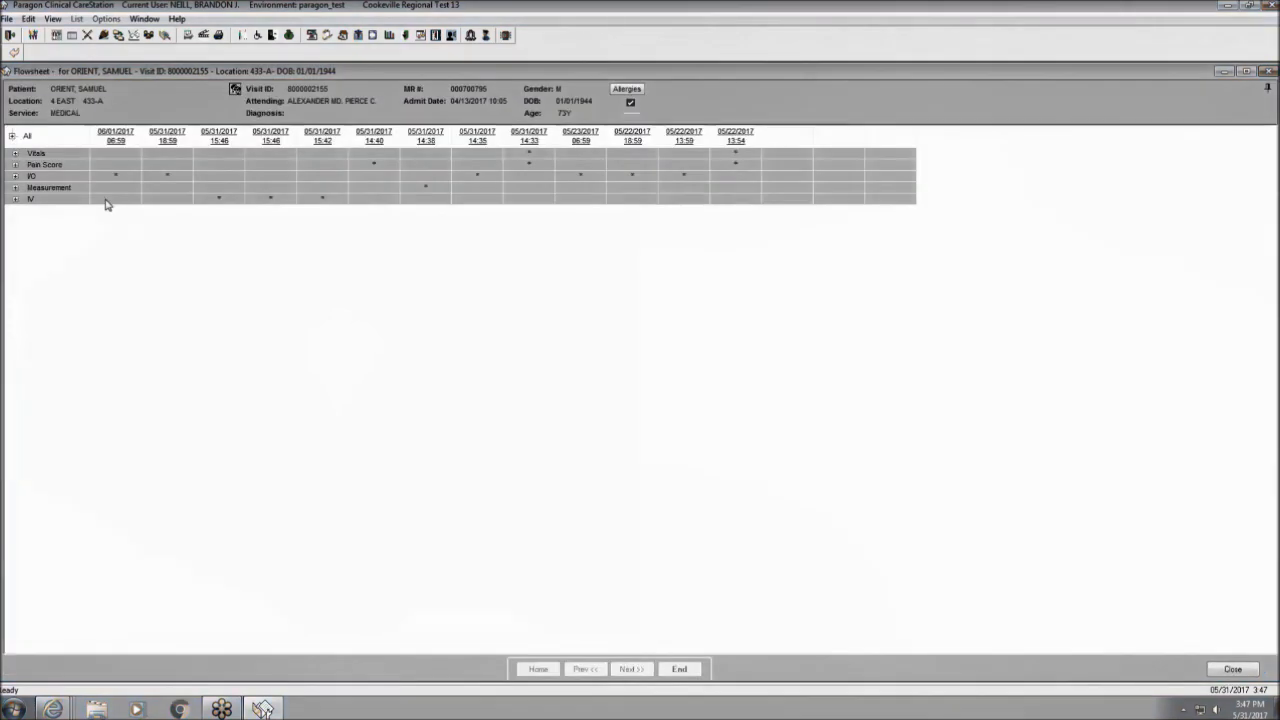
pyautogui.rightClick(106, 201)
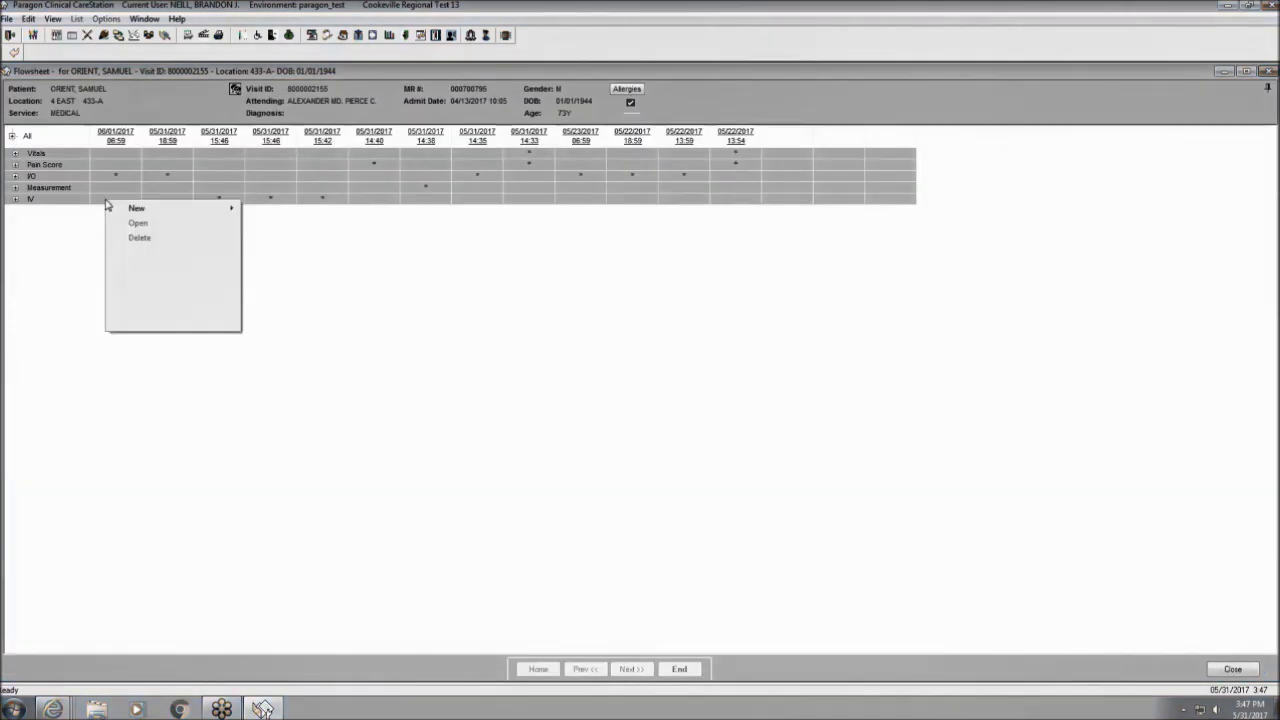
# Start a new IV Management entry on the existing Antecubital, Left IV site.
pyautogui.moveTo(135, 207)
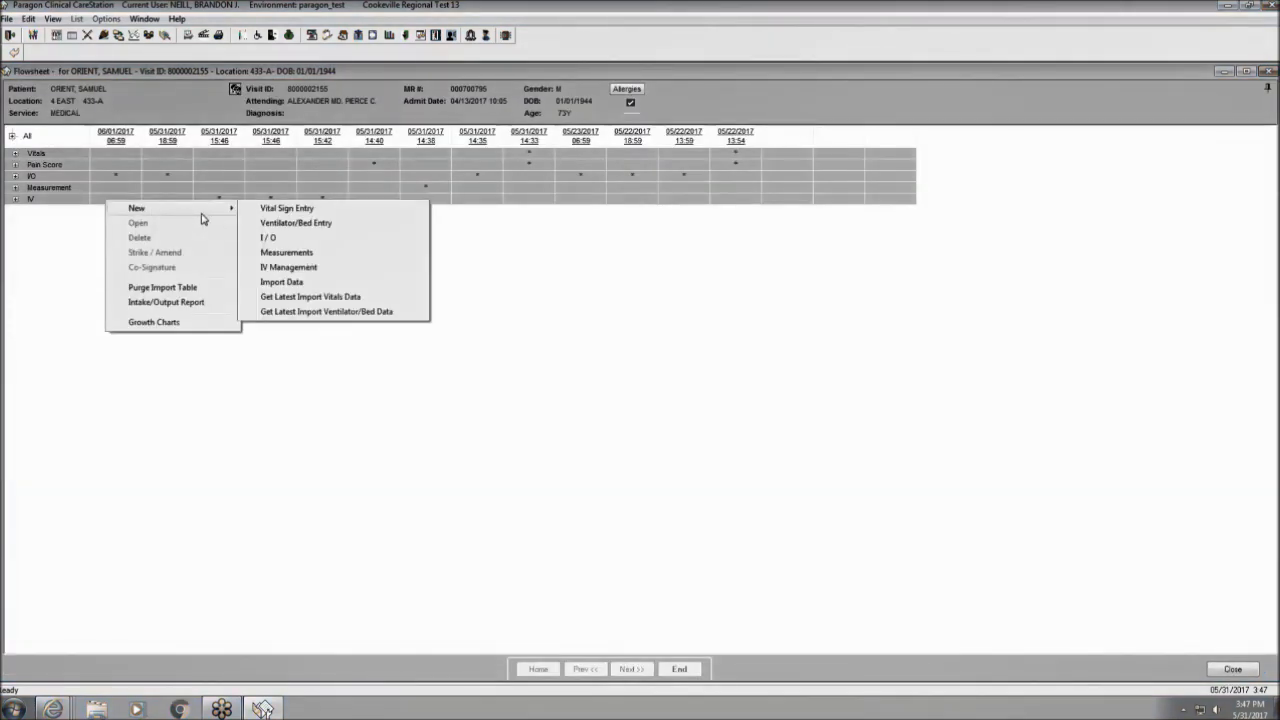
pyautogui.click(288, 268)
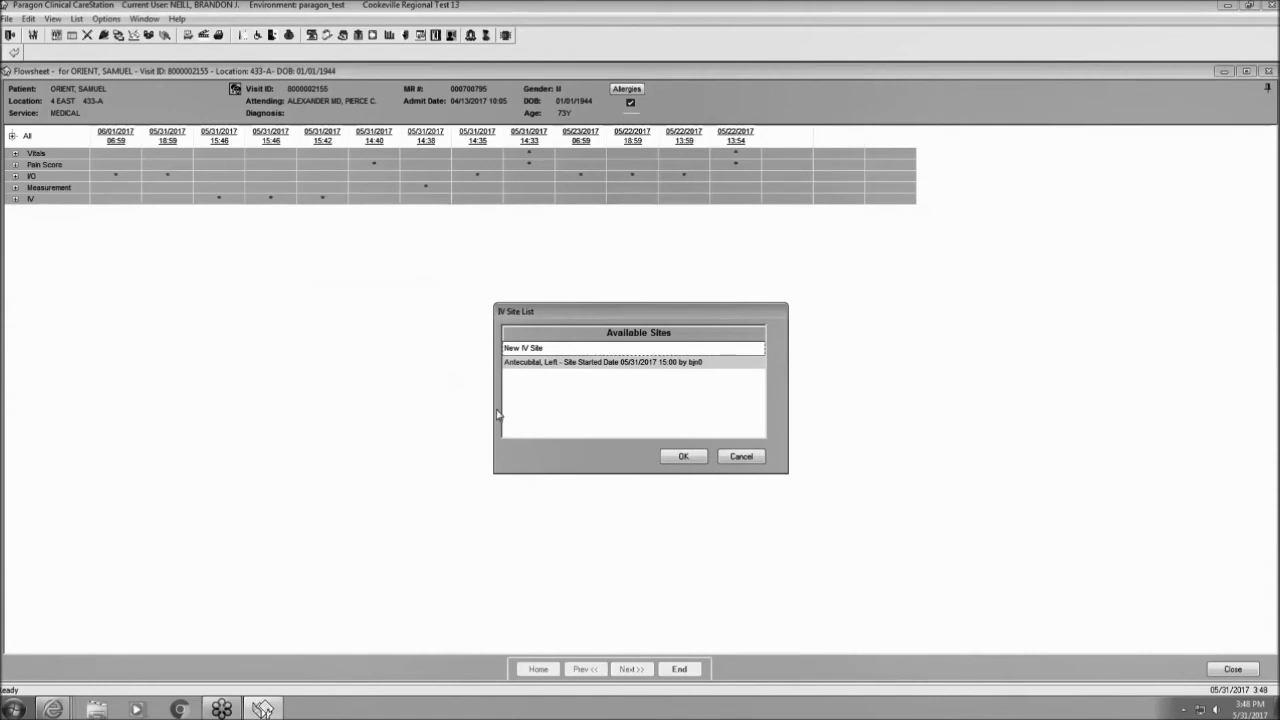
pyautogui.click(541, 366)
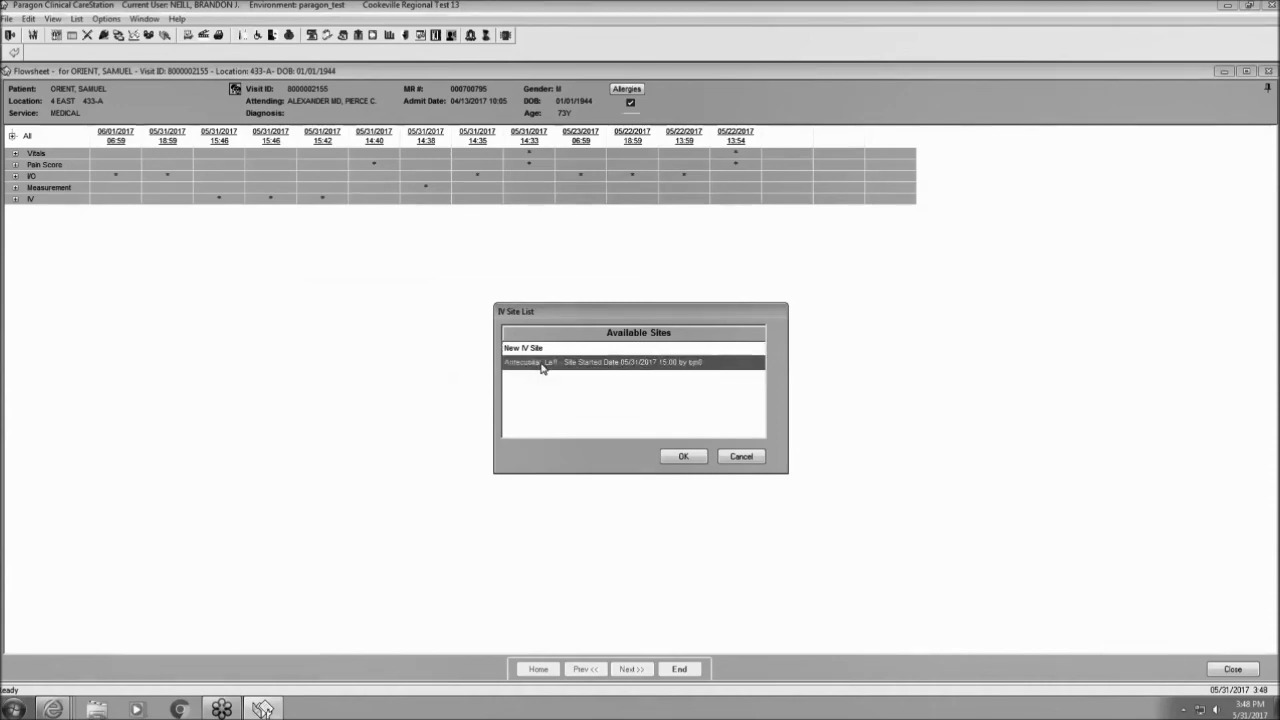
pyautogui.click(683, 457)
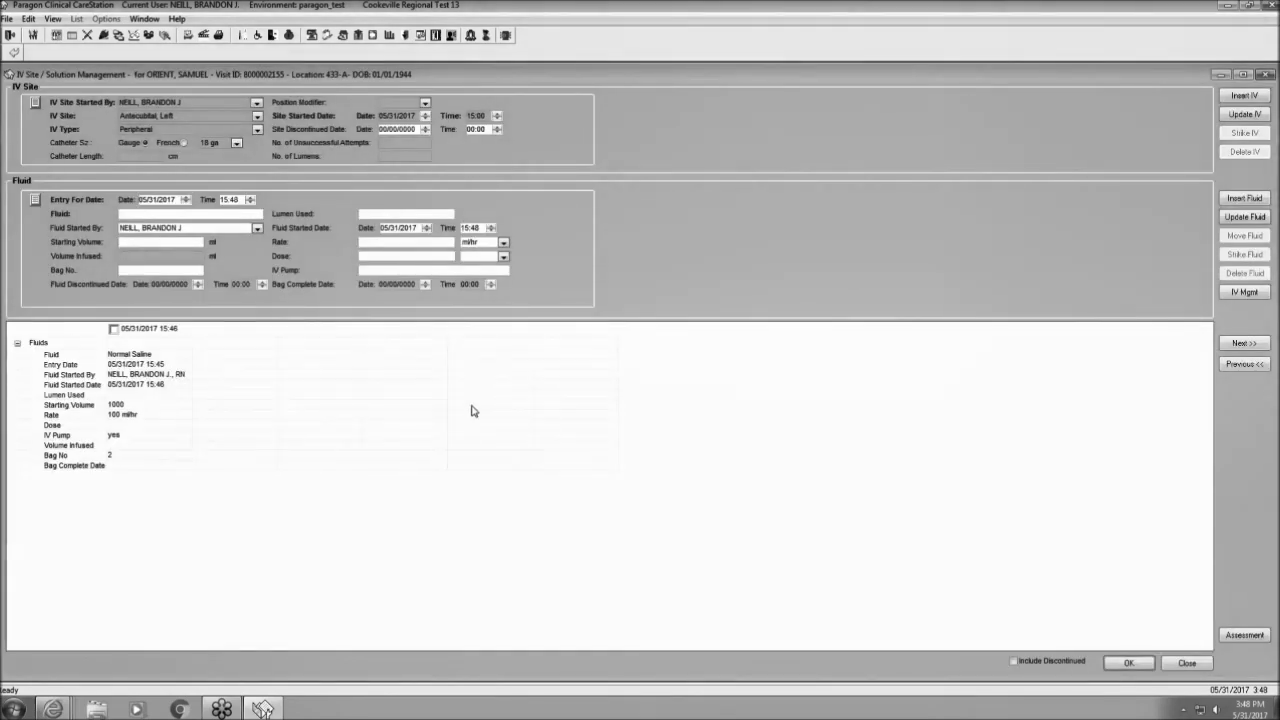
# Enter D5W, 500 ml bag 1 at 100 ml/hr on a pump, and save it.
pyautogui.click(196, 215)
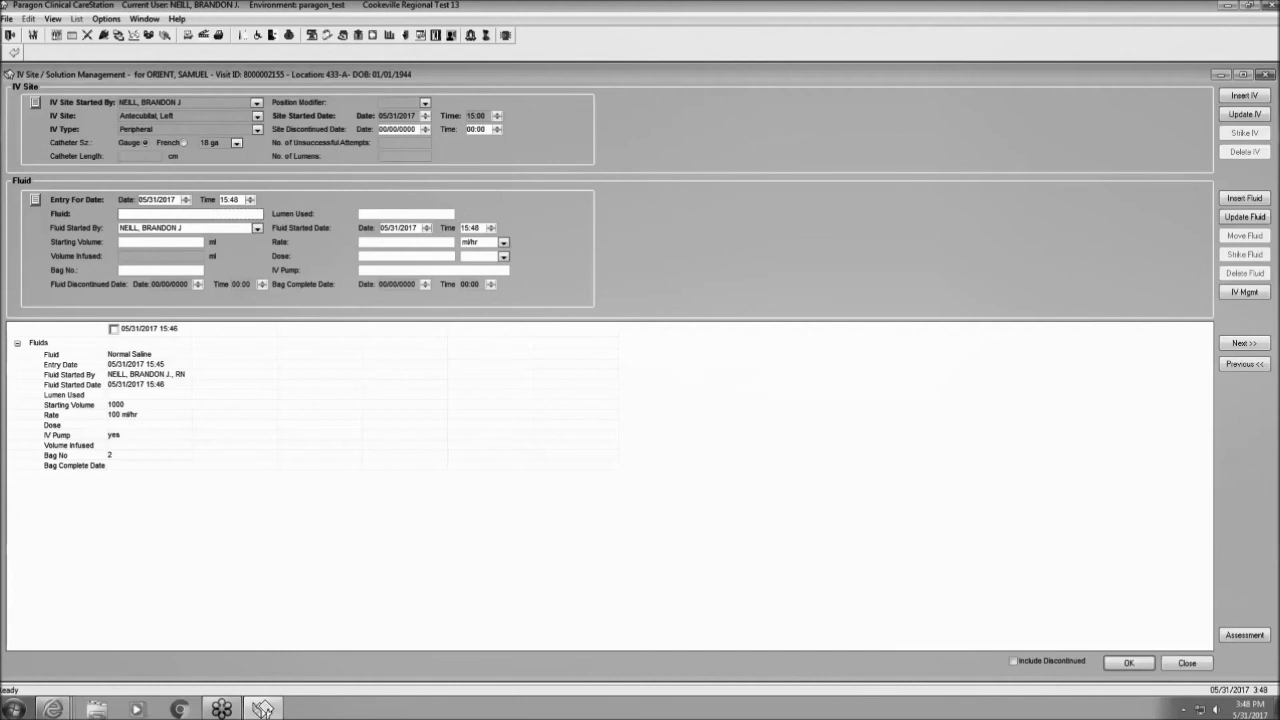
pyautogui.write('D5W')
pyautogui.click(193, 243)
pyautogui.write('500')
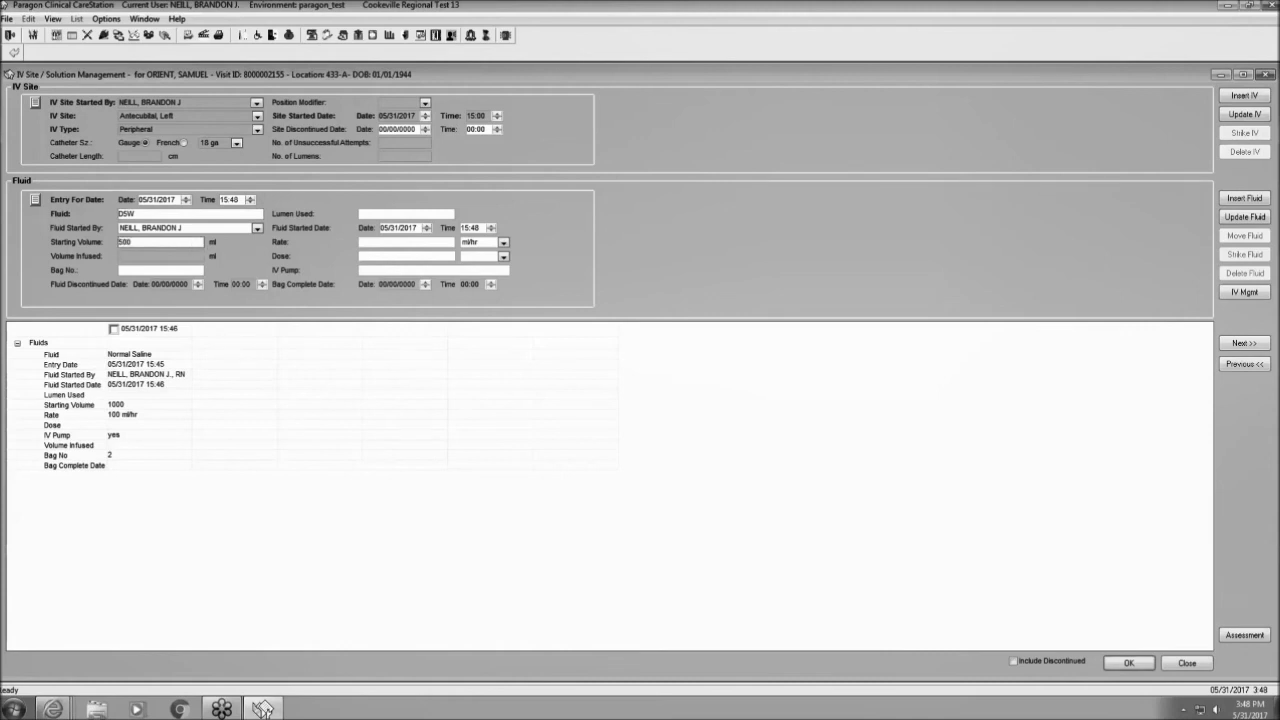
pyautogui.click(187, 271)
pyautogui.write('1')
pyautogui.click(405, 242)
pyautogui.write('100')
pyautogui.click(422, 270)
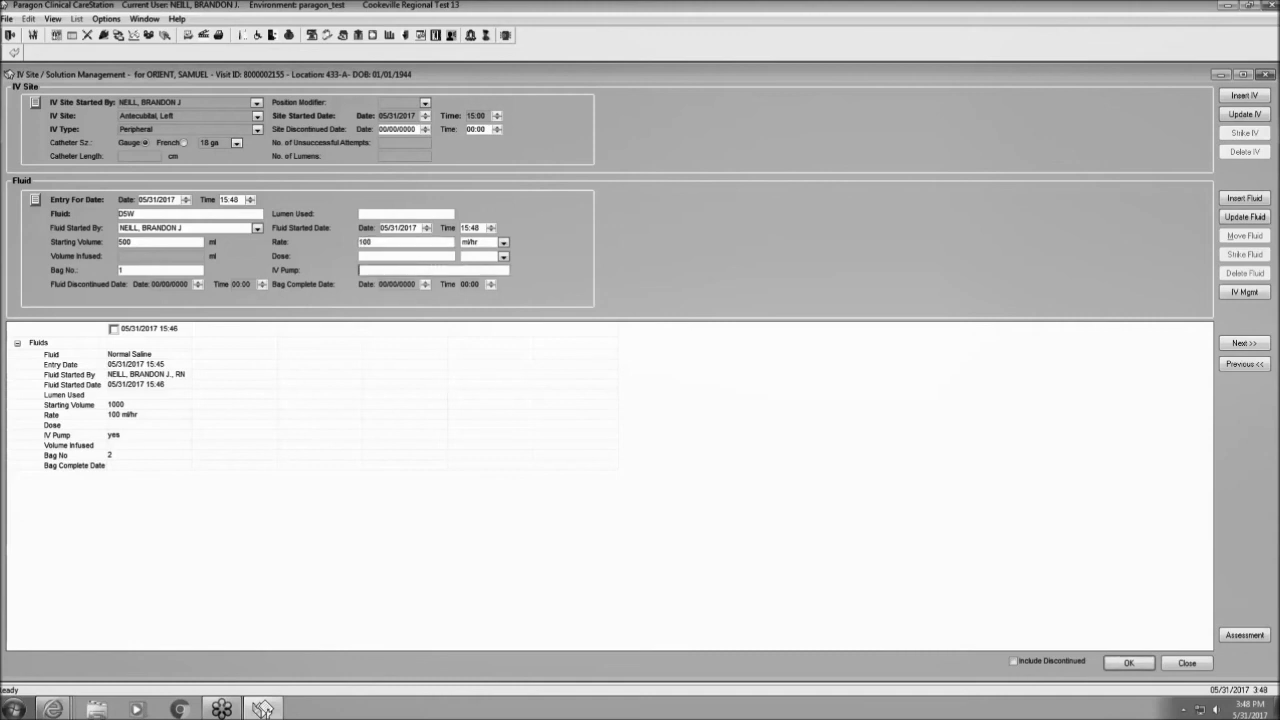
pyautogui.write('yes')
pyautogui.click(1127, 663)
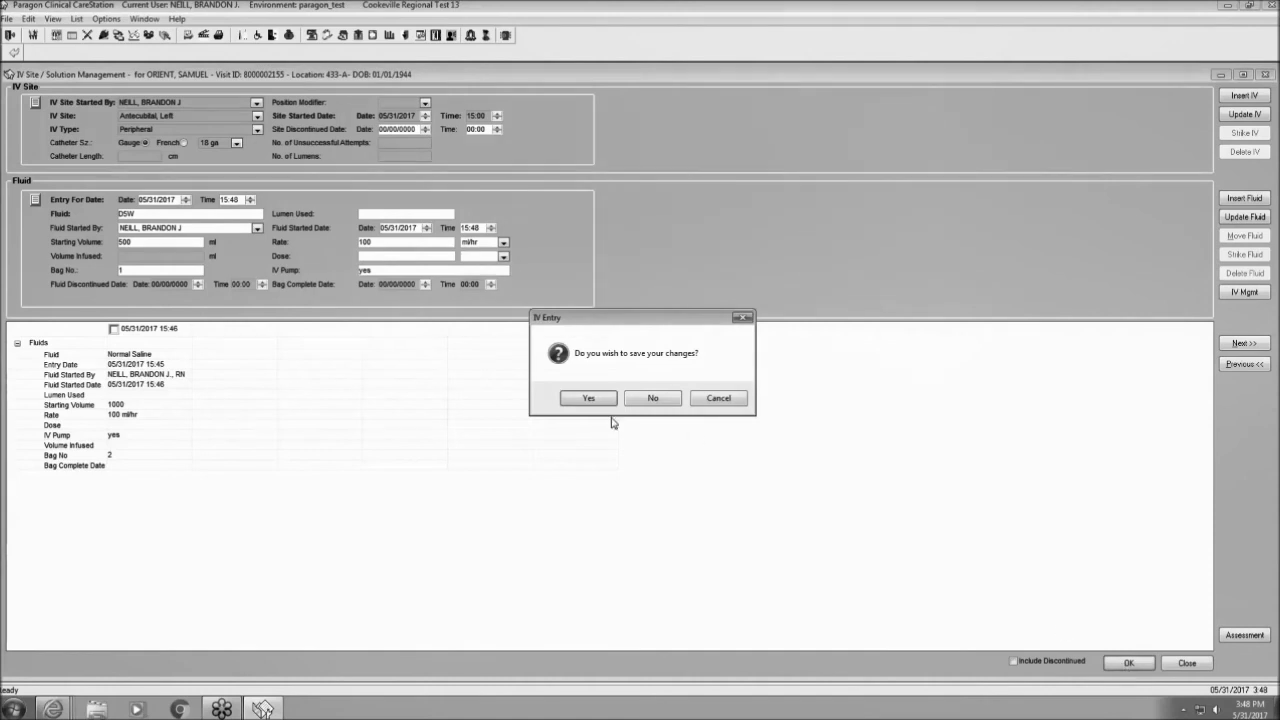
pyautogui.click(600, 400)
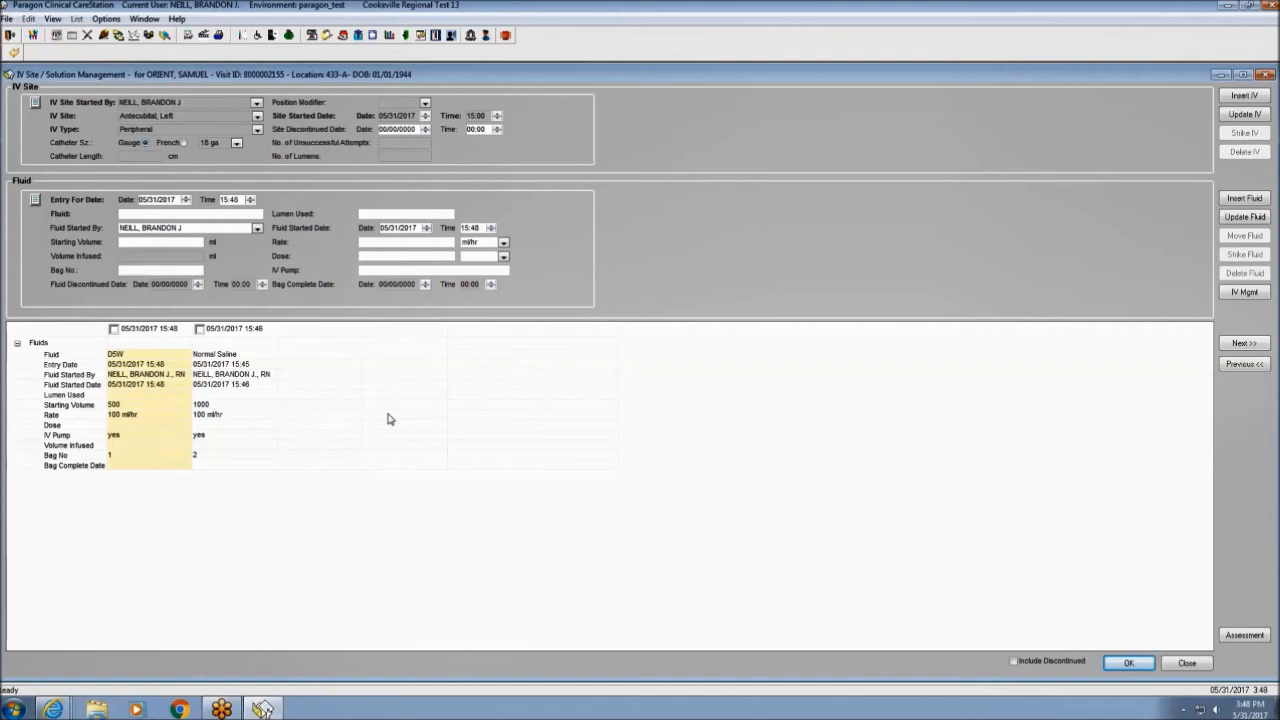
# Strike the Normal Saline bag 2 entry for amendment, citing Data Entry Error as the reason.
pyautogui.click(199, 328)
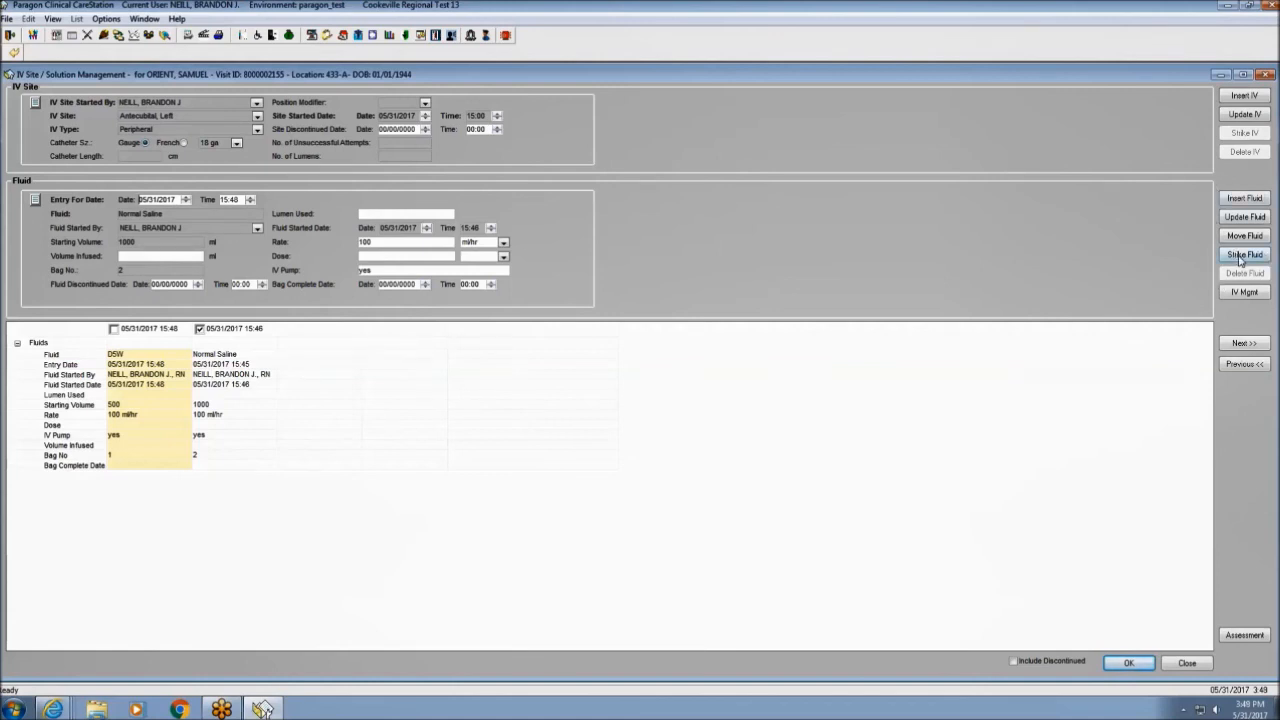
pyautogui.click(1244, 255)
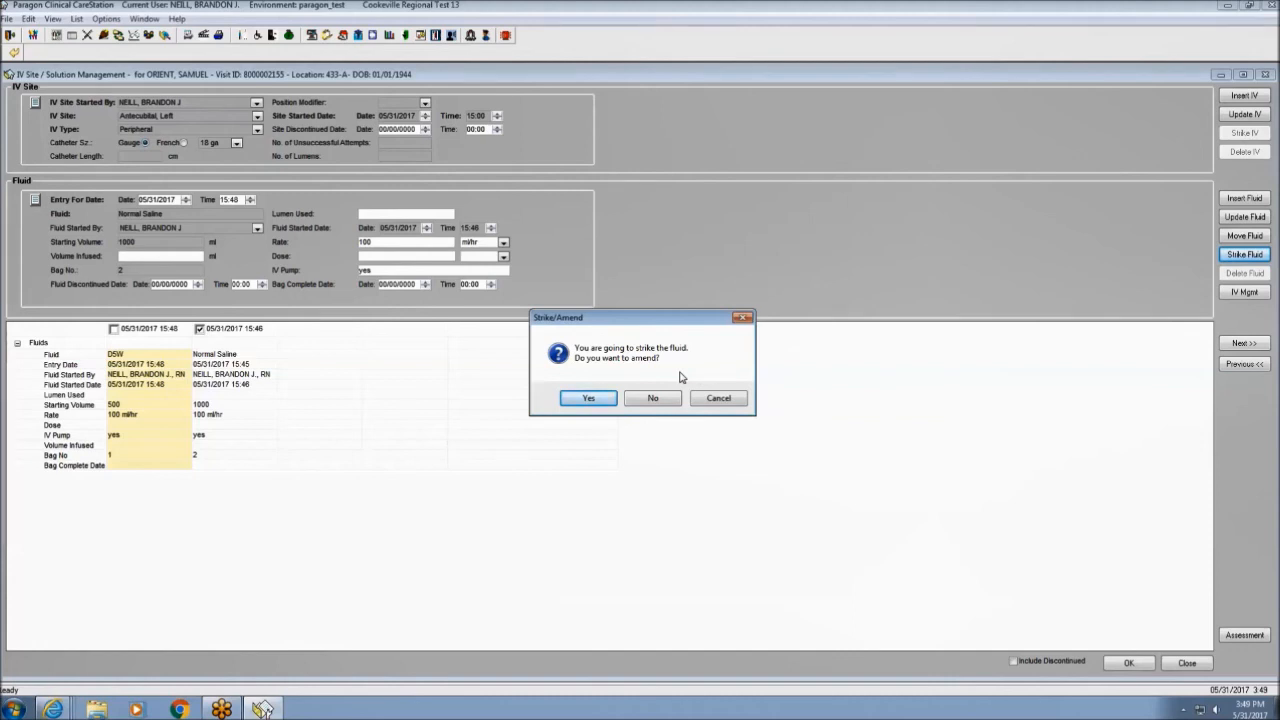
pyautogui.click(598, 401)
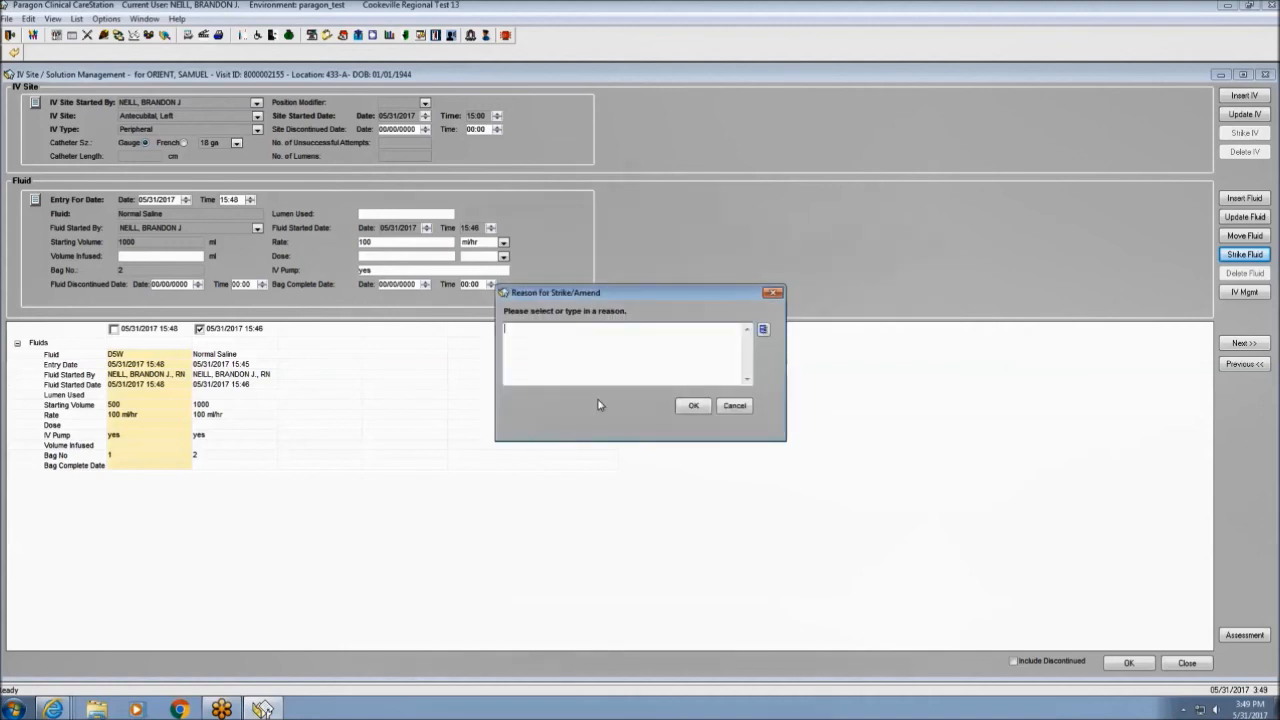
pyautogui.click(763, 331)
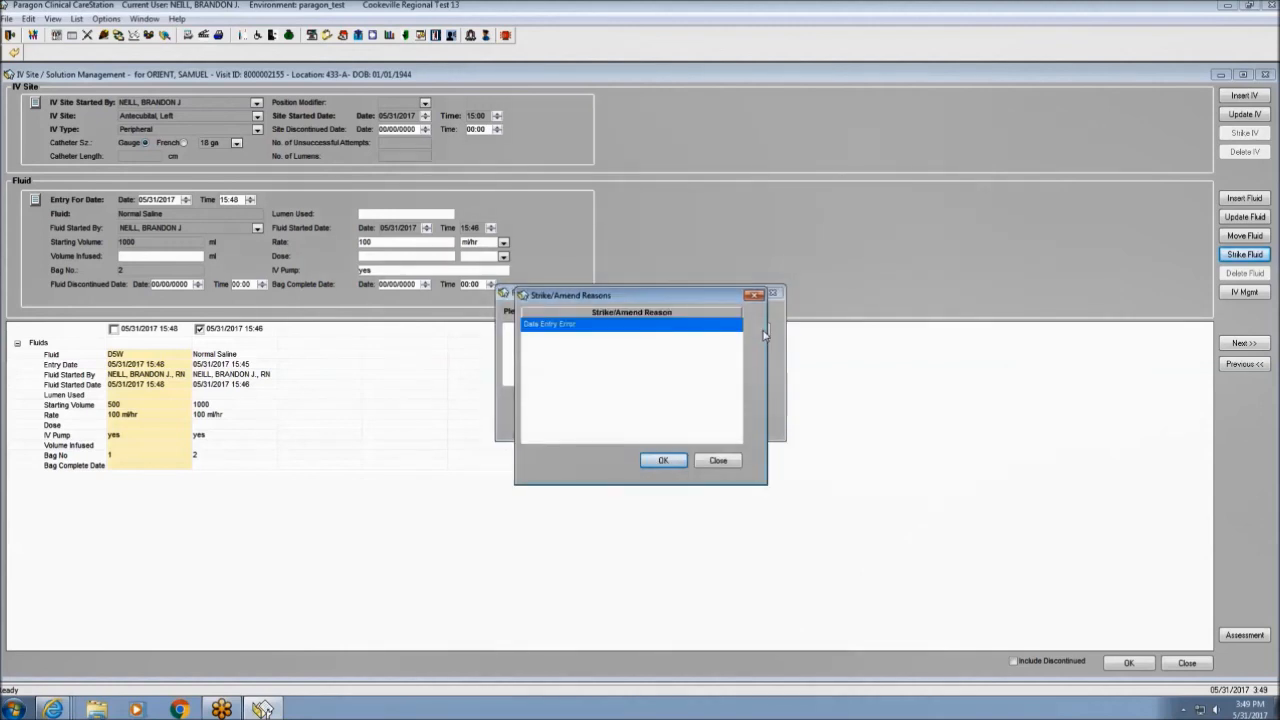
pyautogui.click(673, 459)
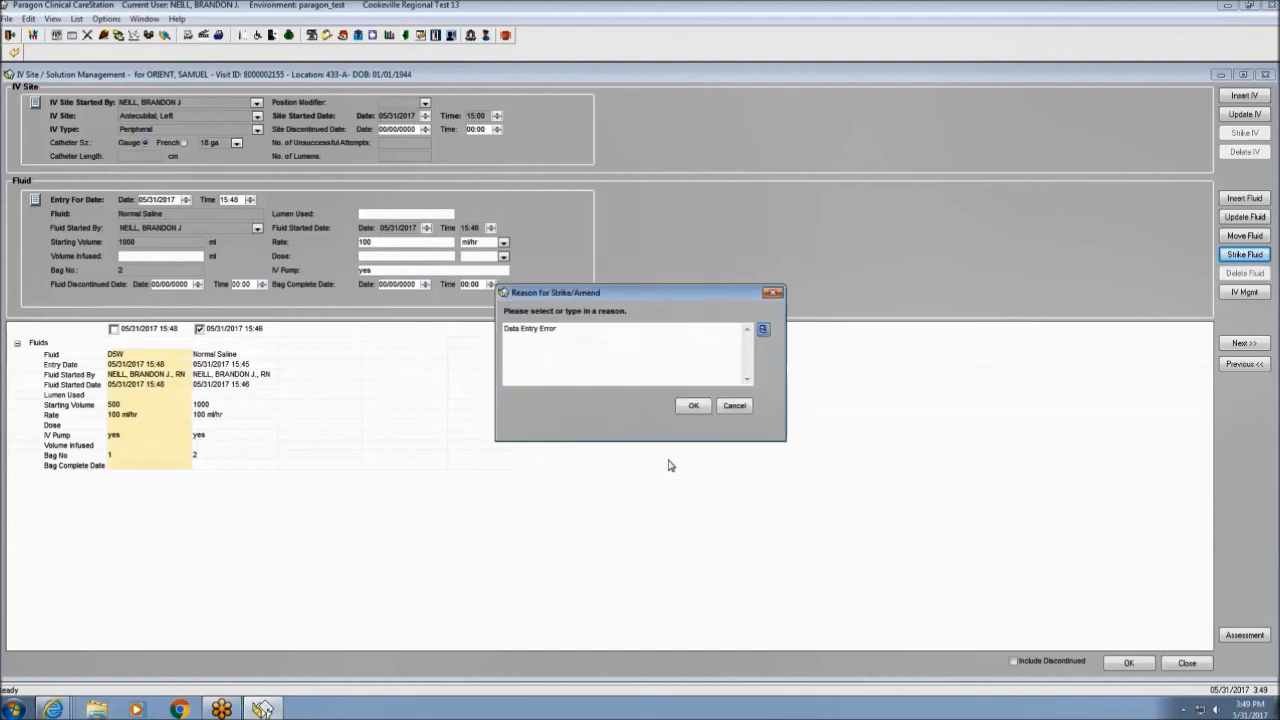
pyautogui.click(693, 407)
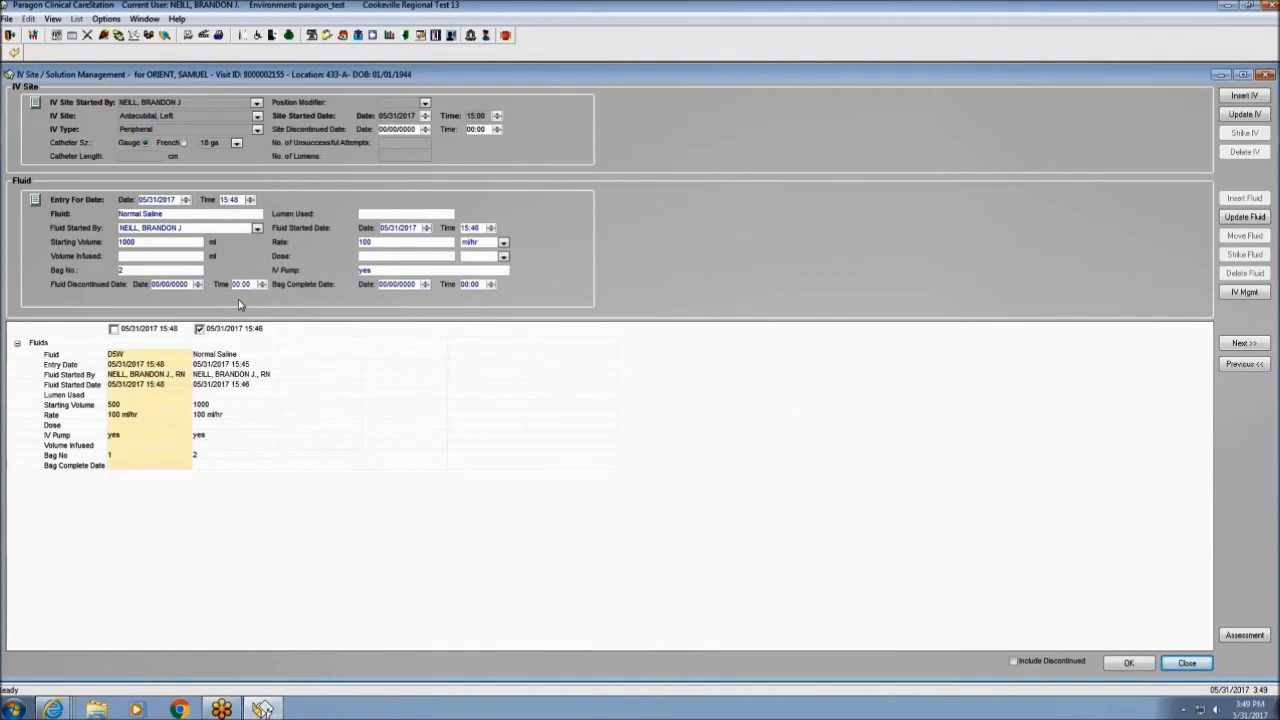
# Change the Normal Saline bag 2 rate to 75 ml/hr, save it, and return to the flowsheet.
pyautogui.doubleClick(369, 248)
pyautogui.write('75')
pyautogui.click(1127, 663)
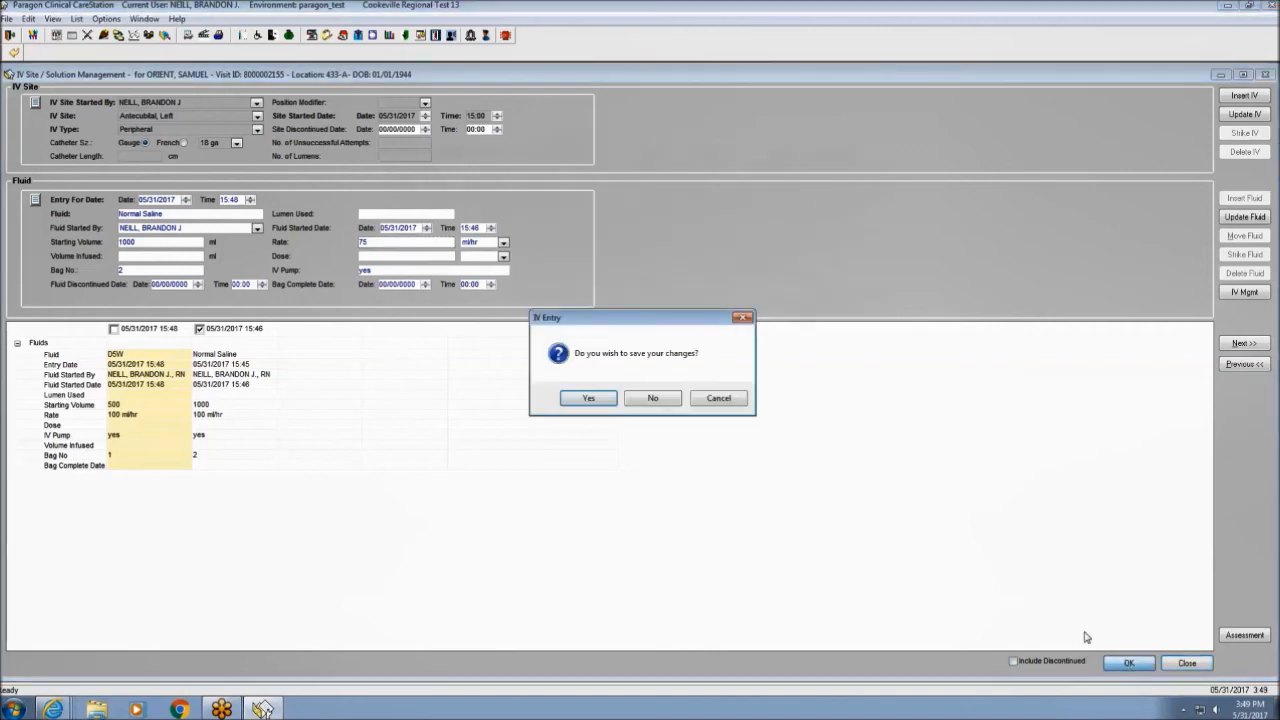
pyautogui.click(589, 399)
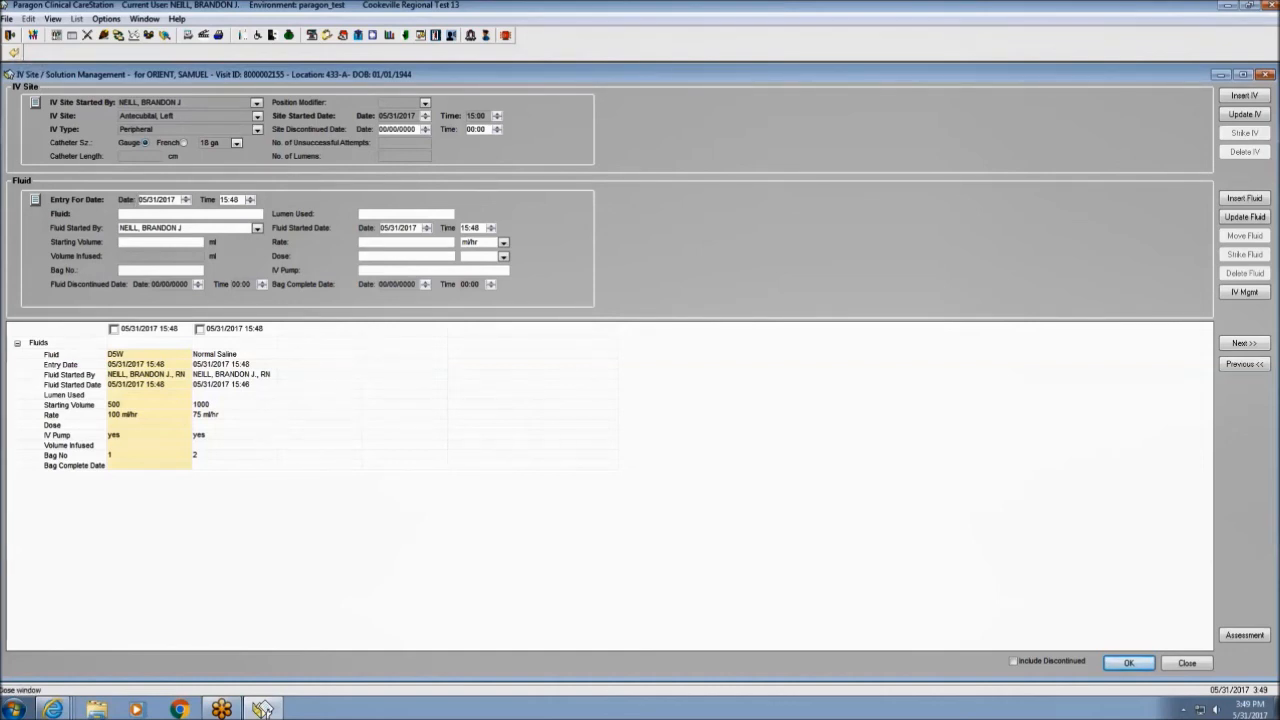
pyautogui.click(14, 52)
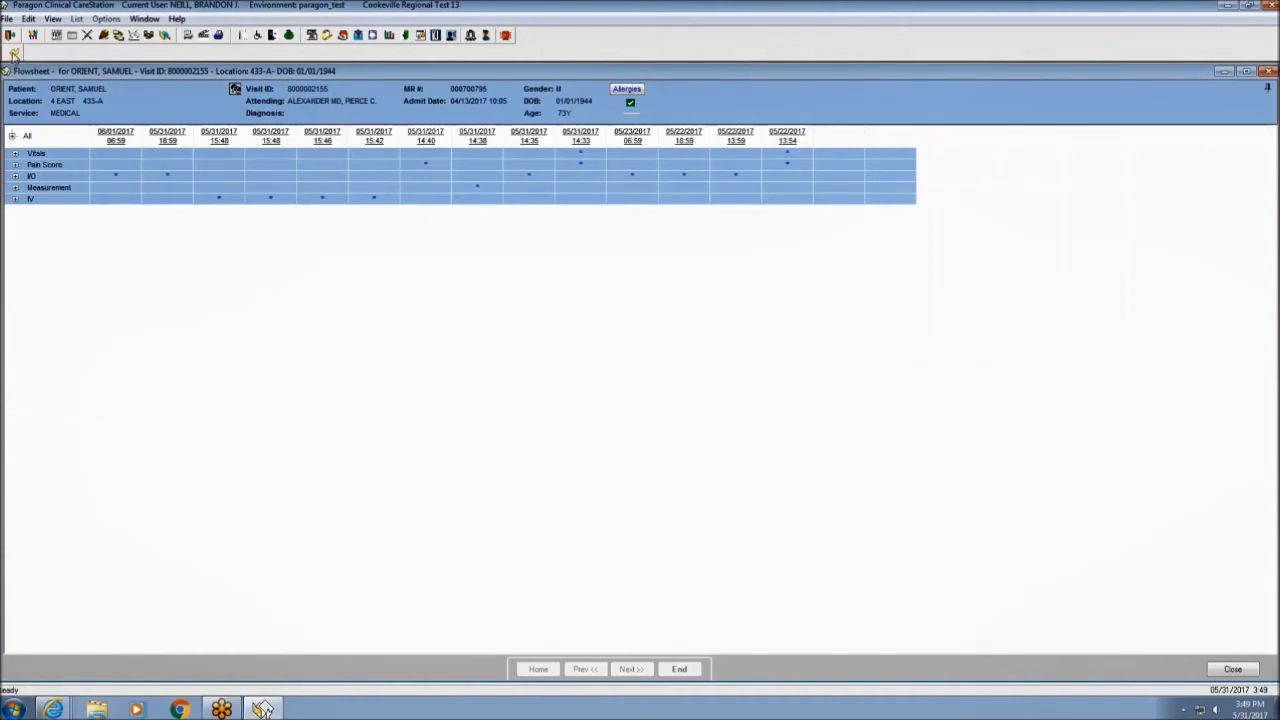
# Close the Flowsheet and CareGlance, exit Paragon, and bring up the Windows shut-down choices.
pyautogui.click(14, 52)
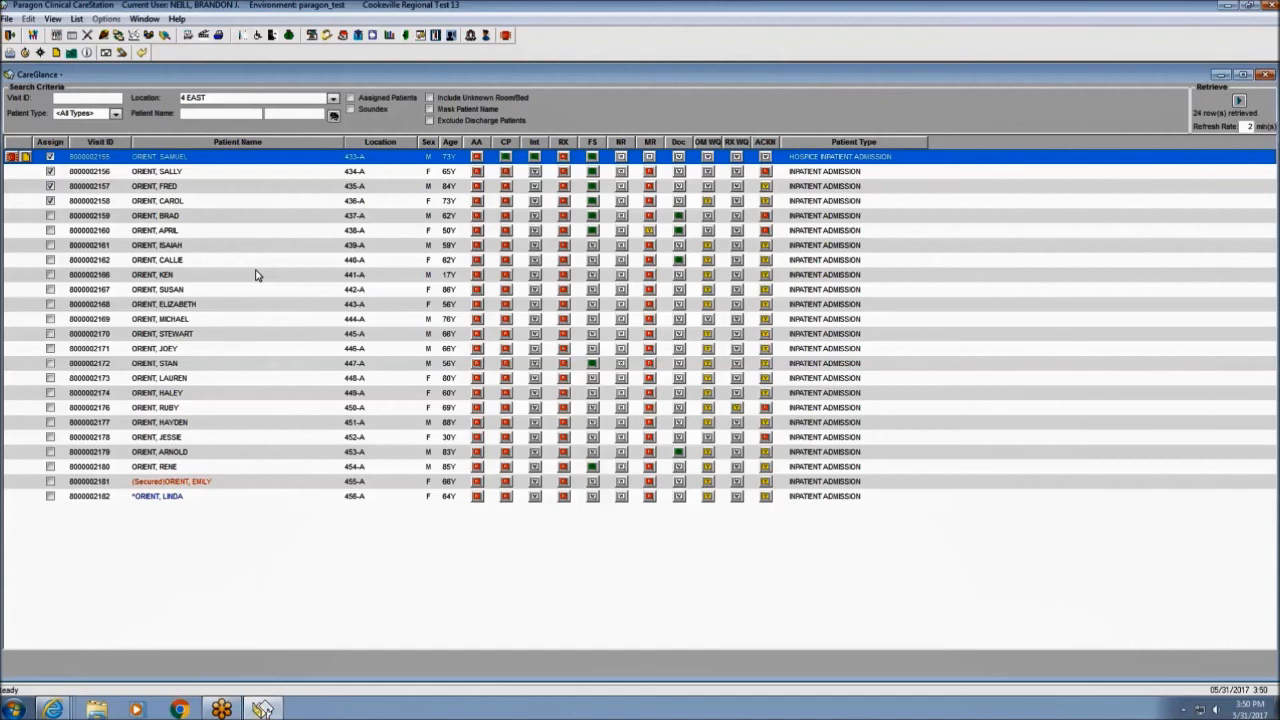
pyautogui.click(142, 54)
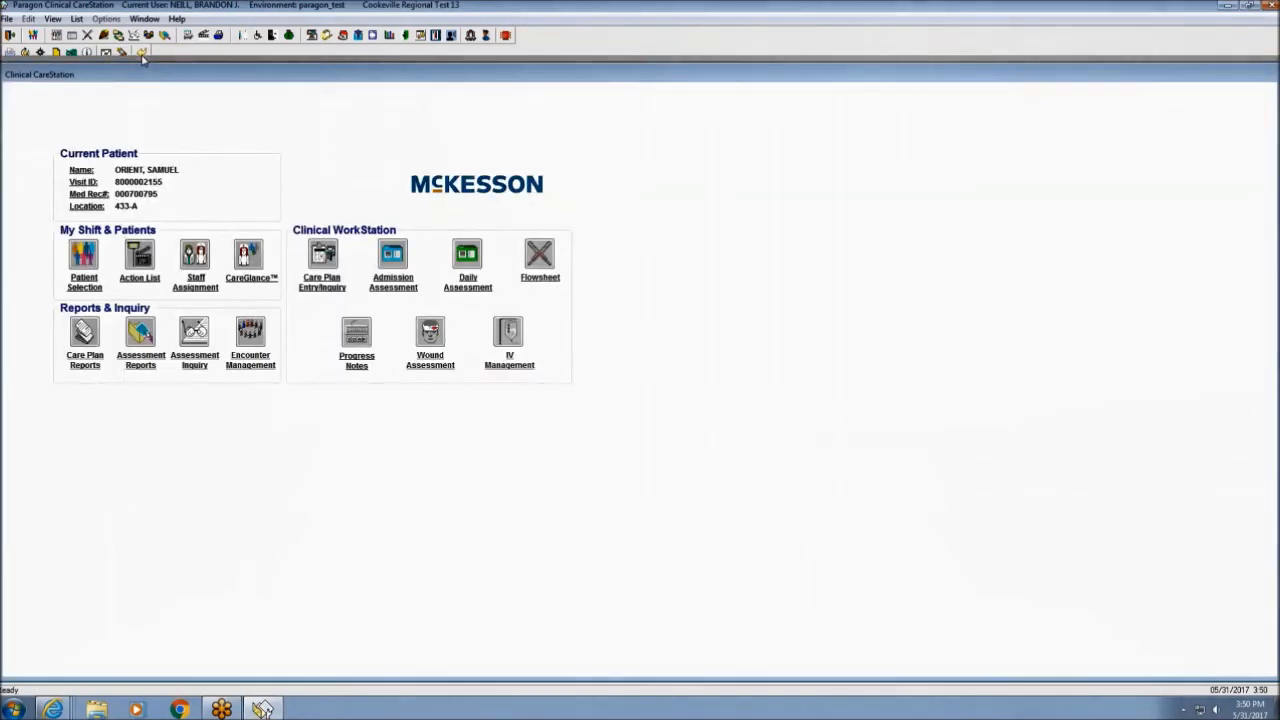
pyautogui.click(10, 36)
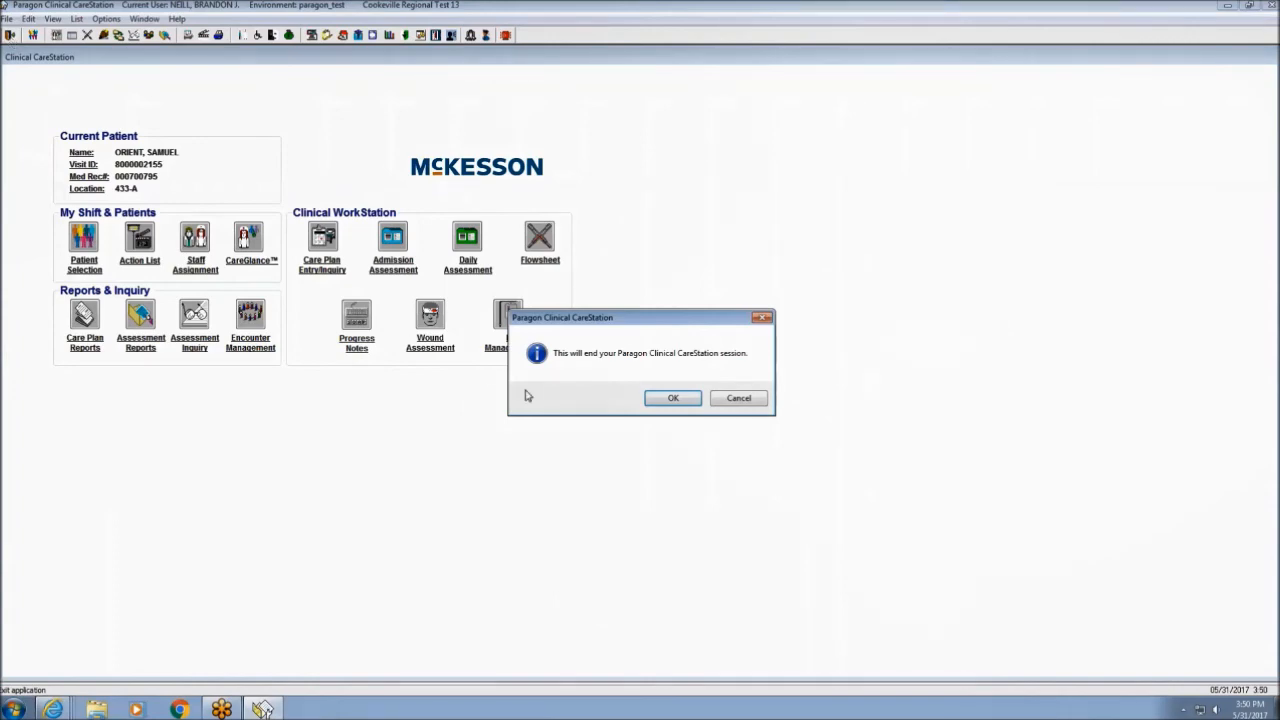
pyautogui.click(662, 401)
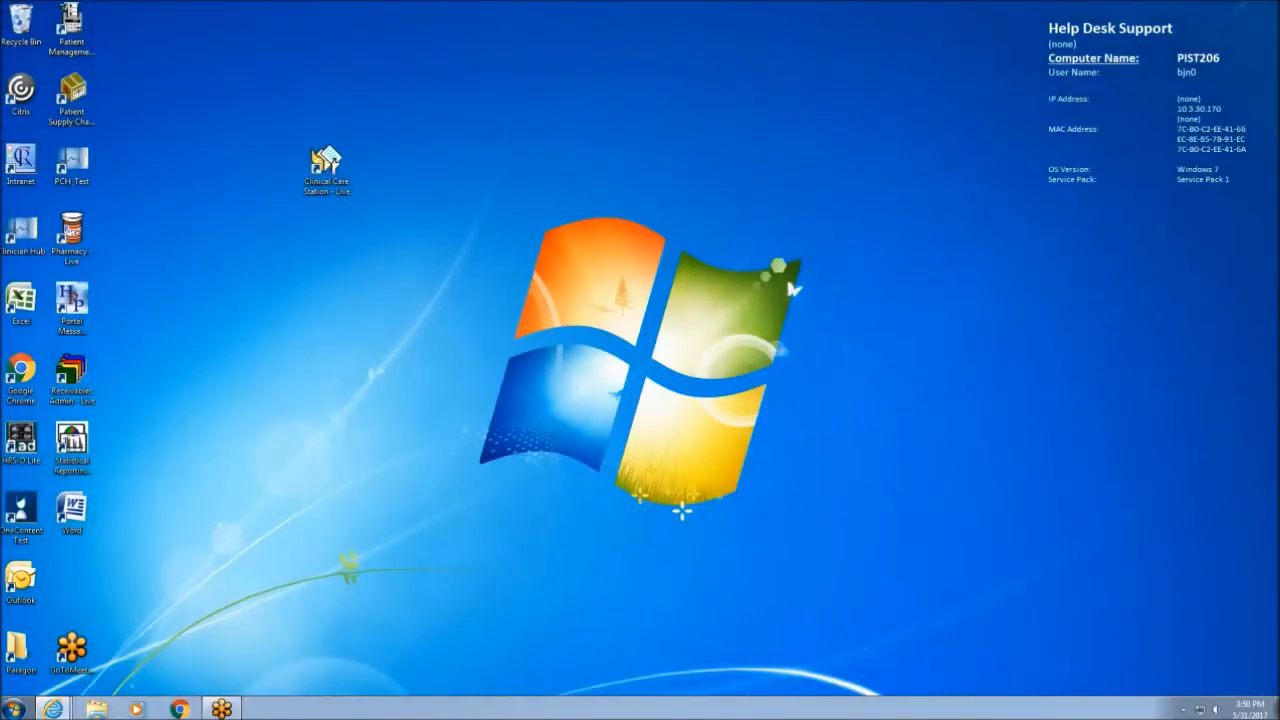
pyautogui.click(14, 709)
pyautogui.click(230, 675)
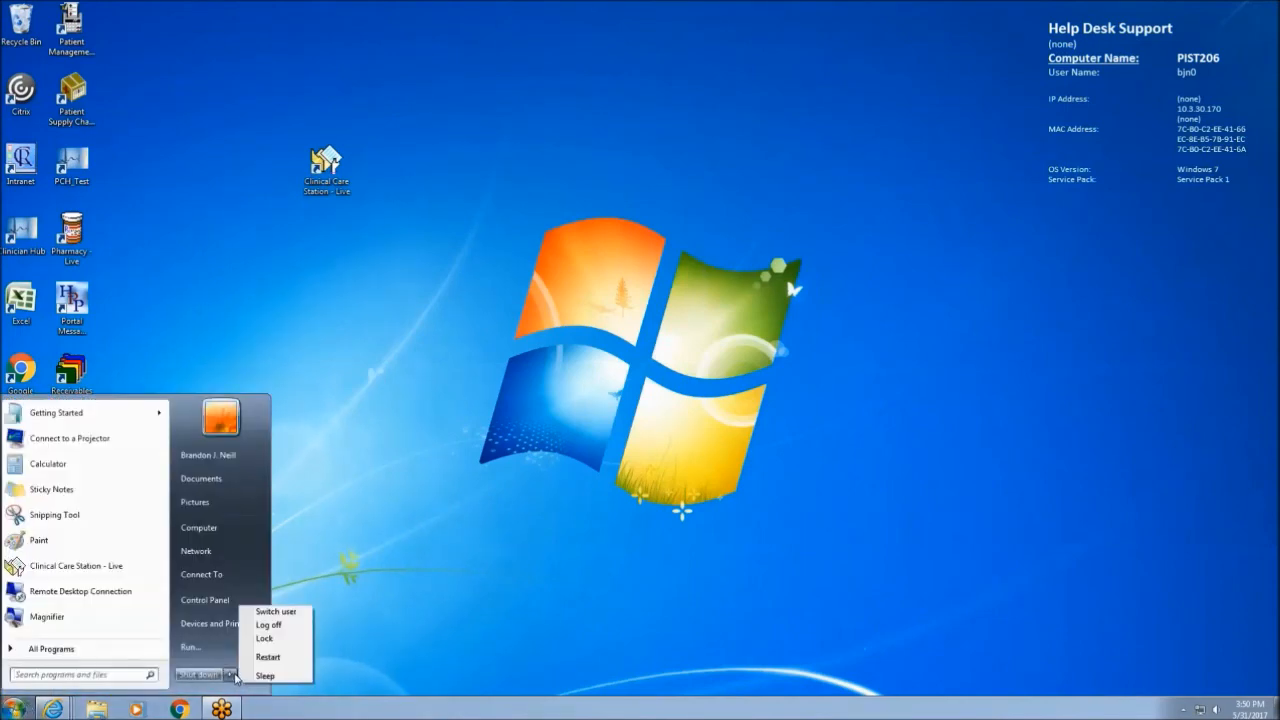